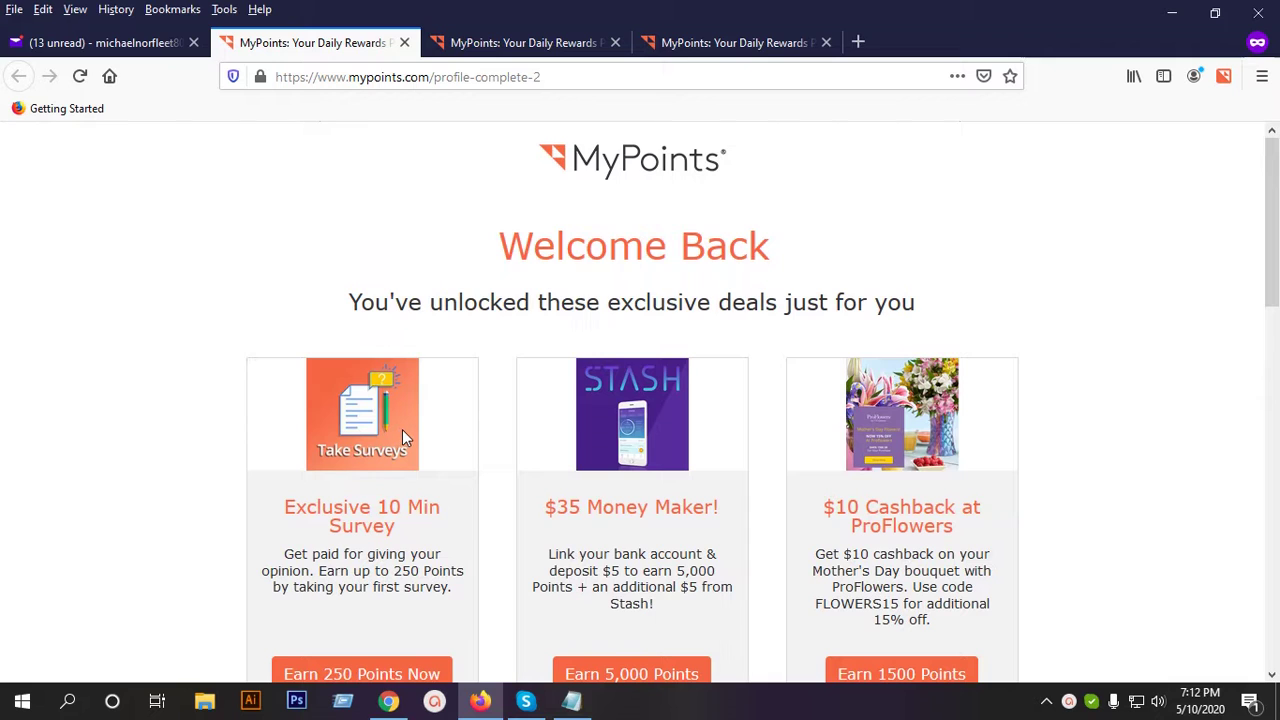
Take the 'Earn 250 Points Now' offer under Exclusive 10 Min Survey on the welcome page.
scroll(408, 436, "down", 2)
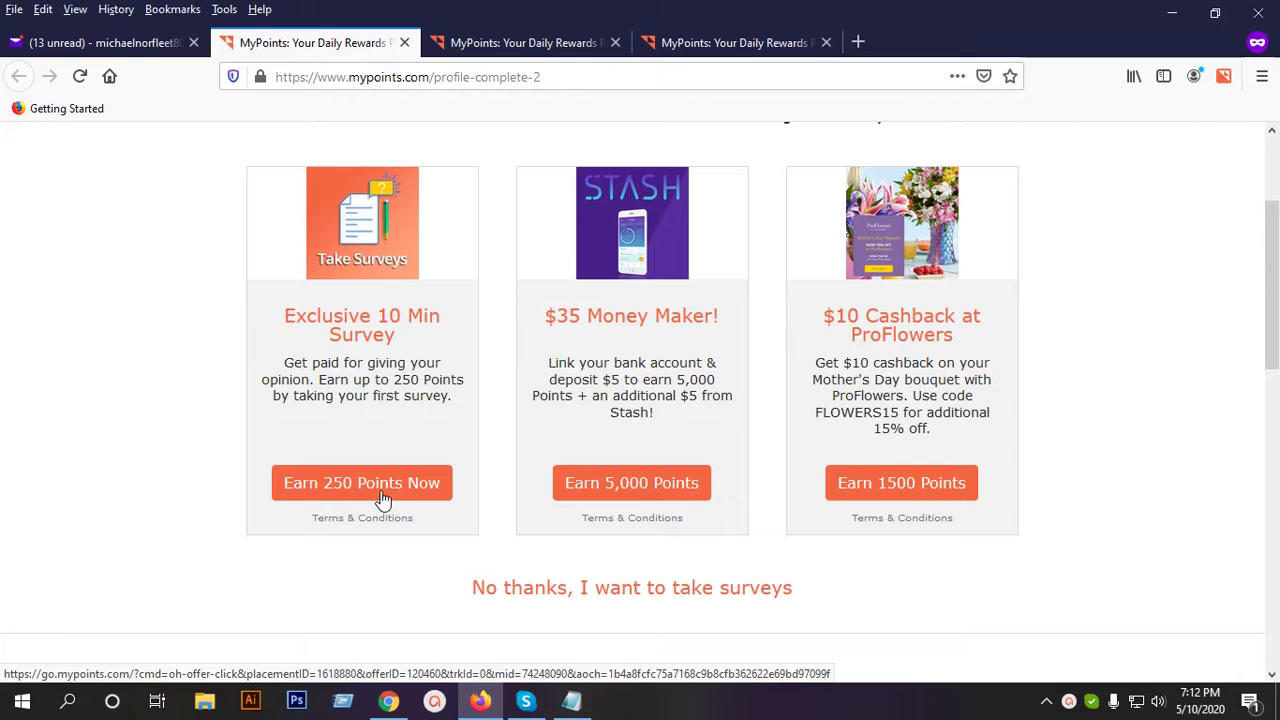
left_click(321, 488)
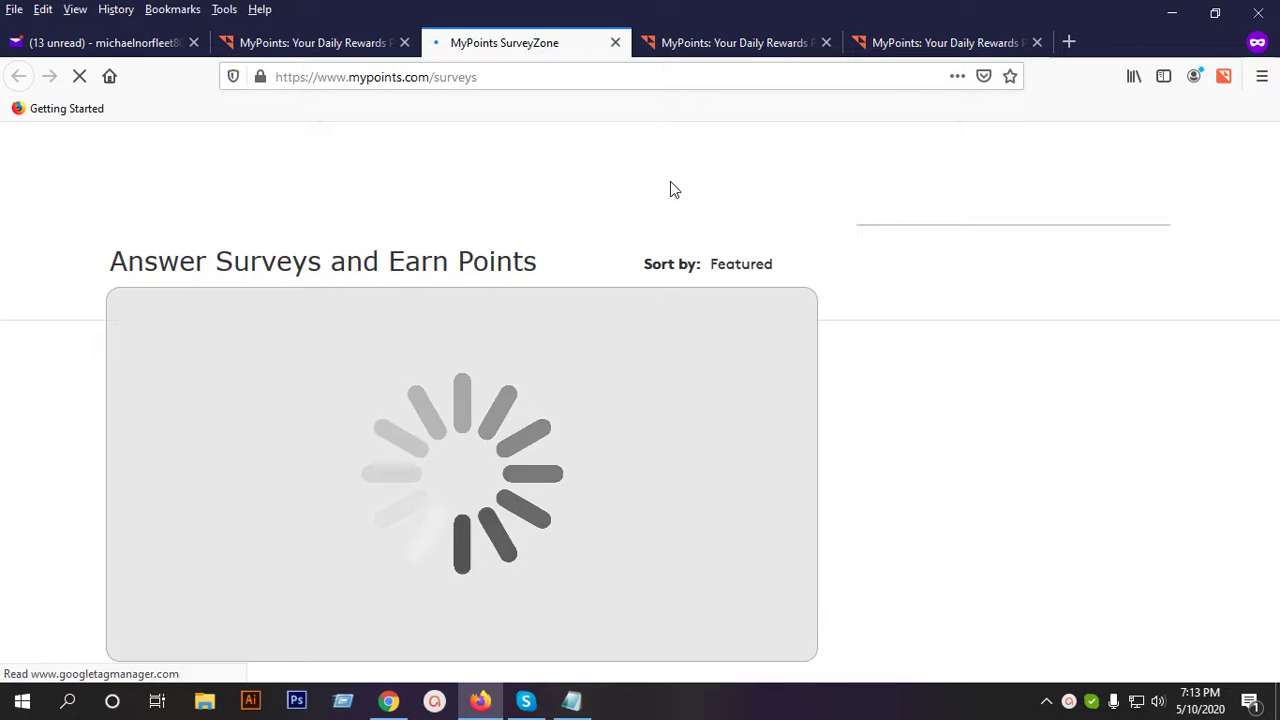
Scroll through the SurveyZone survey list.
mouse_move(697, 206)
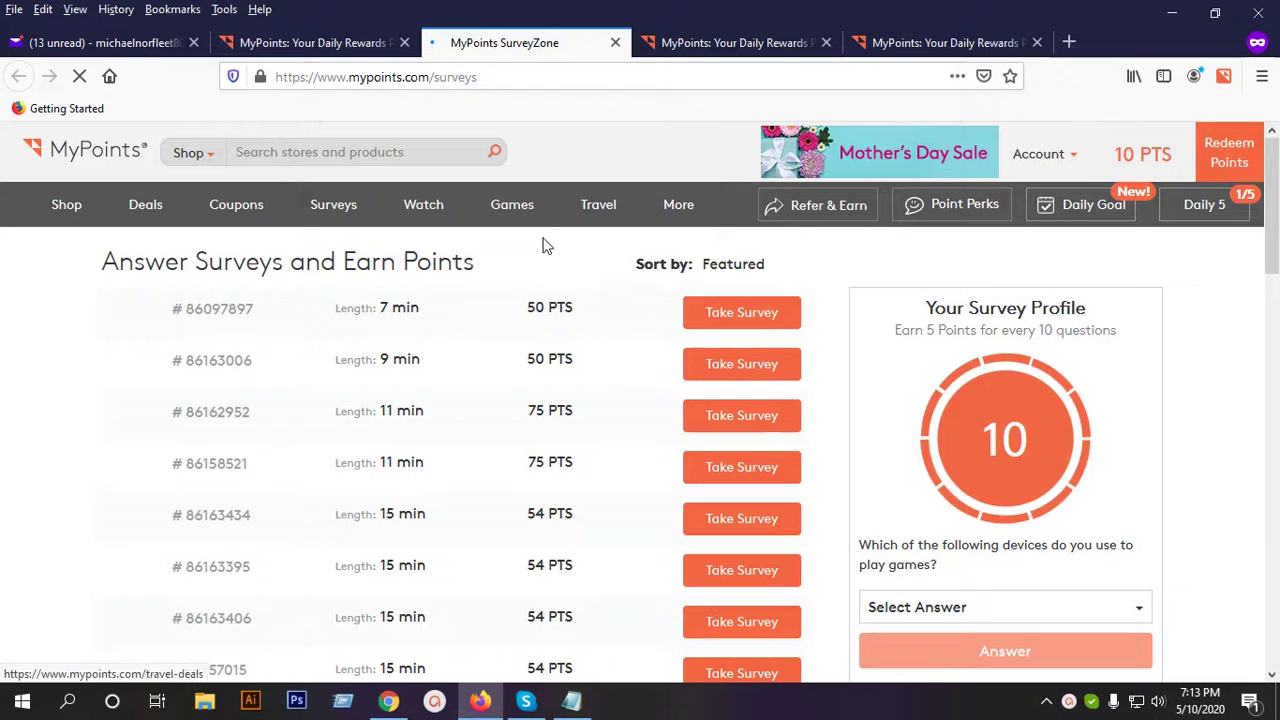
scroll(557, 352, "down", 6)
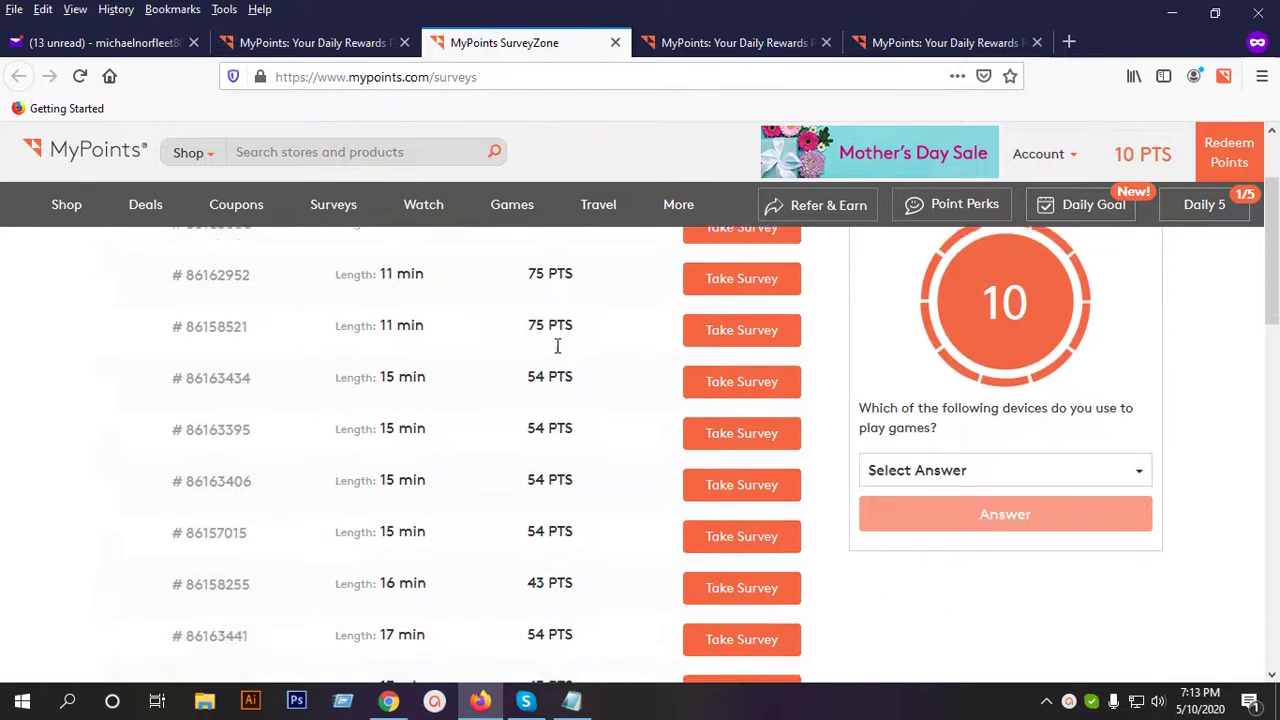
scroll(551, 446, "up", 3)
scroll(540, 408, "up", 3)
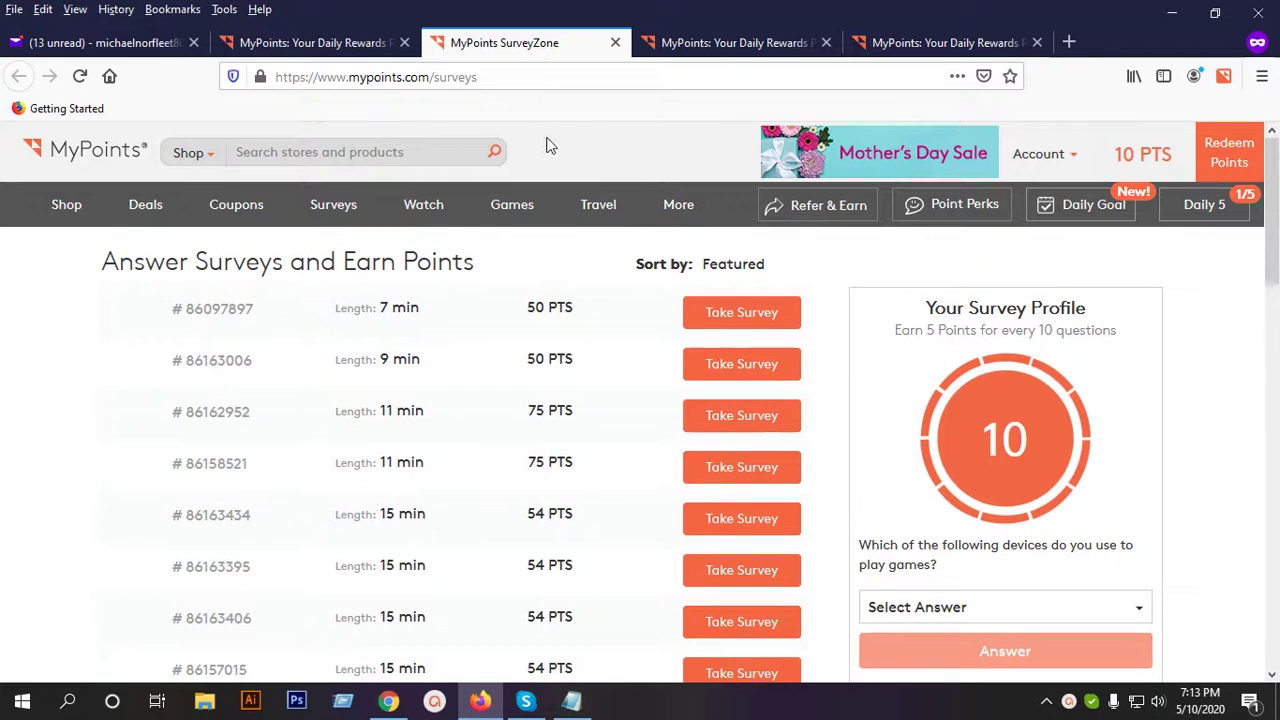
Close the leftover profile-complete-2 welcome-offers tab, leaving MyPoints home with offer suggestions.
left_click(343, 44)
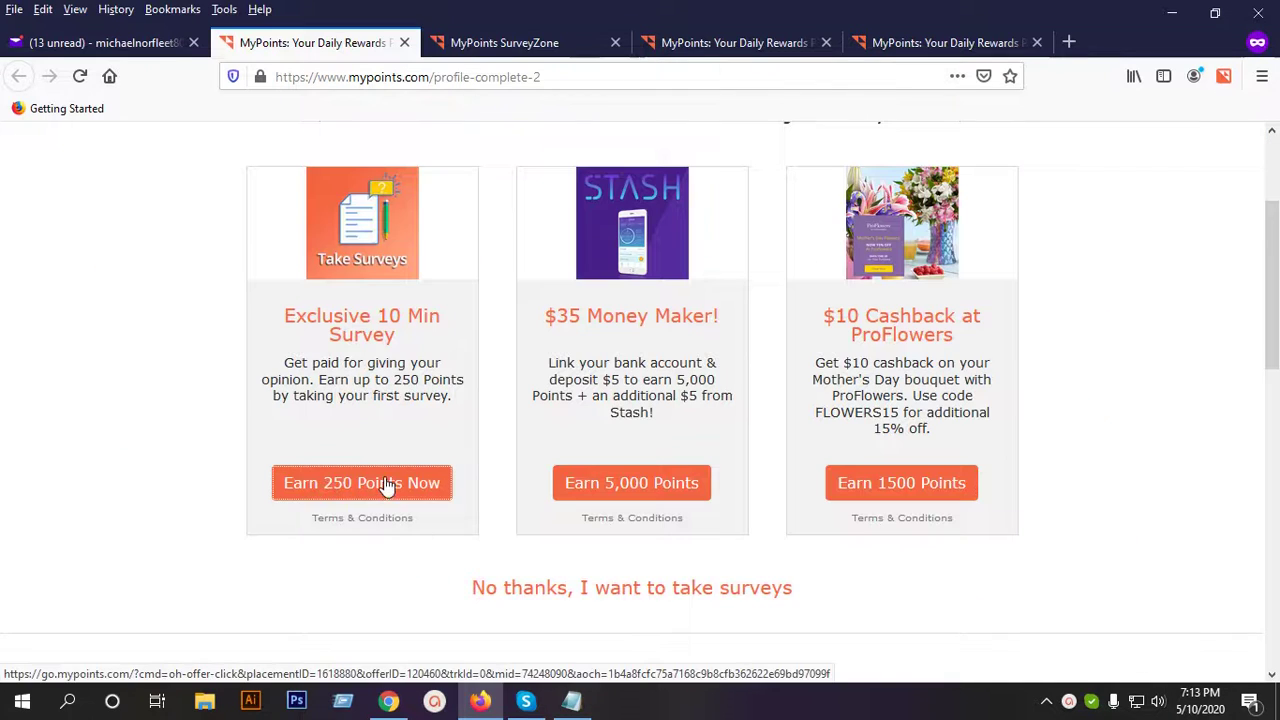
left_click(520, 44)
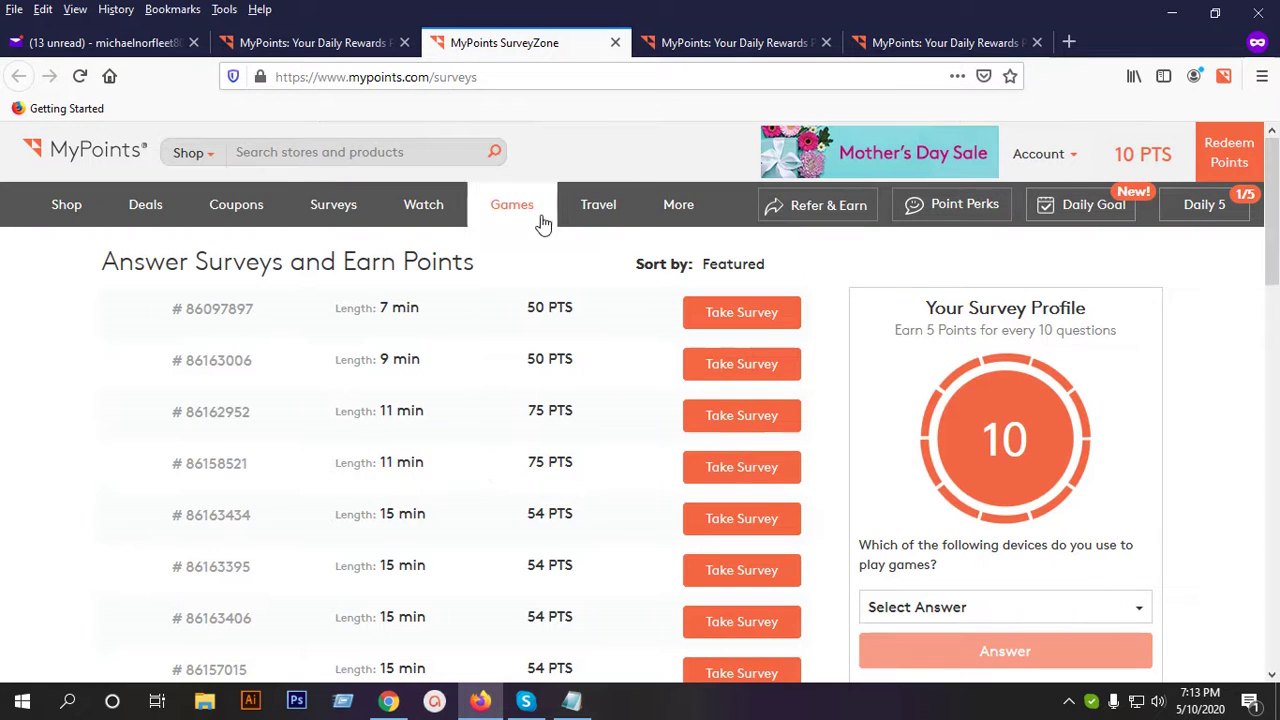
left_click(315, 43)
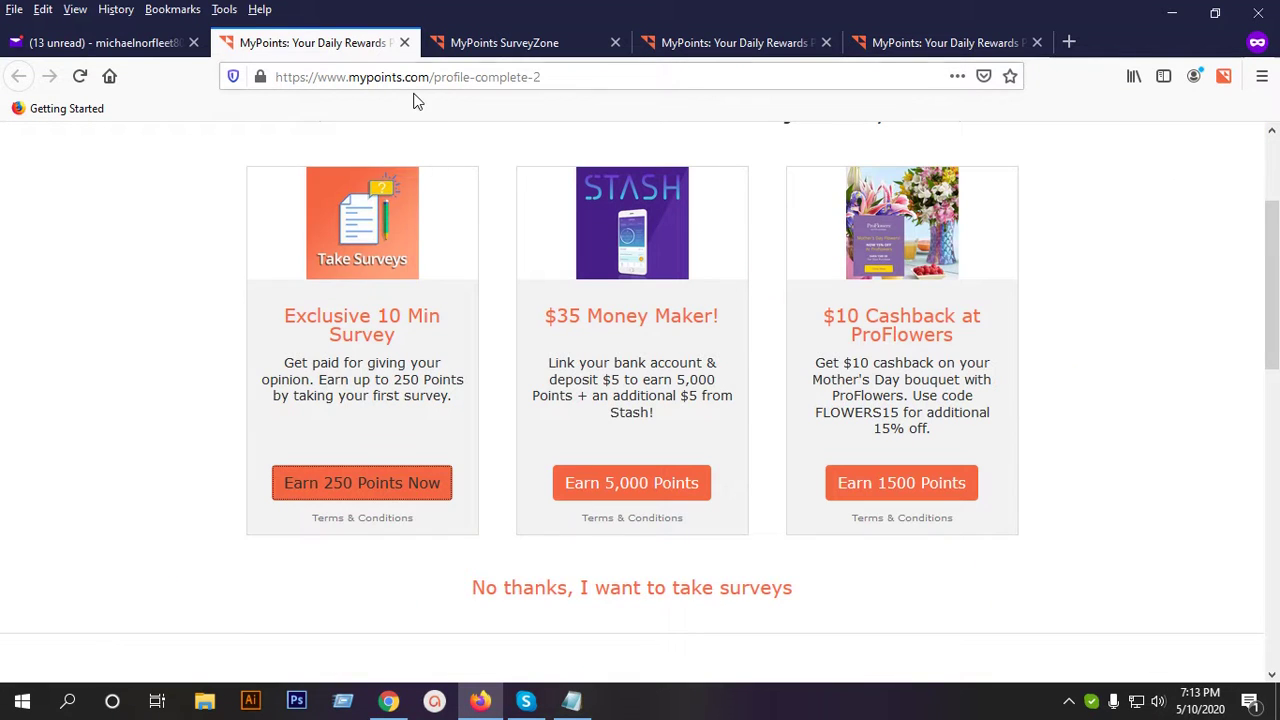
left_click(405, 43)
left_click(540, 45)
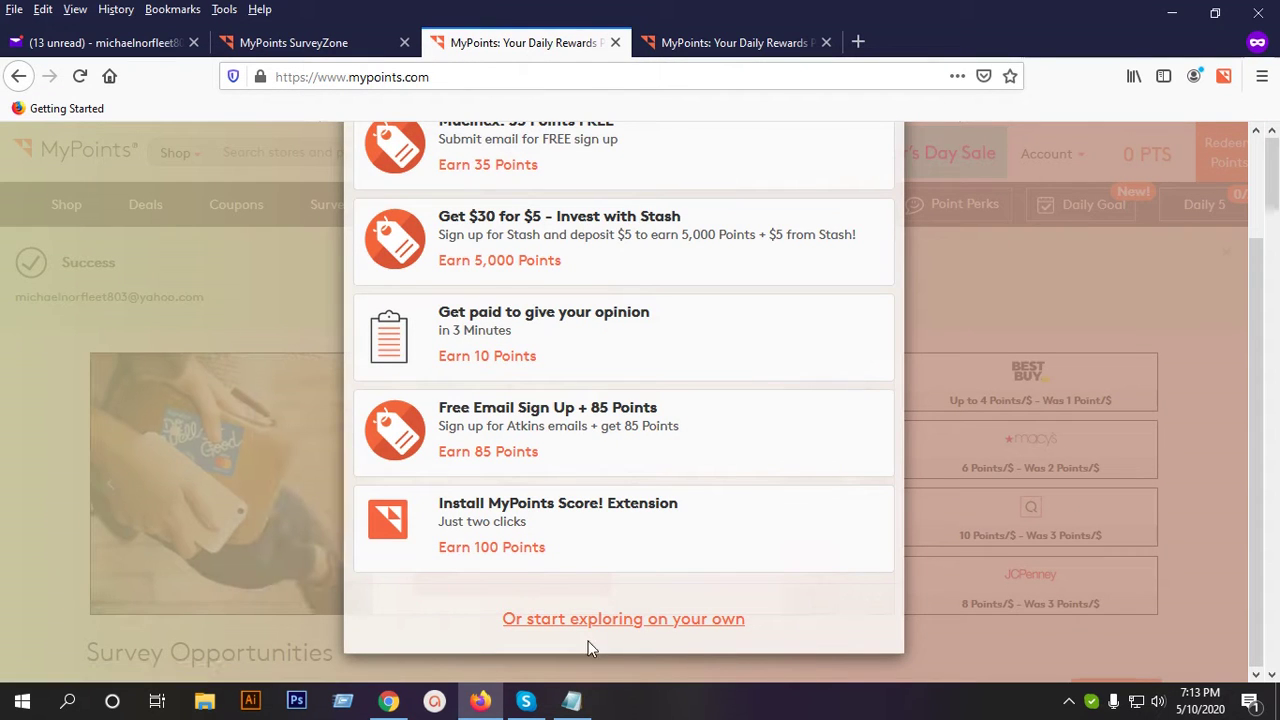
Dismiss the offer suggestions, close the duplicate MyPoints and SurveyZone tabs, and switch to Yahoo Mail.
left_click(708, 623)
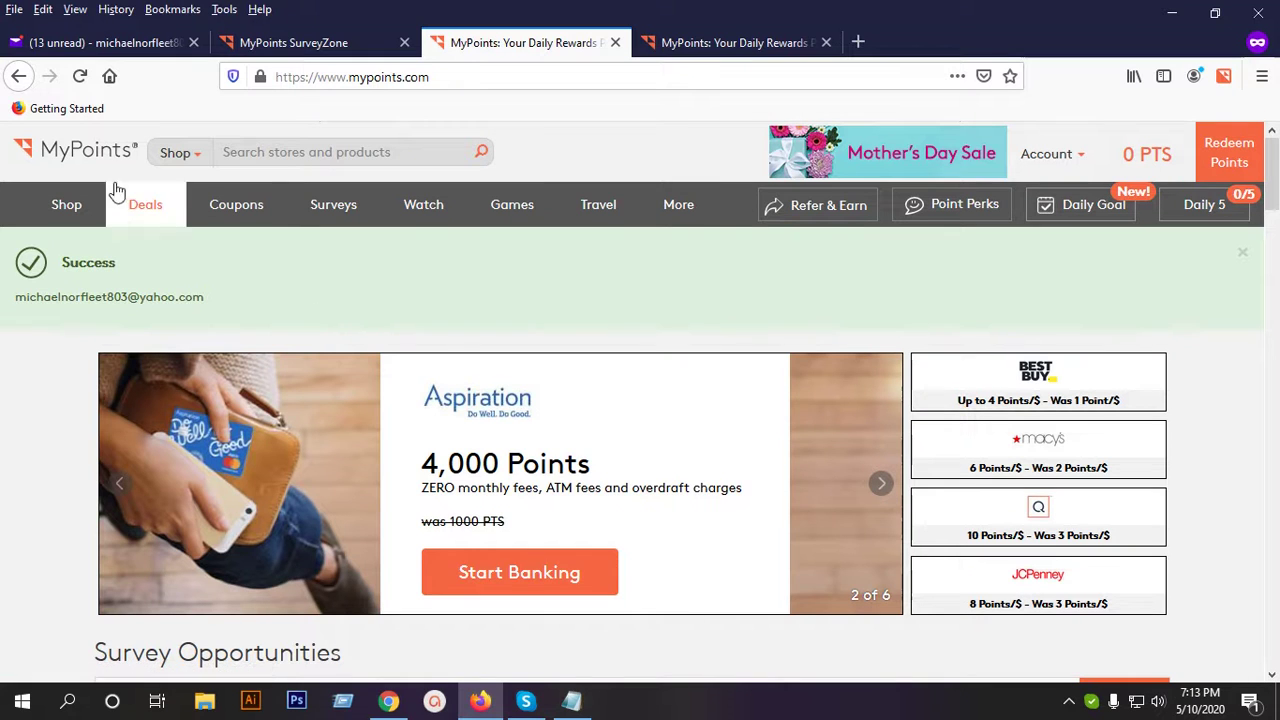
left_click(90, 165)
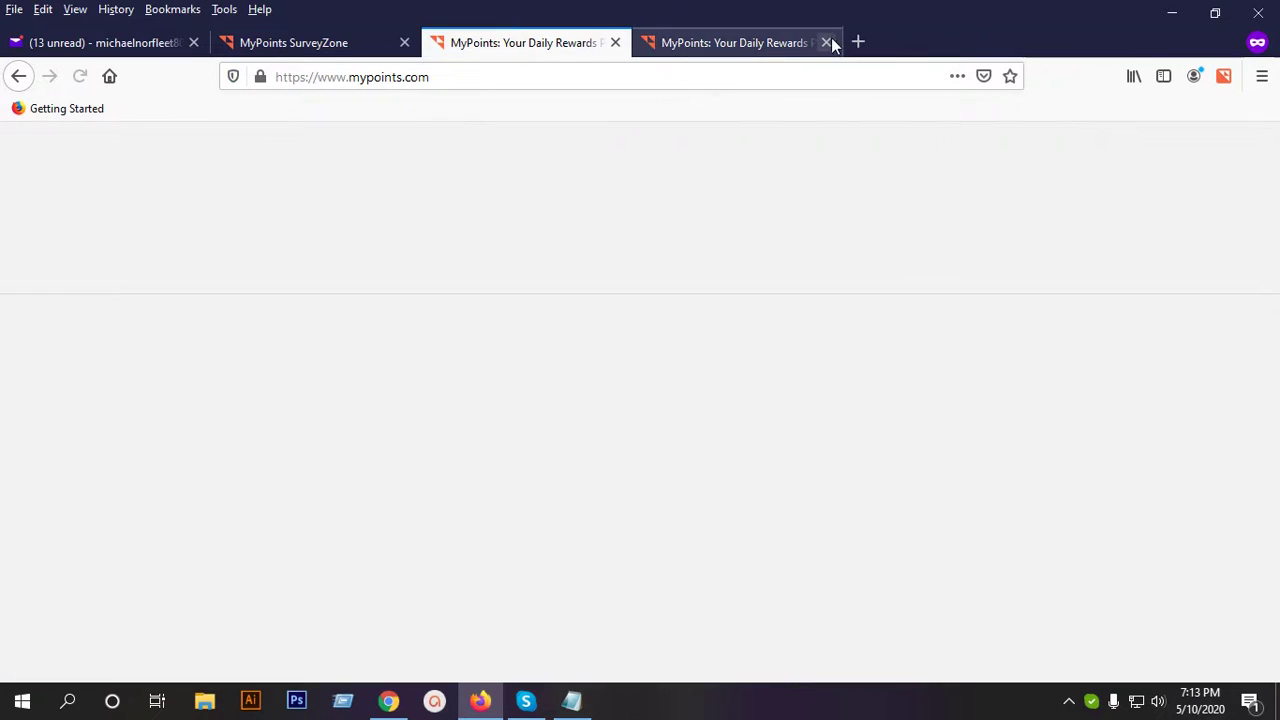
left_click(826, 42)
left_click(404, 42)
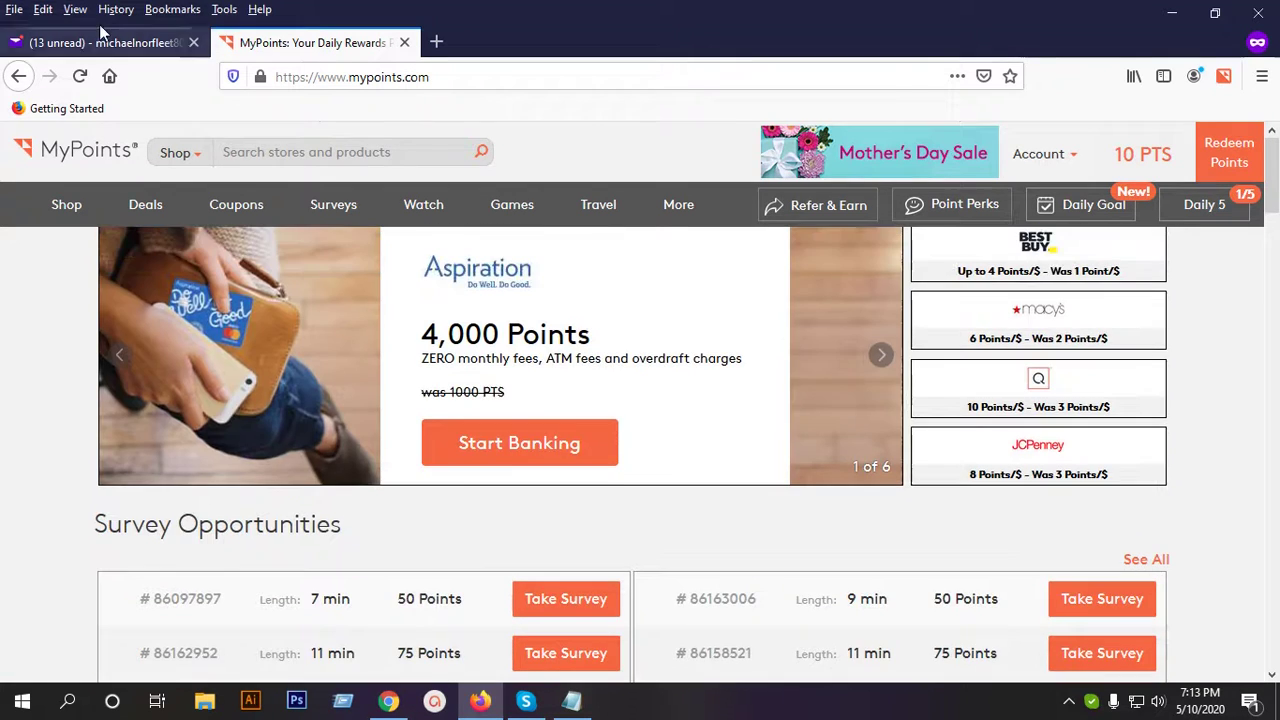
left_click(100, 38)
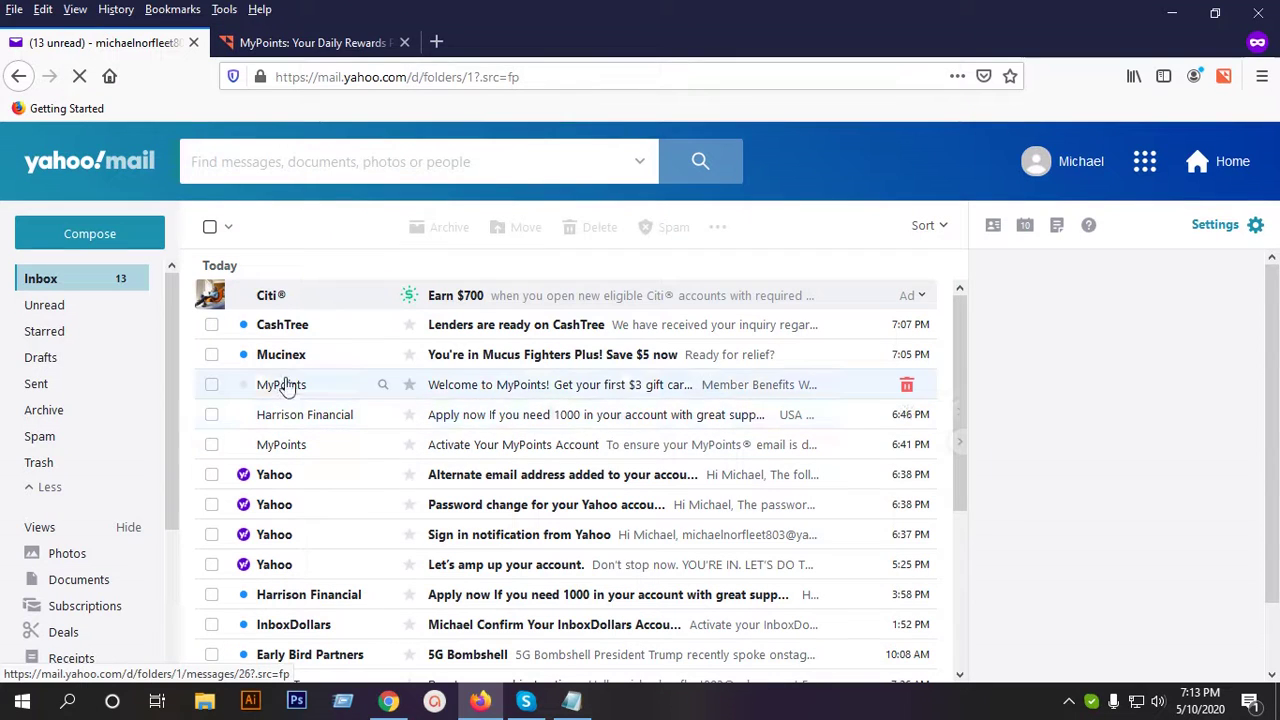
Open the Mucinex 'Save $5 now' email in Yahoo Mail and read through it.
left_click(515, 358)
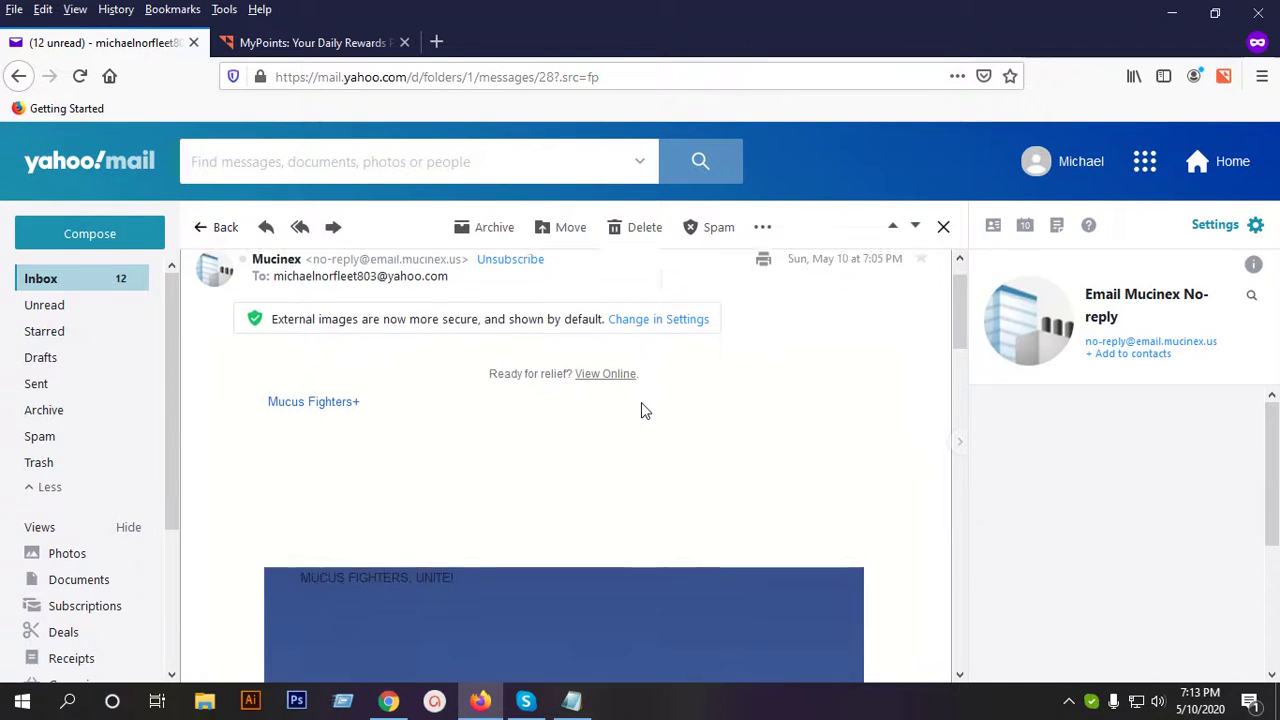
scroll(641, 412, "down", 5)
scroll(641, 412, "down", 5)
scroll(641, 406, "down", 3)
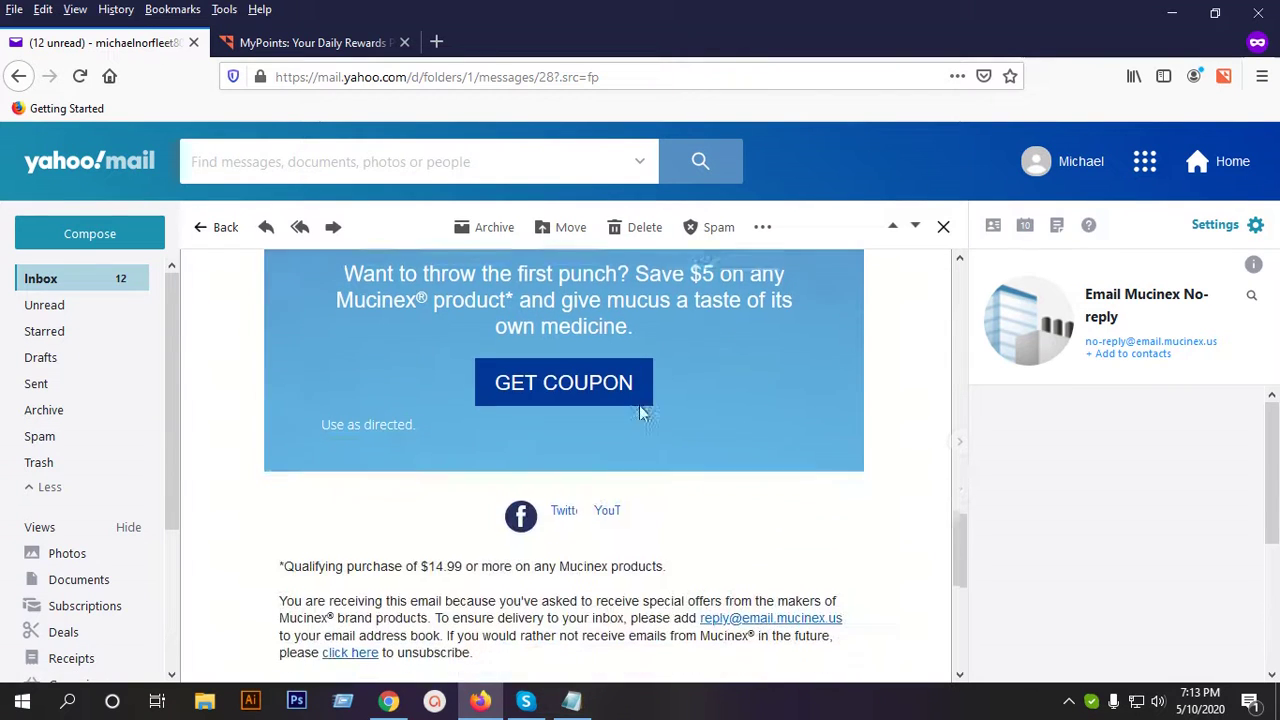
scroll(566, 383, "down", 3)
scroll(593, 393, "down", 2)
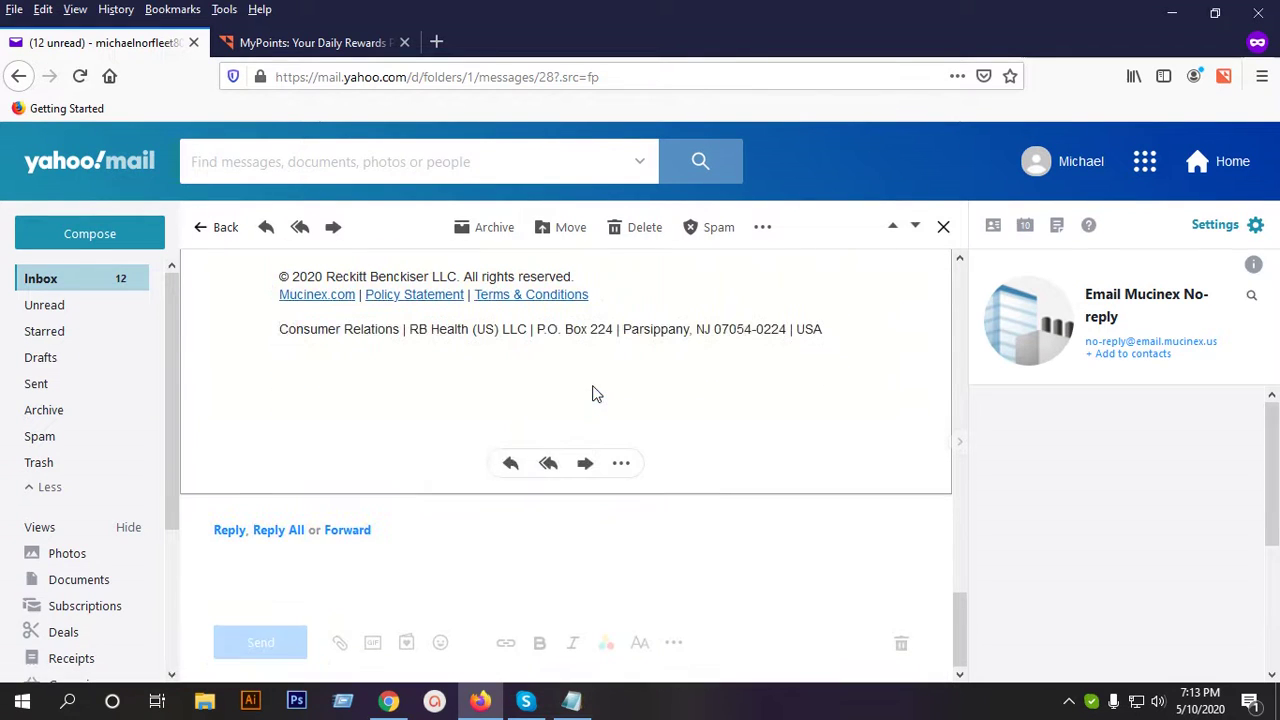
scroll(574, 390, "up", 8)
scroll(577, 385, "up", 5)
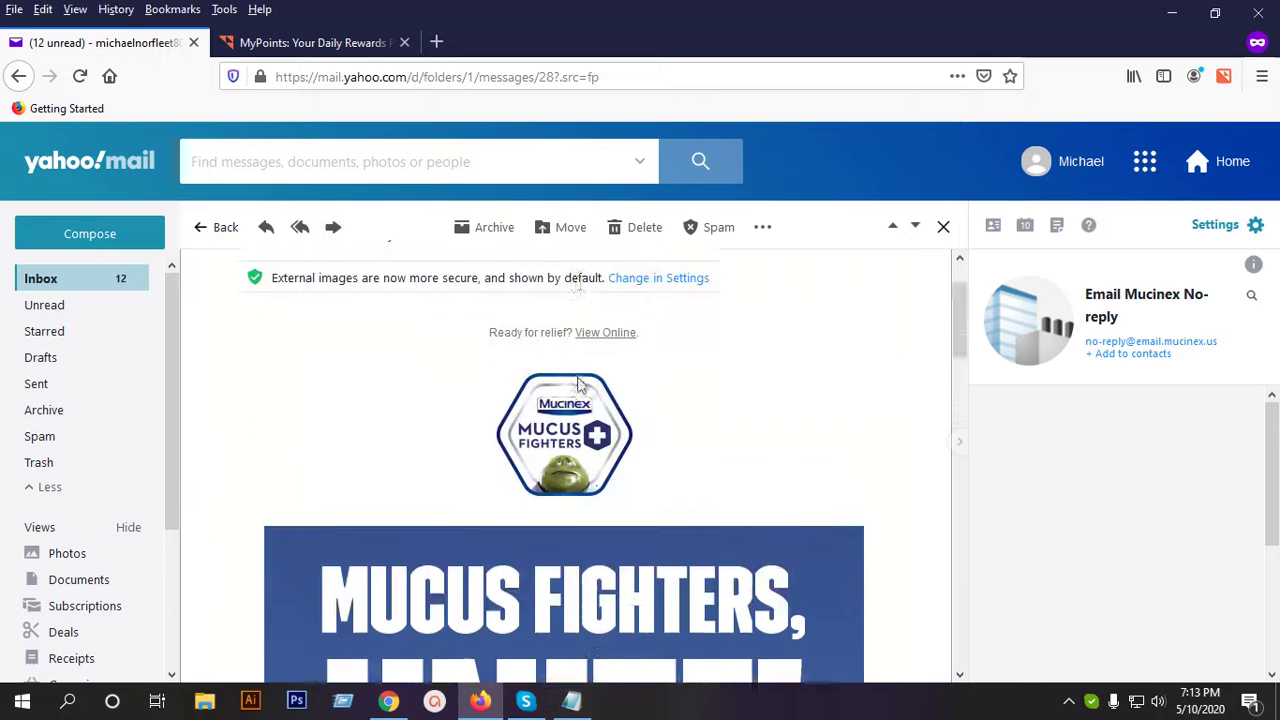
scroll(583, 380, "down", 6)
scroll(583, 383, "down", 3)
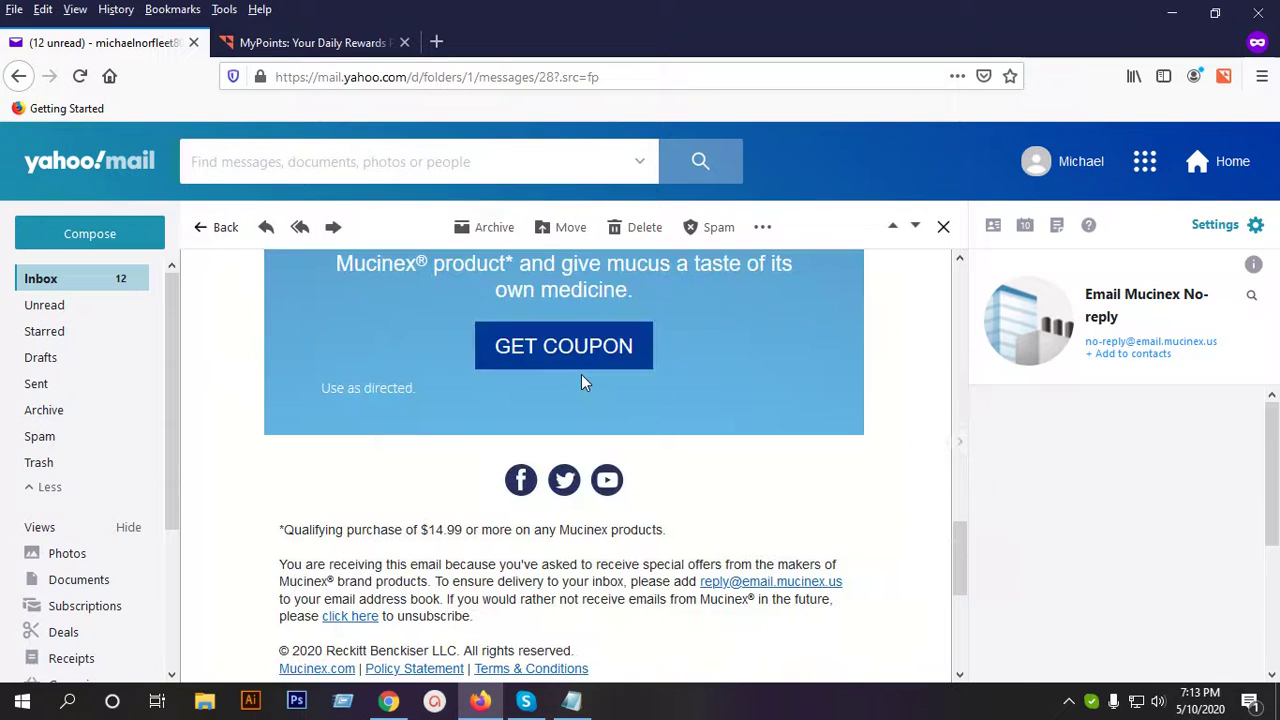
Open the Mucinex $5 coupon page via GET COUPON, then return the email to the inbox.
left_click(564, 346)
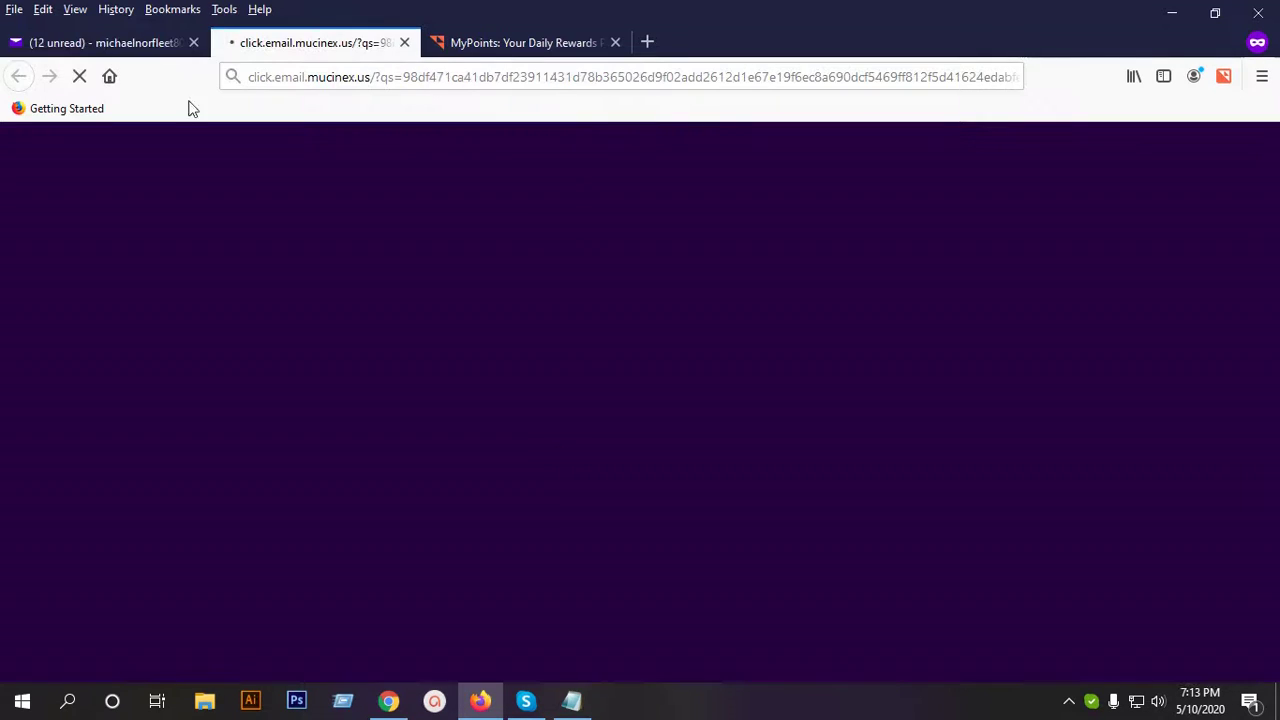
left_click(74, 43)
scroll(533, 524, "down", 3)
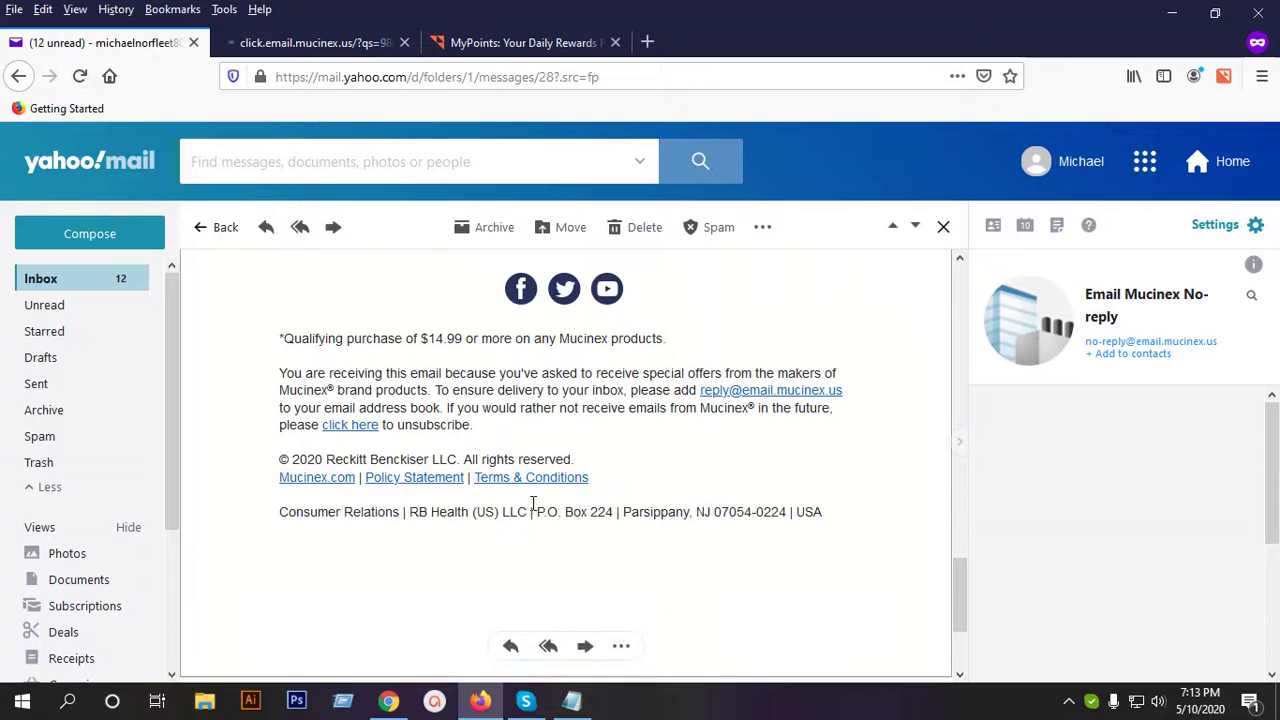
left_click(575, 481)
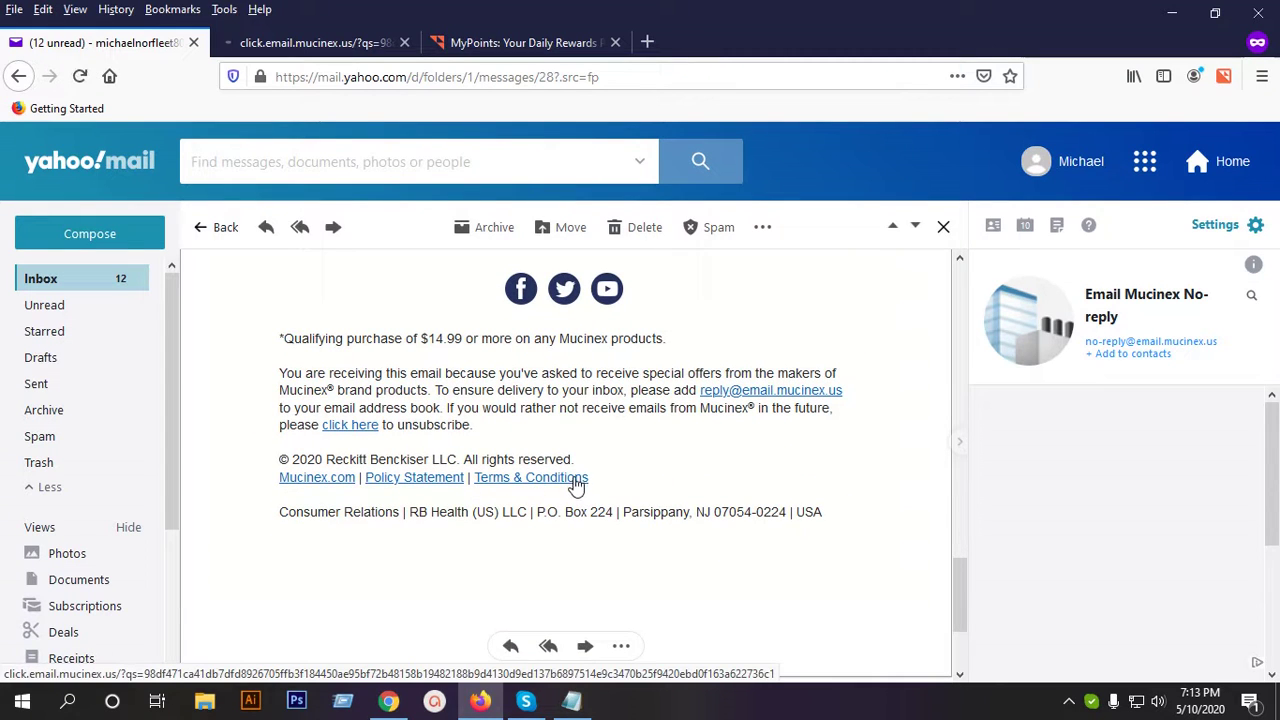
scroll(629, 471, "up", 10)
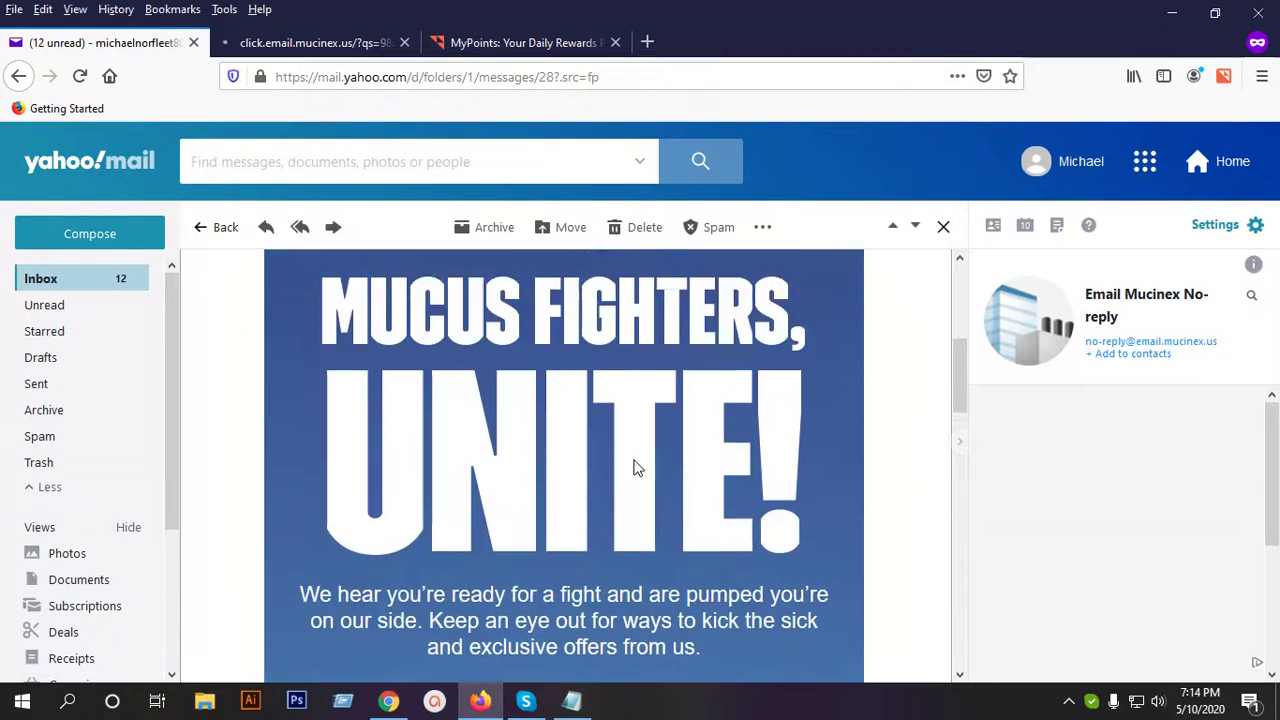
left_click(66, 285)
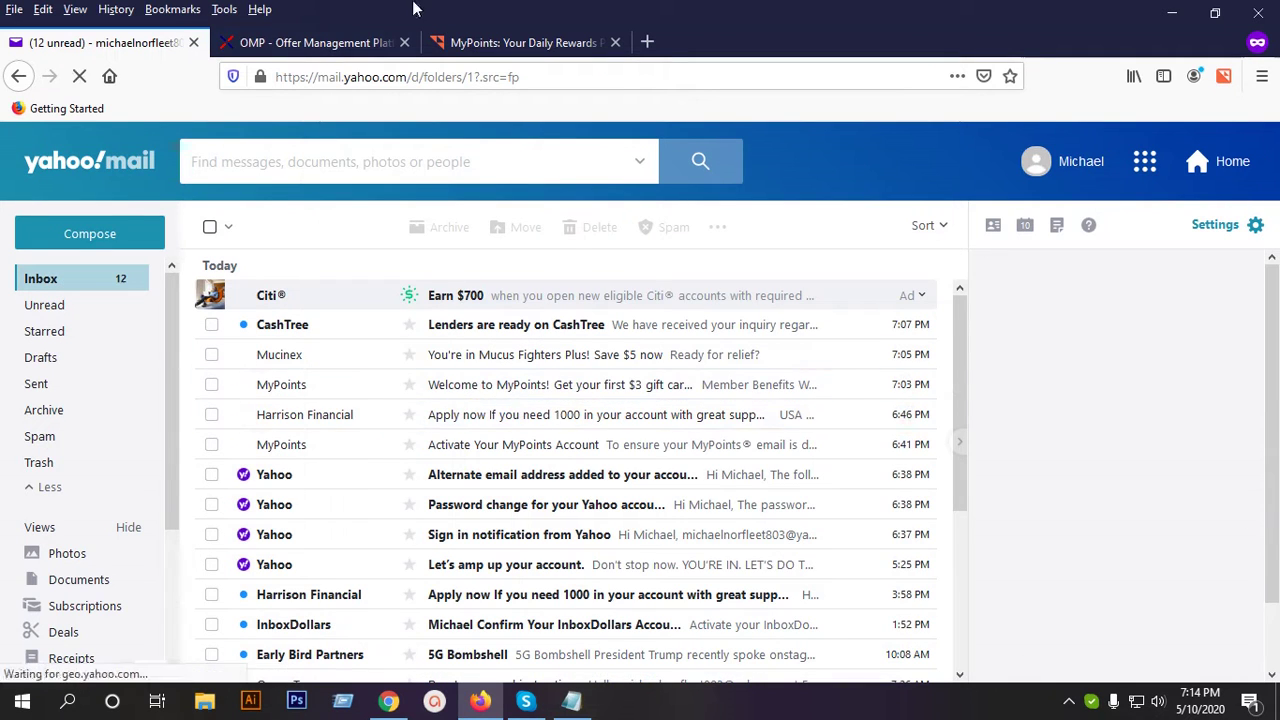
left_click(313, 46)
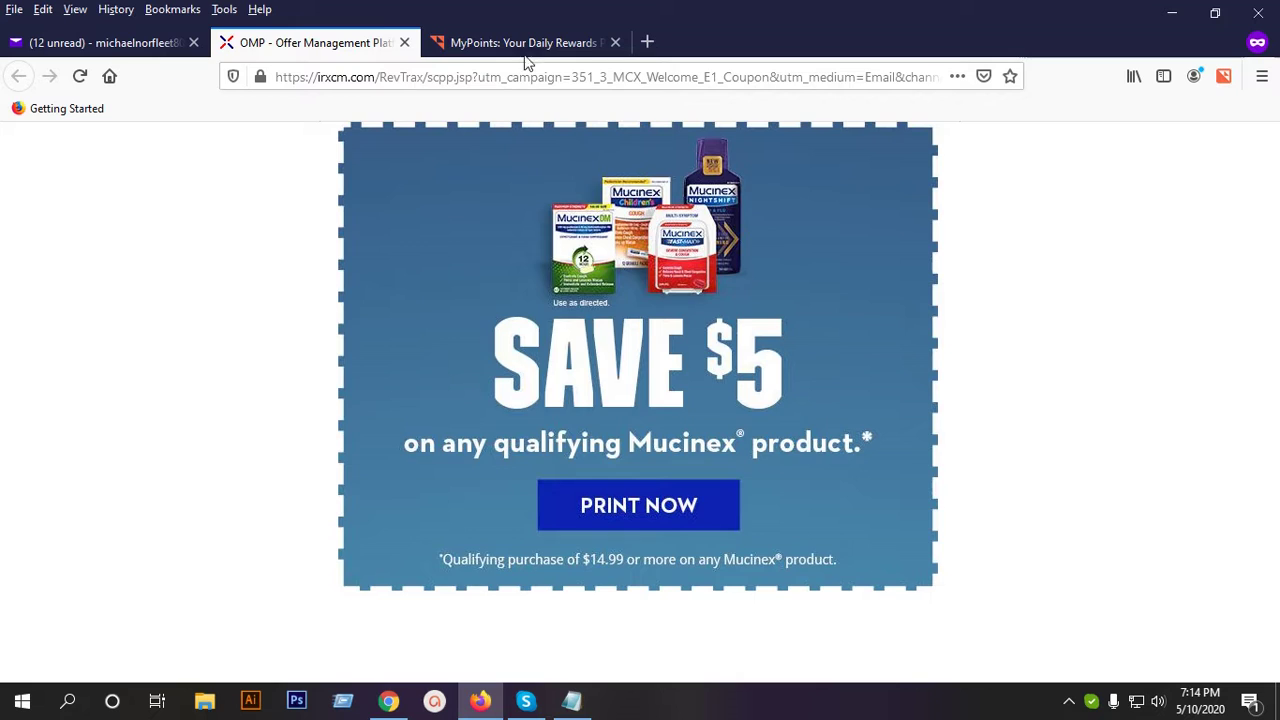
left_click(524, 48)
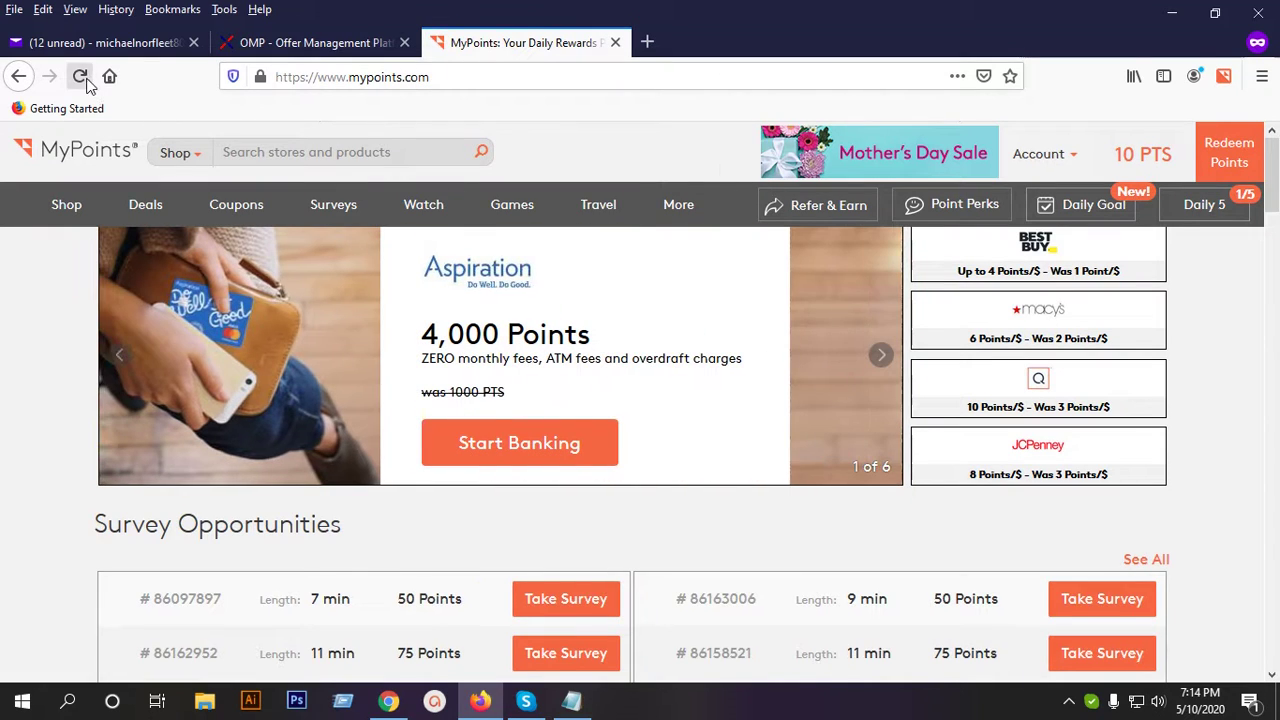
Reload the MyPoints homepage, close the Mucinex coupon tab, and open the Surveys list.
left_click(79, 76)
left_click(404, 42)
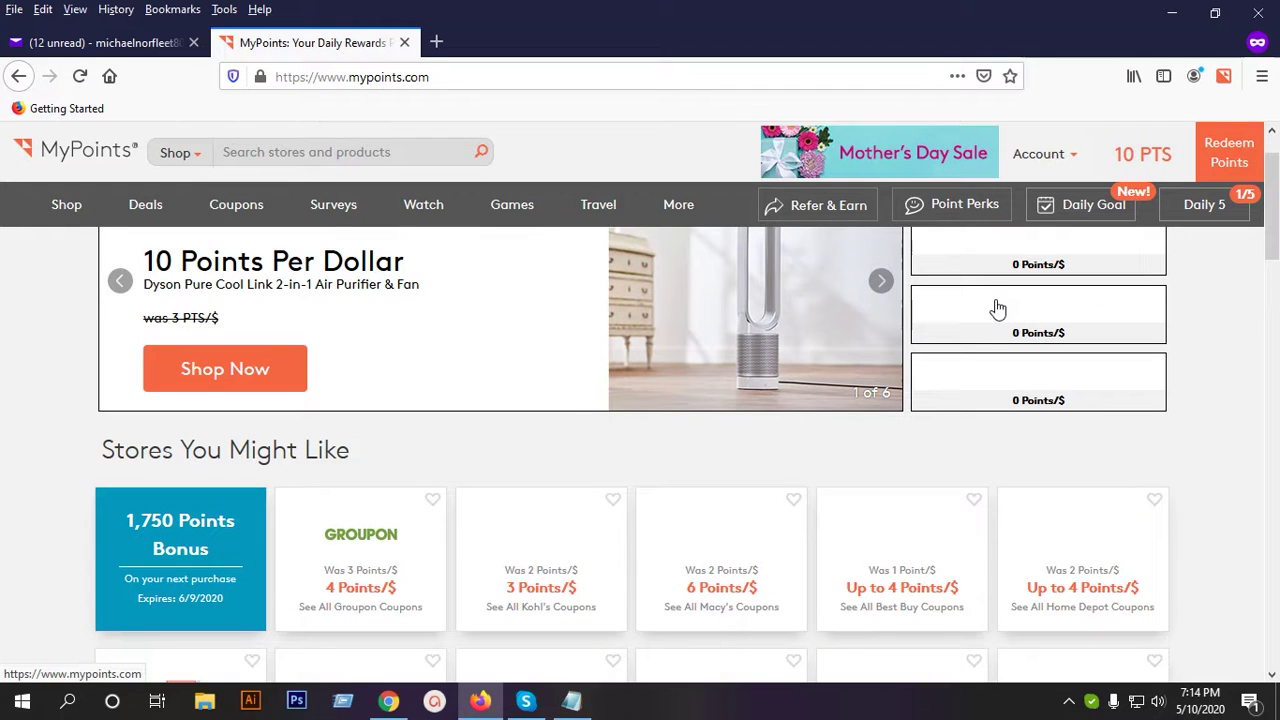
scroll(857, 395, "down", 2)
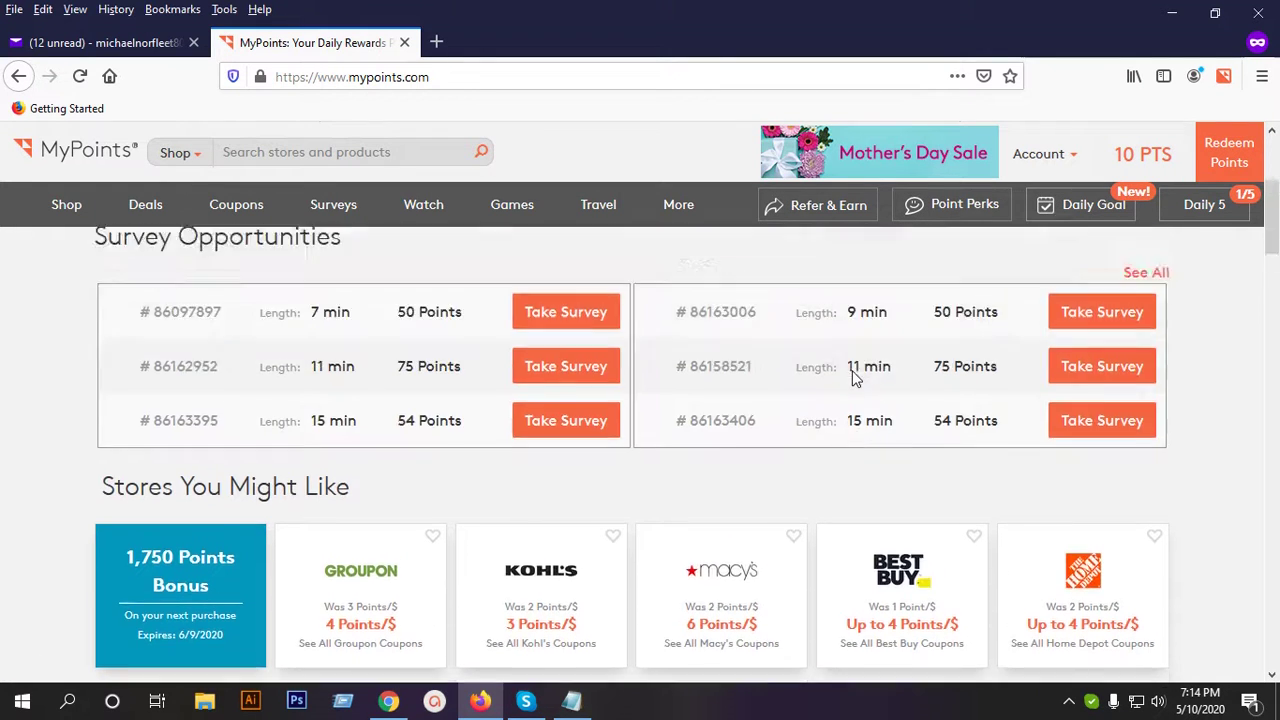
scroll(855, 377, "up", 3)
mouse_move(93, 204)
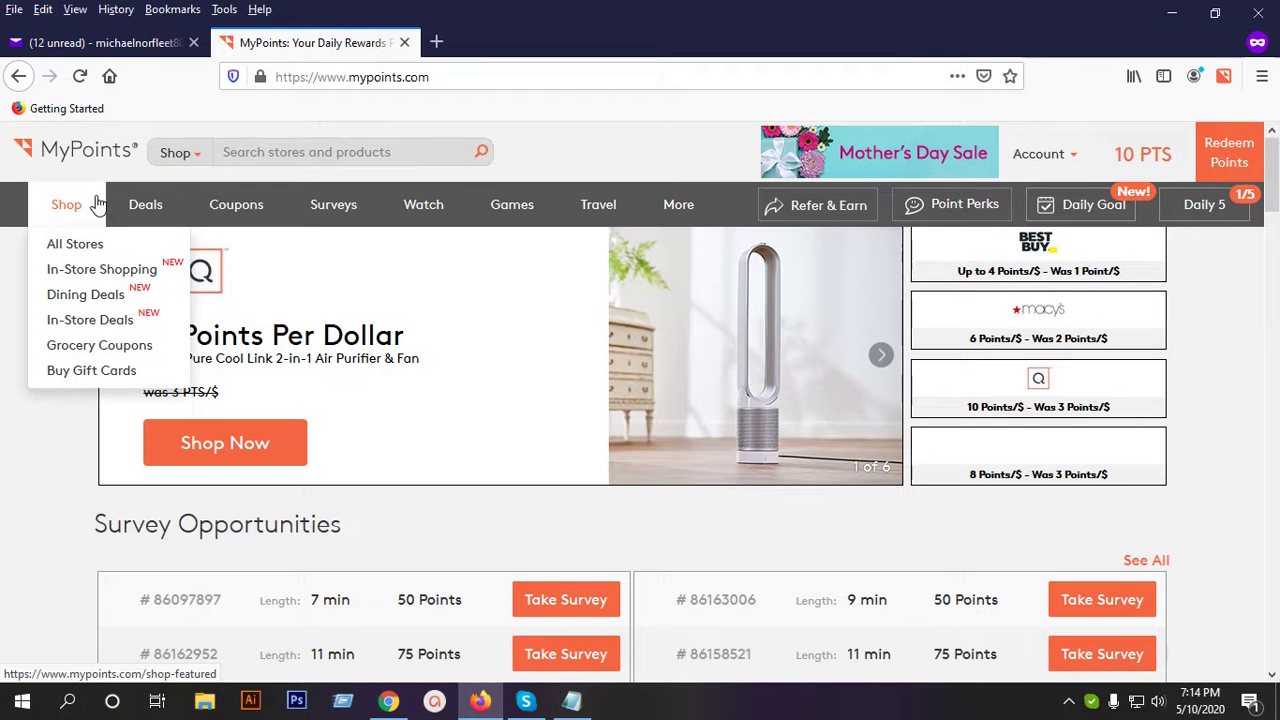
left_click(338, 210)
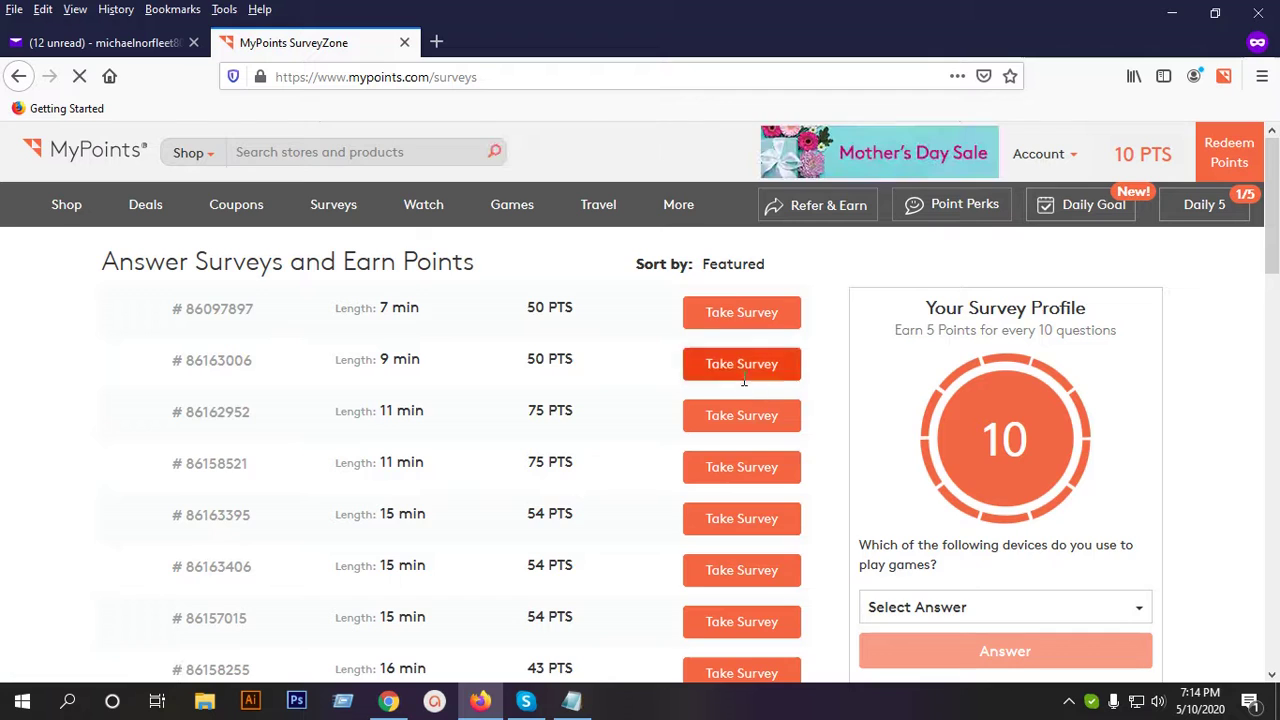
Review the 7–19 minute surveys worth 41–75 PTS and open the gaming-devices answer dropdown.
scroll(1011, 474, "down", 1)
scroll(1020, 395, "up", 1)
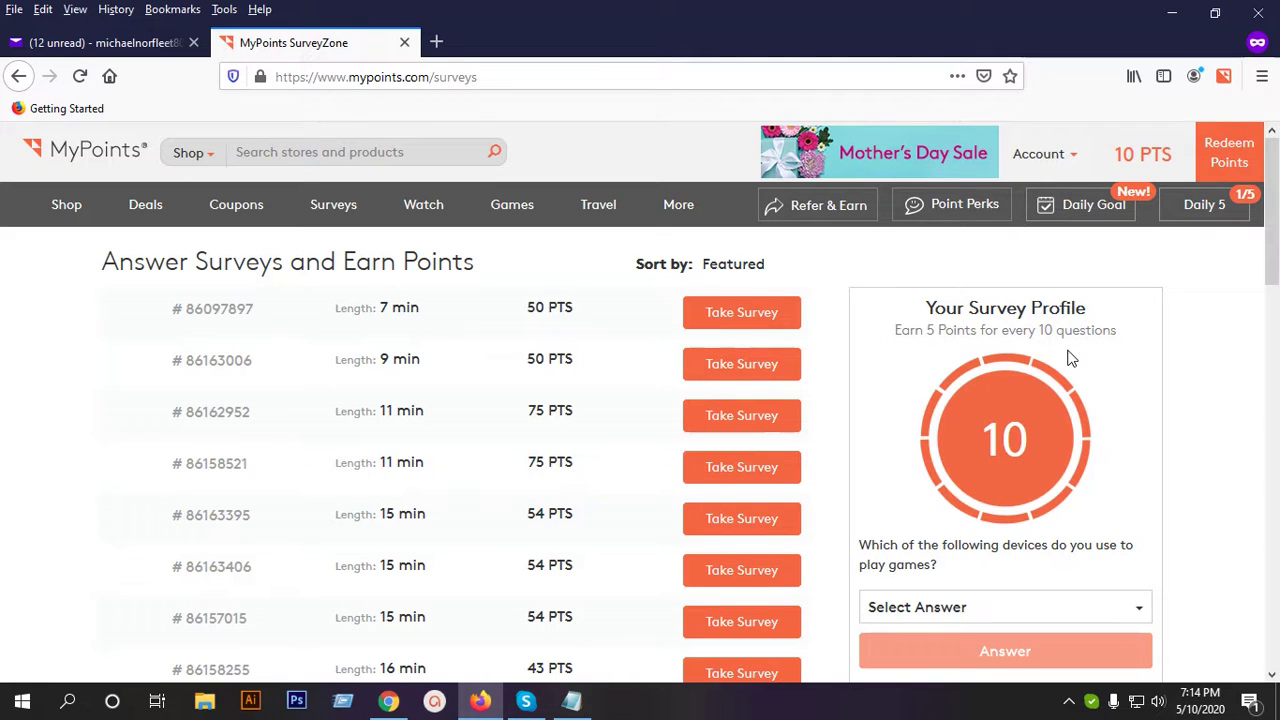
scroll(1022, 470, "down", 1)
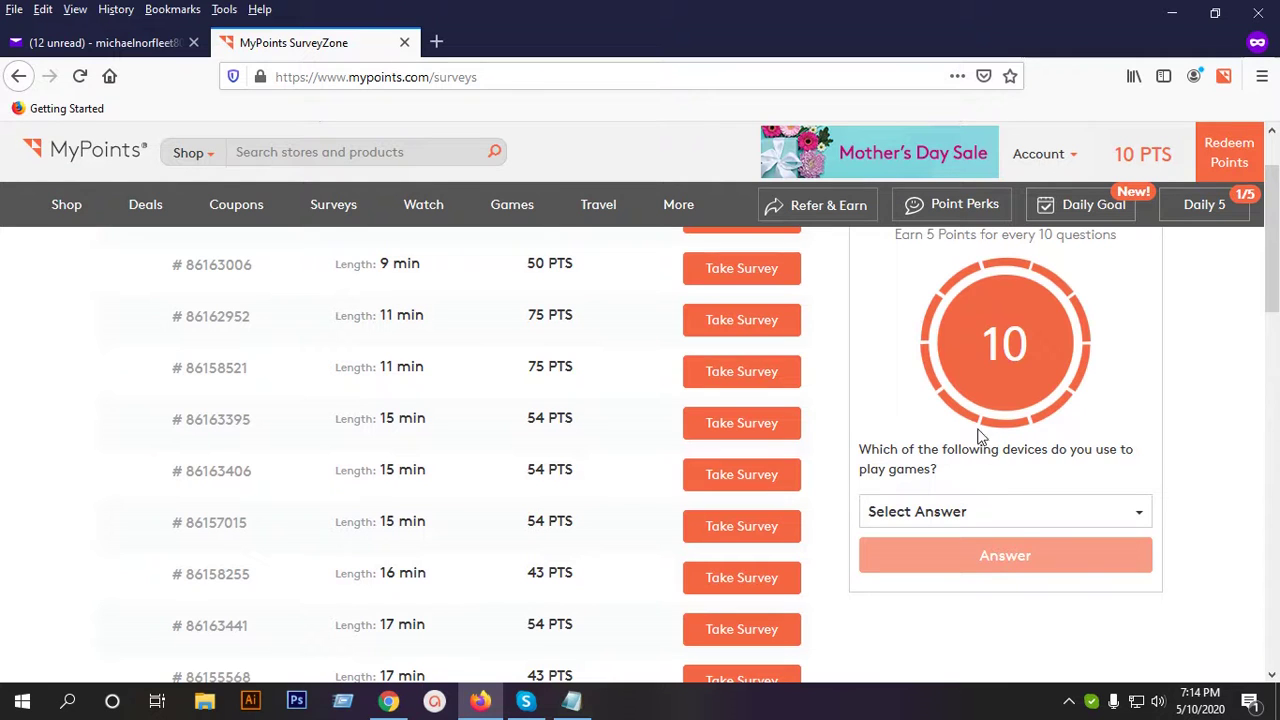
scroll(929, 490, "up", 1)
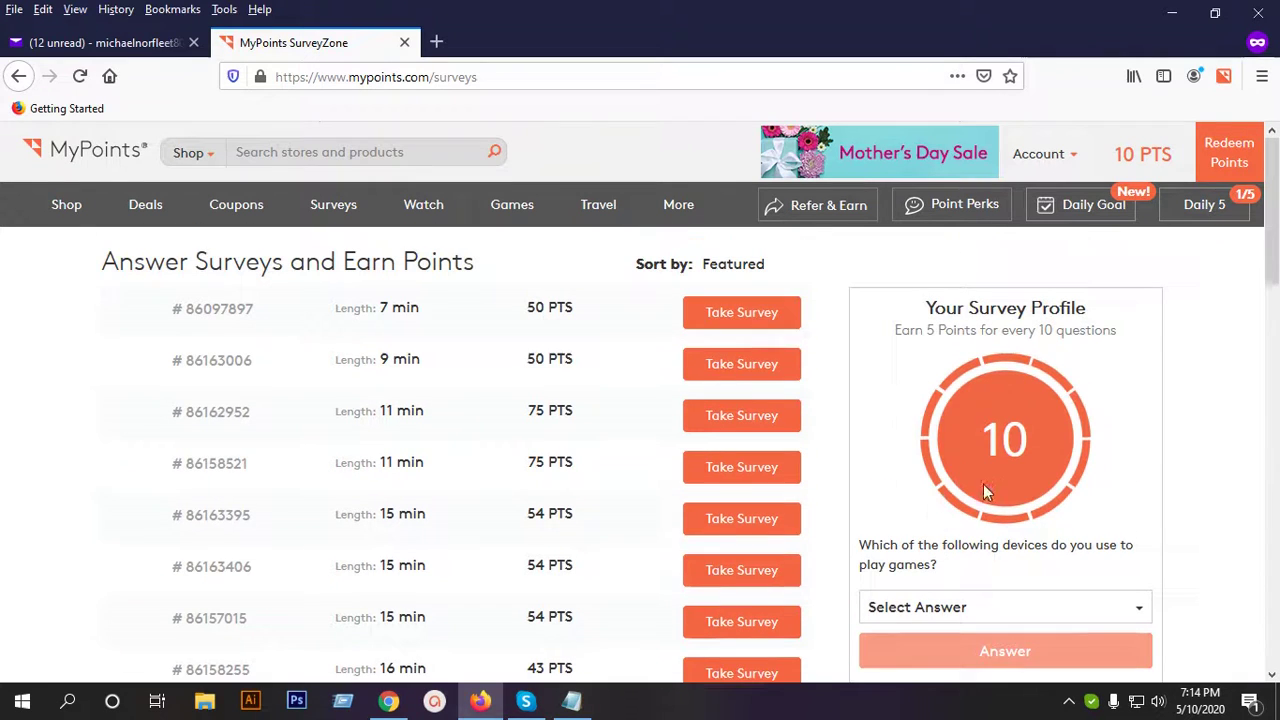
left_click(1015, 605)
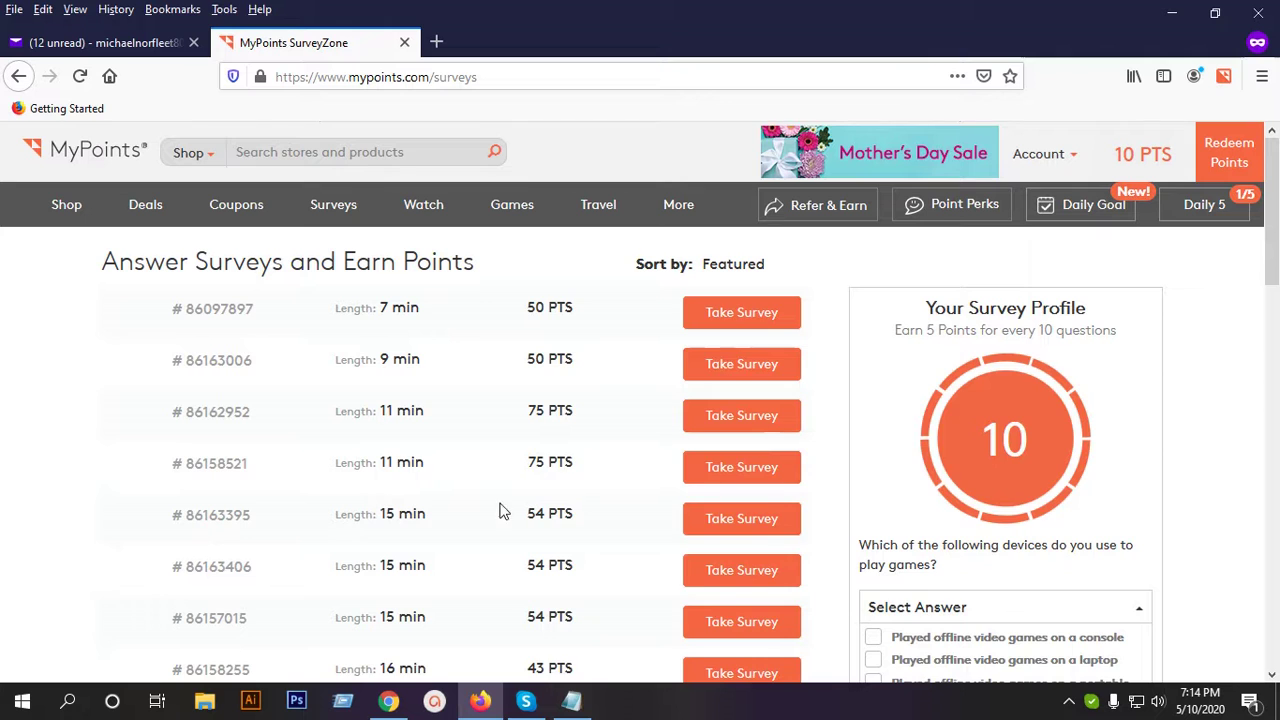
scroll(520, 440, "down", 4)
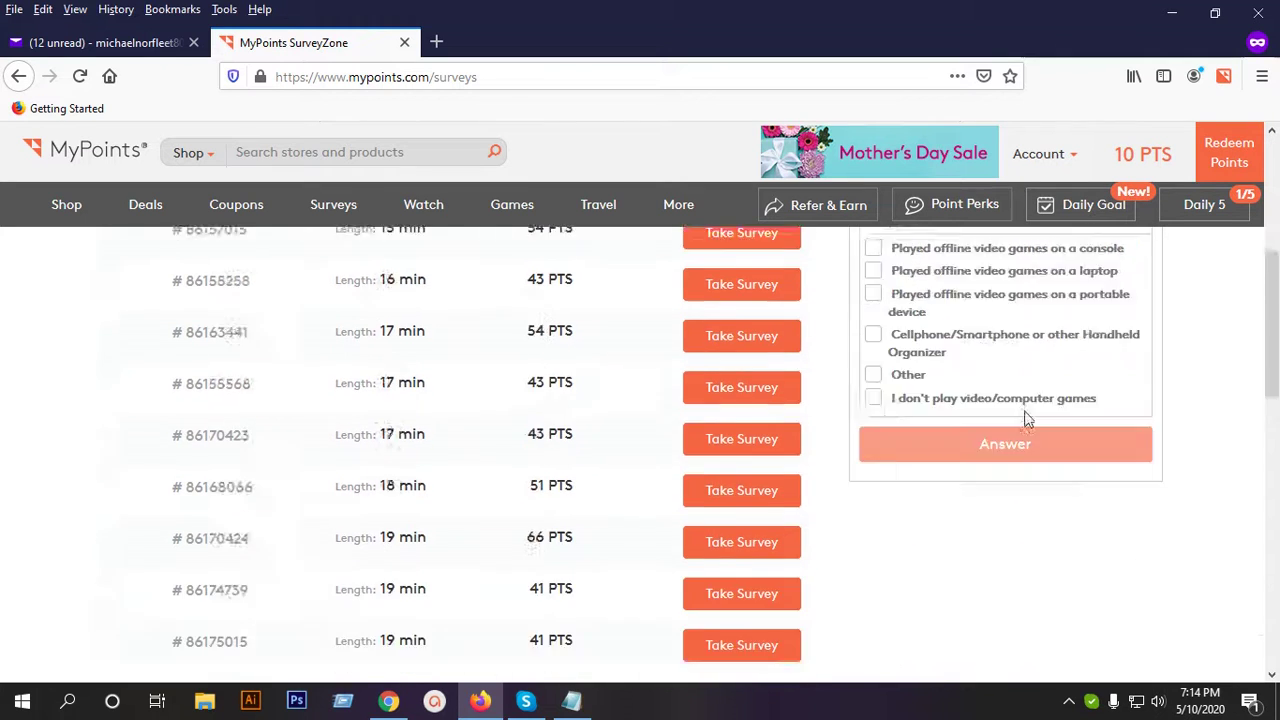
scroll(1025, 418, "up", 4)
mouse_move(1080, 160)
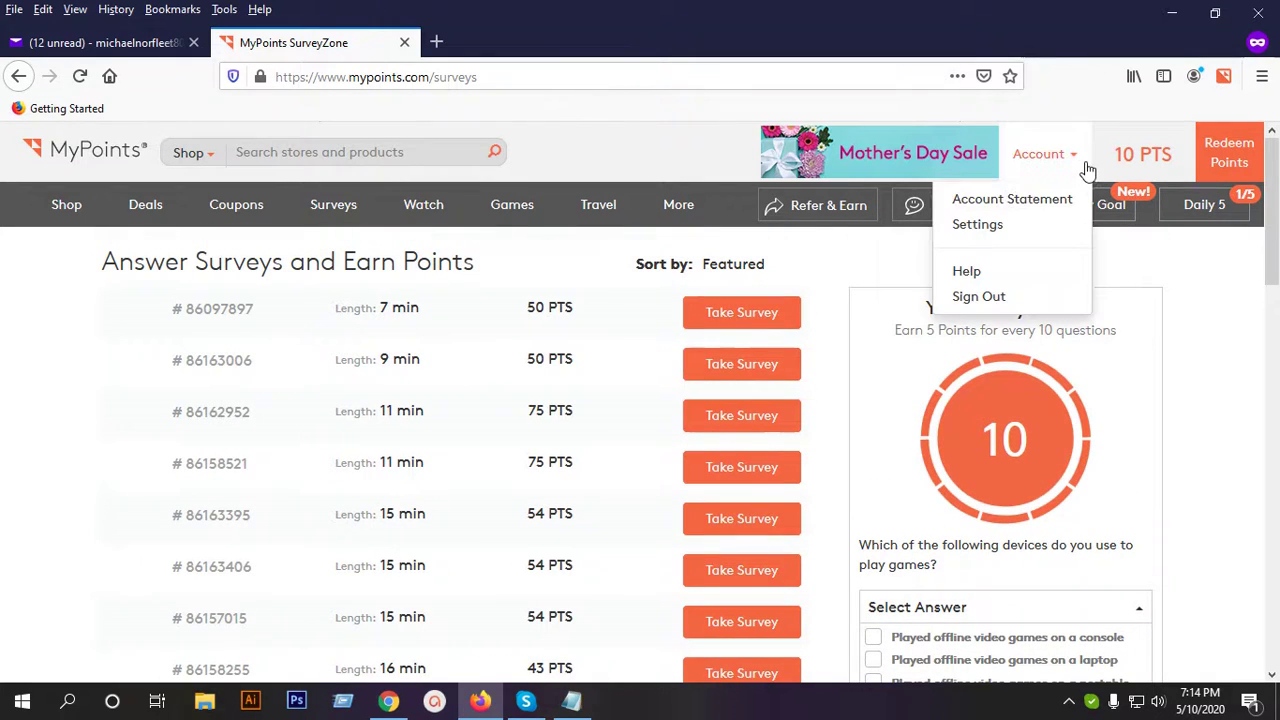
Check the Account Statement's 10 redeemable points from Survey Profiler, then open Account Settings.
left_click(1040, 200)
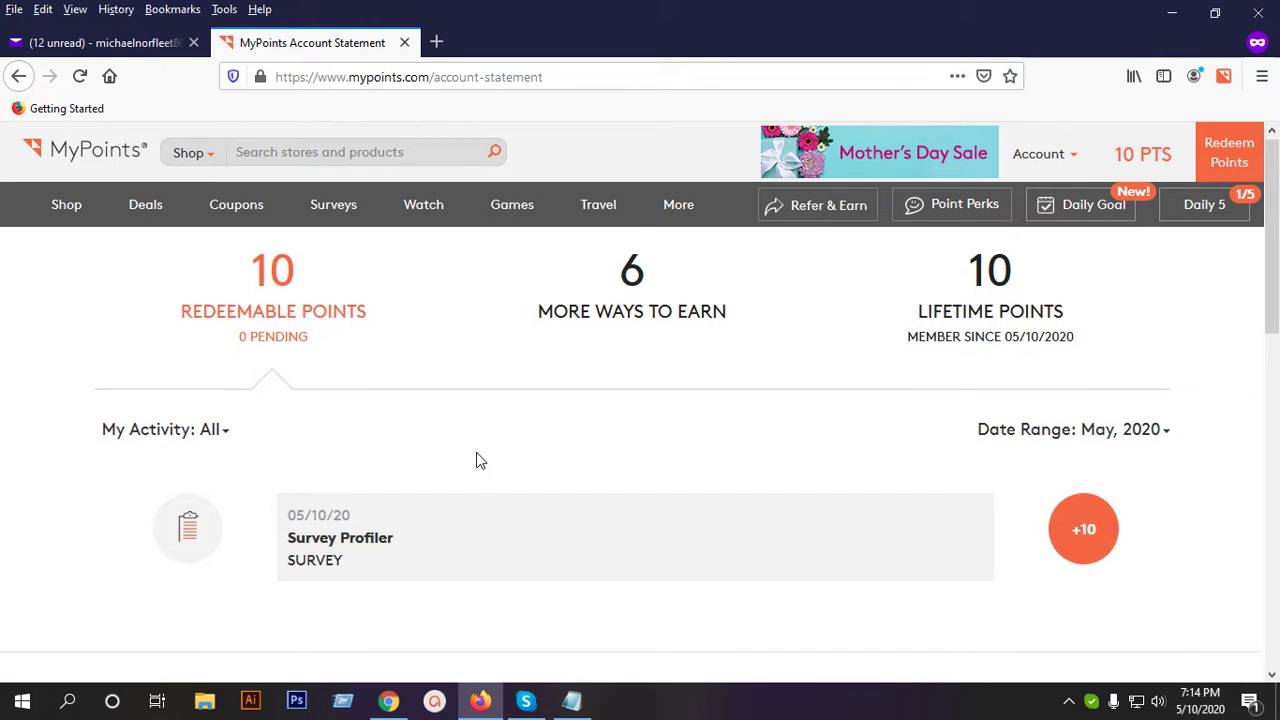
scroll(490, 462, "down", 3)
scroll(506, 474, "up", 3)
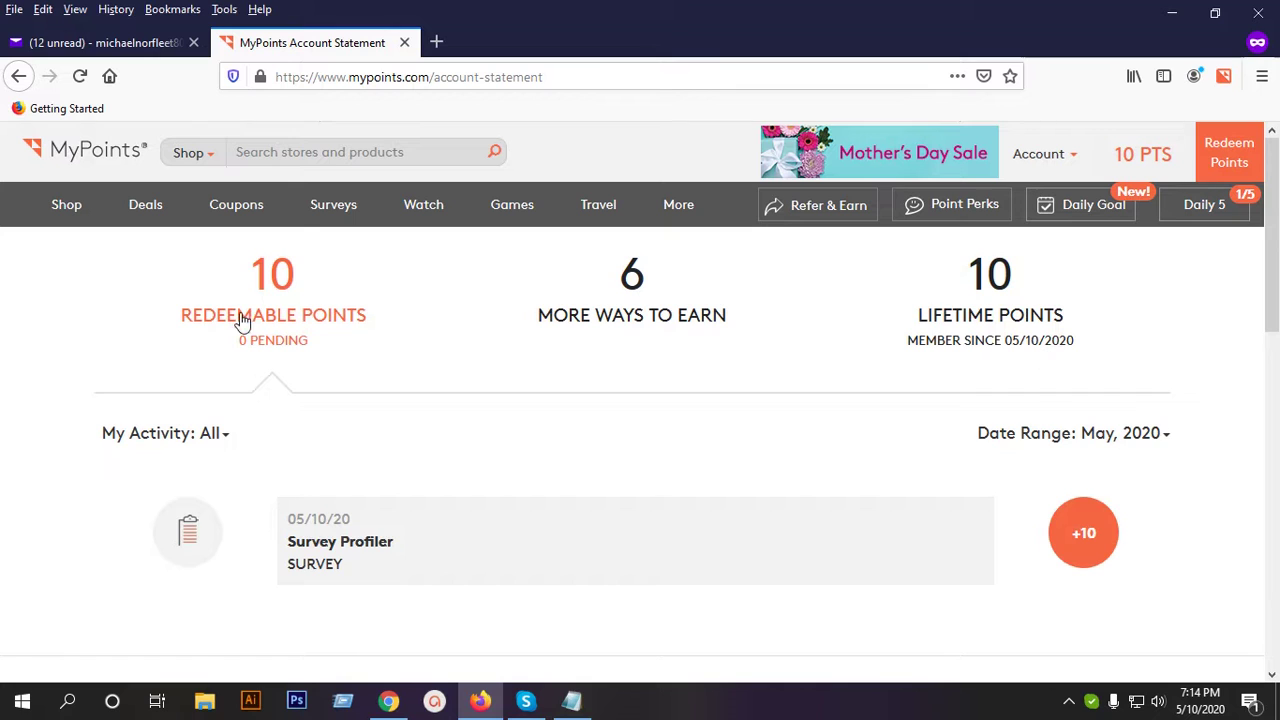
scroll(743, 340, "down", 6)
scroll(729, 358, "up", 4)
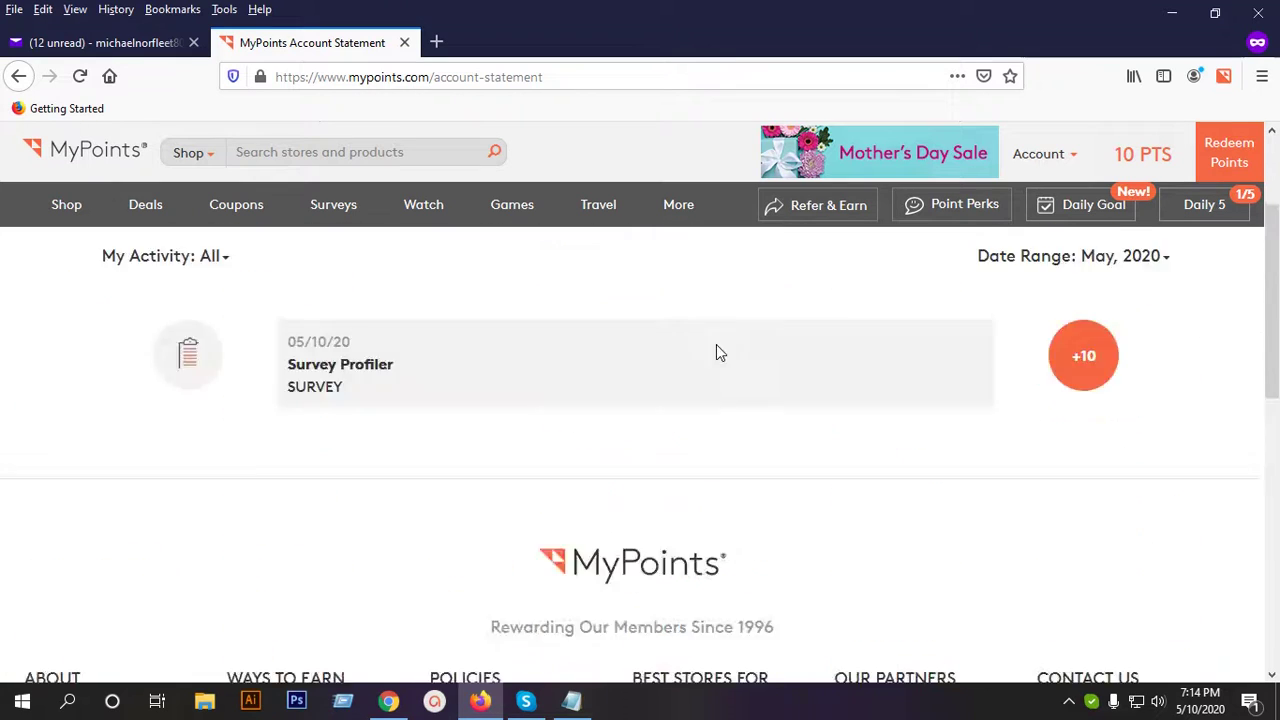
scroll(716, 352, "up", 2)
mouse_move(1043, 154)
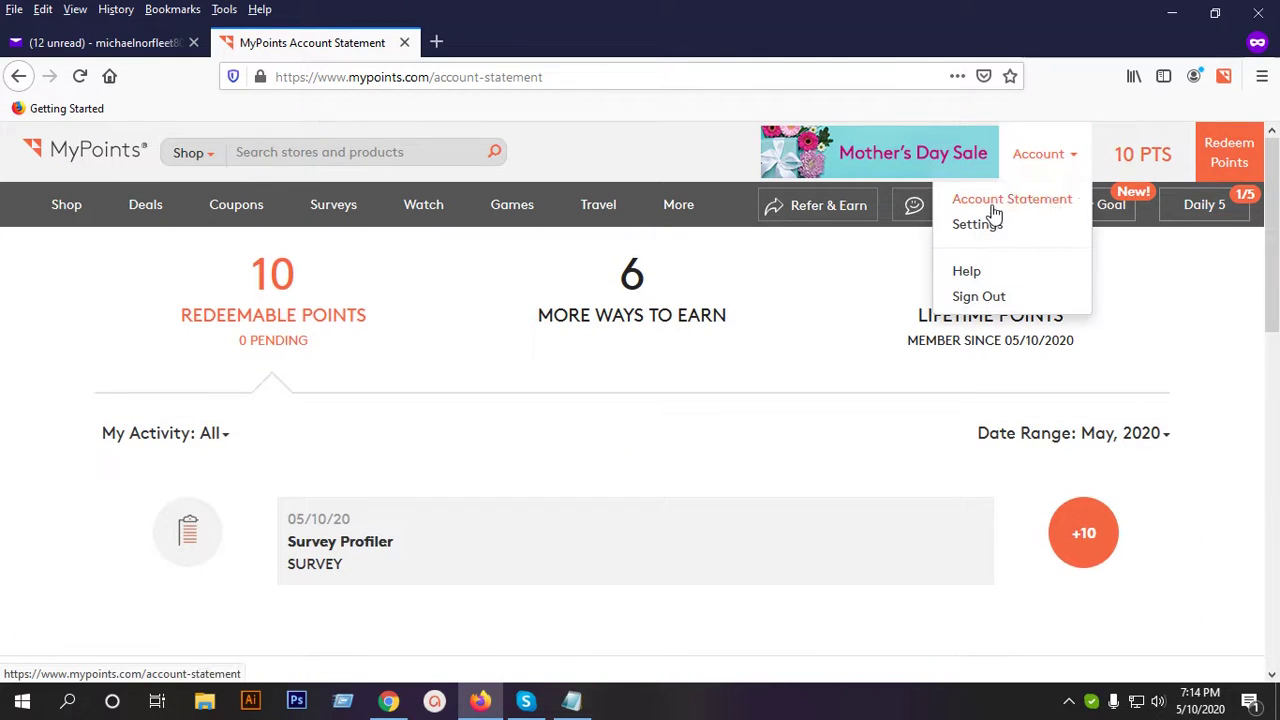
left_click(972, 230)
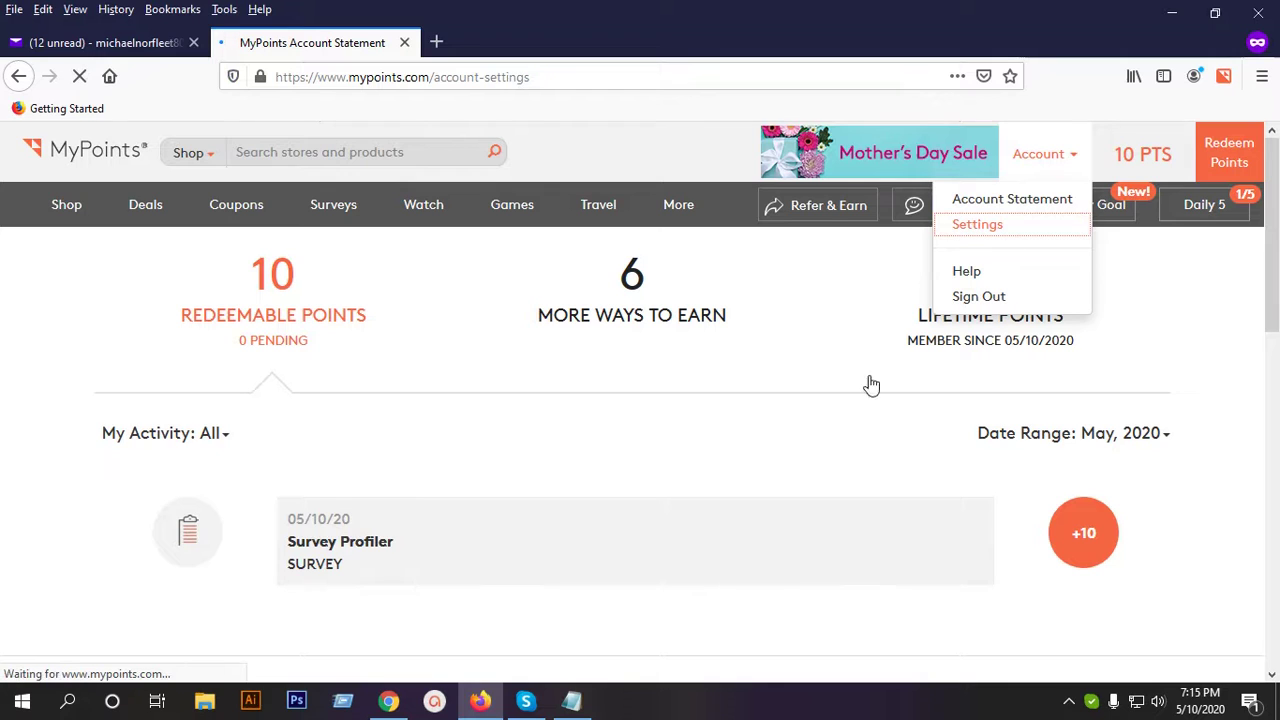
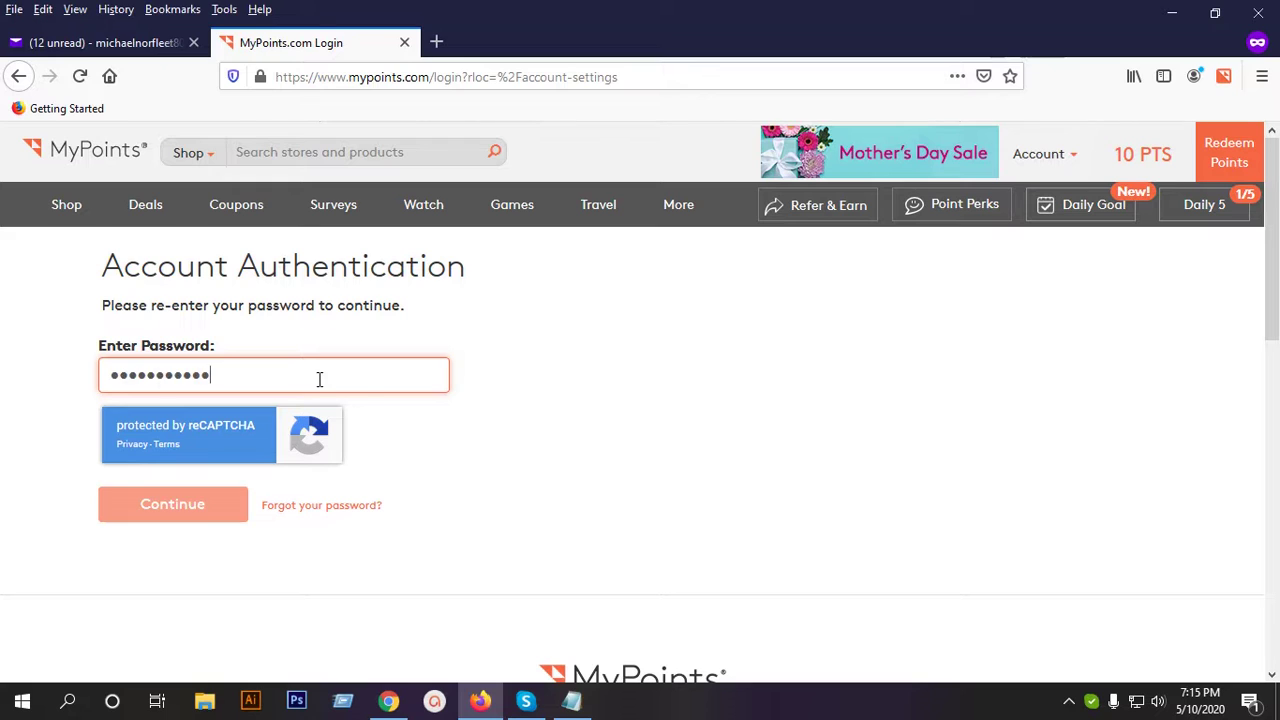
Submit the re-entered account password on the MyPoints Account Authentication page.
left_click(493, 412)
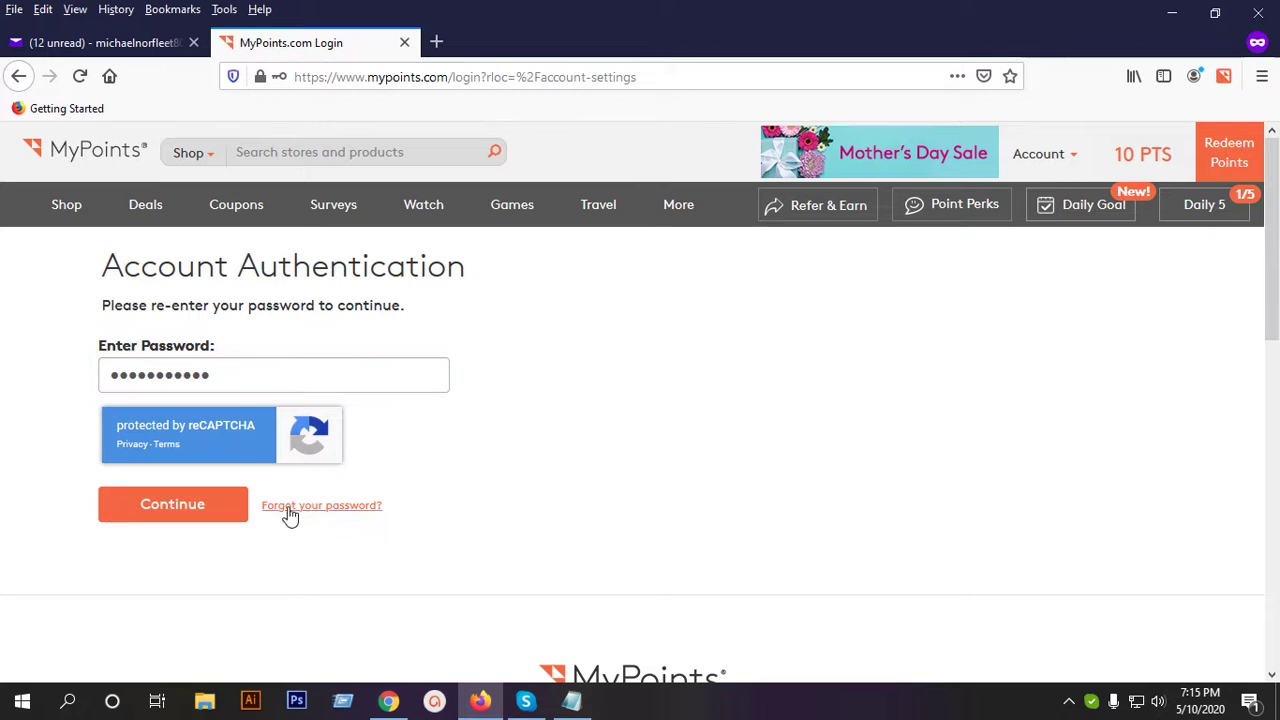
left_click(216, 510)
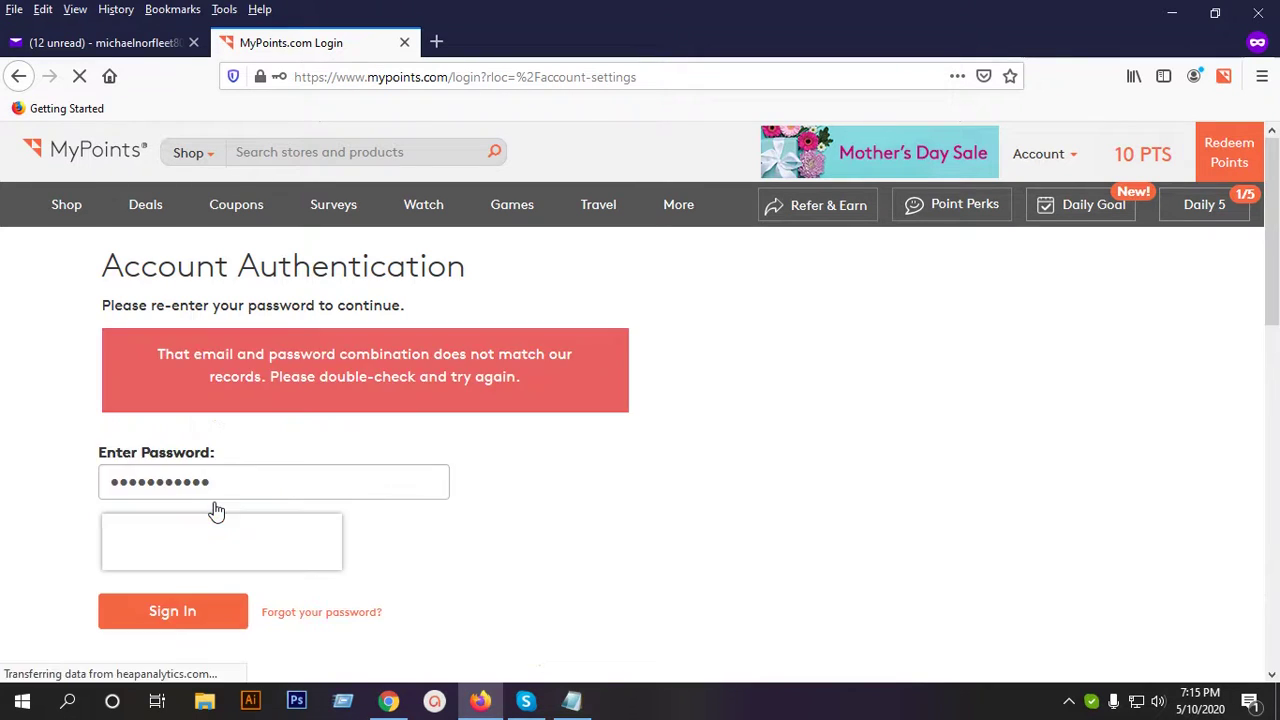
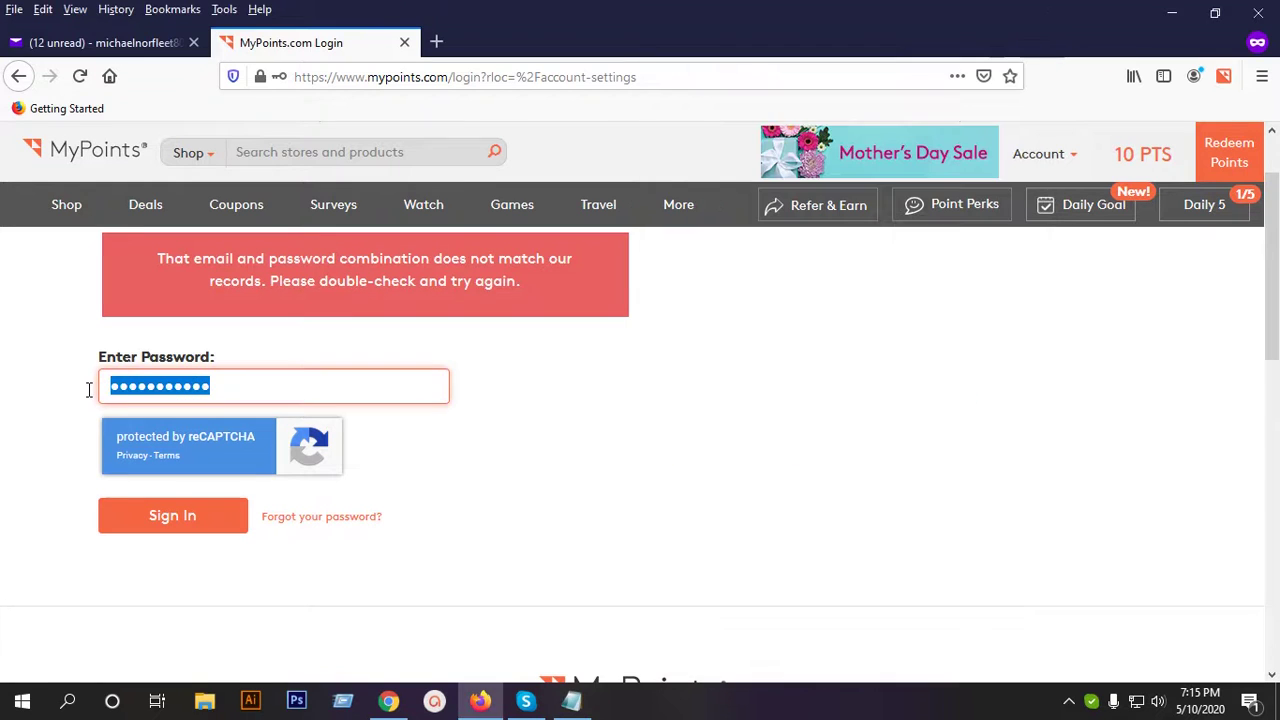
Paste the corrected account password into the Enter Password field and sign in.
key("ctrl+v")
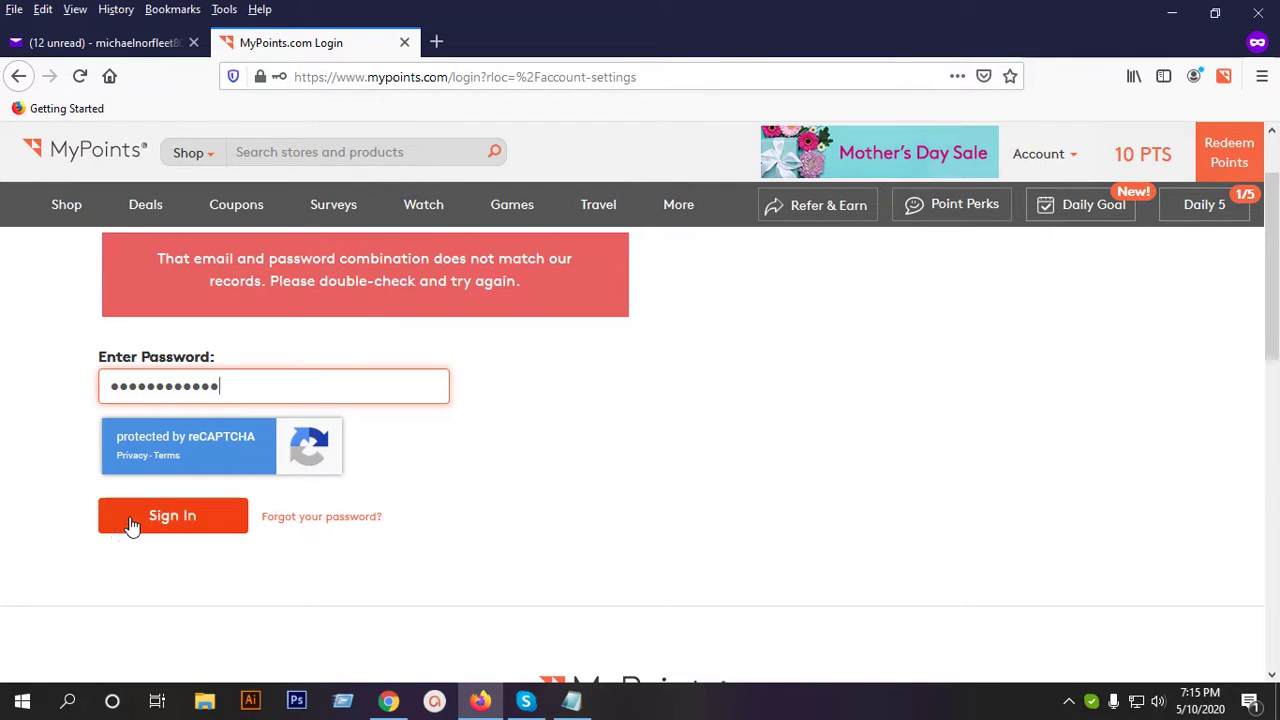
left_click(131, 524)
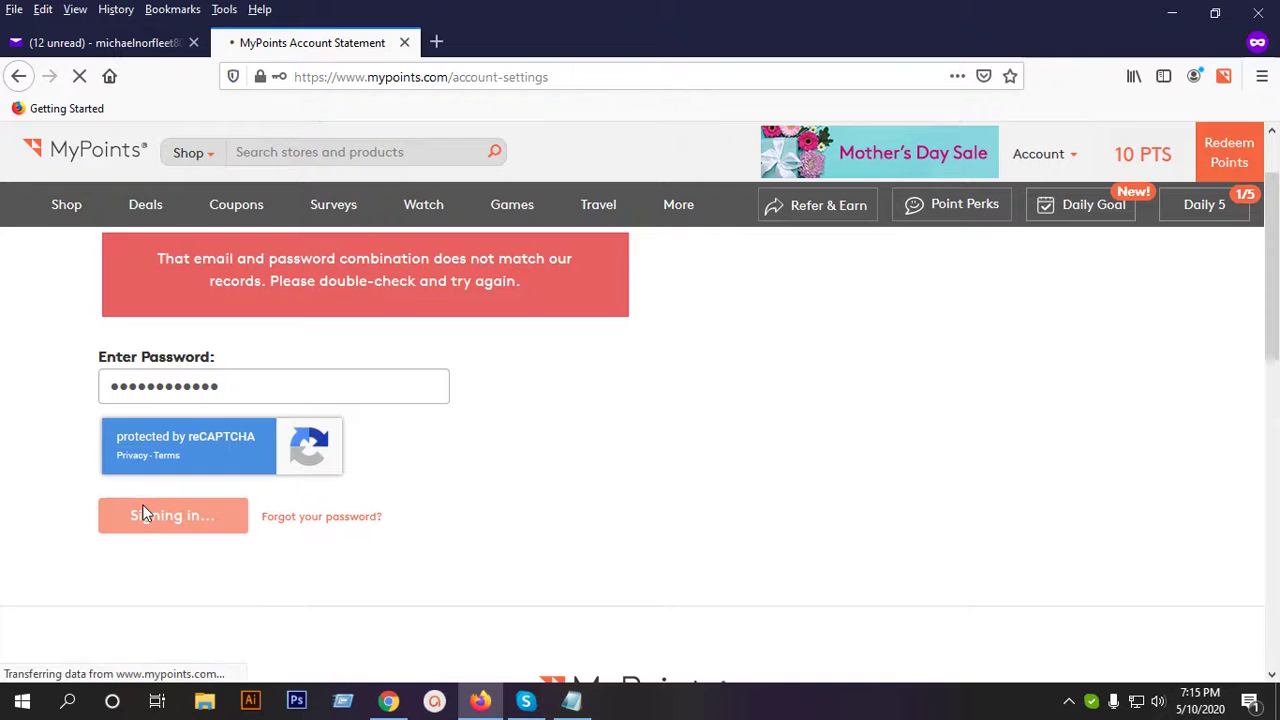
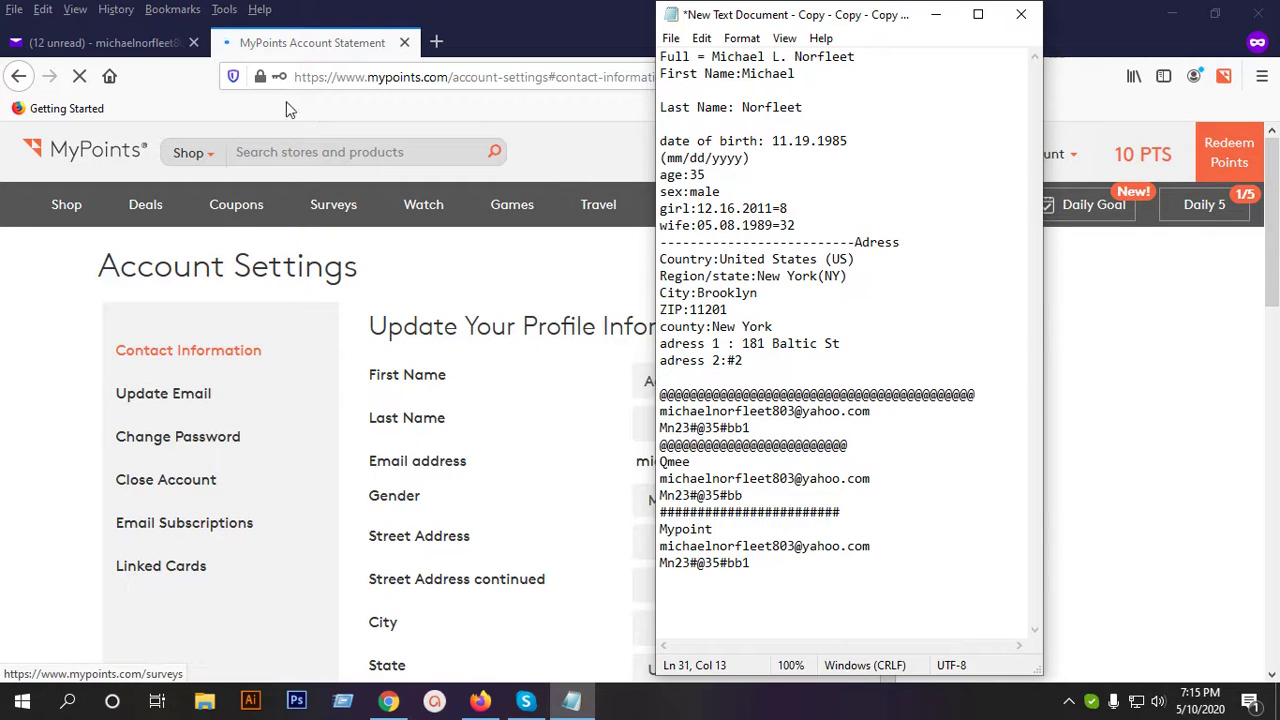
left_click(325, 45)
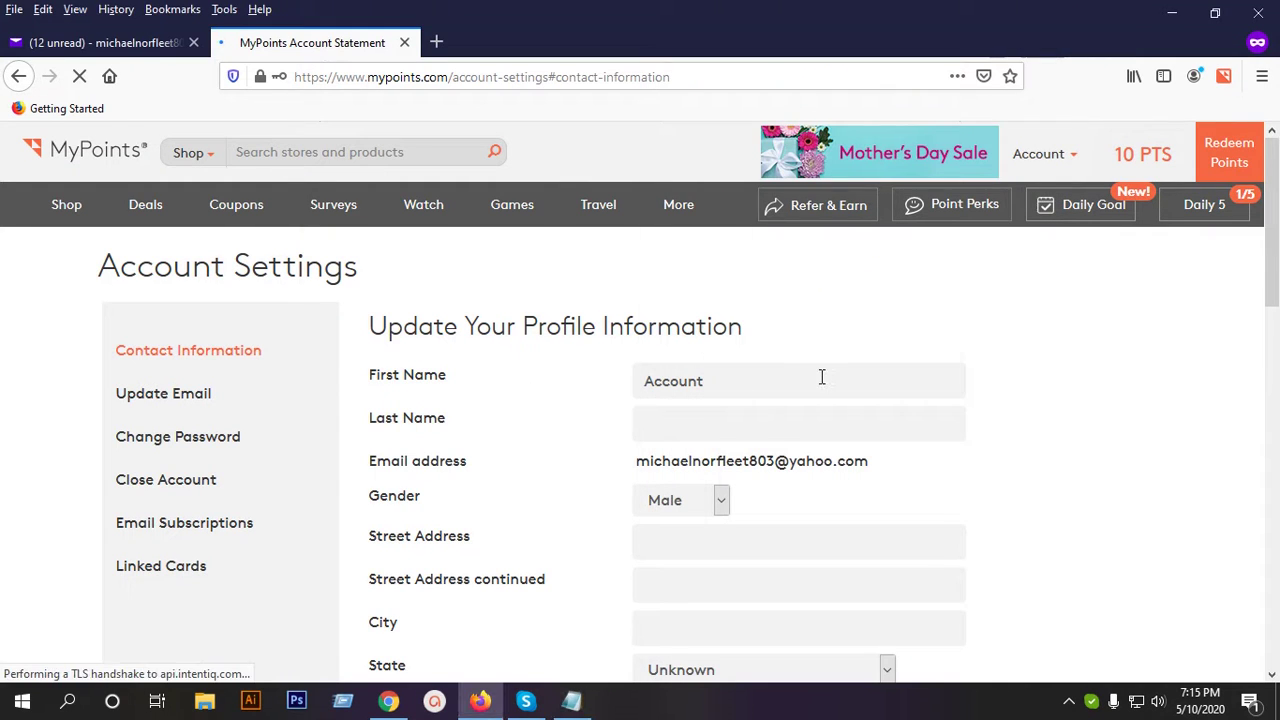
scroll(823, 377, "down", 2)
scroll(731, 368, "up", 2)
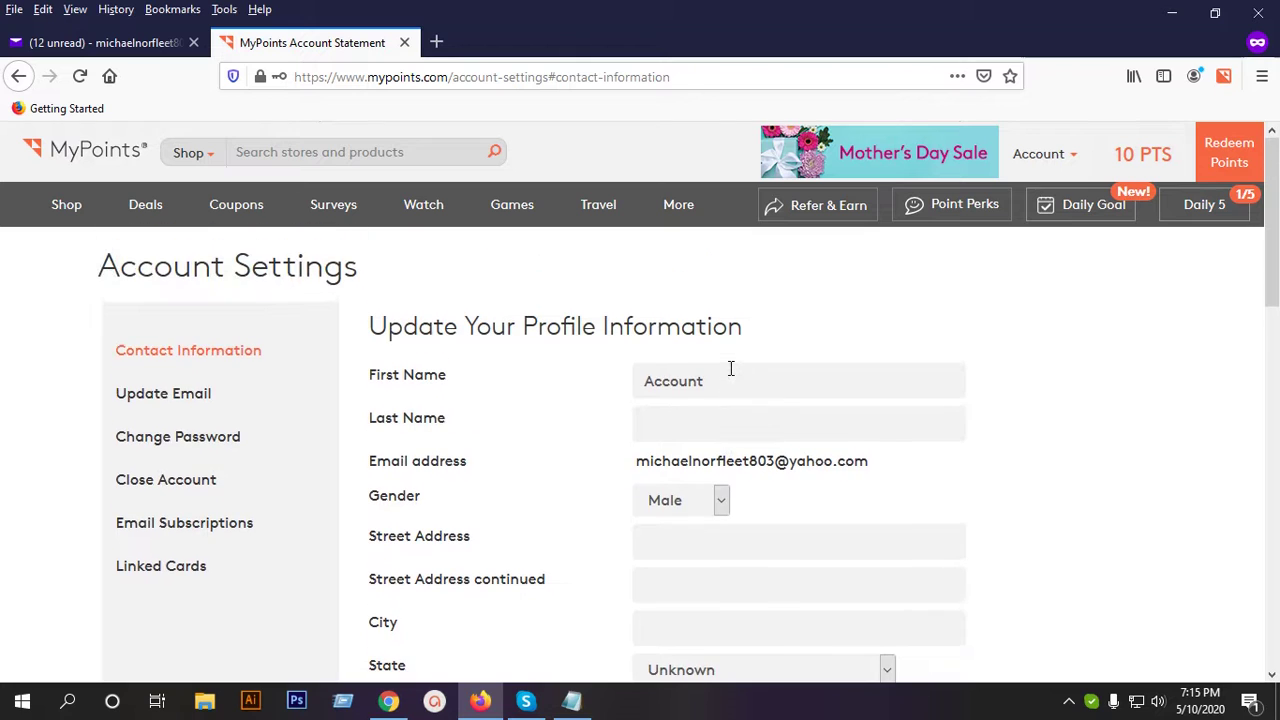
left_click(572, 701)
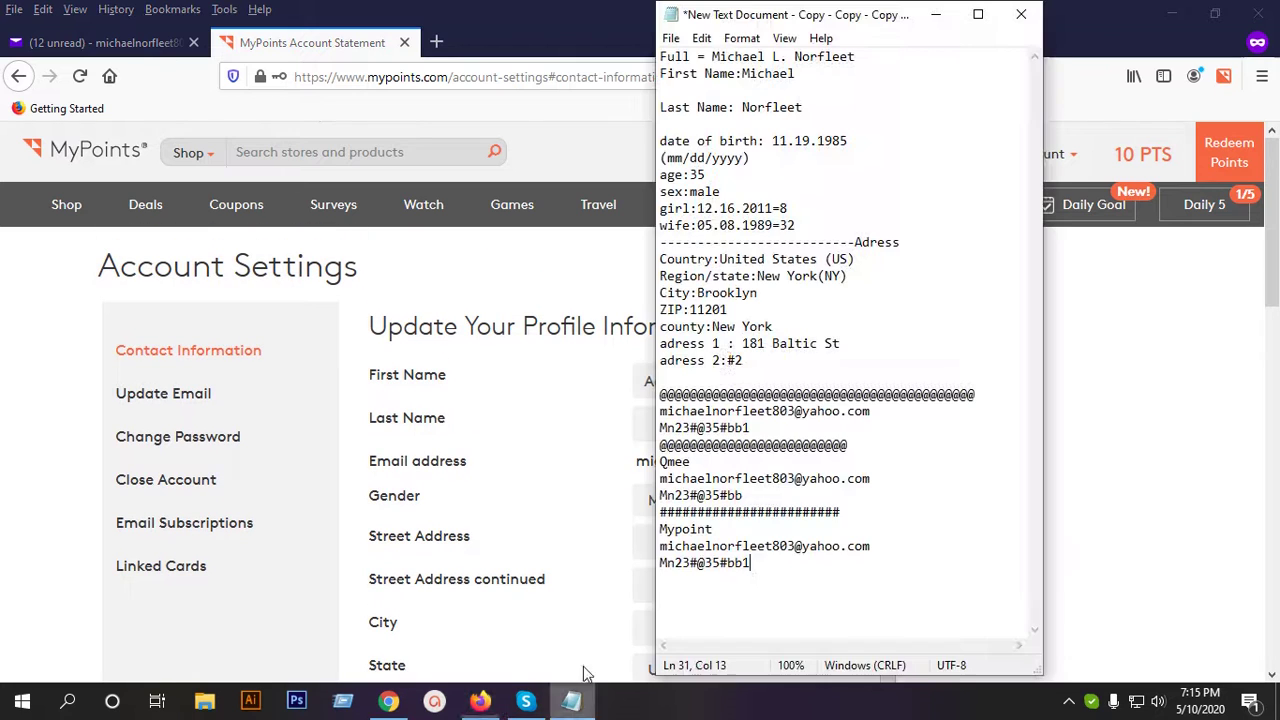
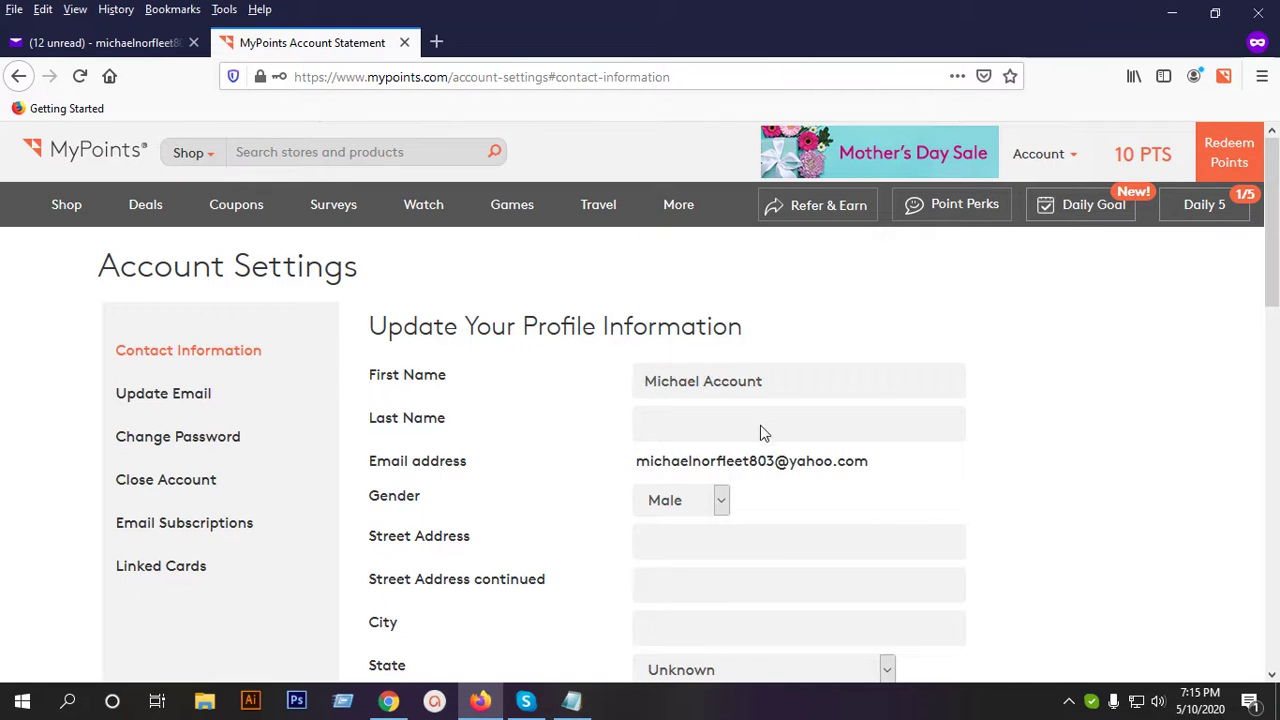
Bring the Notepad notes to the front and select the surname after 'Last Name:' for copying.
left_click(576, 703)
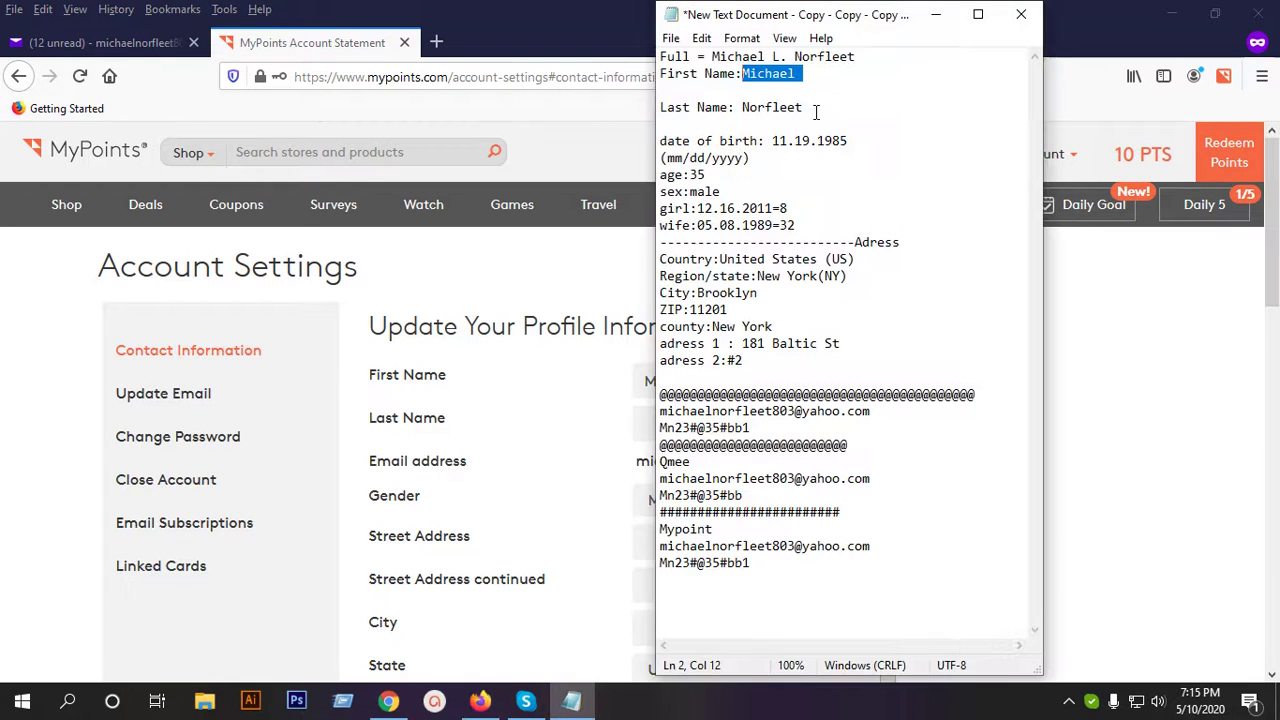
left_click_drag(806, 108, 759, 107)
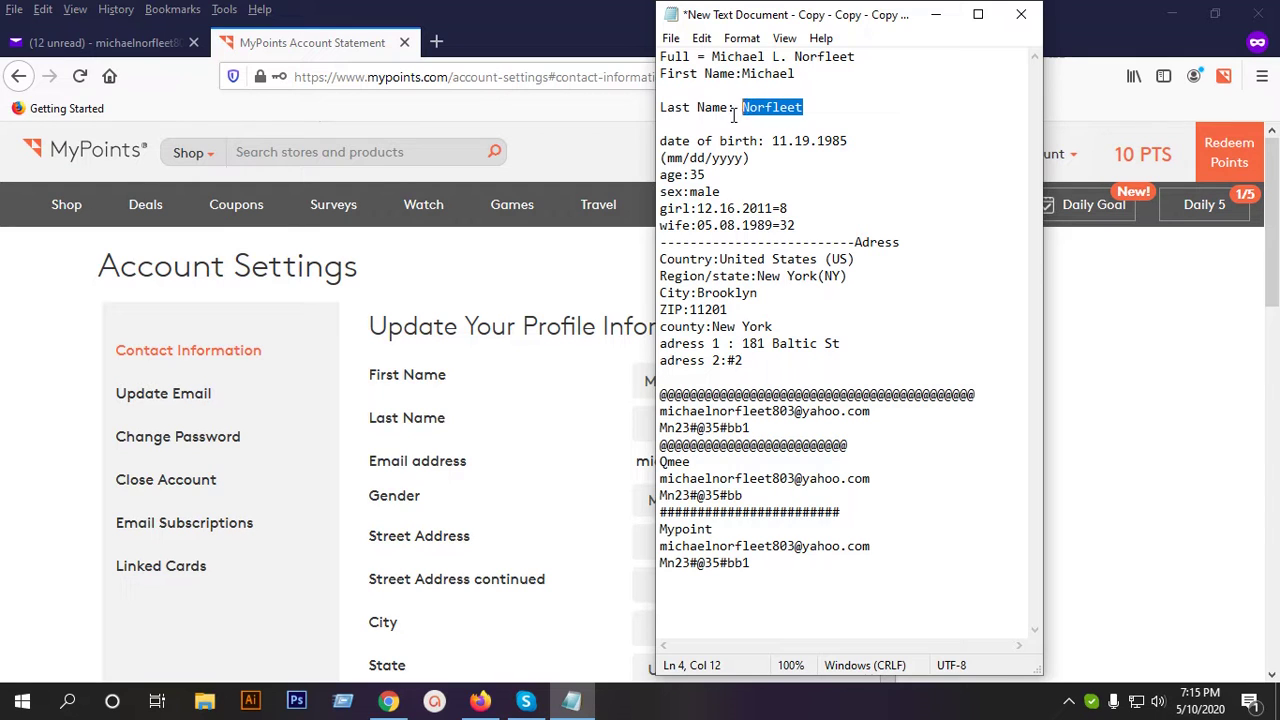
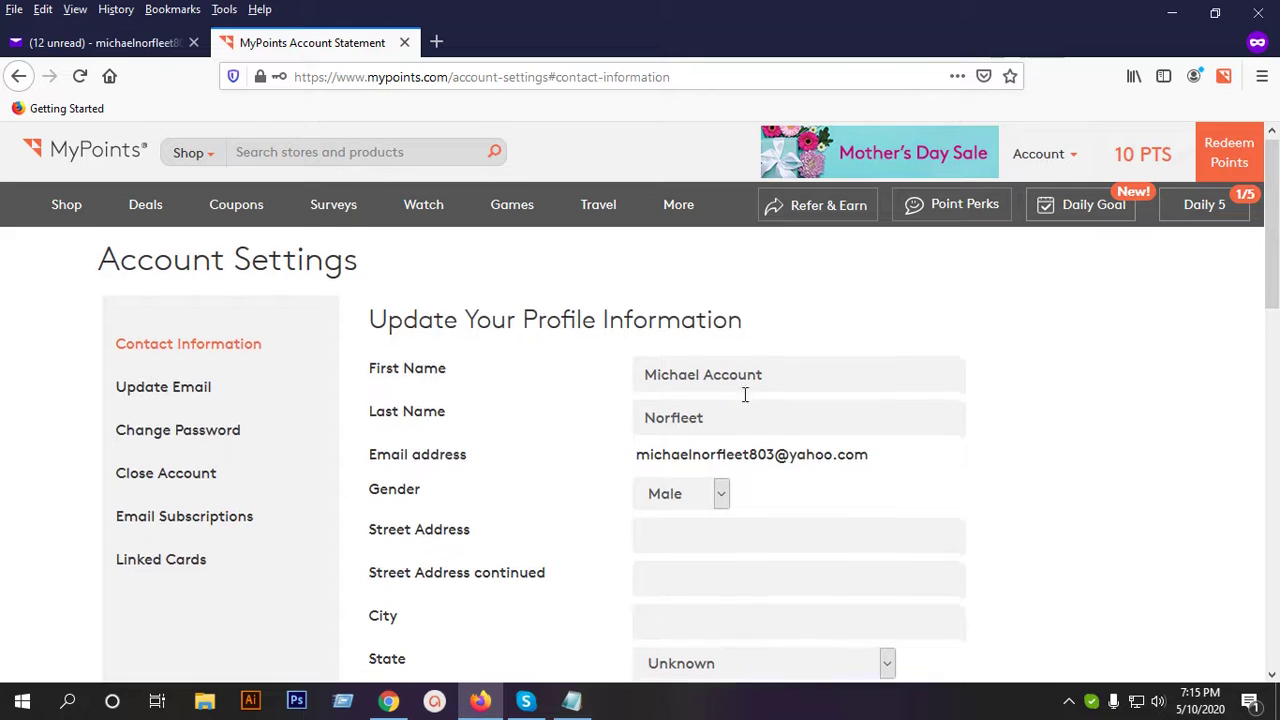
Bring the Notepad personal details file forward over the profile form to copy the street address.
left_click(571, 701)
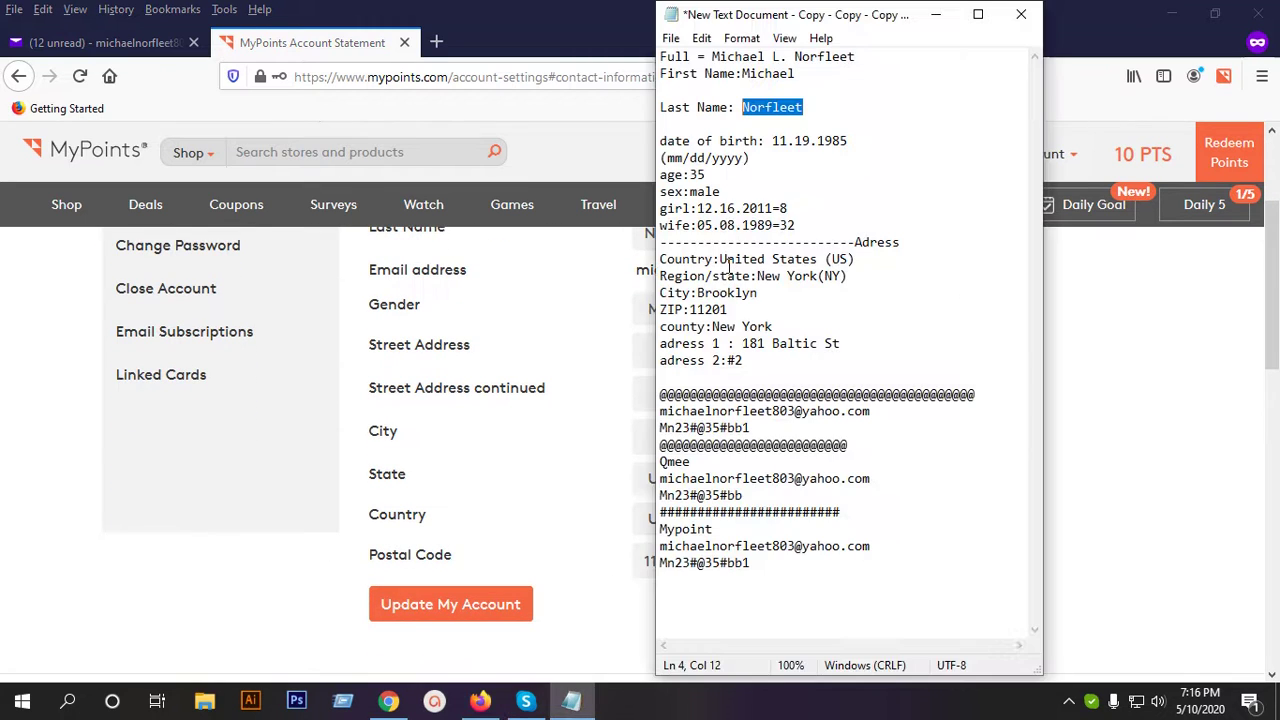
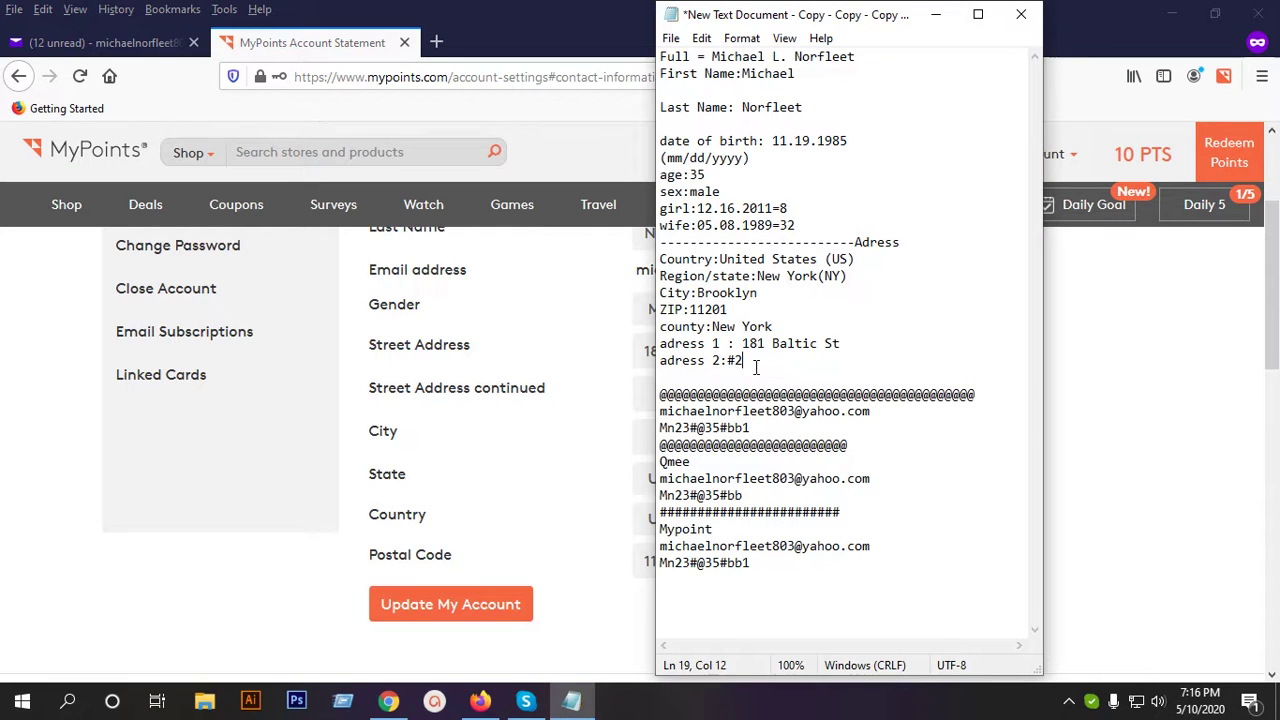
left_click_drag(748, 361, 729, 352)
left_click(780, 364)
left_click_drag(862, 340, 742, 343)
key("ctrl+c")
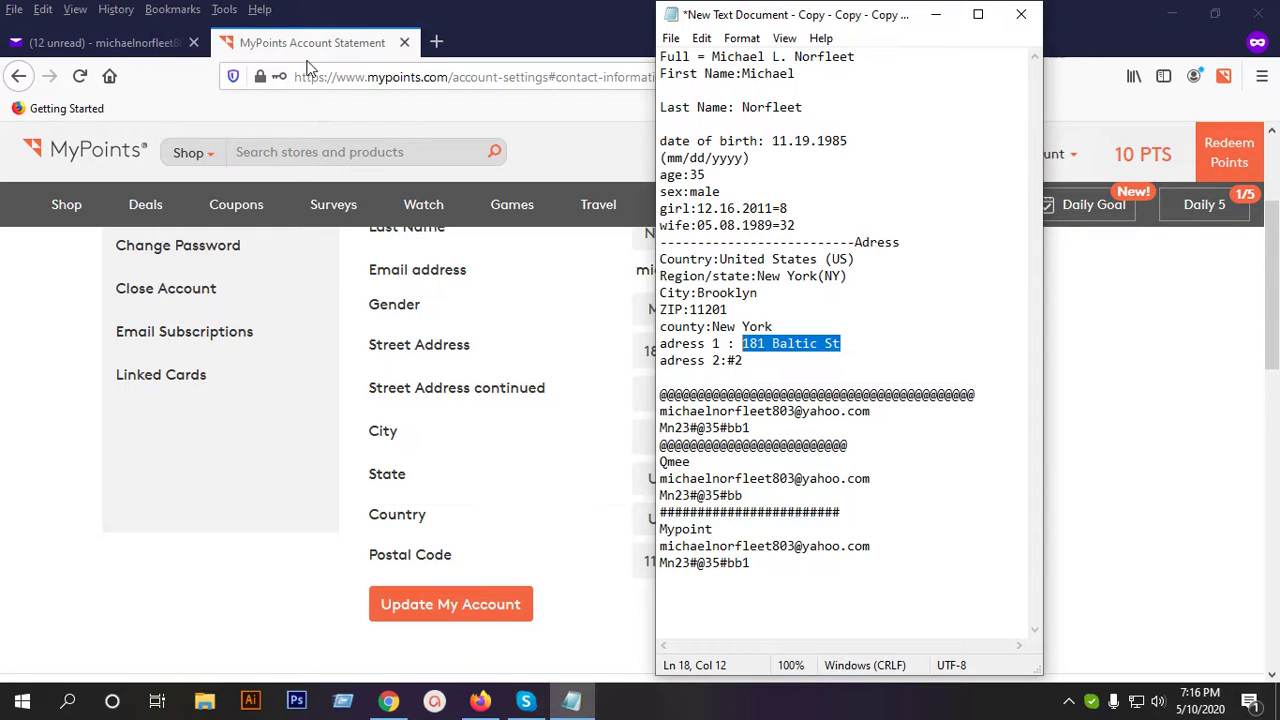
left_click(437, 44)
key("ctrl+v")
key("Return")
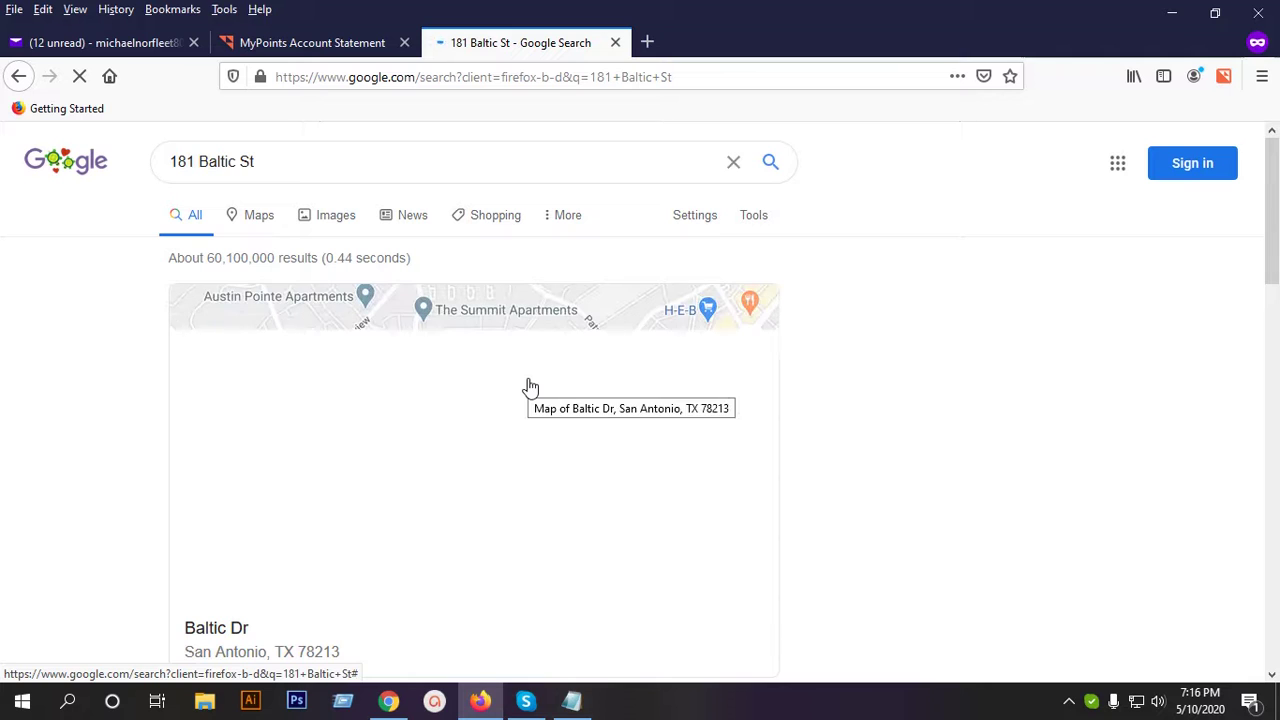
scroll(478, 374, "down", 4)
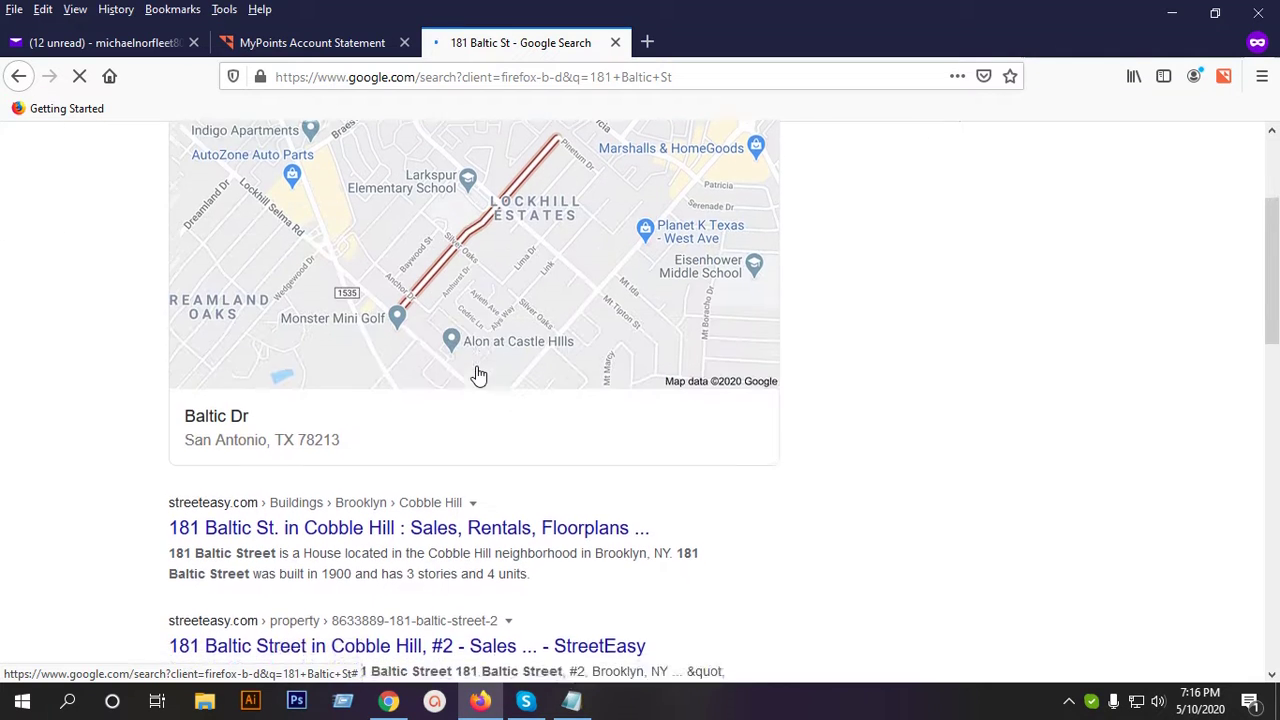
scroll(470, 390, "down", 2)
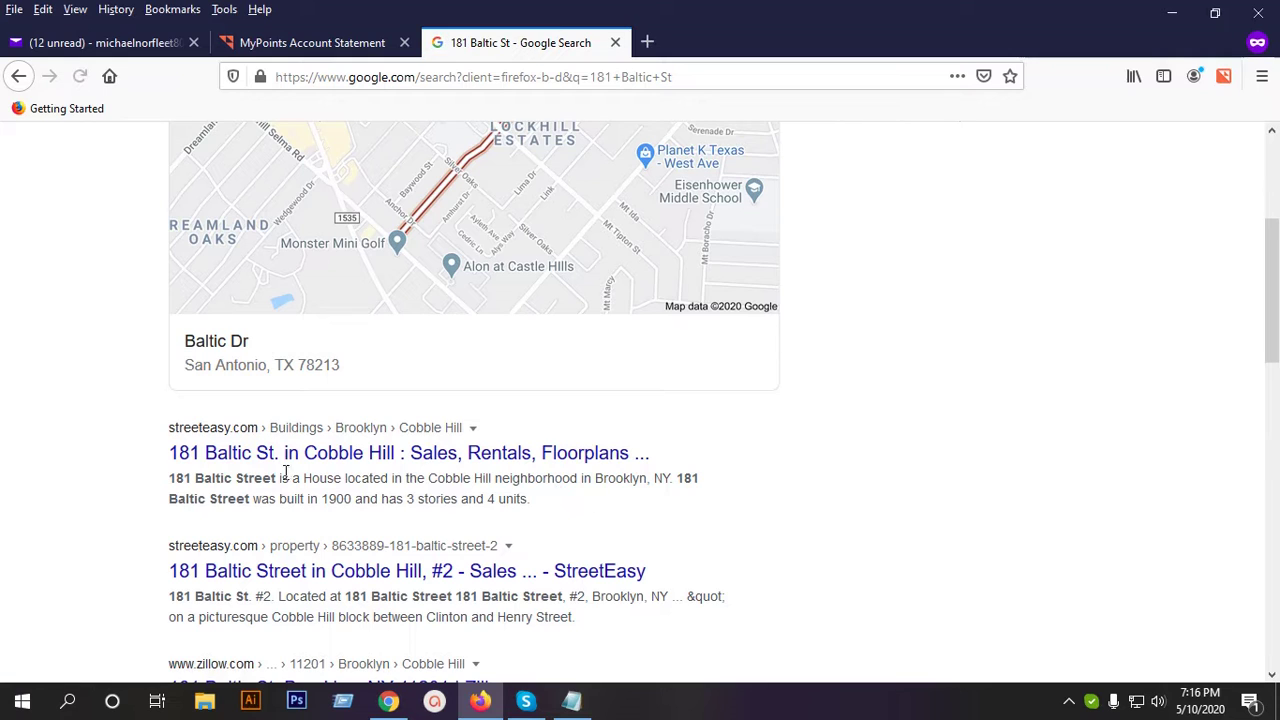
left_click(232, 457)
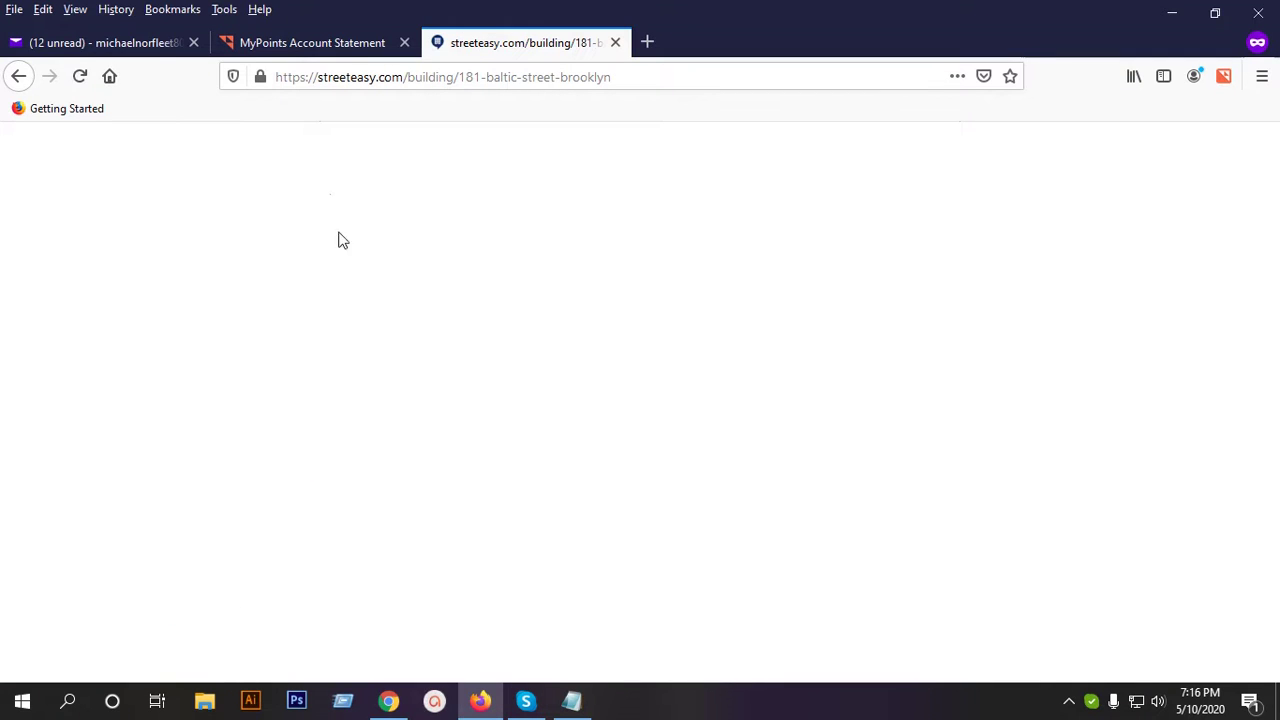
Close the StreetEasy page to return to the MyPoints profile form.
left_click(388, 700)
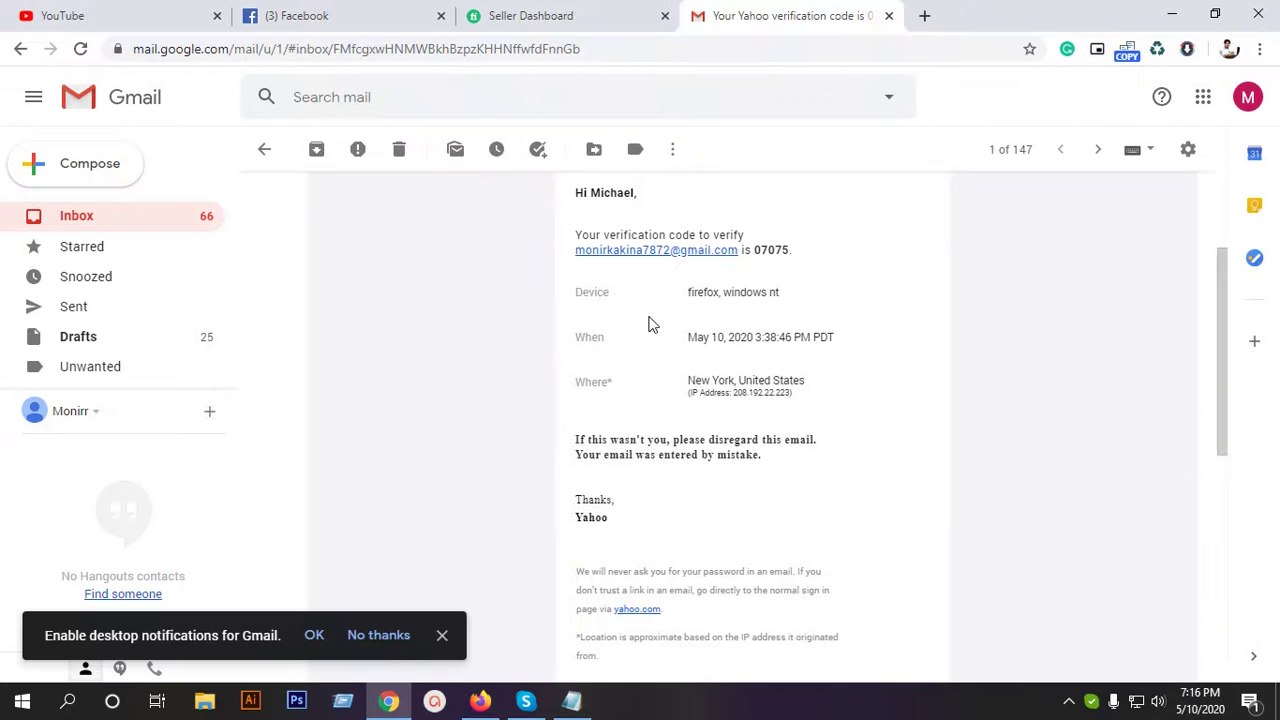
left_click(480, 700)
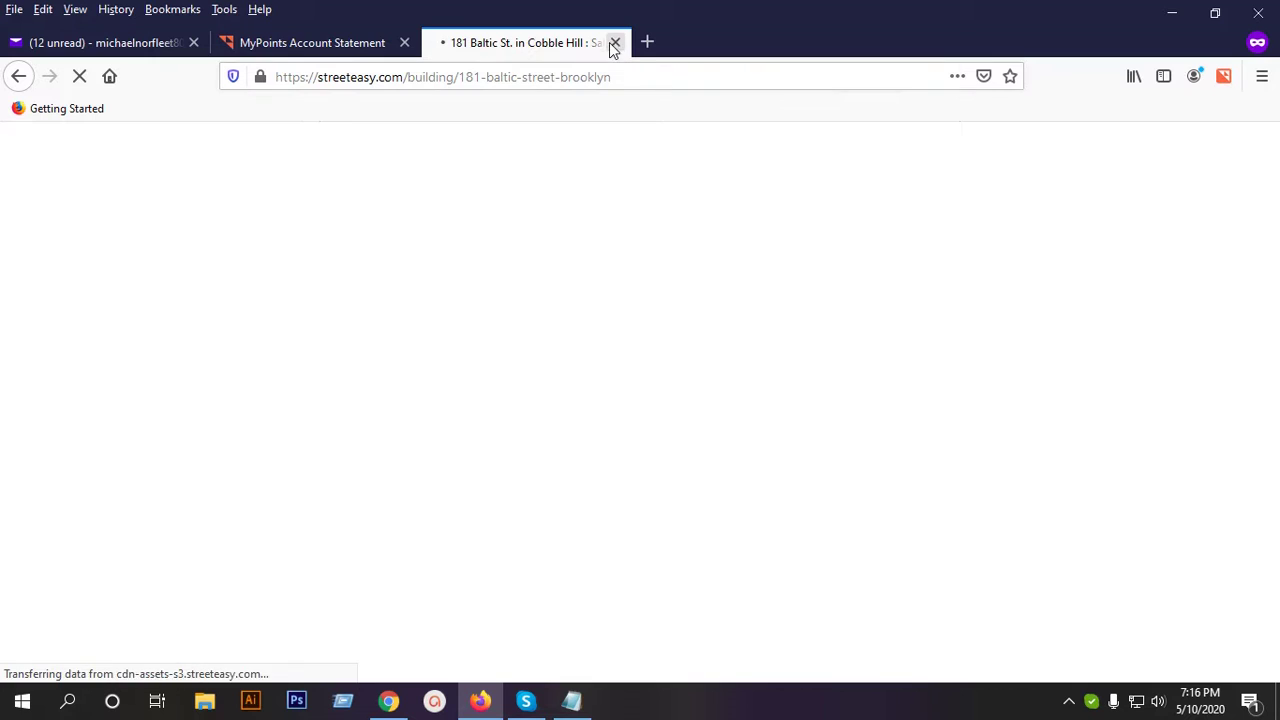
left_click(614, 44)
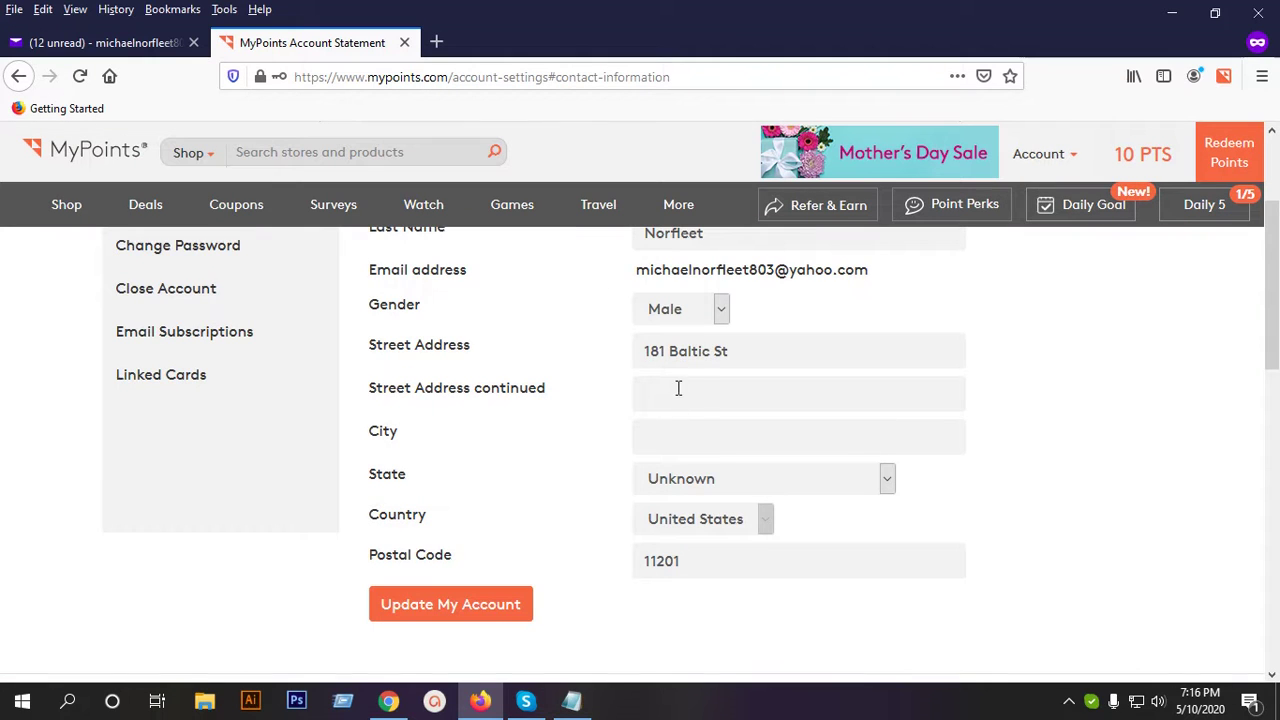
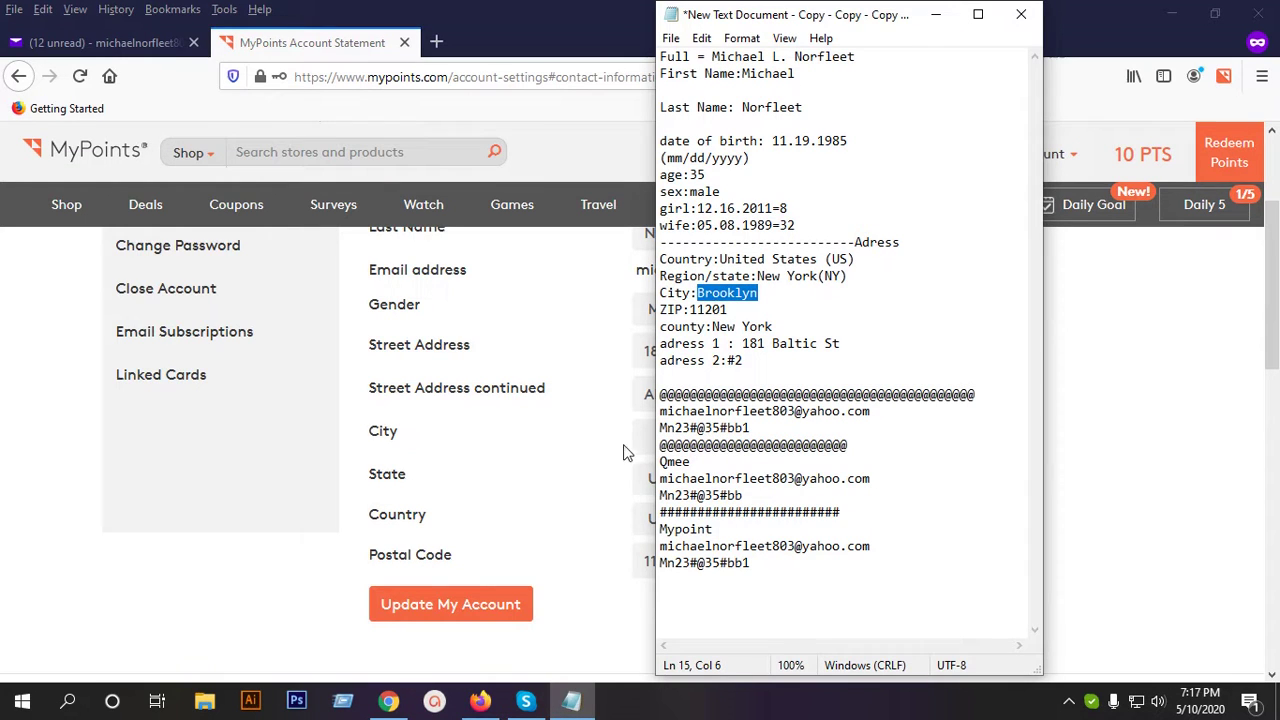
Paste the copied city into the City field and set State to New York.
left_click(645, 437)
type("Brooklyn")
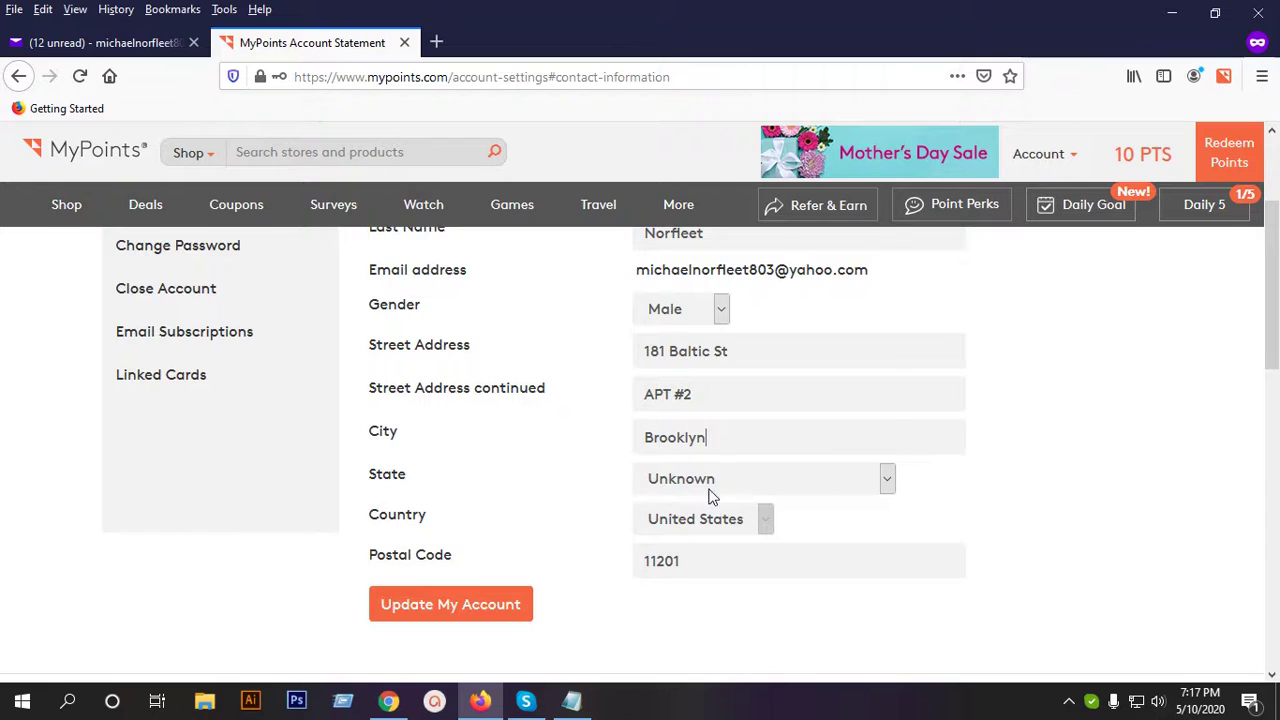
left_click(730, 478)
scroll(715, 410, "down", 7)
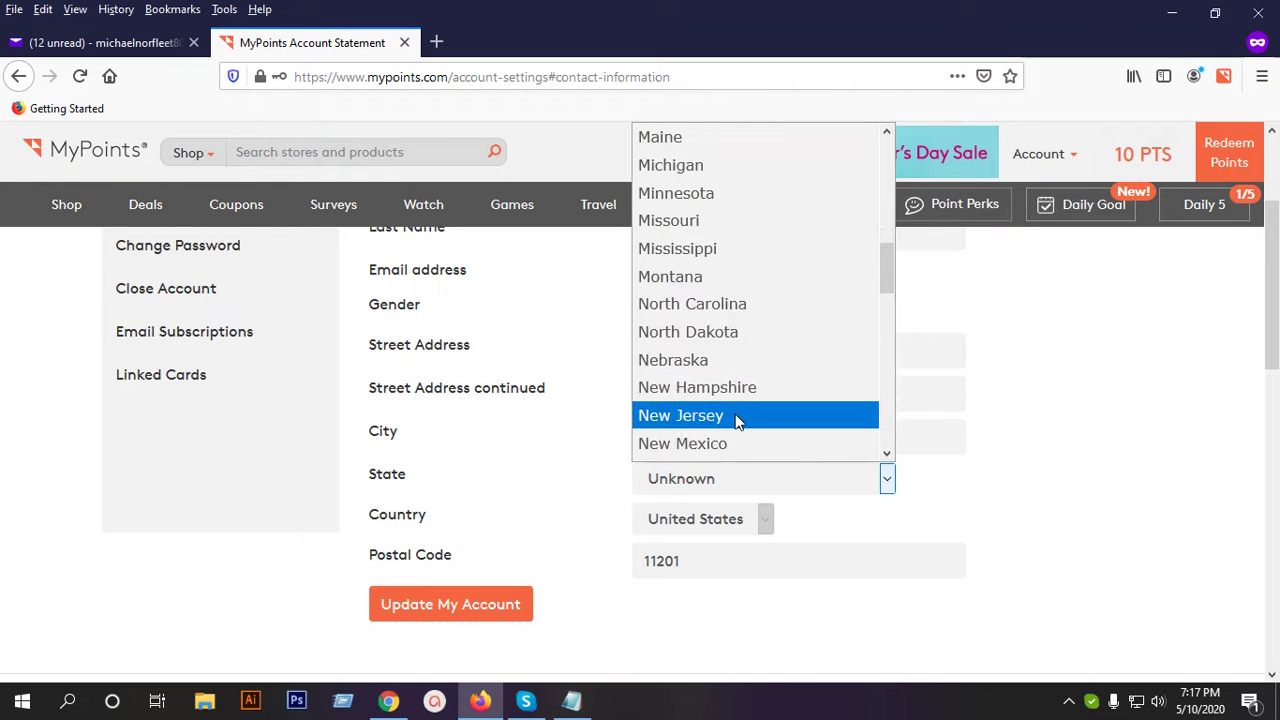
scroll(725, 410, "down", 1)
left_click(704, 416)
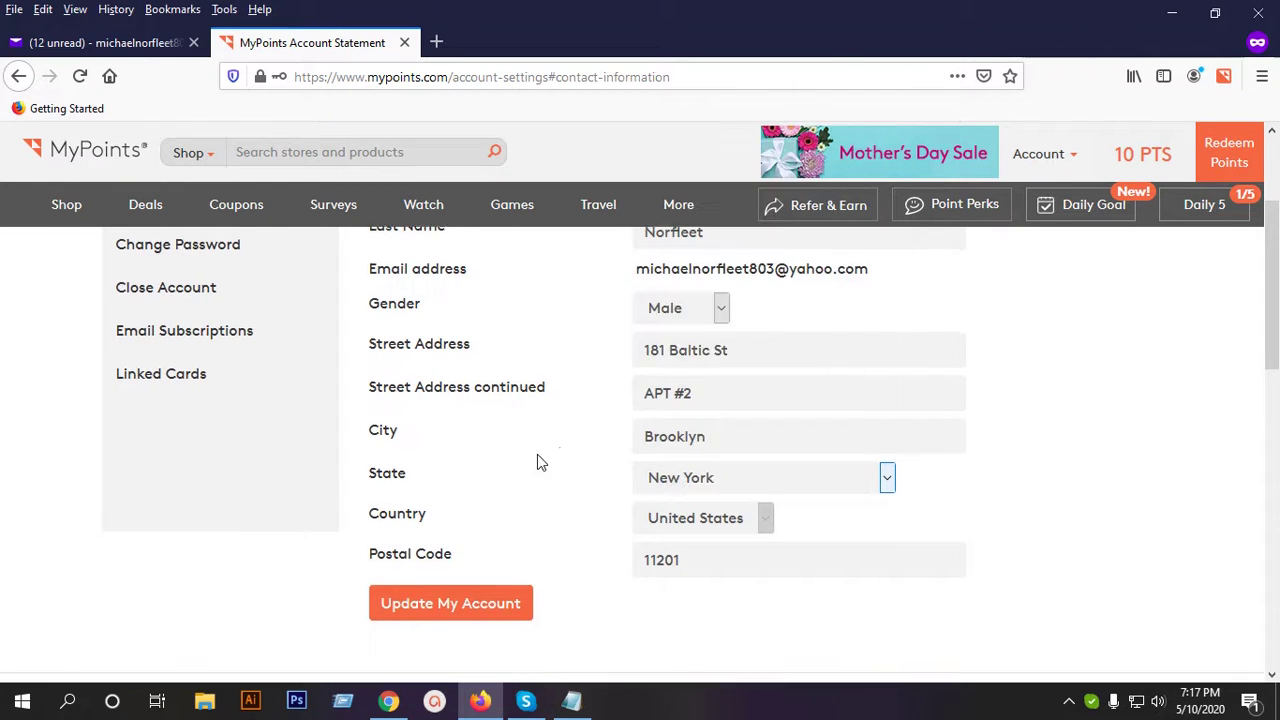
Review the completed contact form and submit it with Update My Account.
scroll(600, 445, "down", 2)
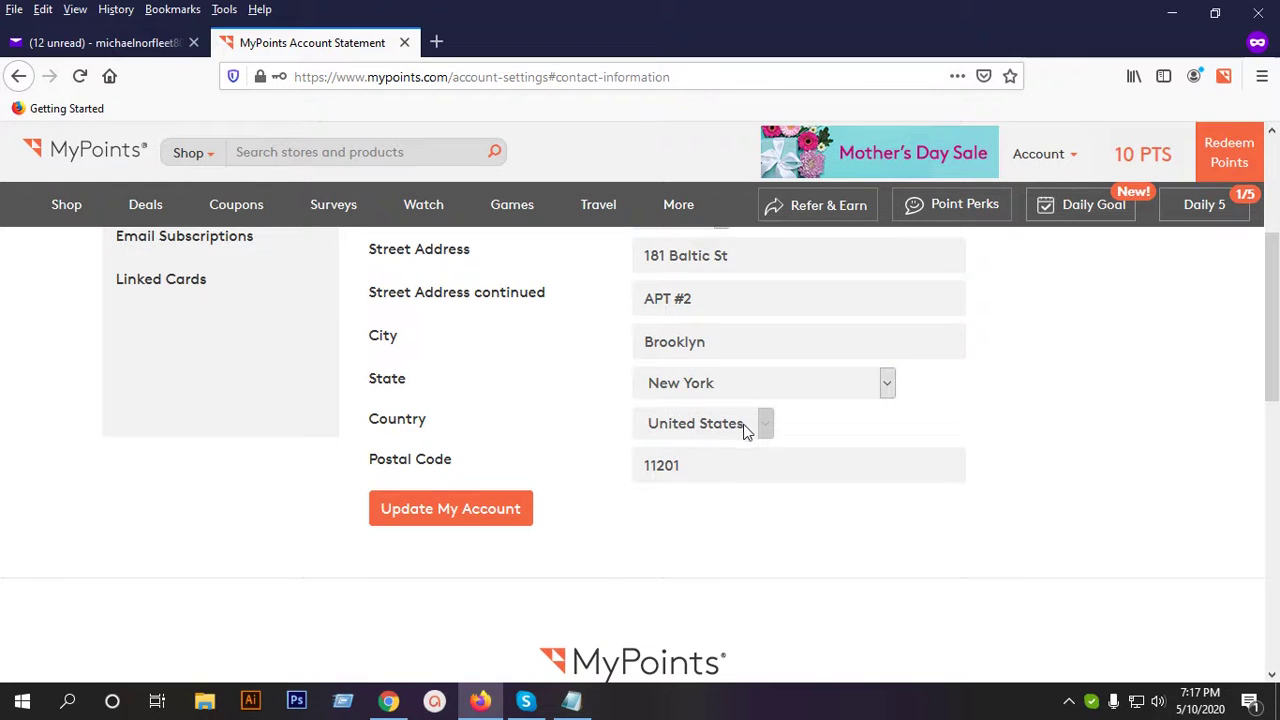
scroll(749, 431, "down", 1)
scroll(714, 397, "up", 3)
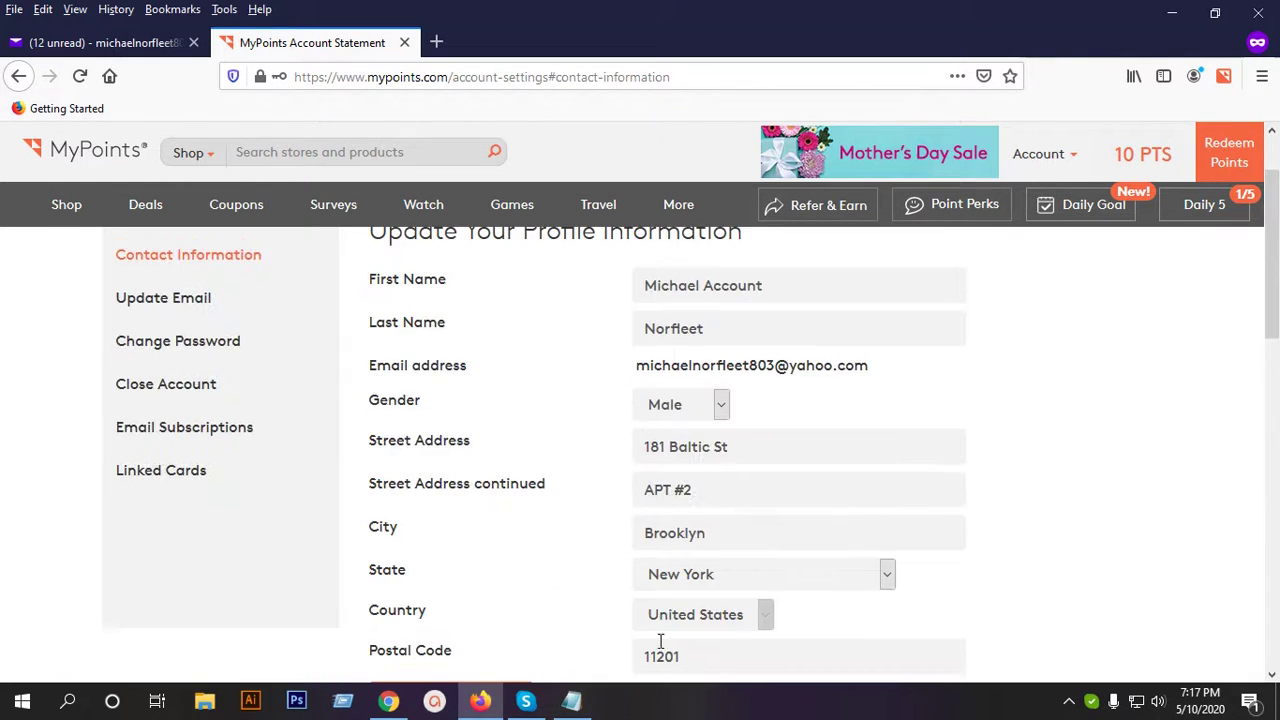
scroll(743, 466, "up", 1)
scroll(745, 466, "down", 4)
scroll(527, 524, "up", 3)
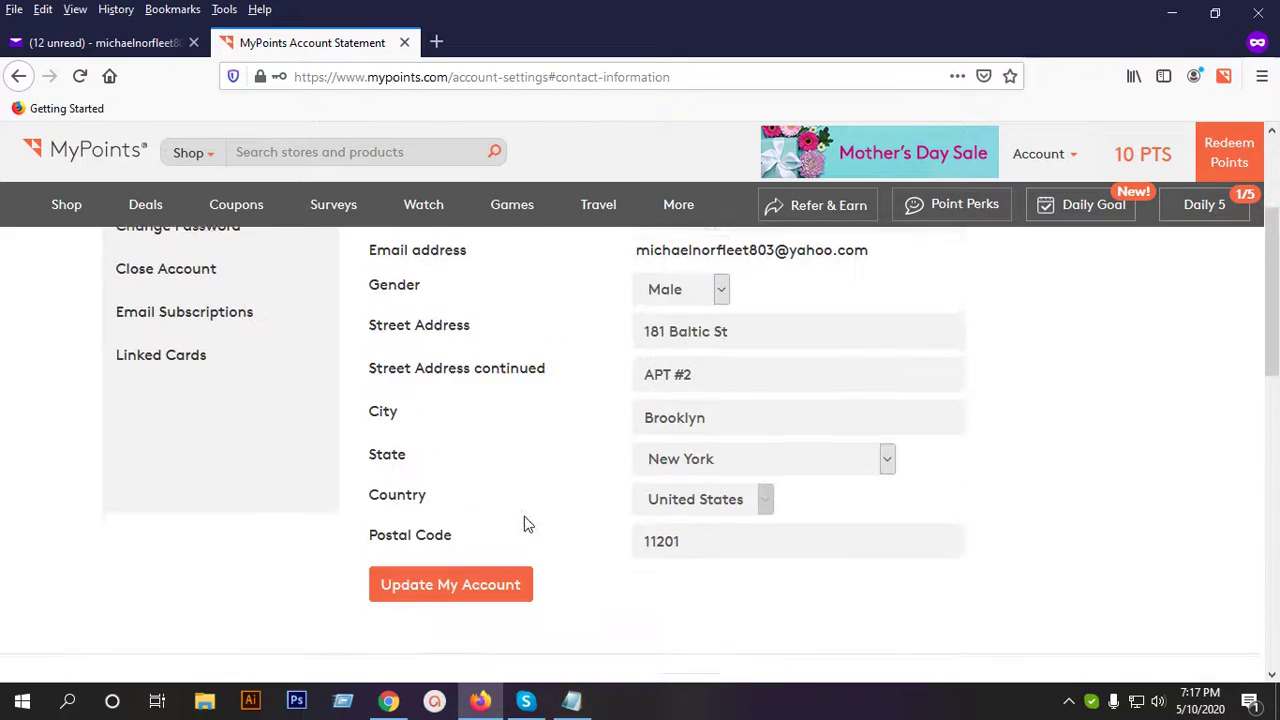
left_click(425, 587)
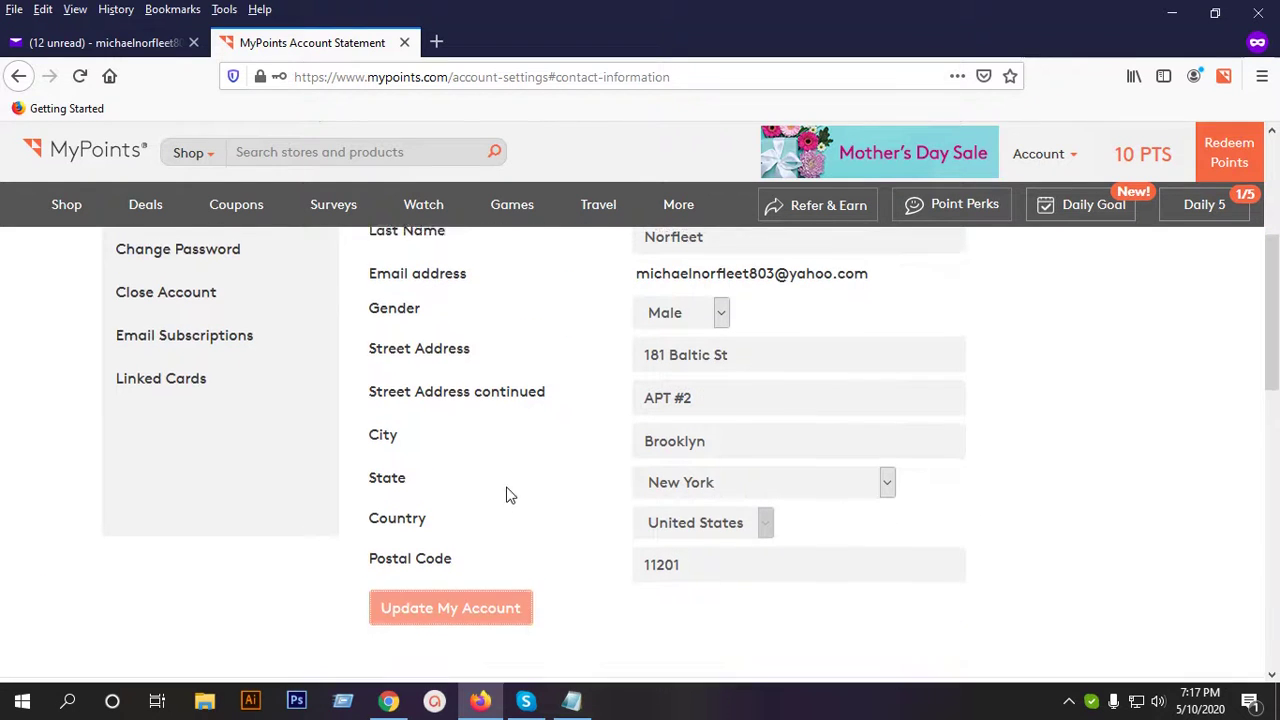
Review the saved-updates confirmation on the profile form, then go to Linked Cards in the sidebar.
scroll(515, 482, "up", 2)
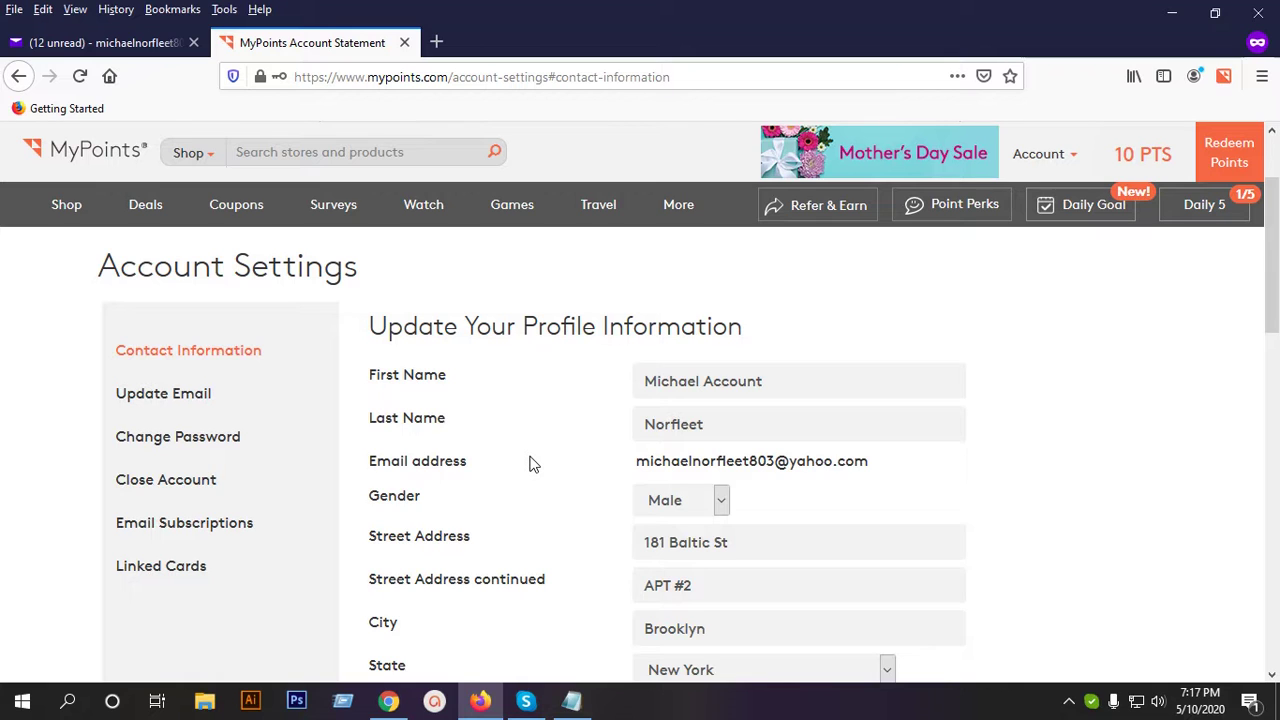
scroll(530, 463, "down", 3)
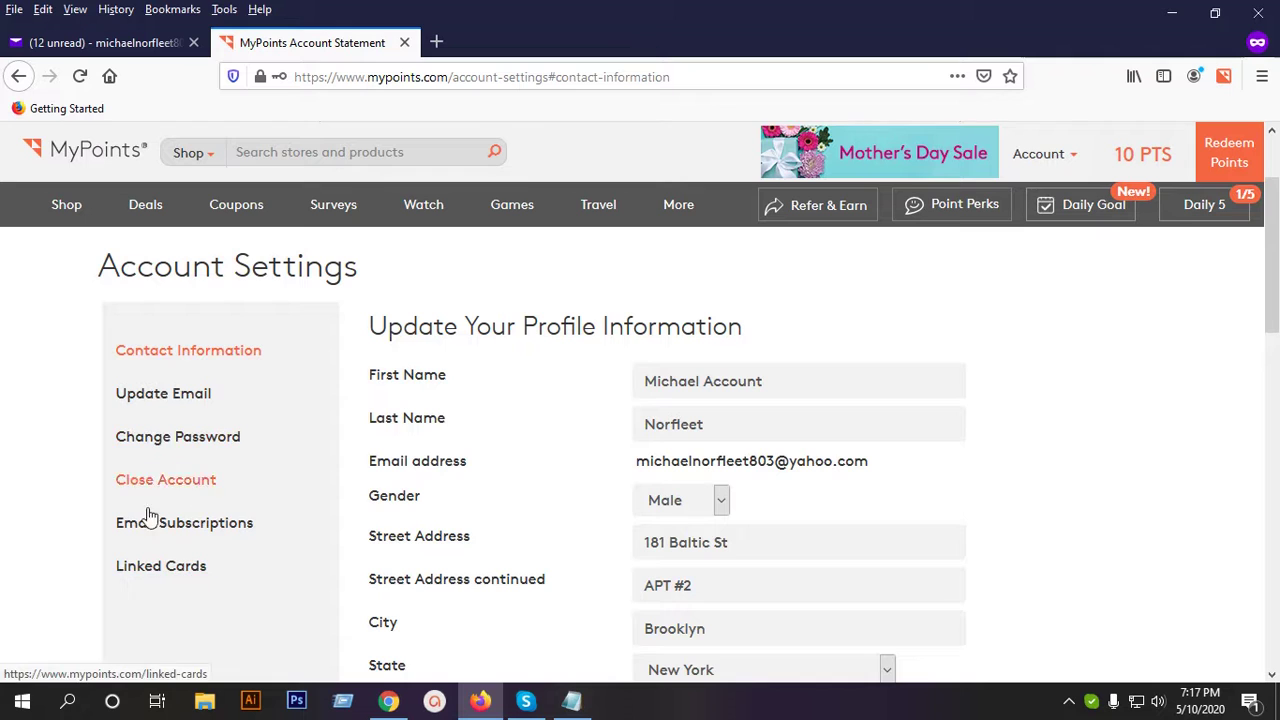
scroll(203, 533, "down", 4)
scroll(649, 526, "up", 2)
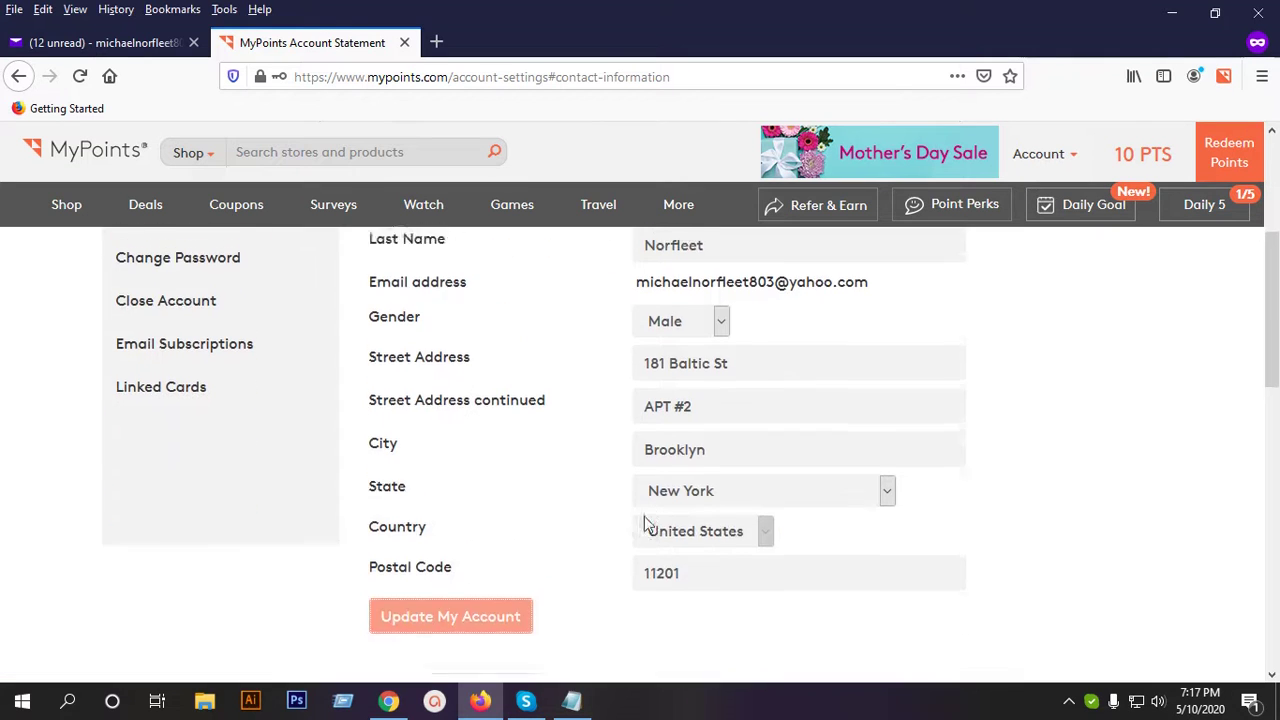
scroll(765, 442, "down", 2)
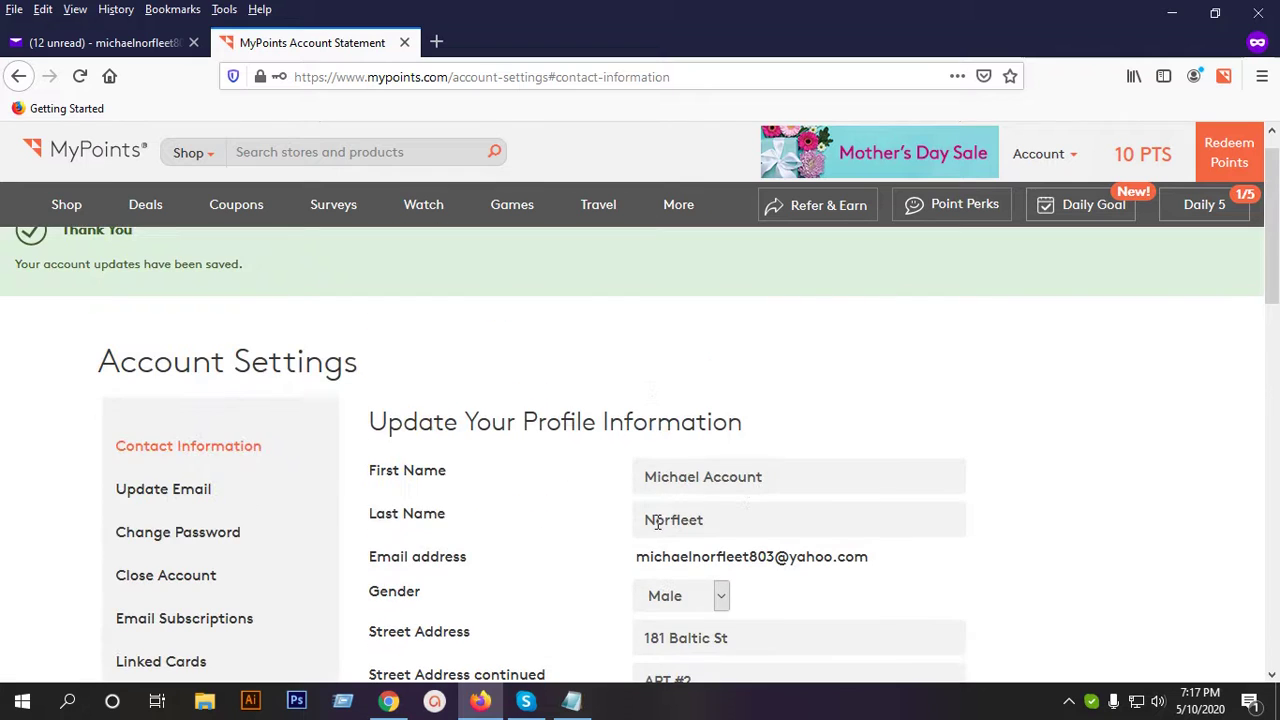
scroll(657, 521, "down", 4)
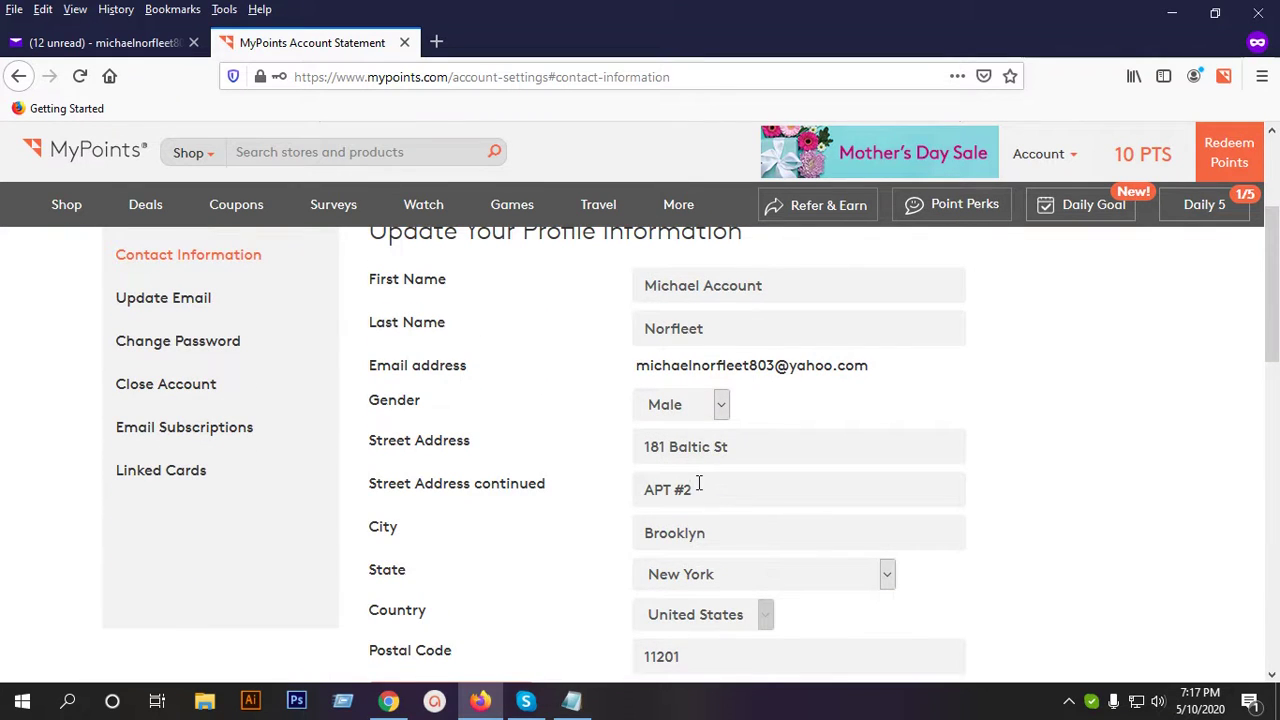
left_click(141, 479)
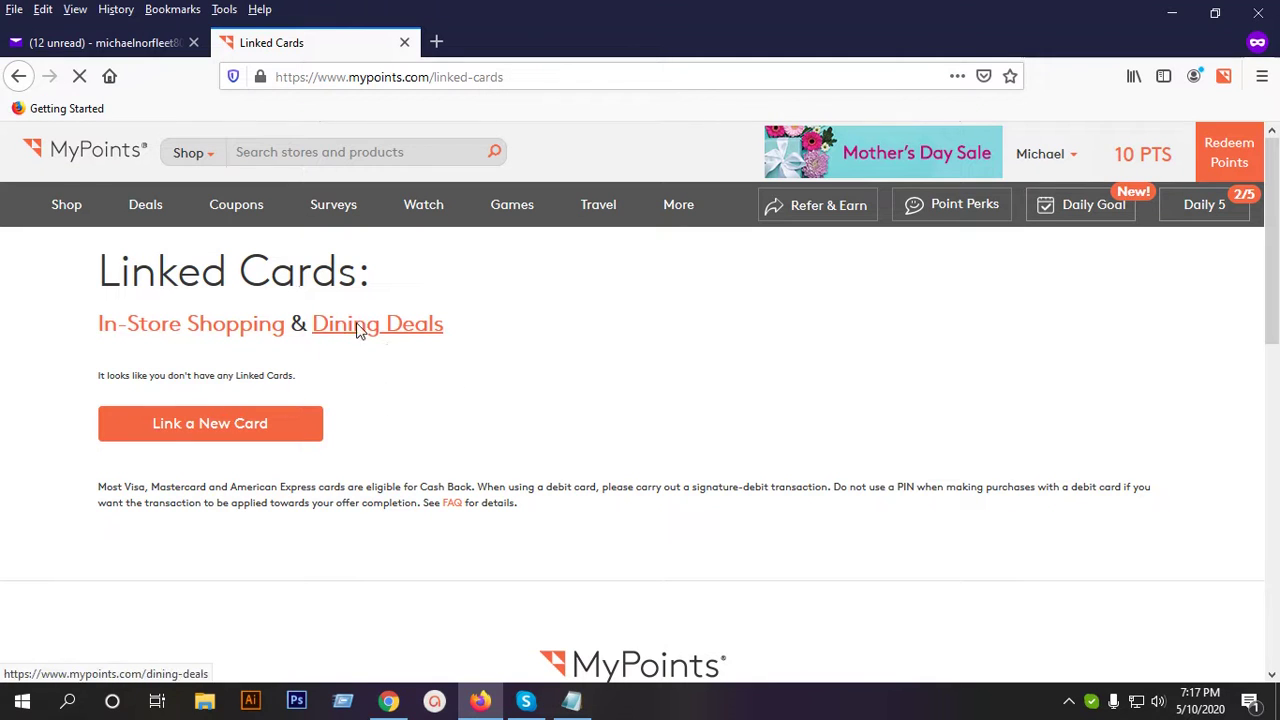
Go to the Surveys page and scroll to the Survey Profile gaming-devices question.
left_click(335, 207)
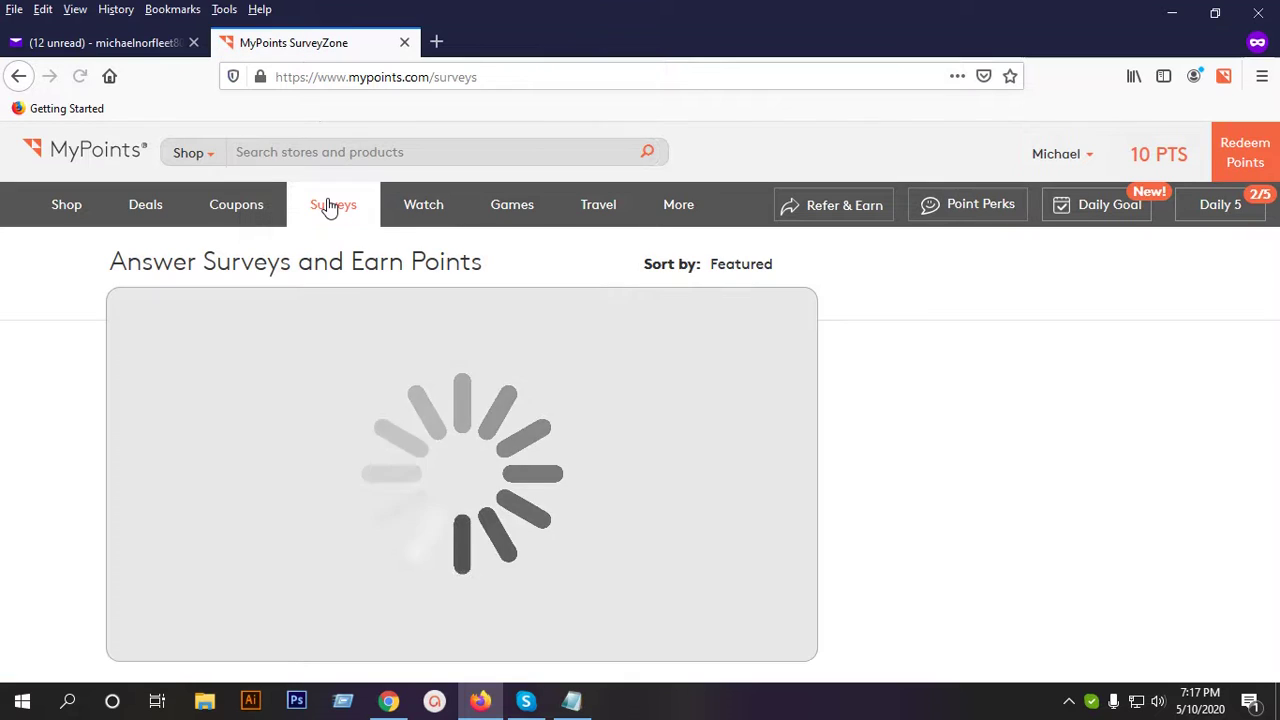
scroll(980, 449, "down", 1)
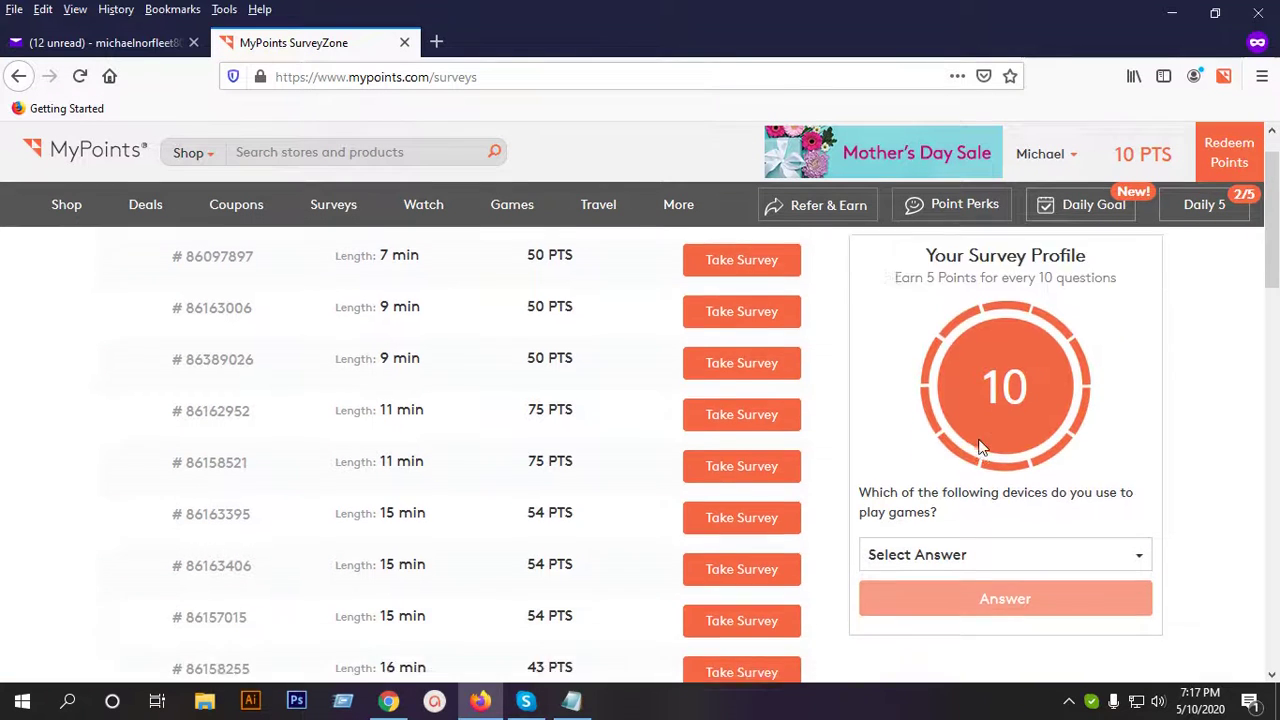
scroll(1008, 382, "up", 1)
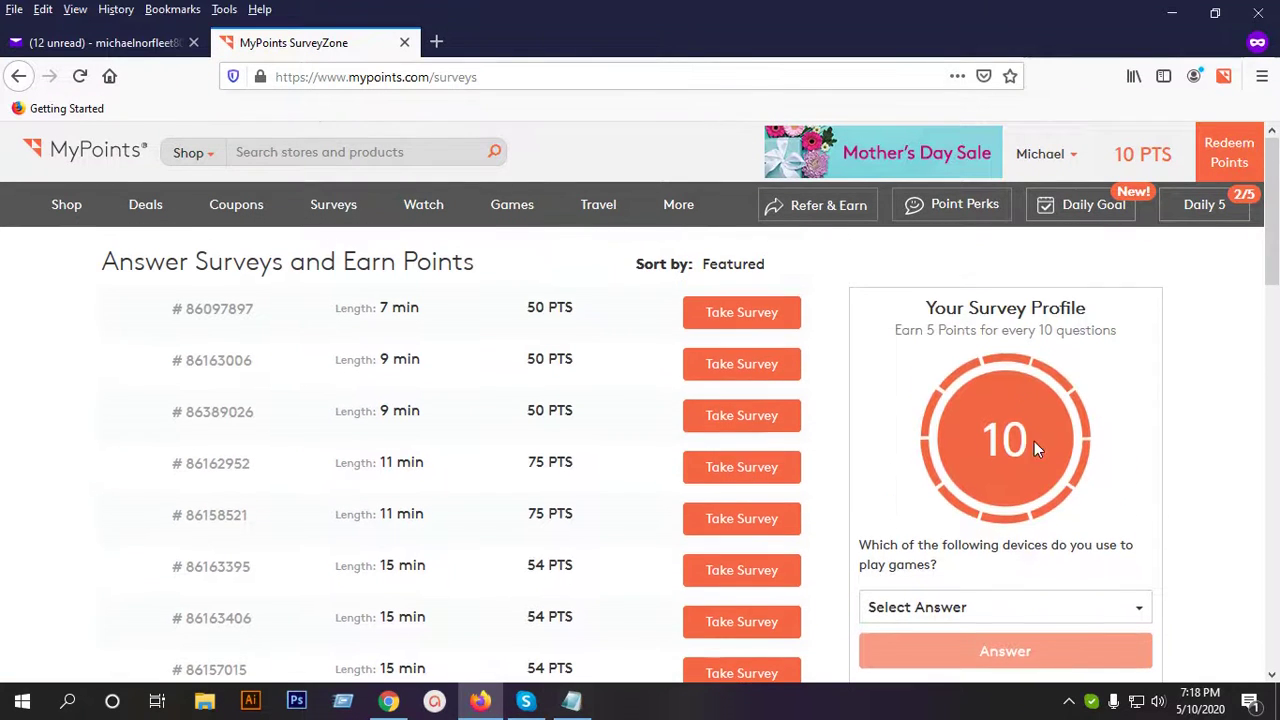
scroll(1034, 441, "down", 1)
scroll(1031, 447, "down", 1)
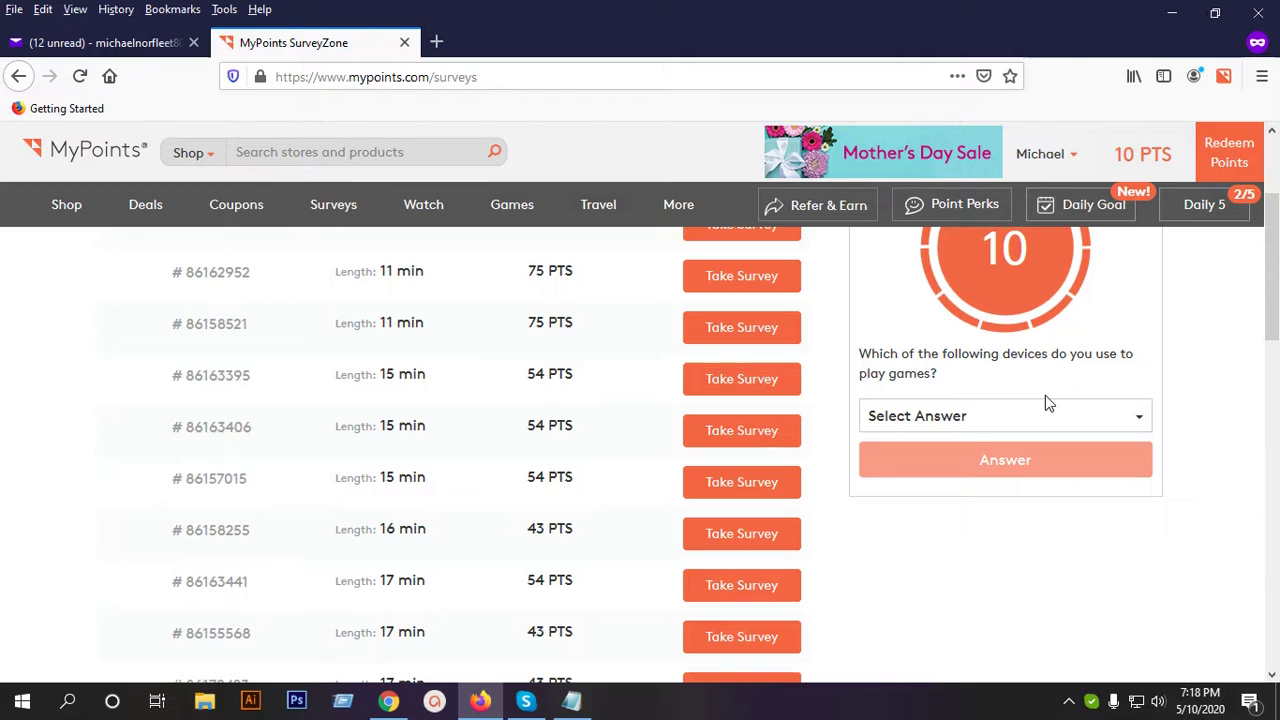
Answer the gaming-devices question with console and laptop.
left_click(963, 420)
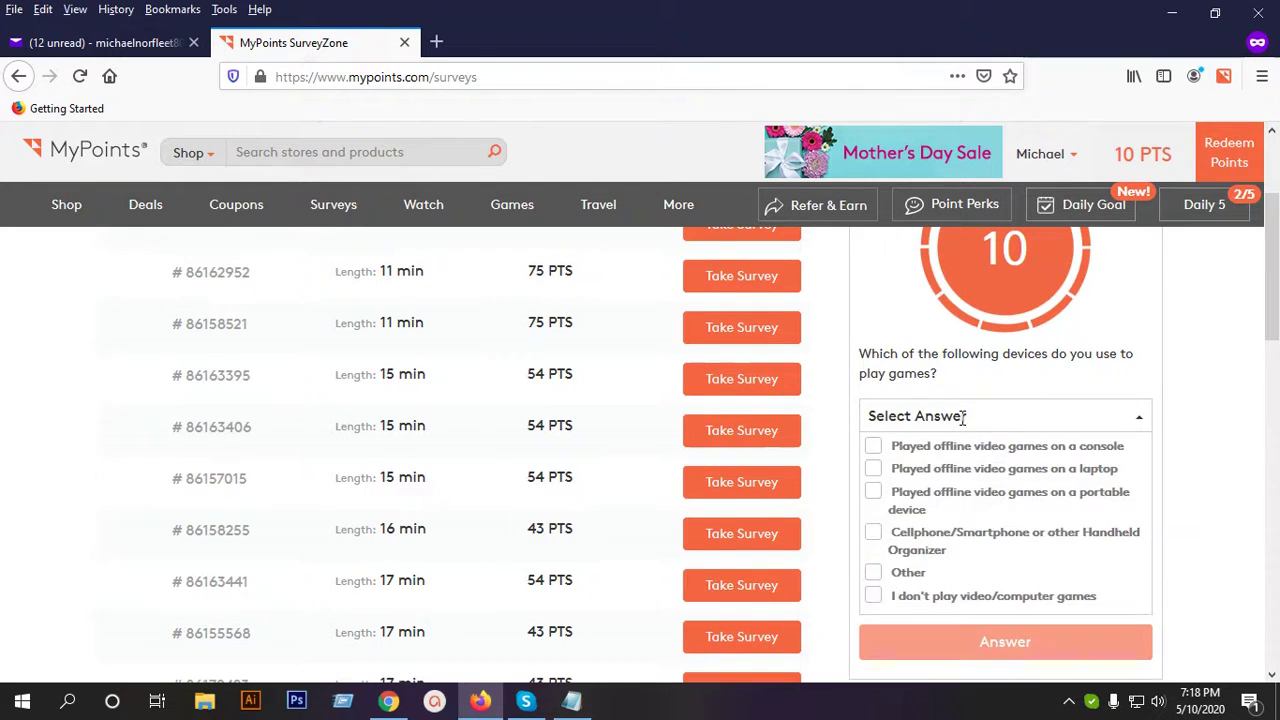
scroll(1247, 418, "down", 2)
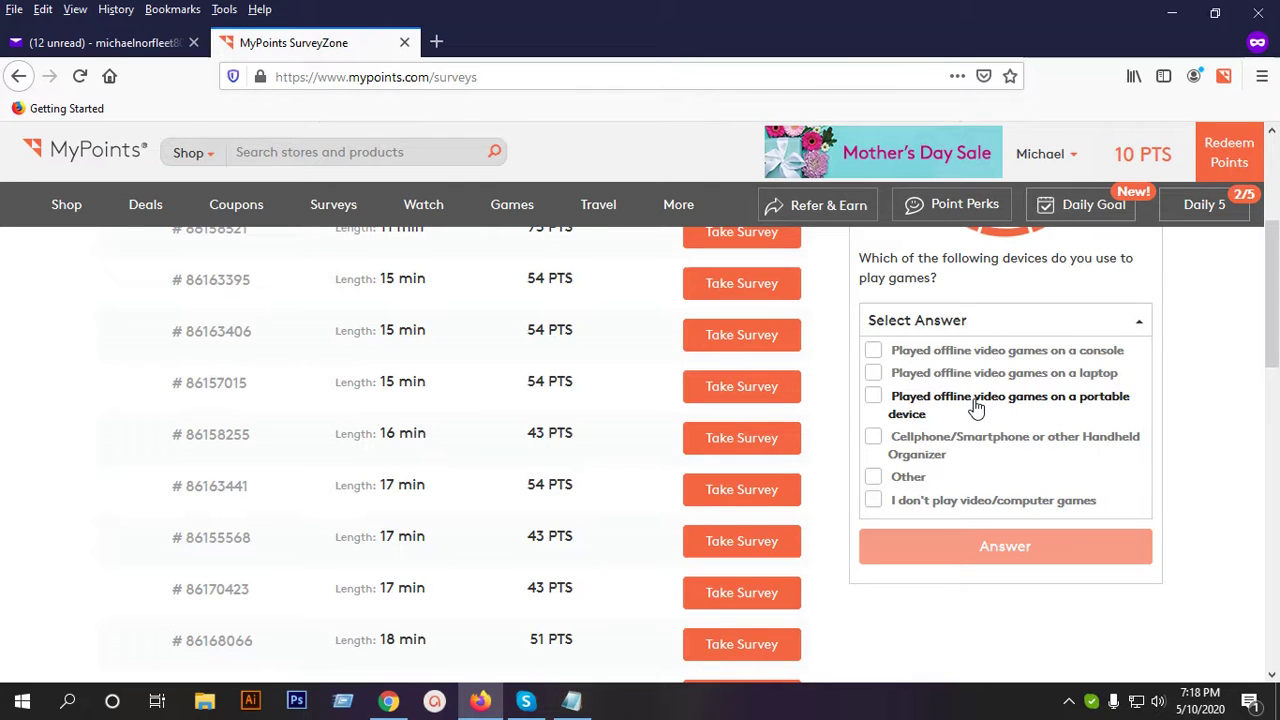
left_click(994, 352)
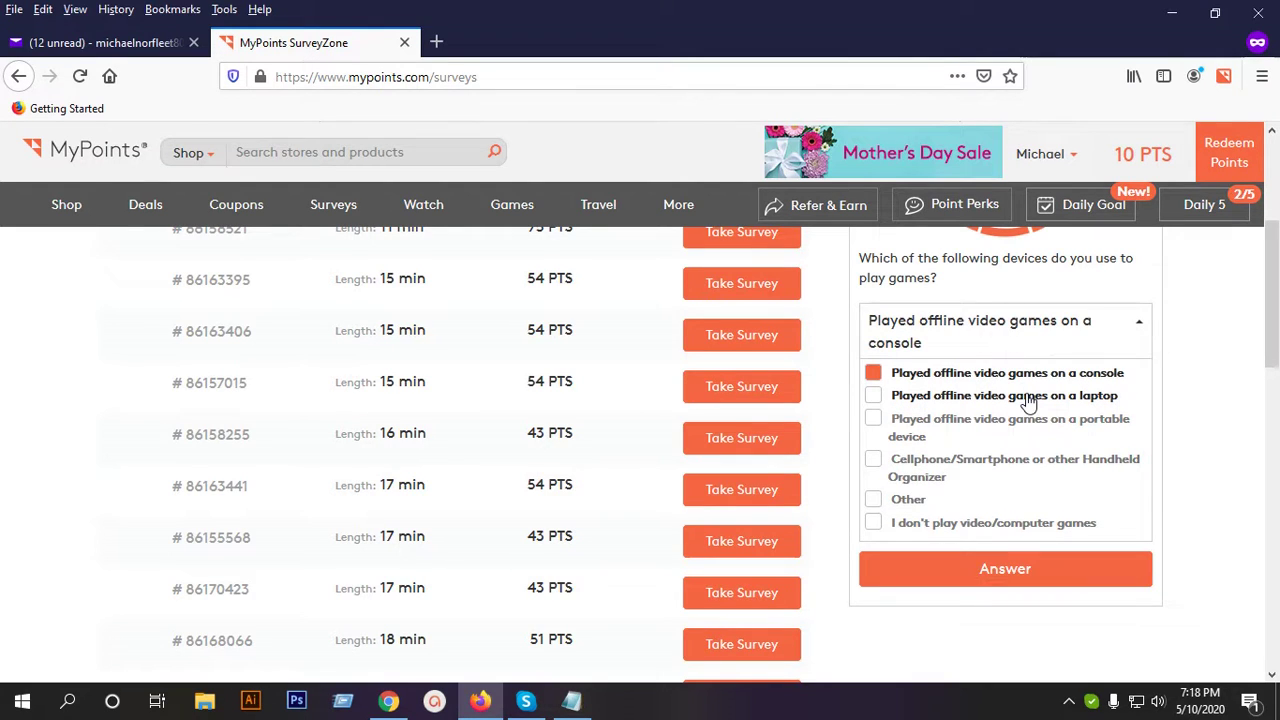
left_click(1028, 398)
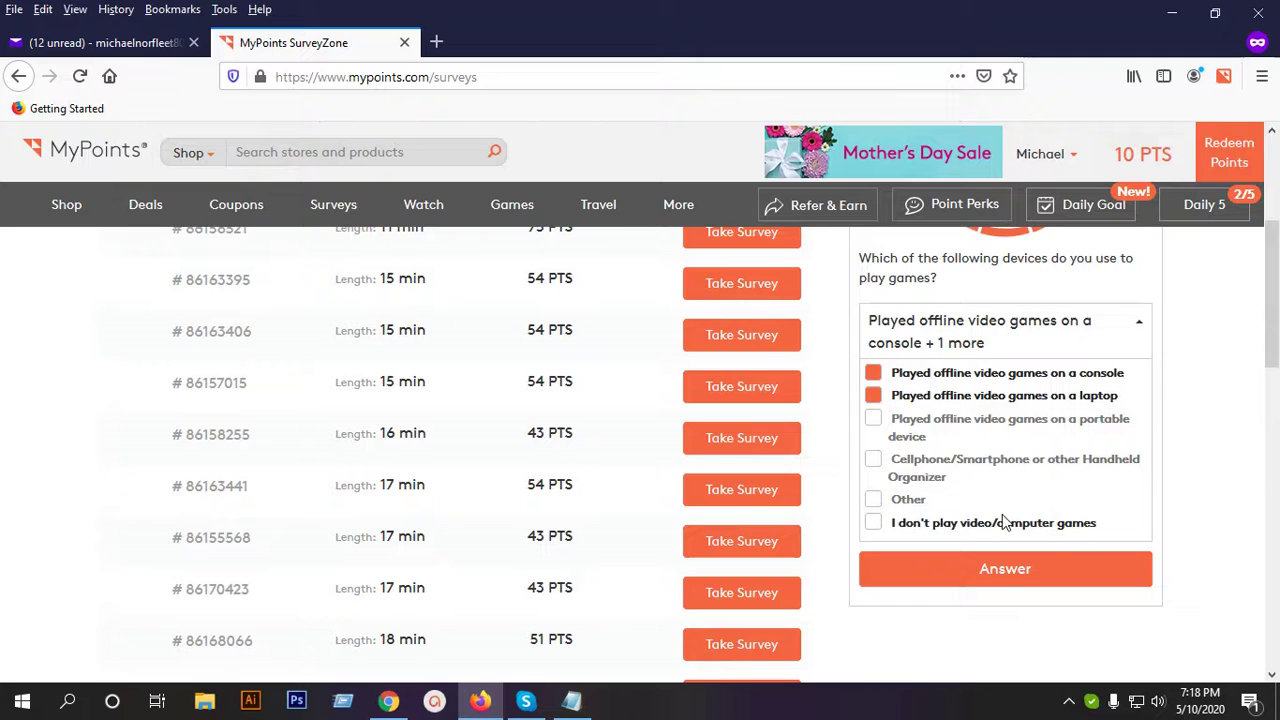
scroll(988, 447, "down", 2)
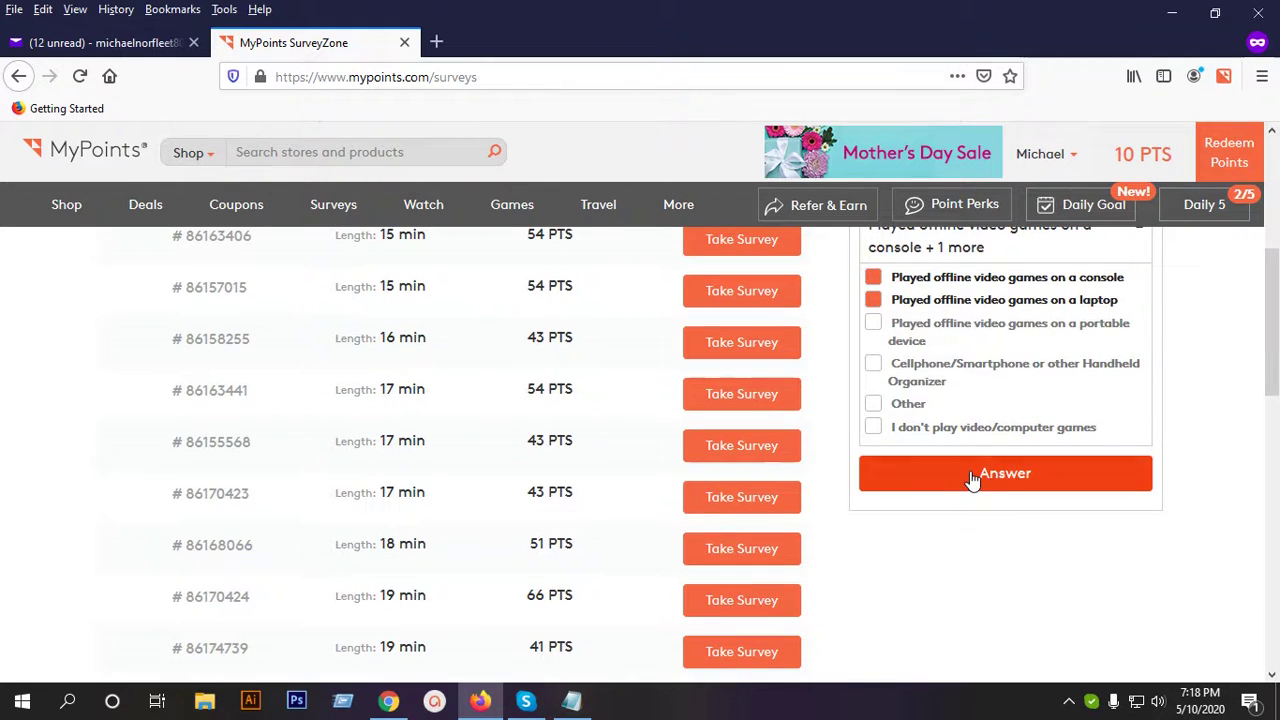
left_click(975, 480)
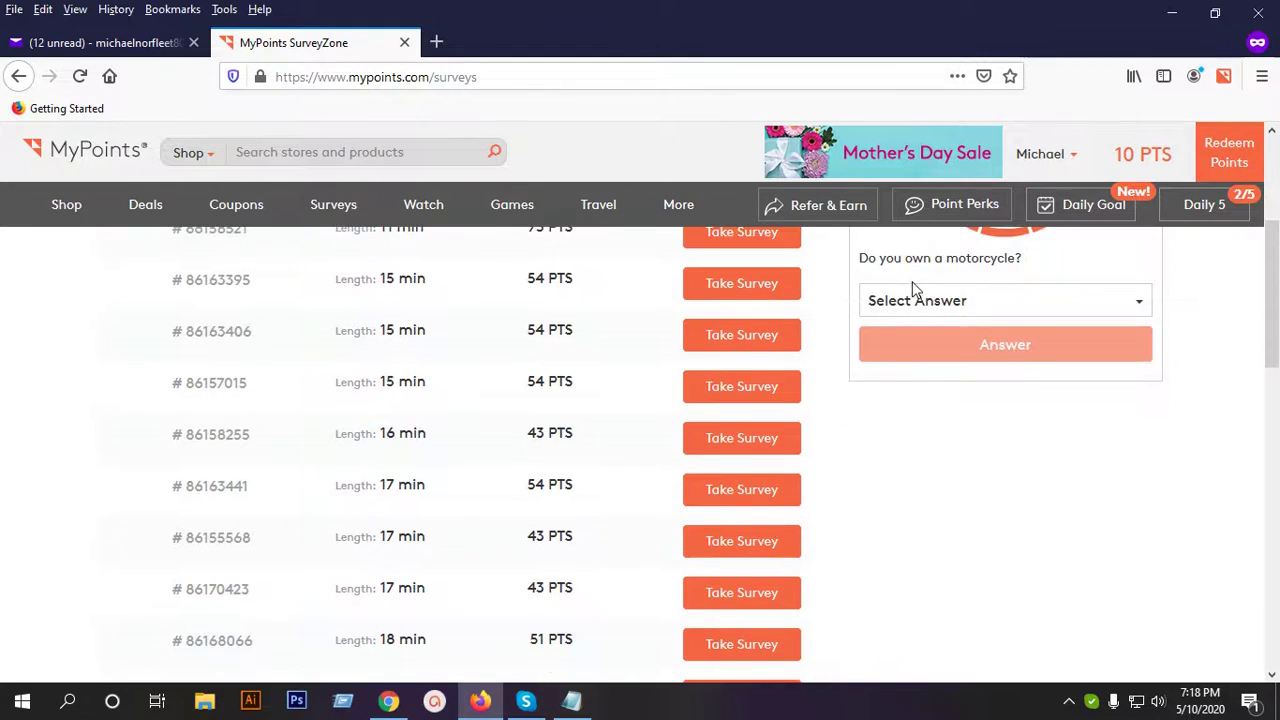
Answer Yes to owning a motorcycle and 'I own a car/cars' for the car question.
left_click(965, 303)
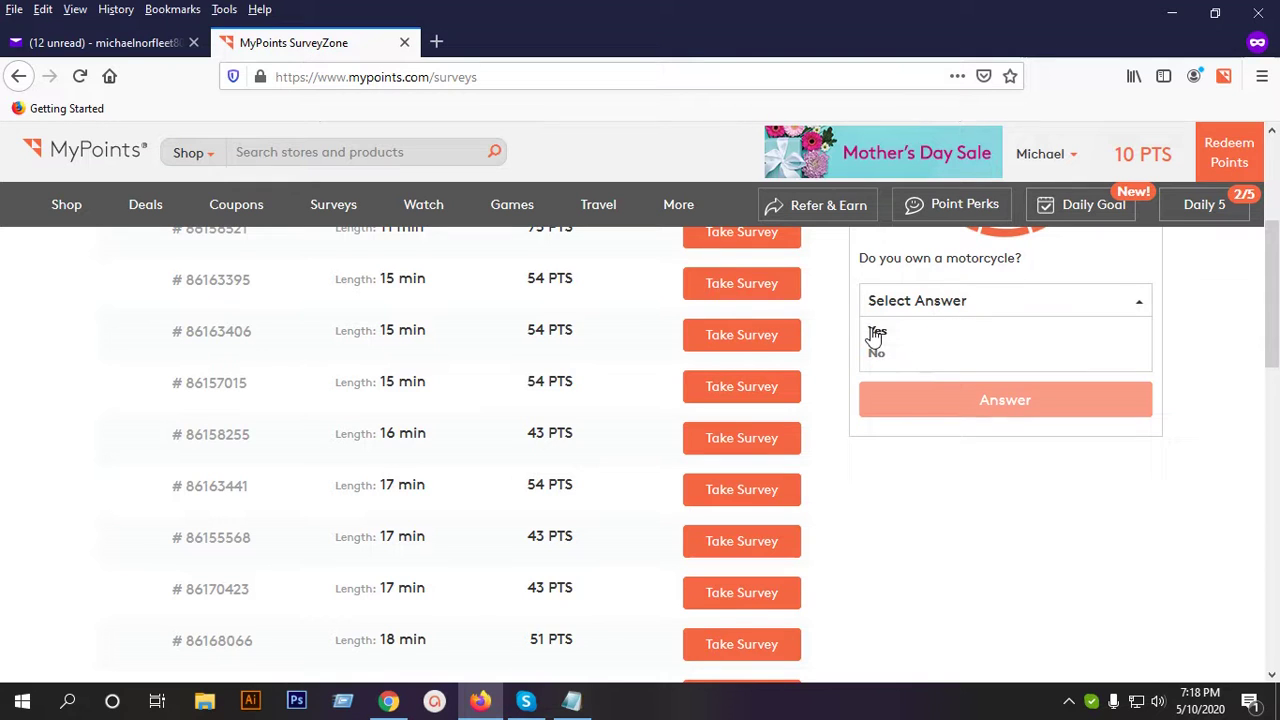
left_click(876, 331)
left_click(977, 340)
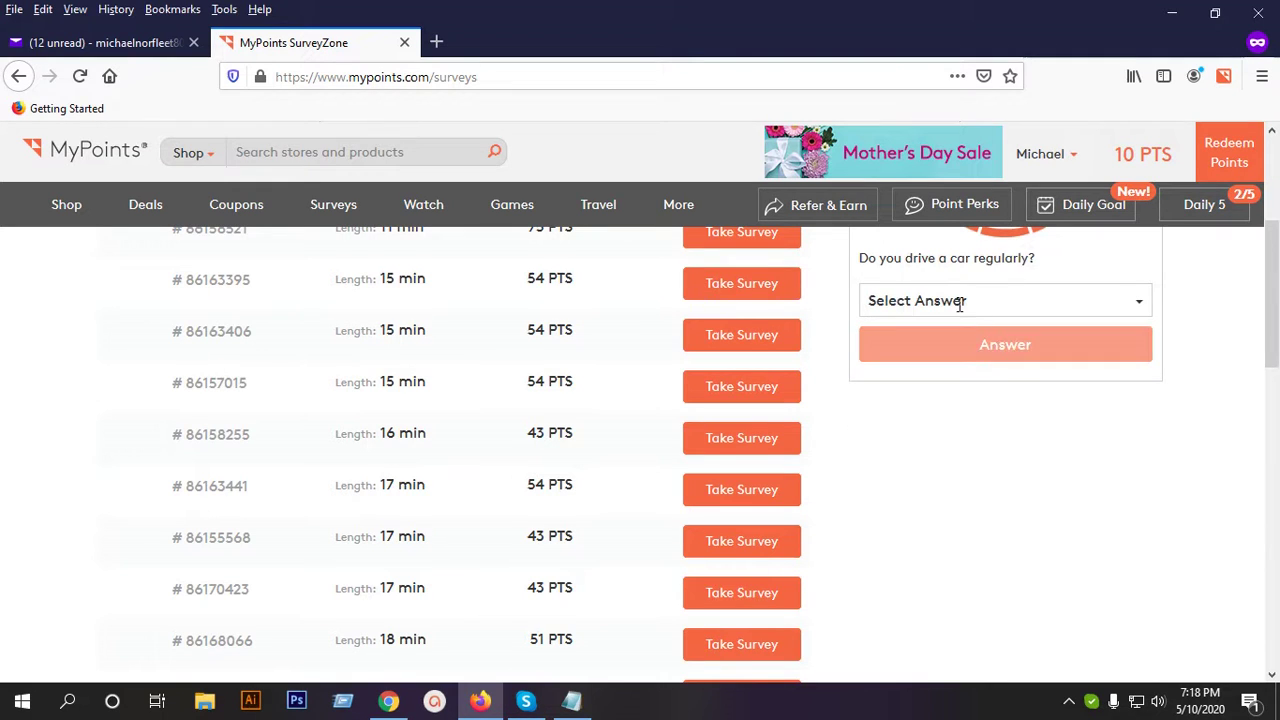
left_click(957, 300)
left_click(906, 331)
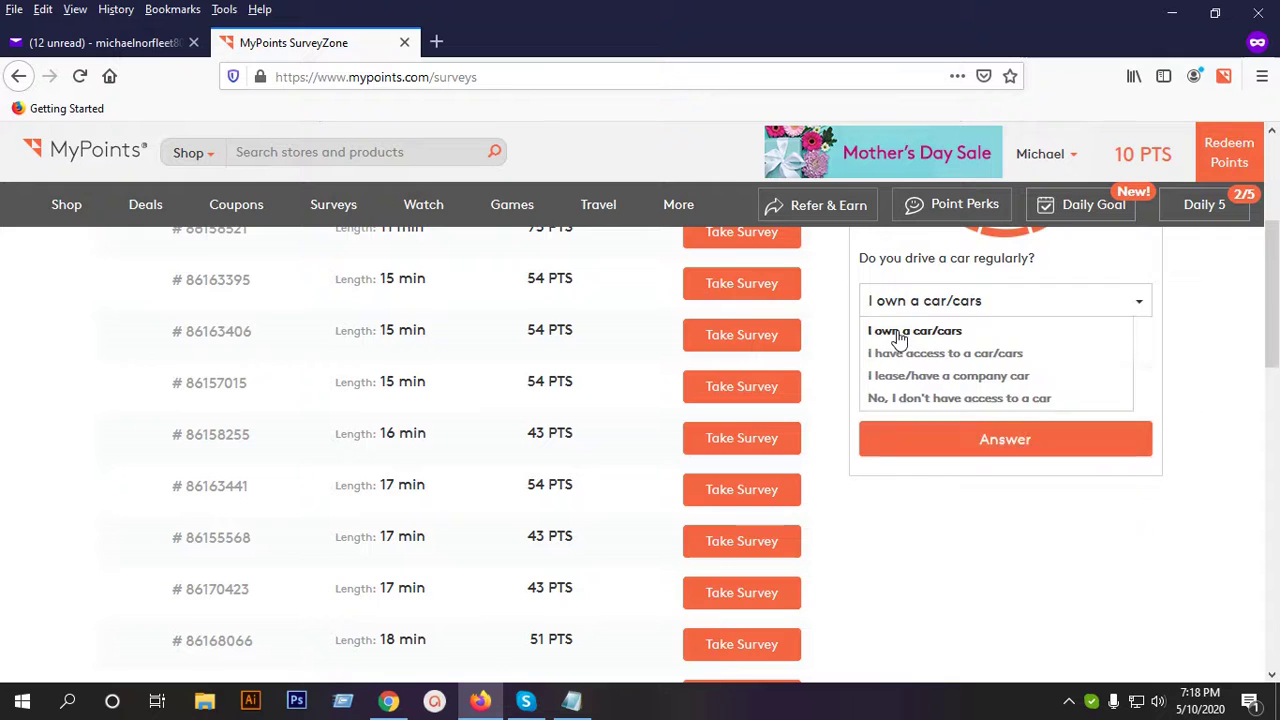
key("Return")
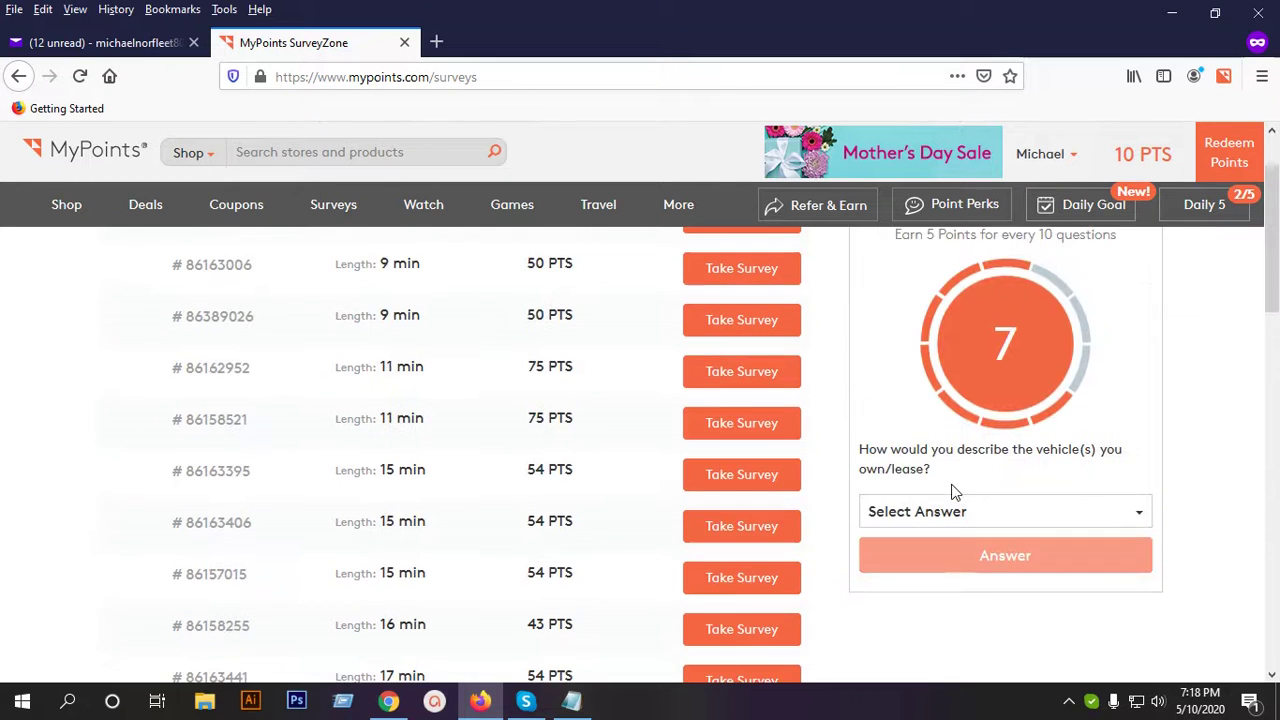
Answer the vehicle-type question with Sub Compact (e.g. Toyota Yaris).
scroll(957, 480, "down", 2)
left_click(953, 415)
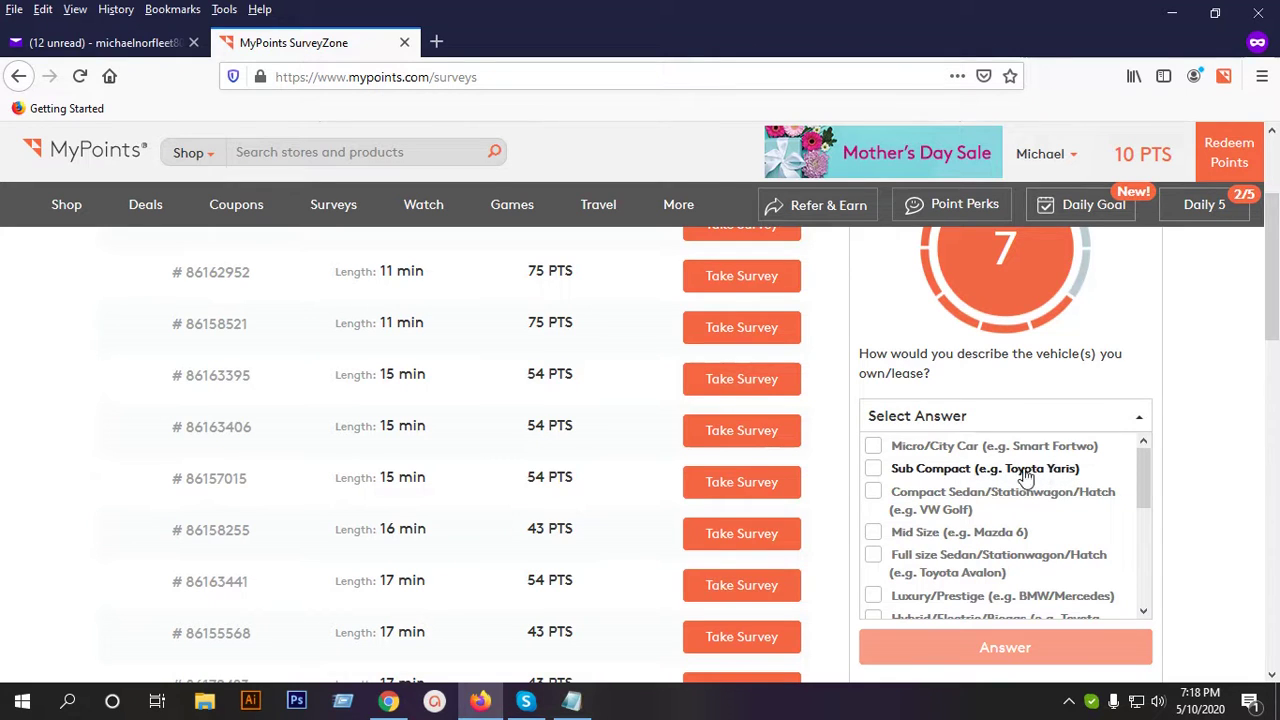
left_click(1030, 470)
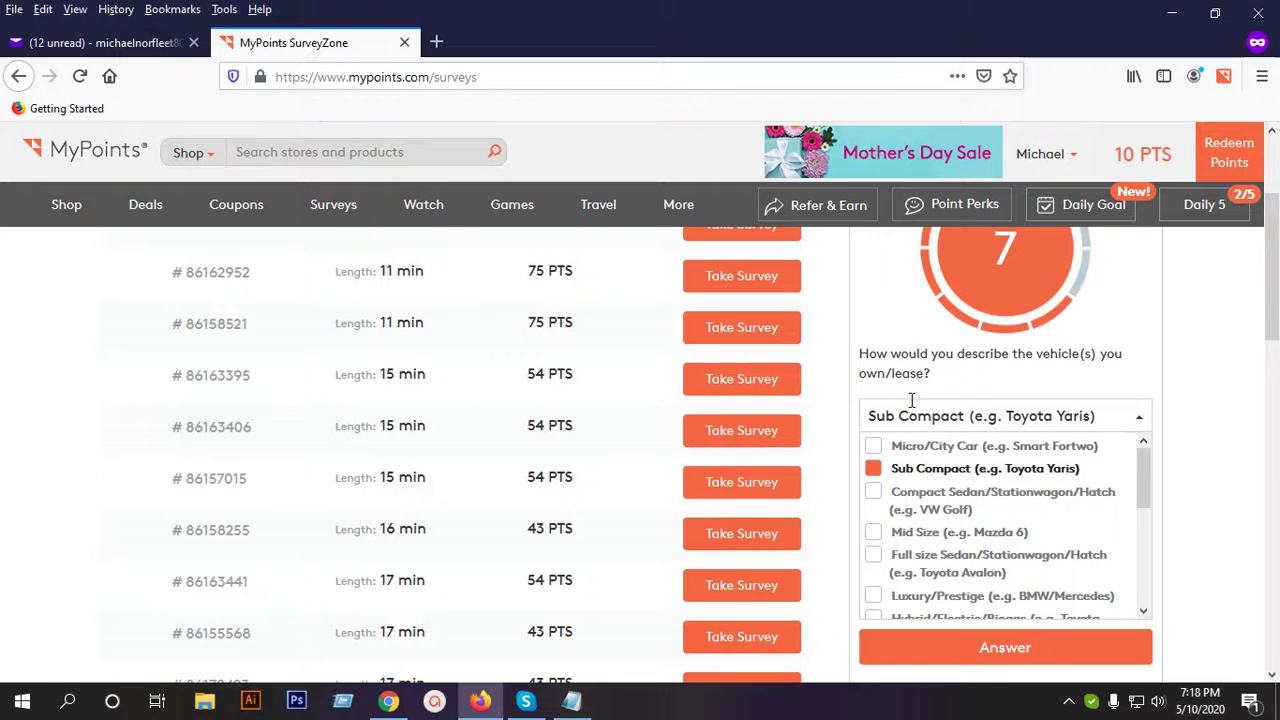
left_click(1175, 402)
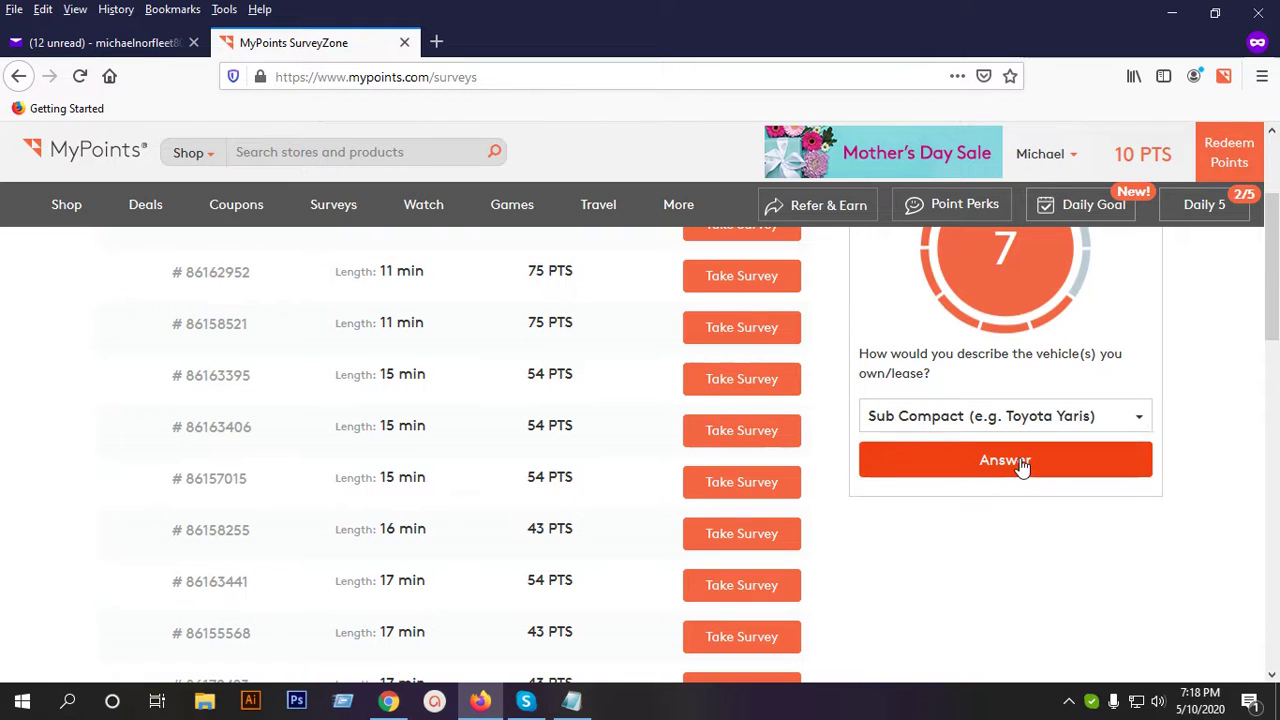
left_click(1022, 468)
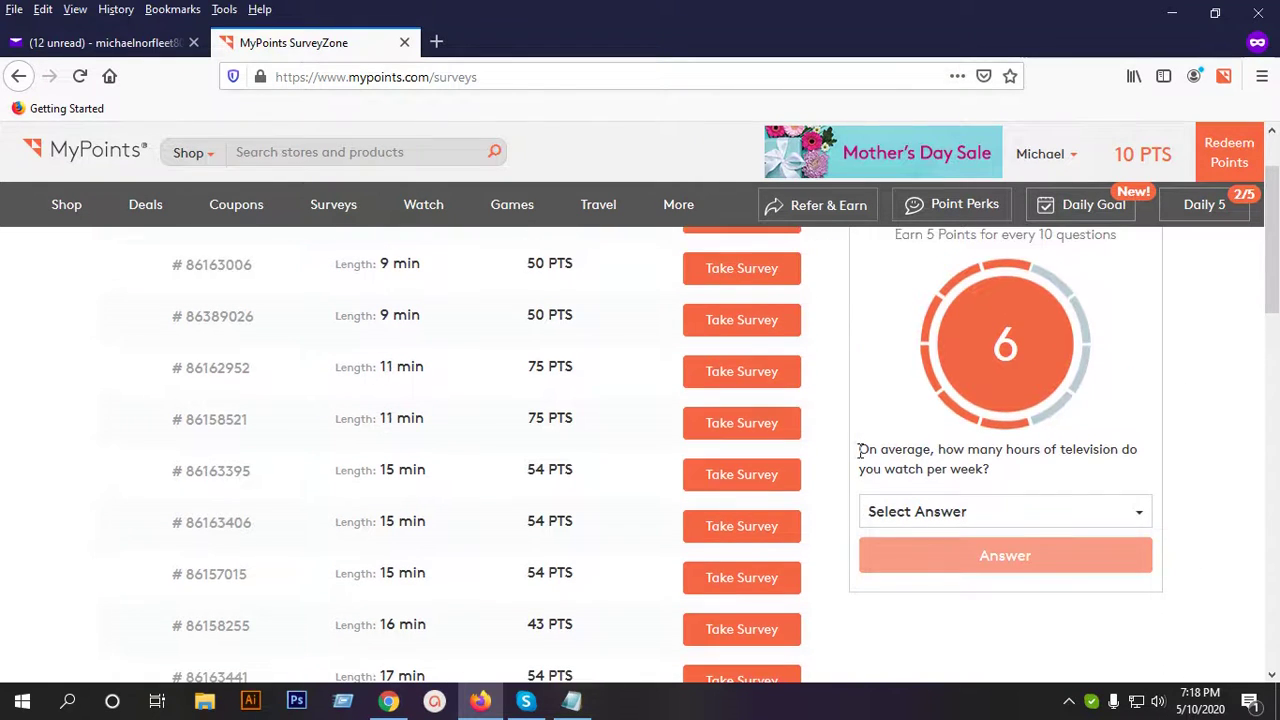
scroll(1005, 450, "down", 2)
Answer 6 to 10 weekly TV hours and social media several times a day.
left_click(978, 418)
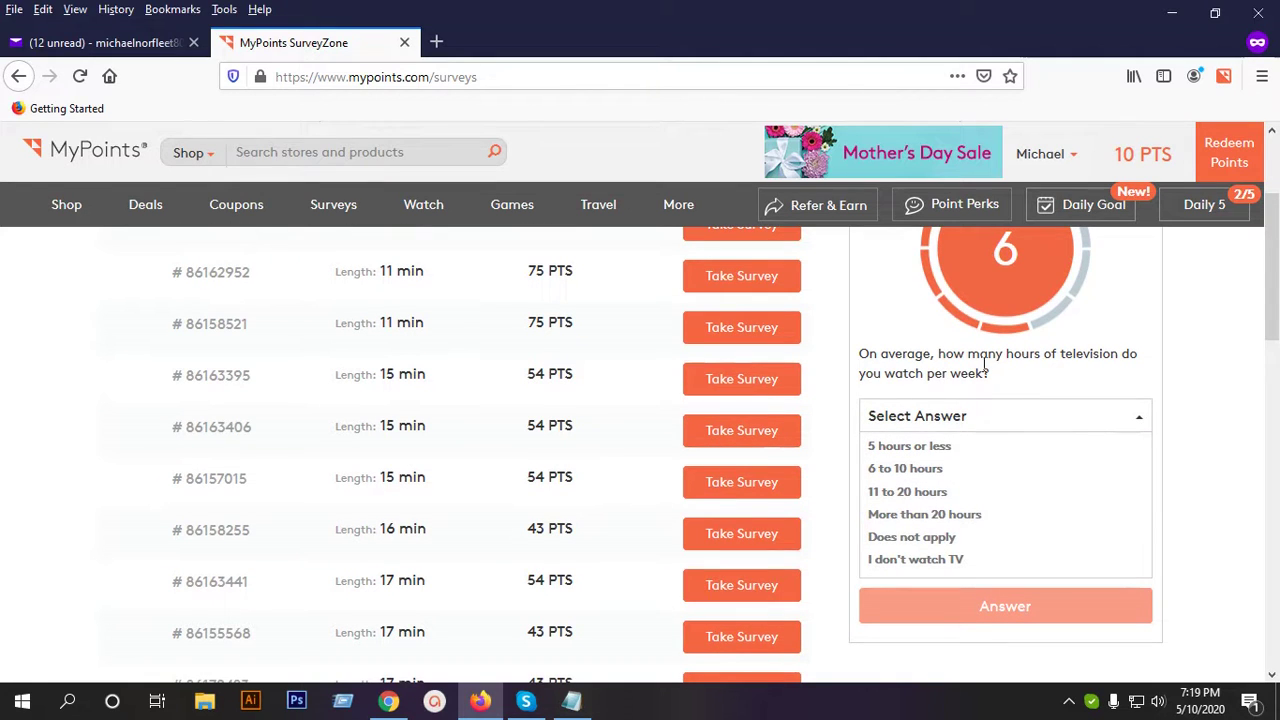
left_click(924, 469)
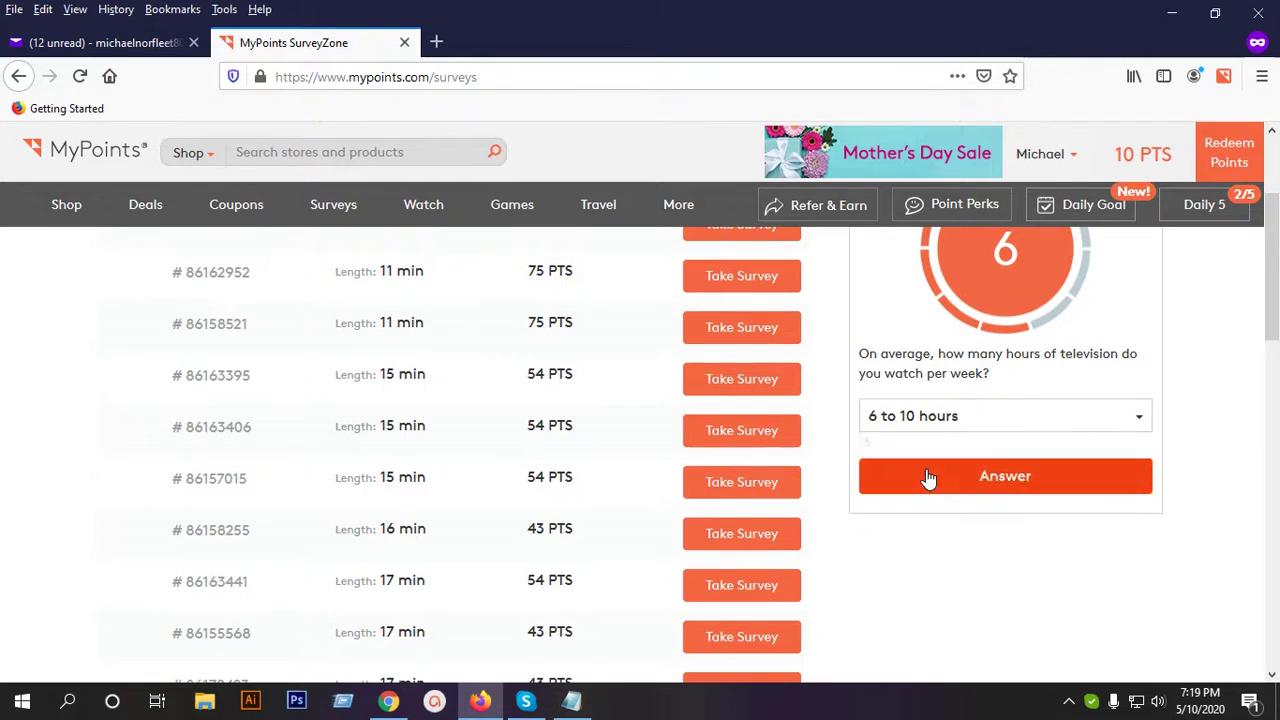
left_click(1003, 457)
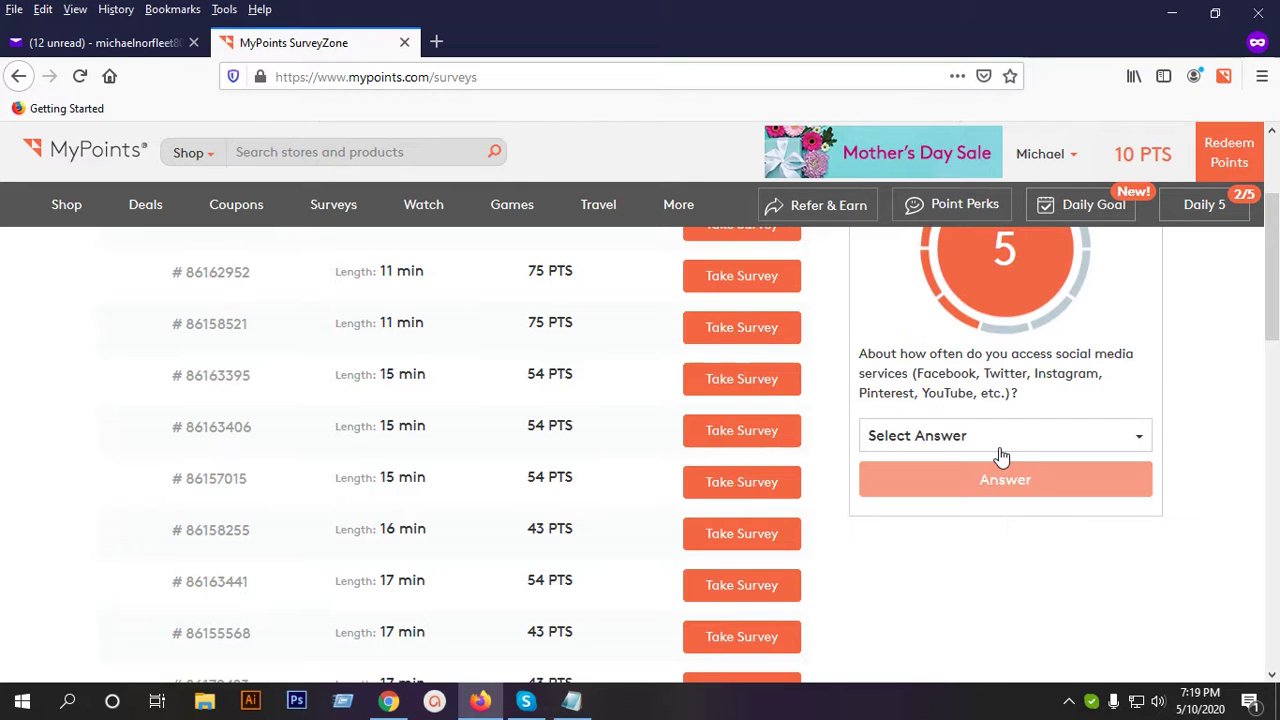
left_click(990, 443)
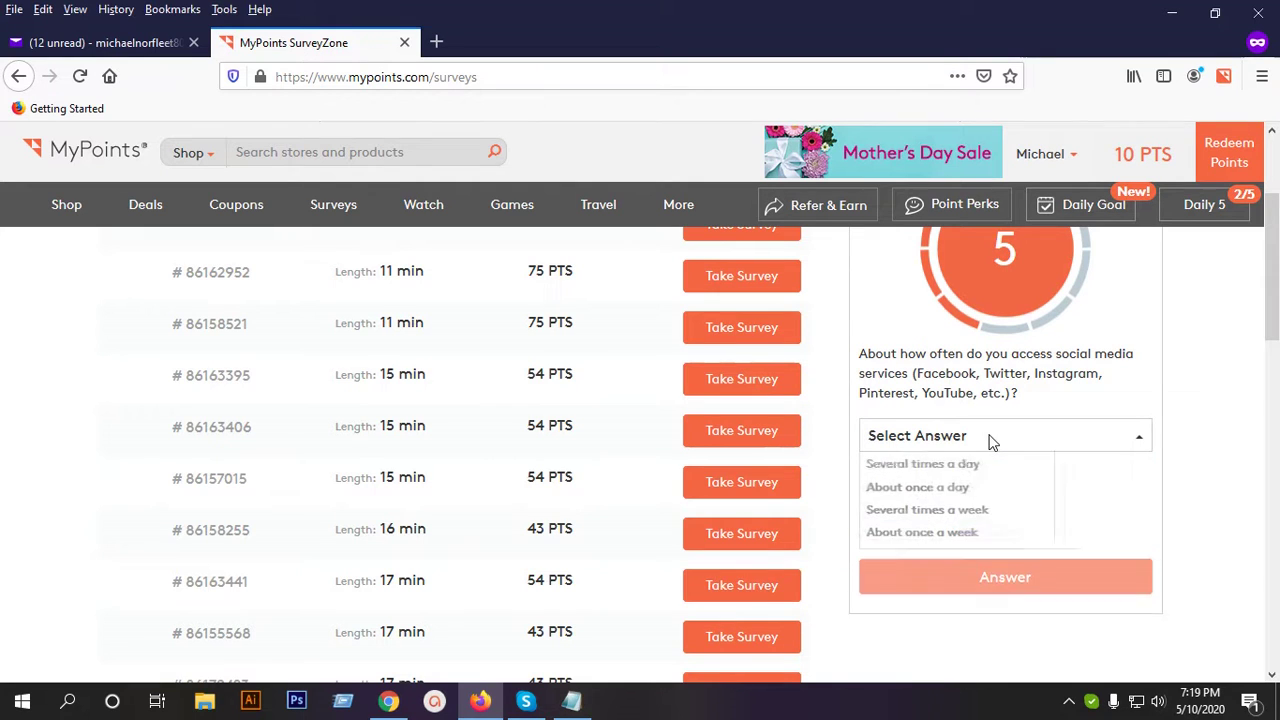
left_click(935, 468)
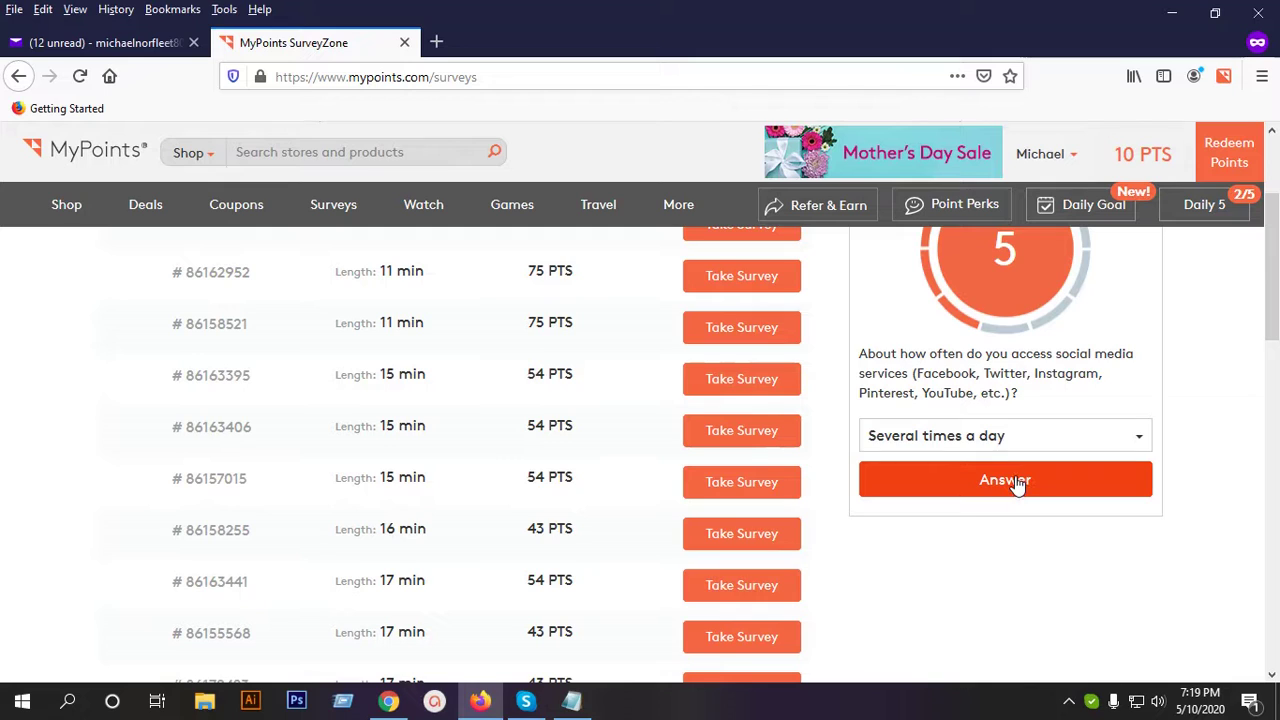
left_click(1017, 484)
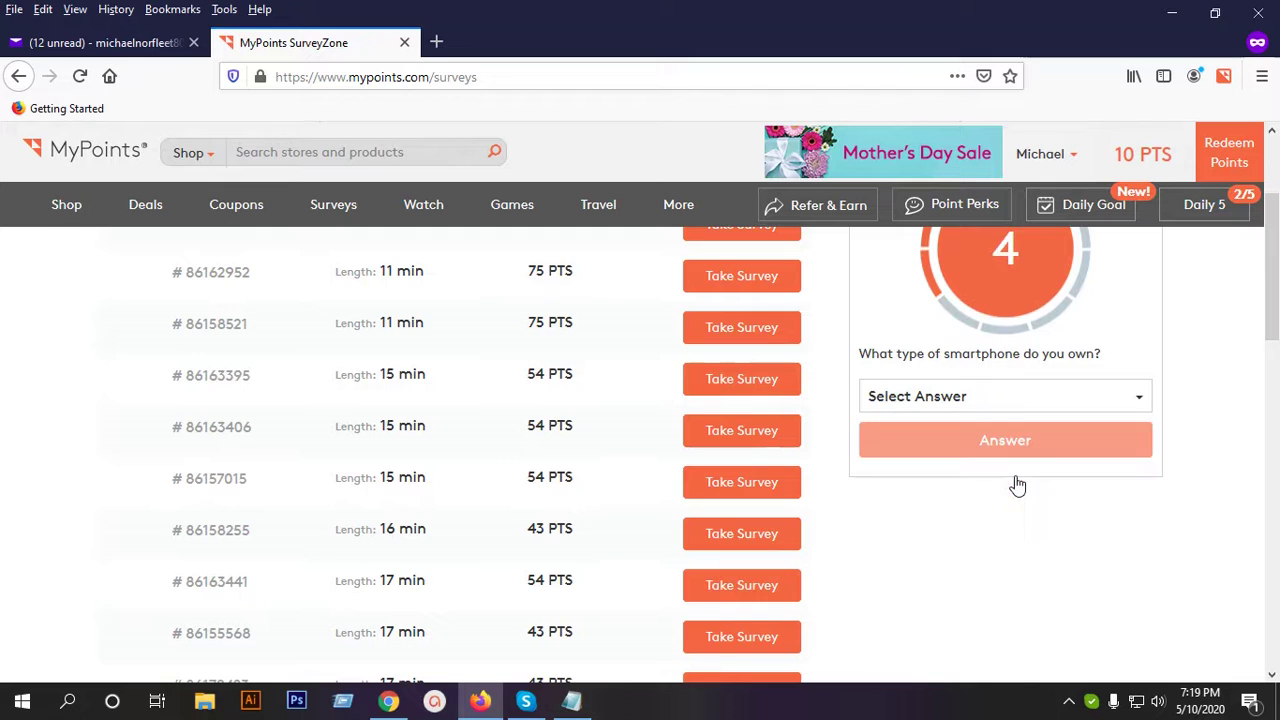
Answer iPhone as the smartphone owned and New for how vehicles were bought.
left_click(972, 396)
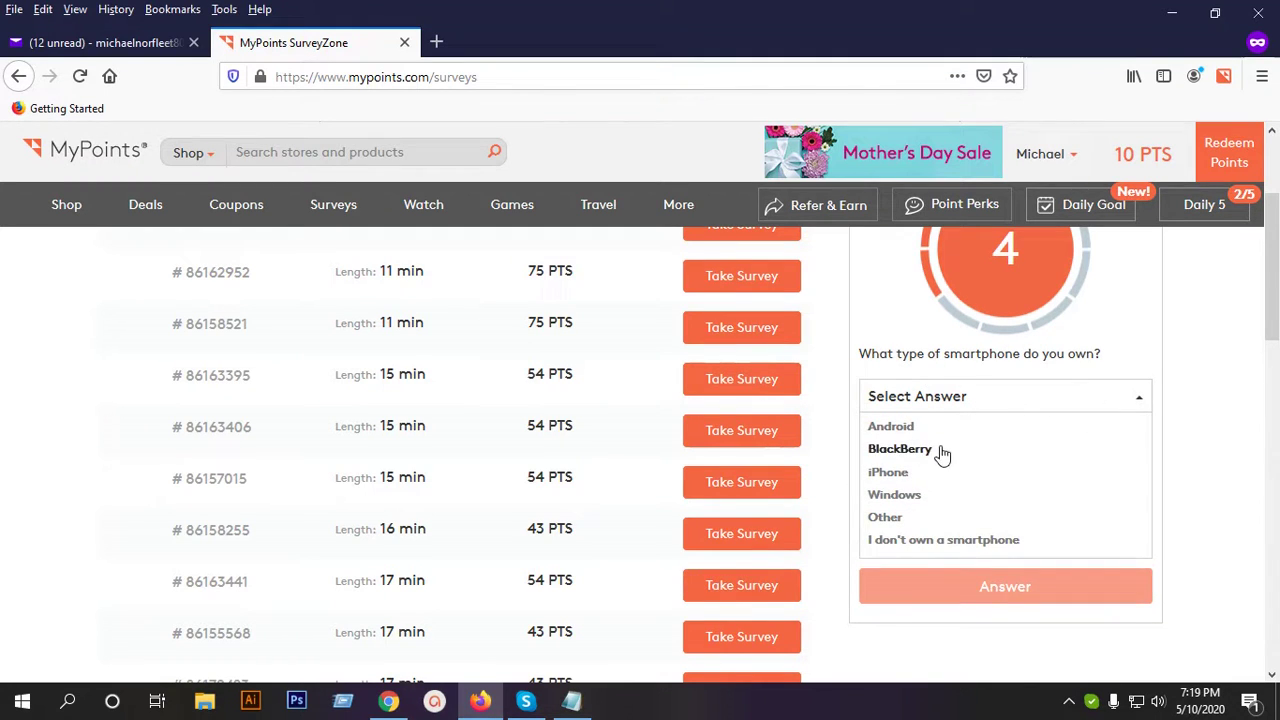
left_click(904, 476)
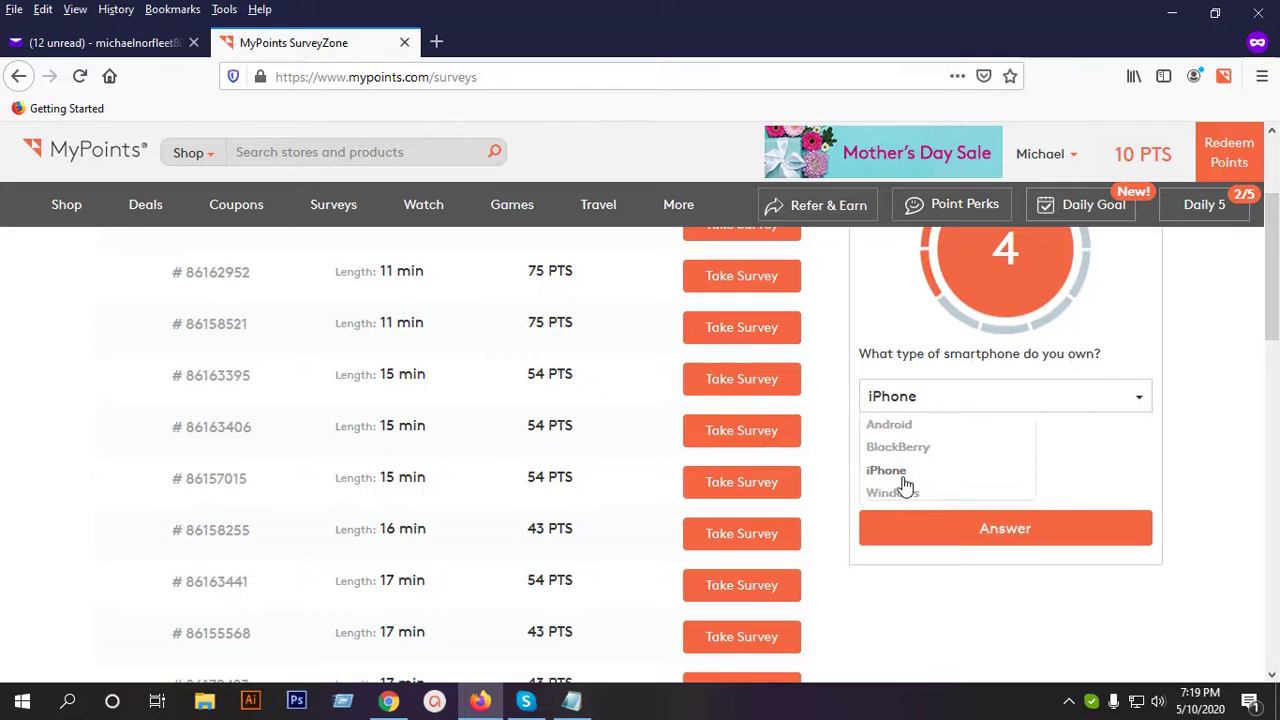
left_click(1000, 448)
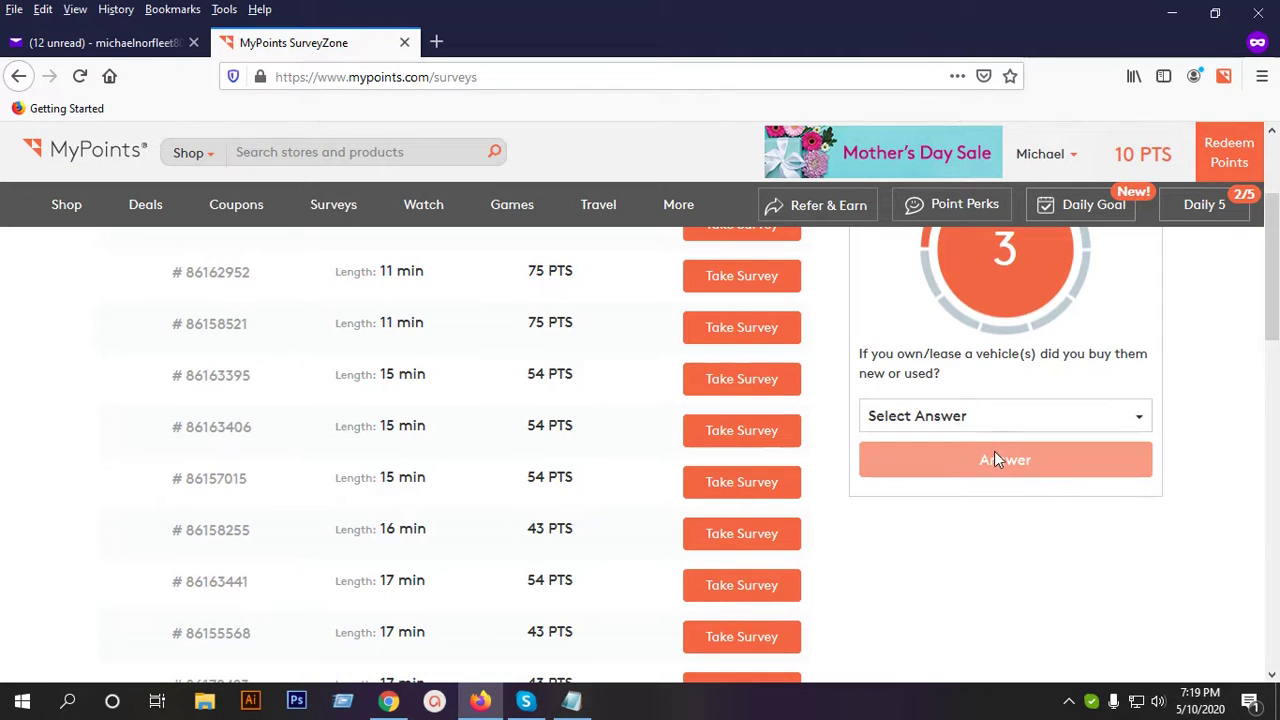
left_click(978, 418)
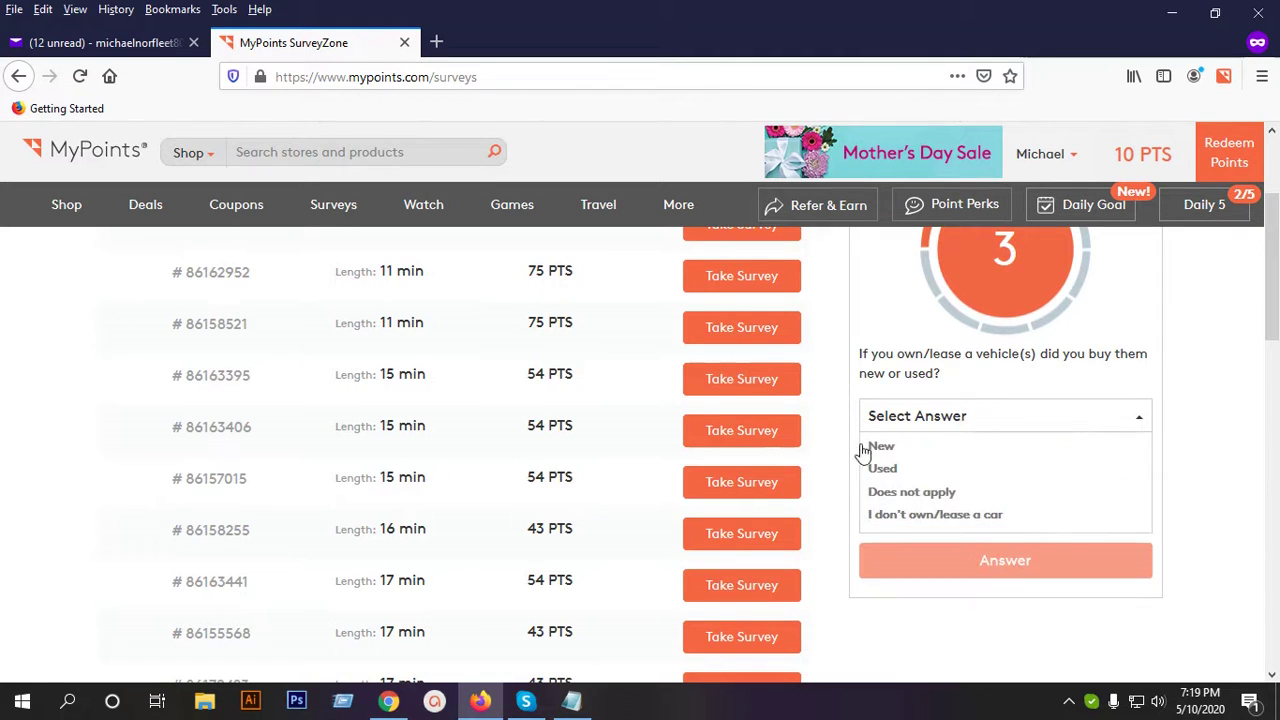
left_click(884, 448)
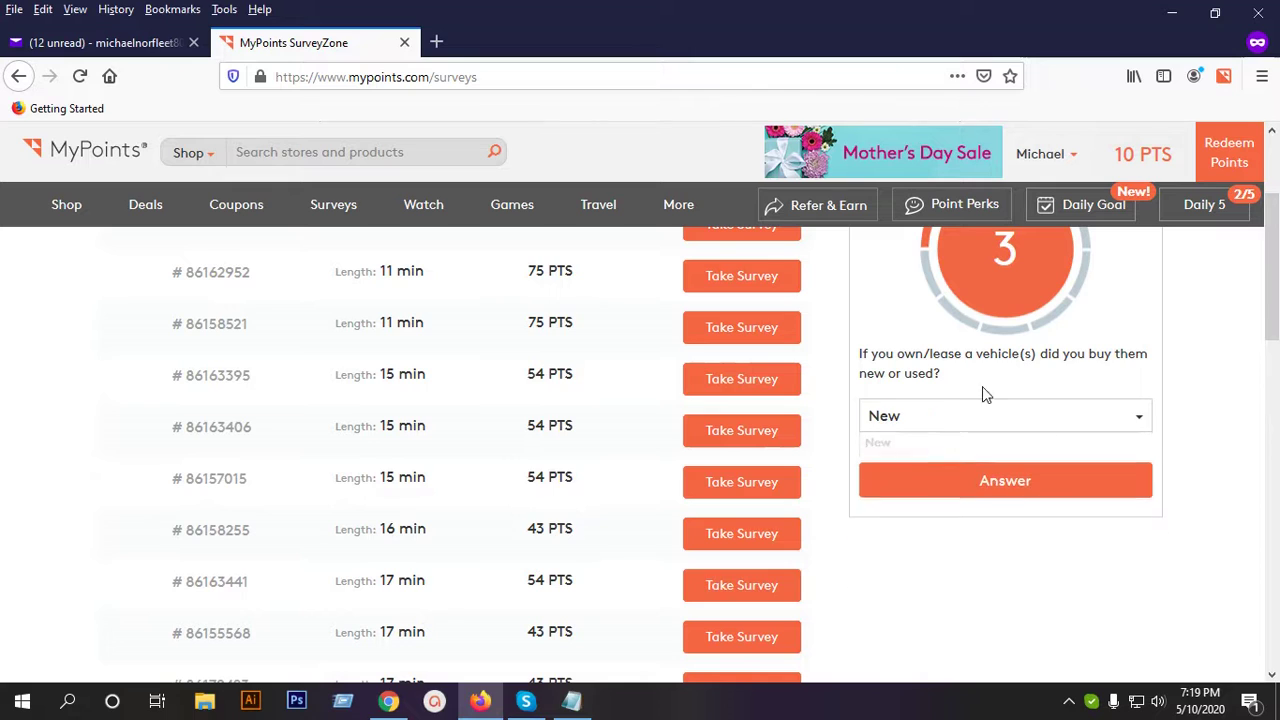
left_click(965, 462)
Answer the household illnesses question with Depression and Diabetes.
left_click(953, 472)
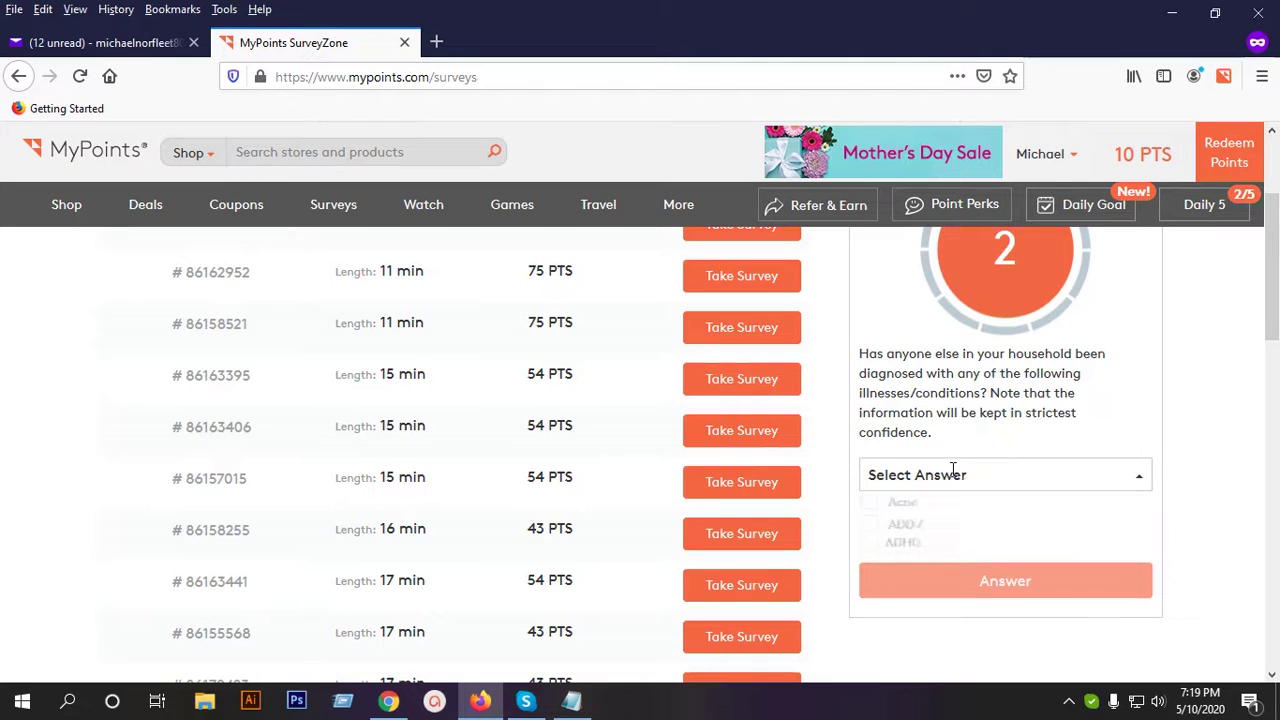
scroll(1003, 570, "down", 3)
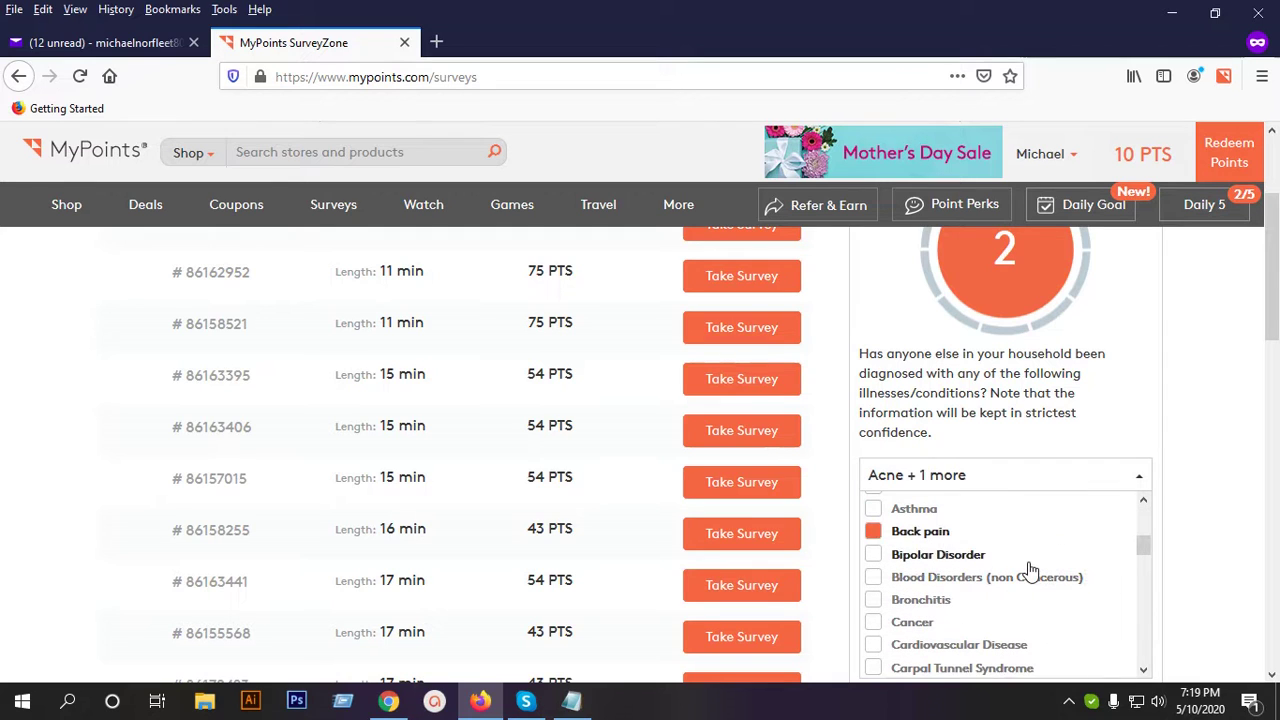
scroll(1030, 570, "down", 2)
scroll(1033, 575, "down", 3)
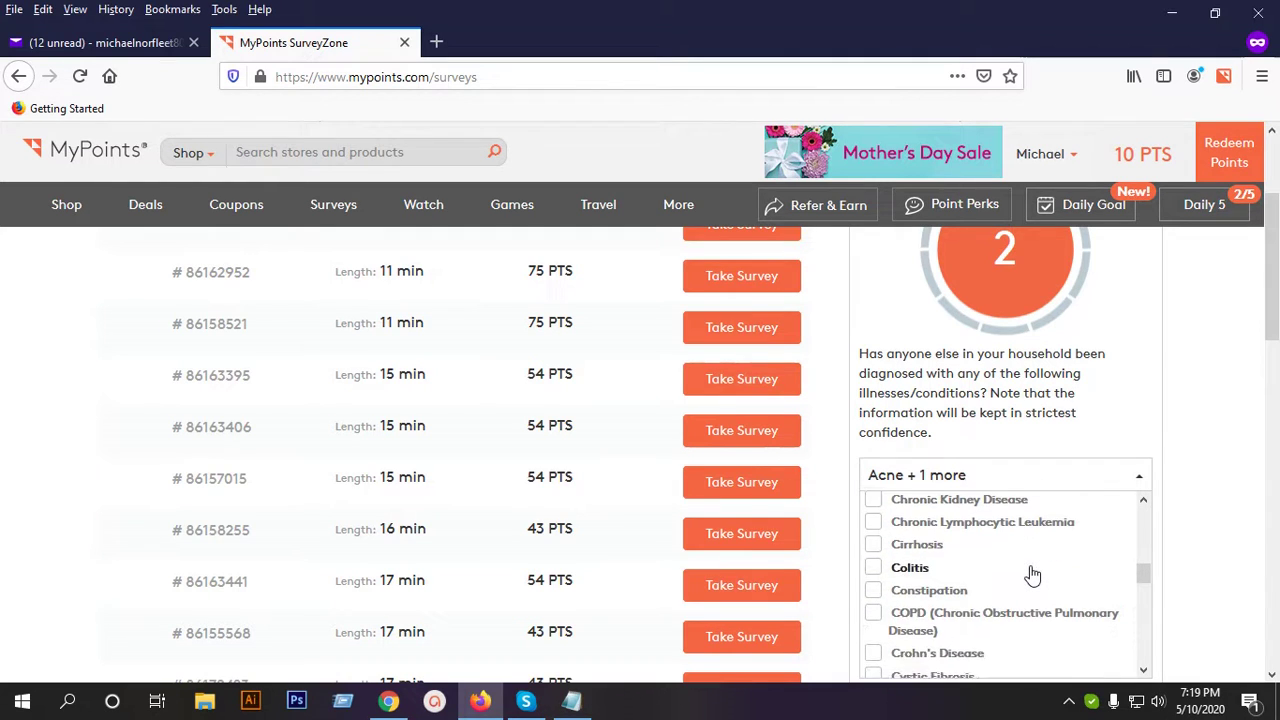
scroll(1033, 575, "down", 5)
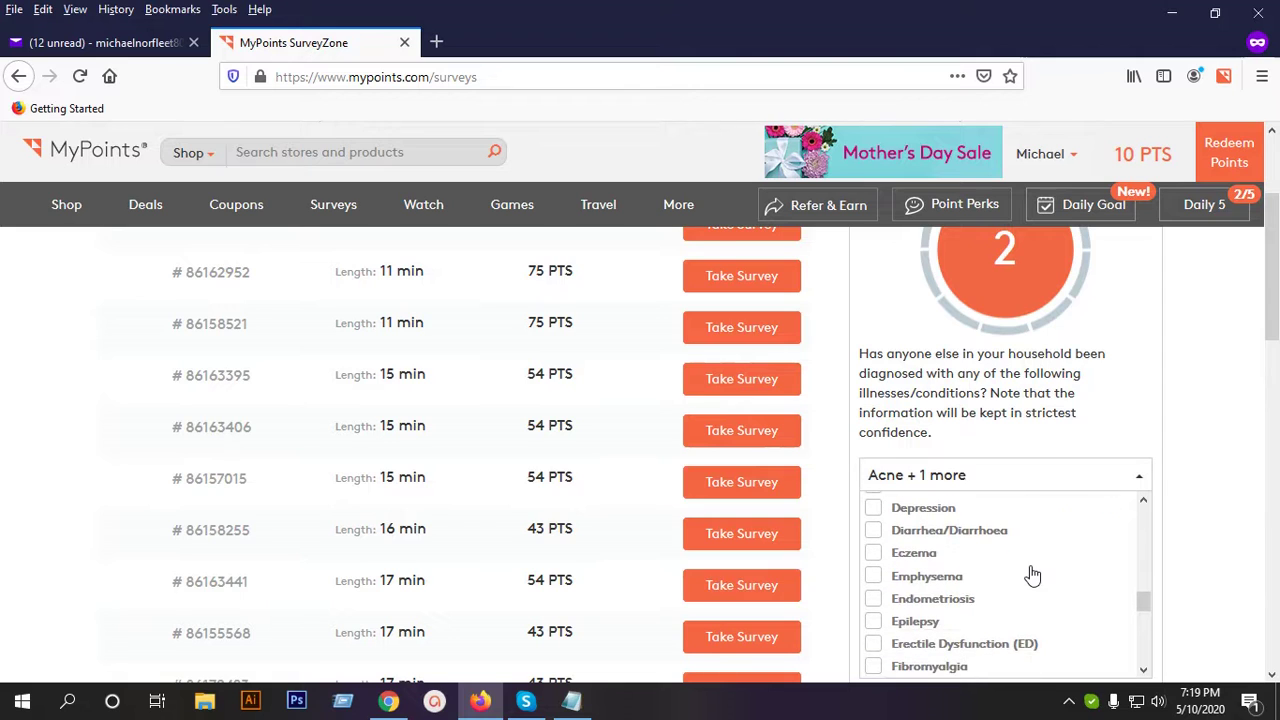
scroll(1030, 571, "down", 2)
scroll(1030, 571, "up", 2)
left_click(933, 510)
scroll(986, 568, "up", 2)
scroll(986, 568, "down", 5)
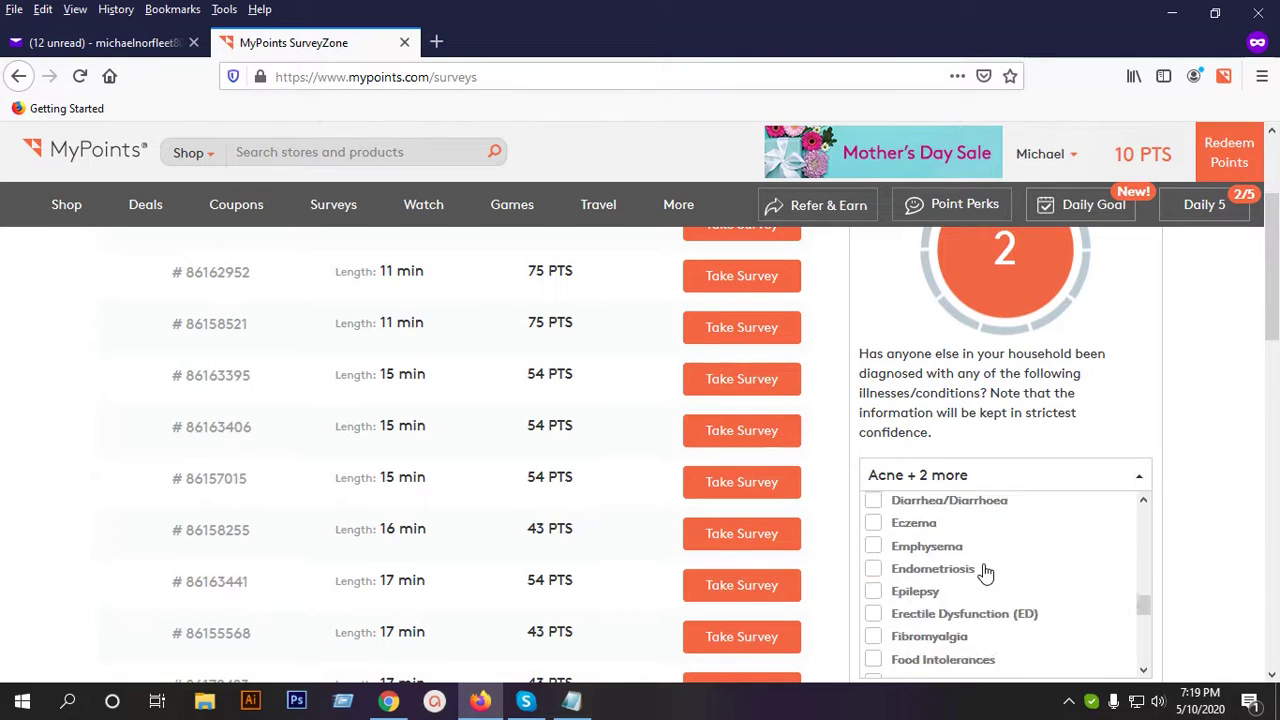
scroll(1013, 577, "down", 5)
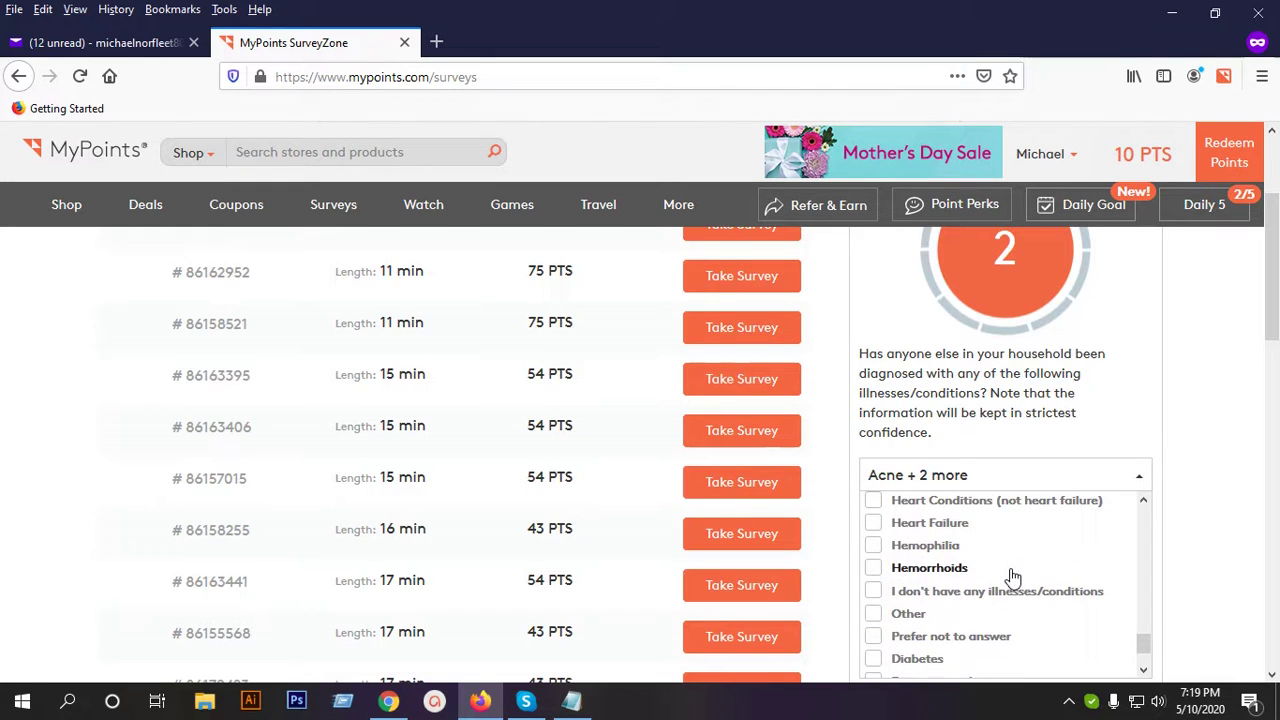
scroll(1013, 577, "down", 3)
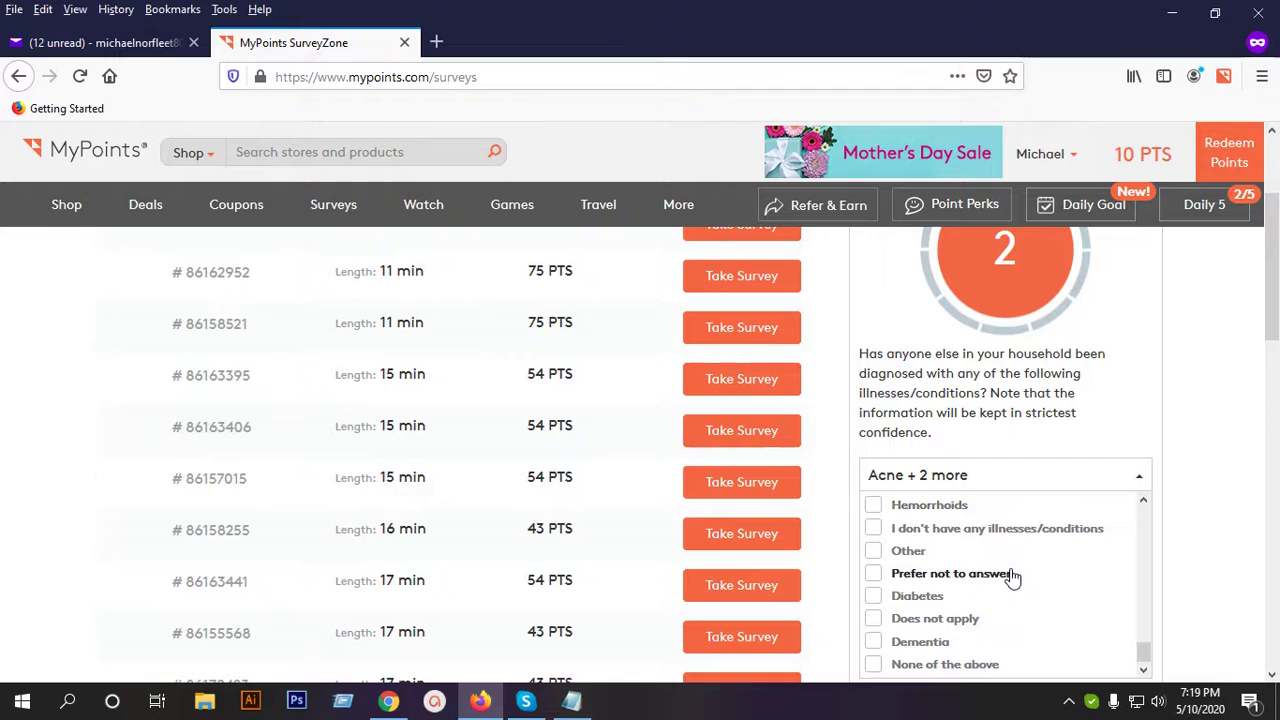
scroll(1012, 576, "down", 2)
left_click(933, 501)
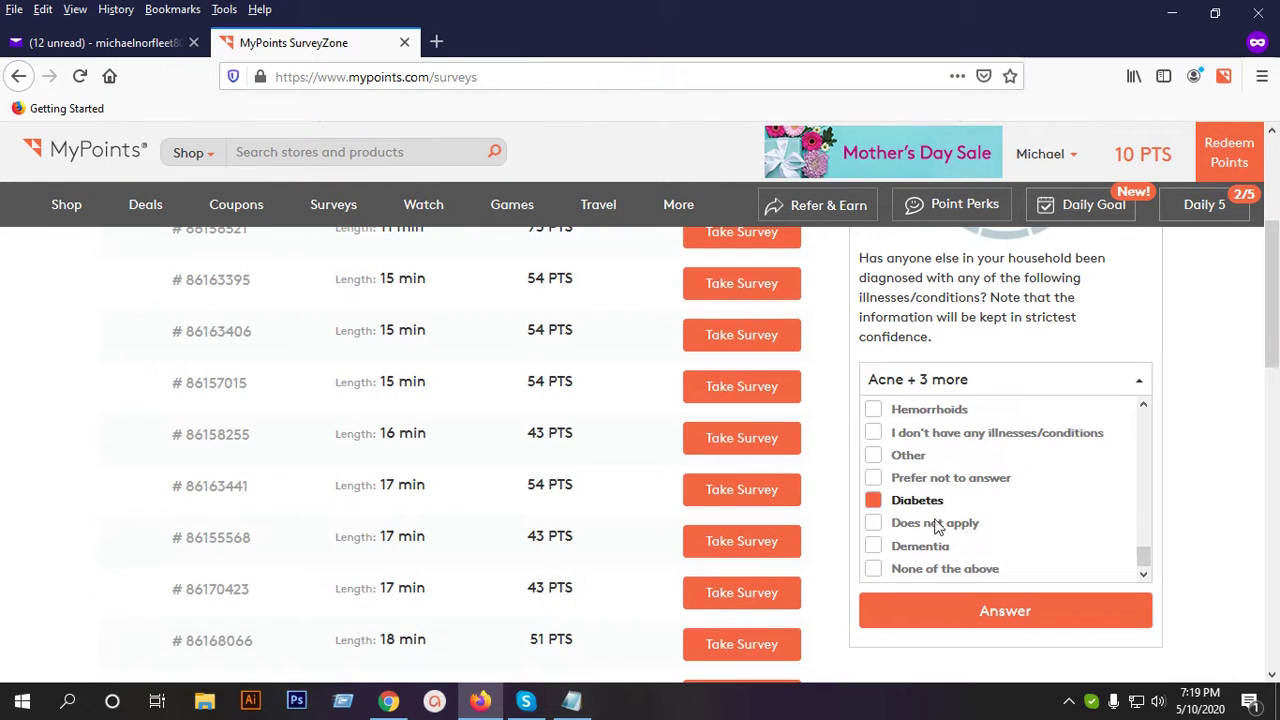
left_click(986, 609)
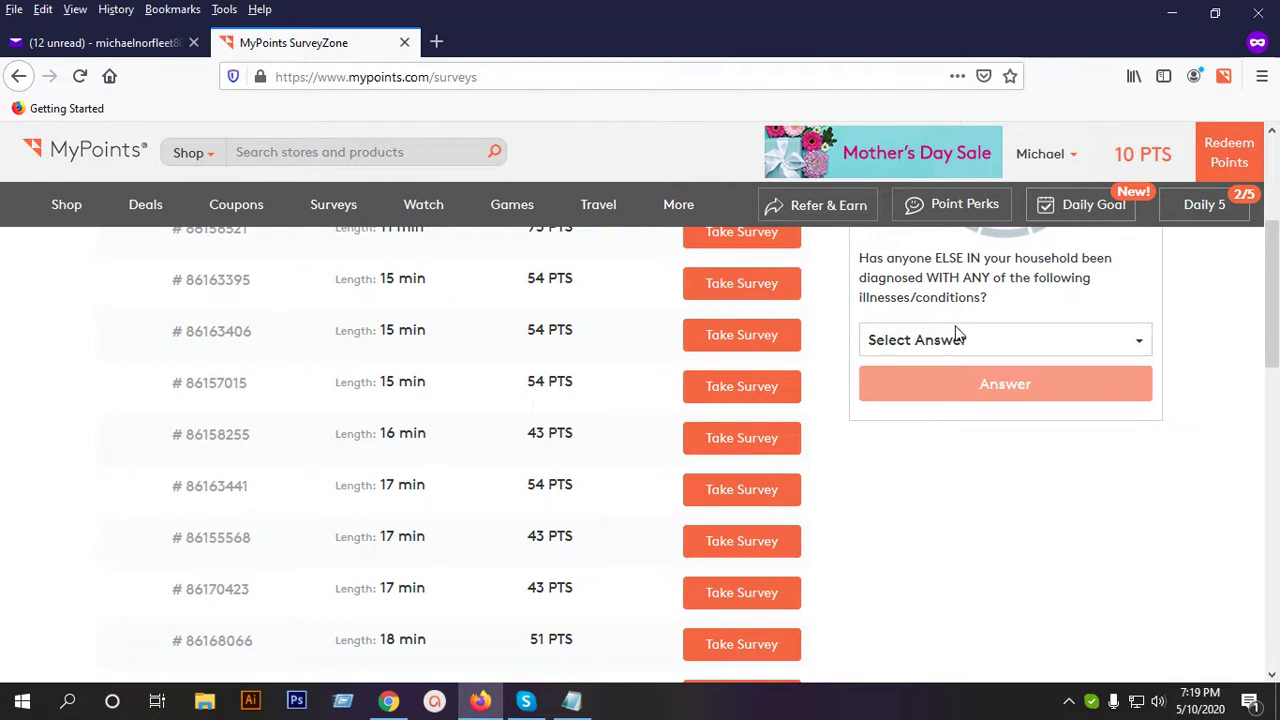
Answer the next conditions question with High Cholesterol and Migraine, then view the +5 PTS card.
left_click(945, 338)
scroll(958, 484, "up", 3)
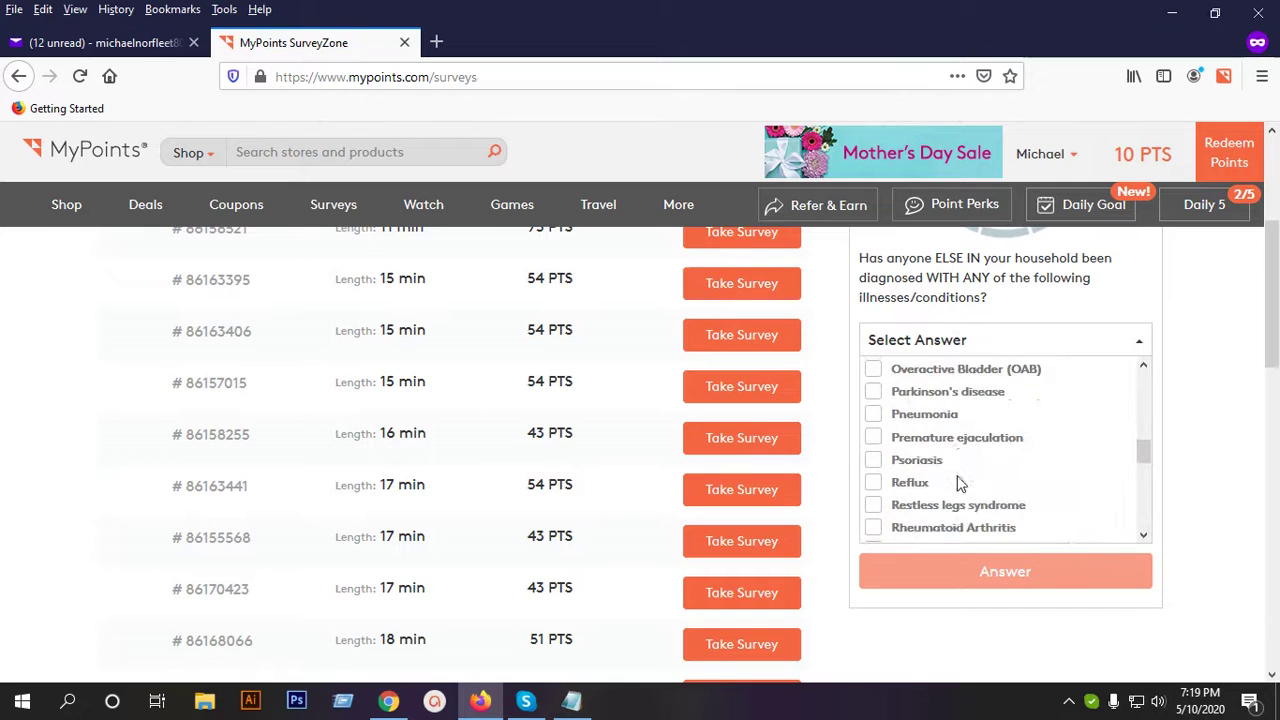
scroll(966, 477, "up", 6)
scroll(1238, 424, "down", 1)
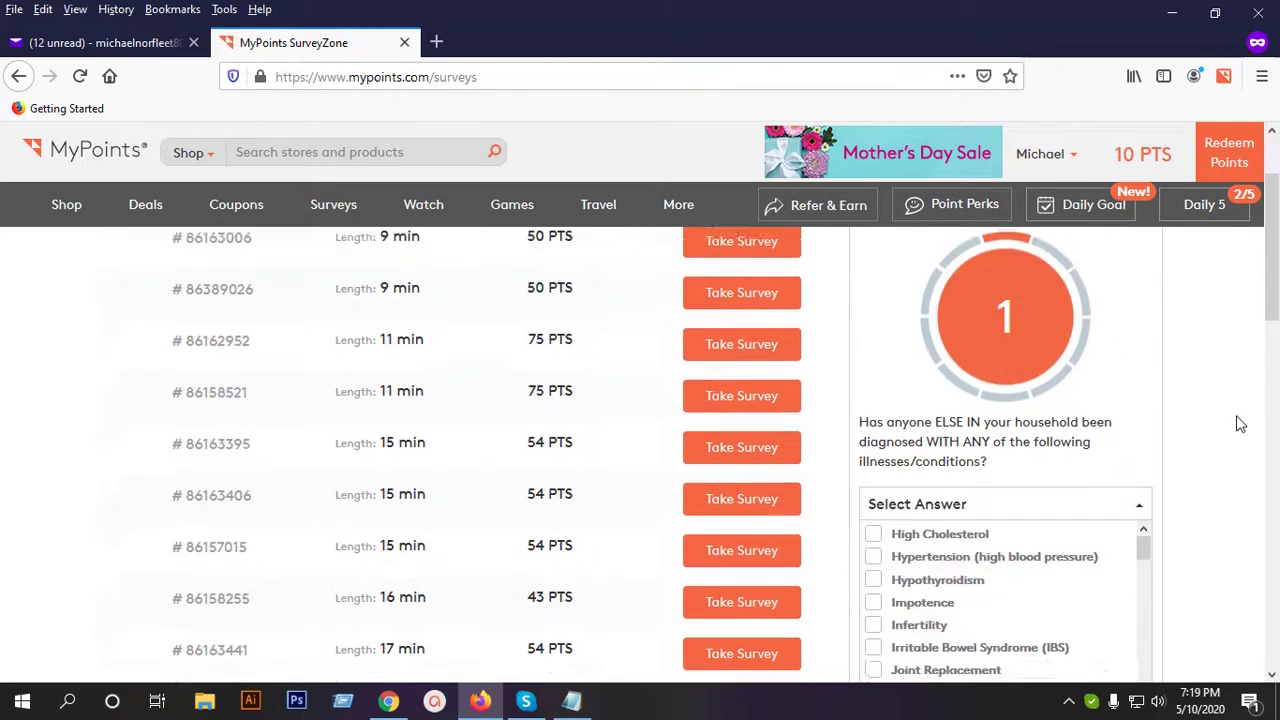
scroll(1238, 424, "down", 3)
left_click(966, 374)
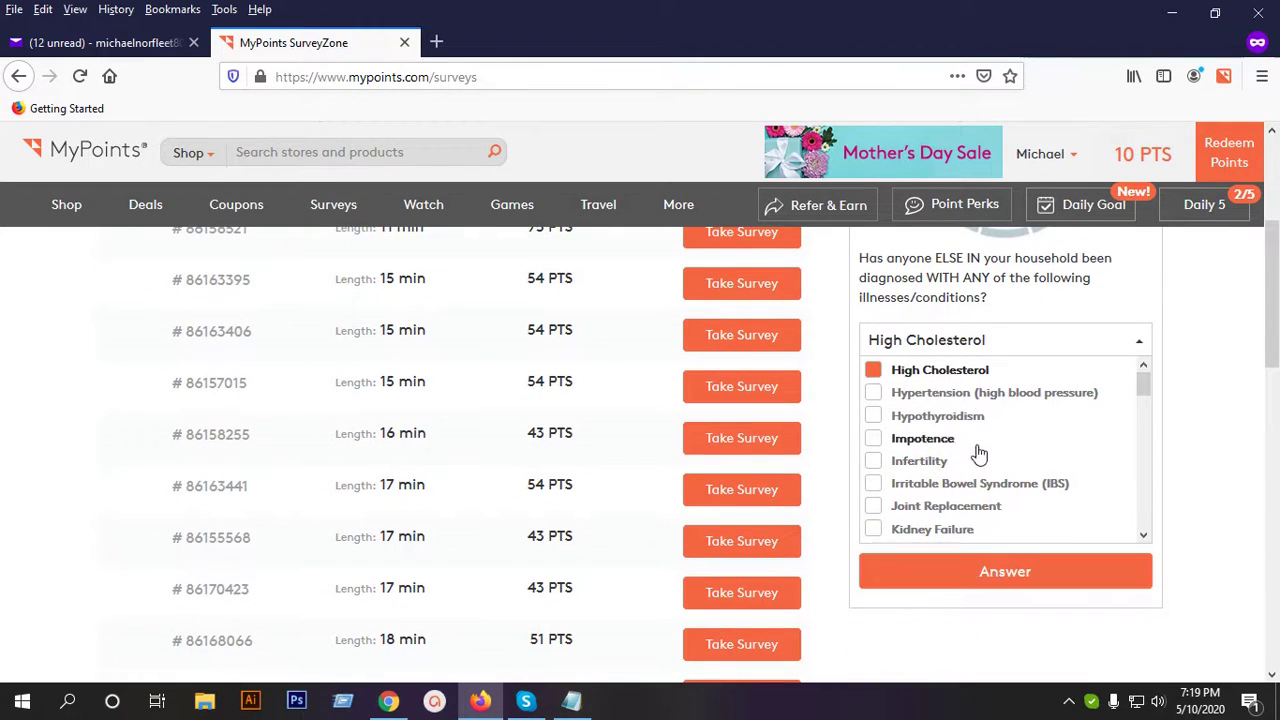
scroll(979, 453, "down", 4)
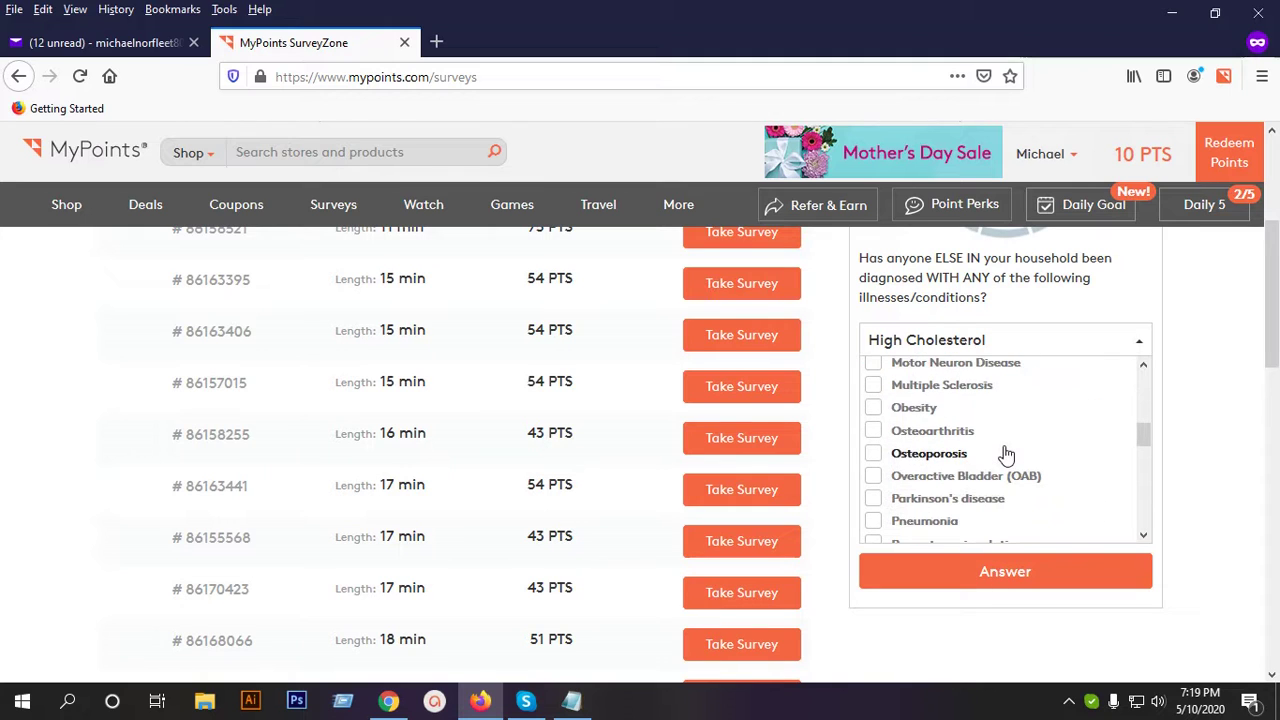
scroll(966, 436, "down", 2)
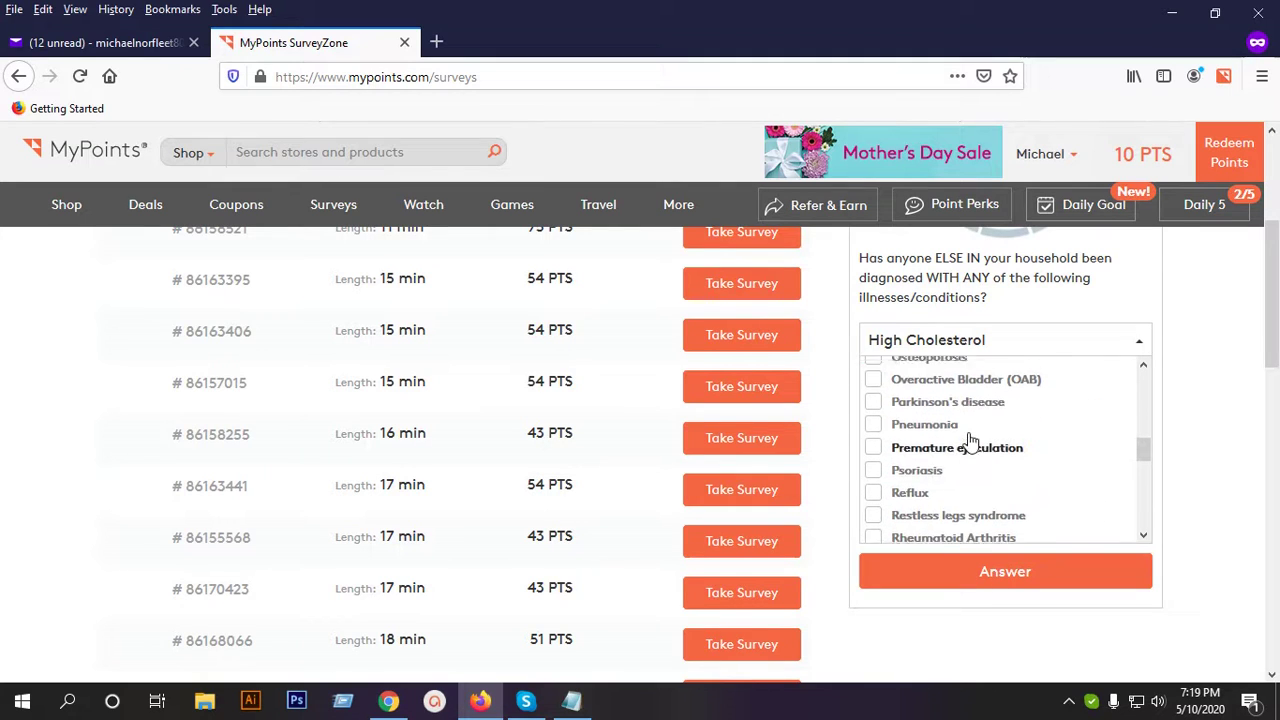
scroll(968, 440, "up", 4)
scroll(987, 482, "down", 4)
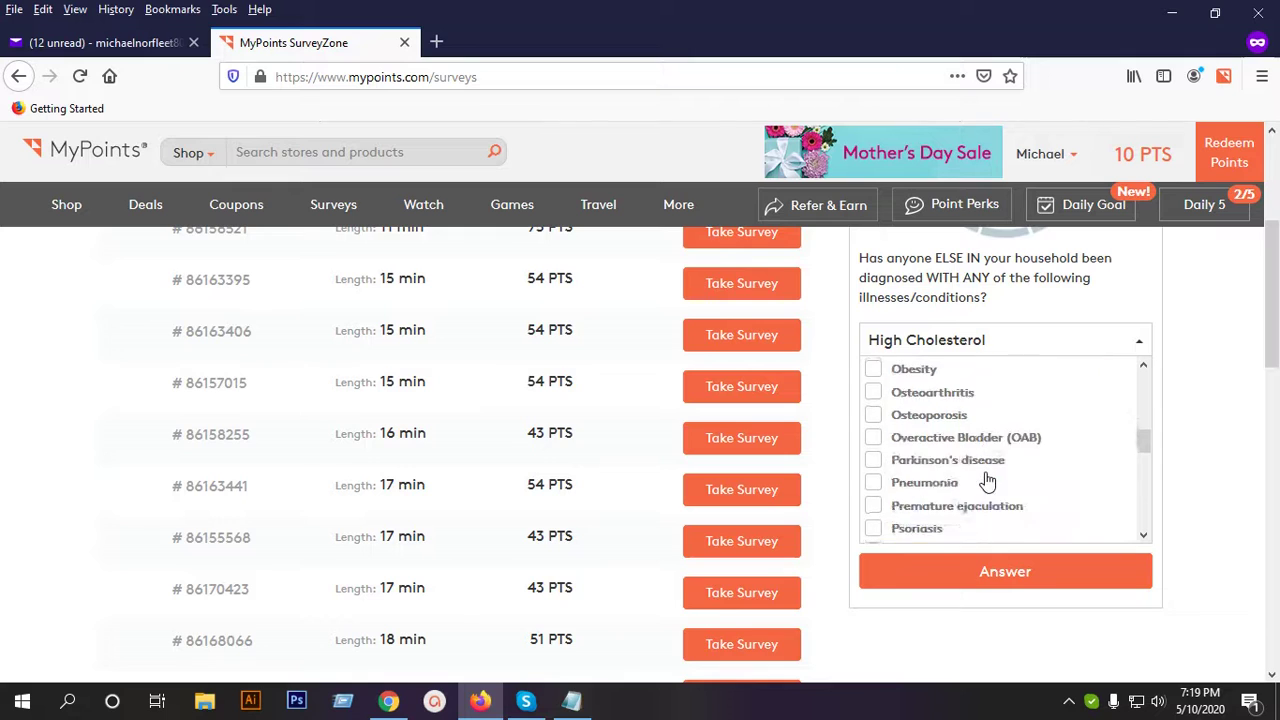
scroll(987, 482, "down", 6)
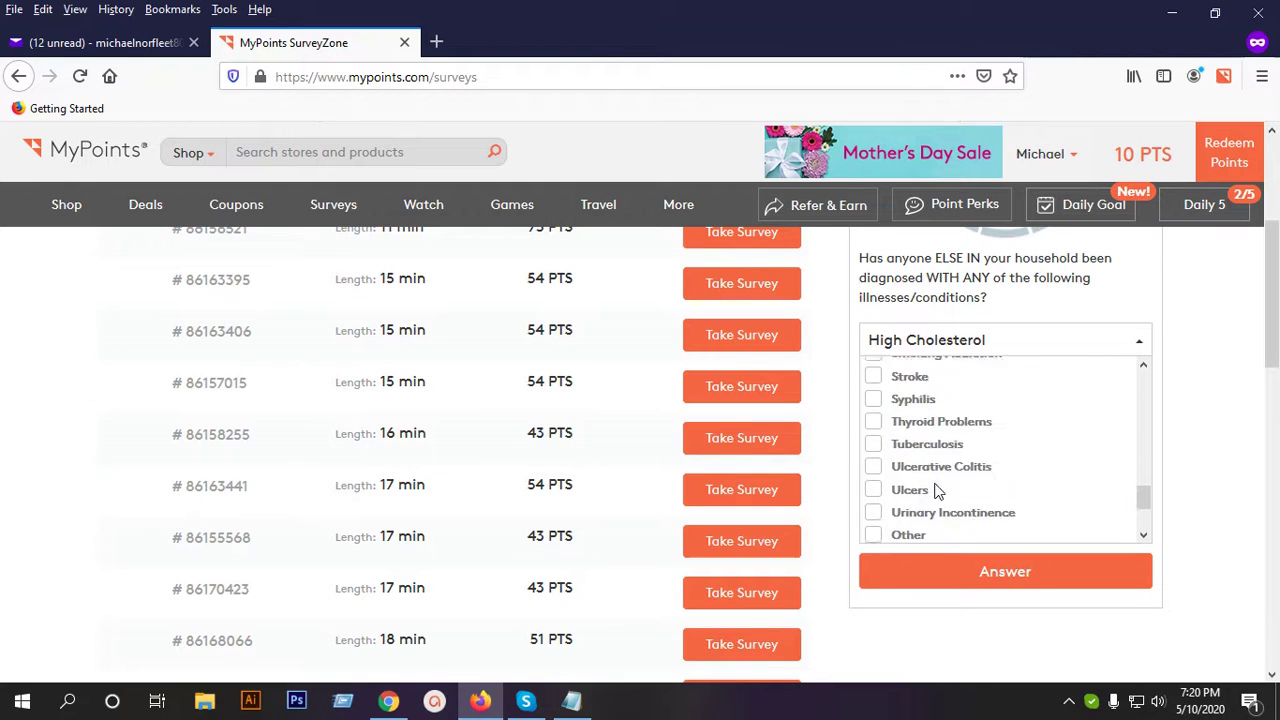
scroll(937, 490, "down", 3)
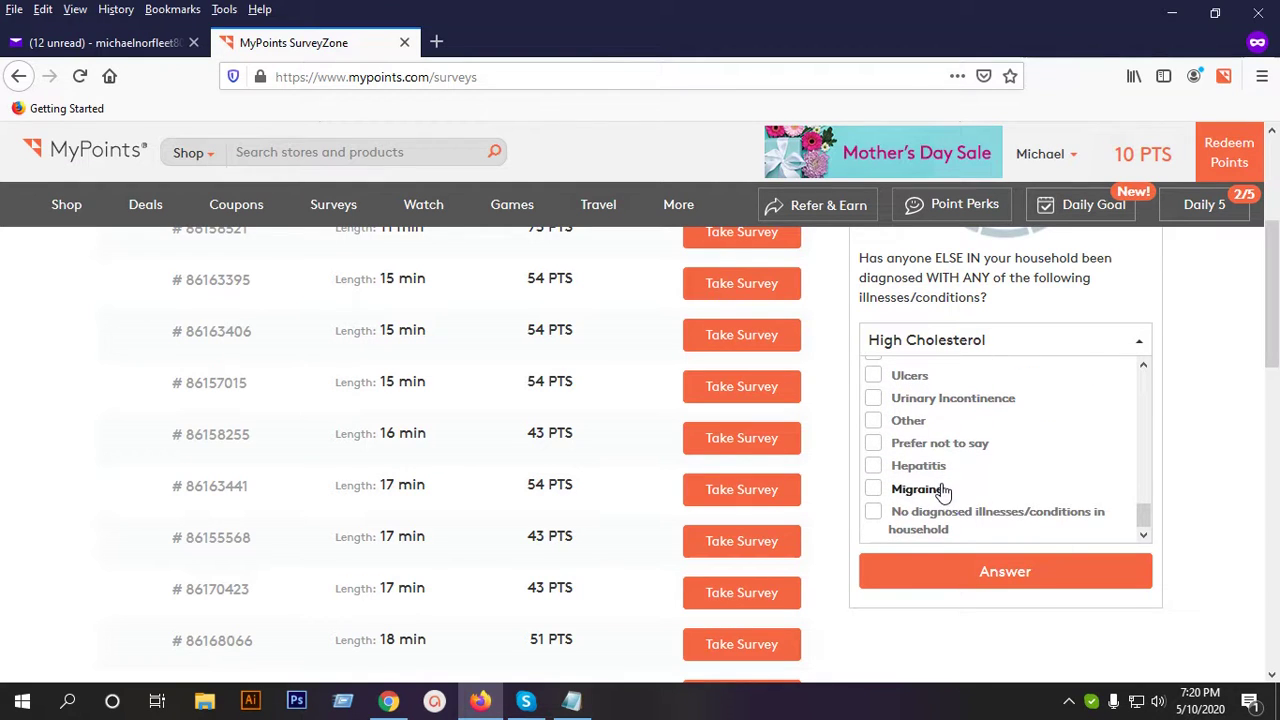
left_click(940, 490)
left_click(975, 570)
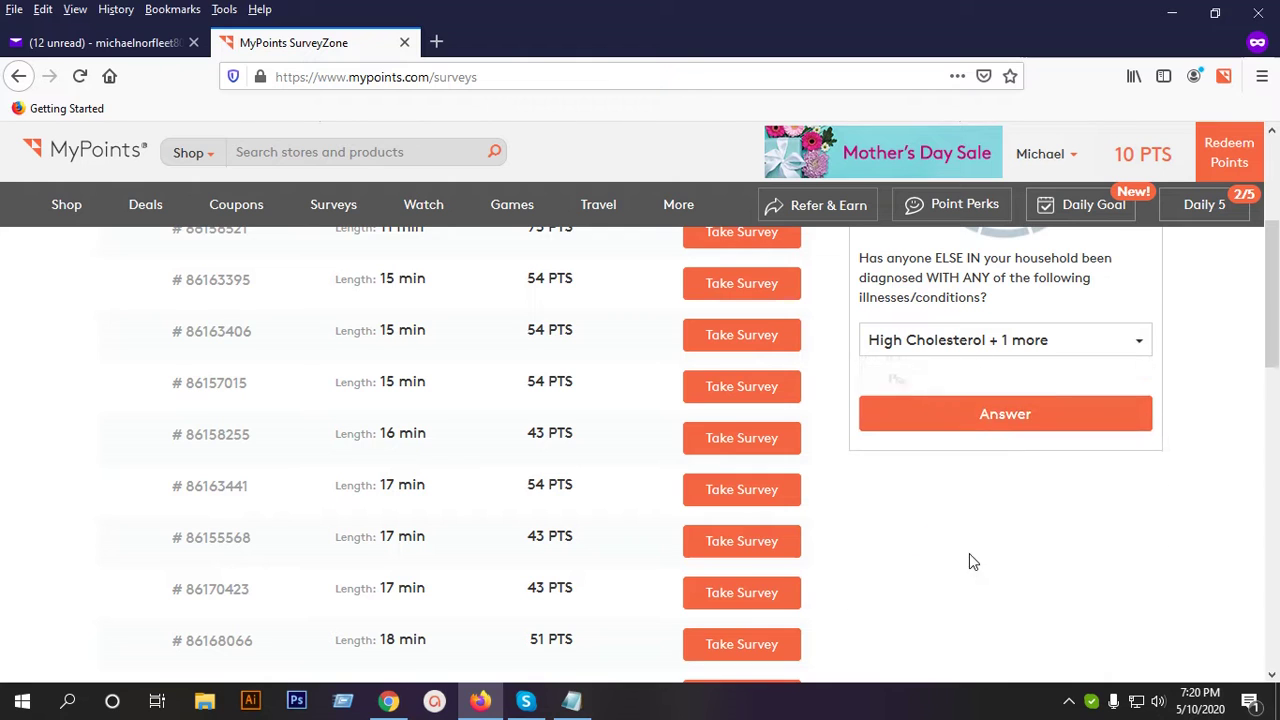
left_click(969, 413)
scroll(975, 408, "up", 2)
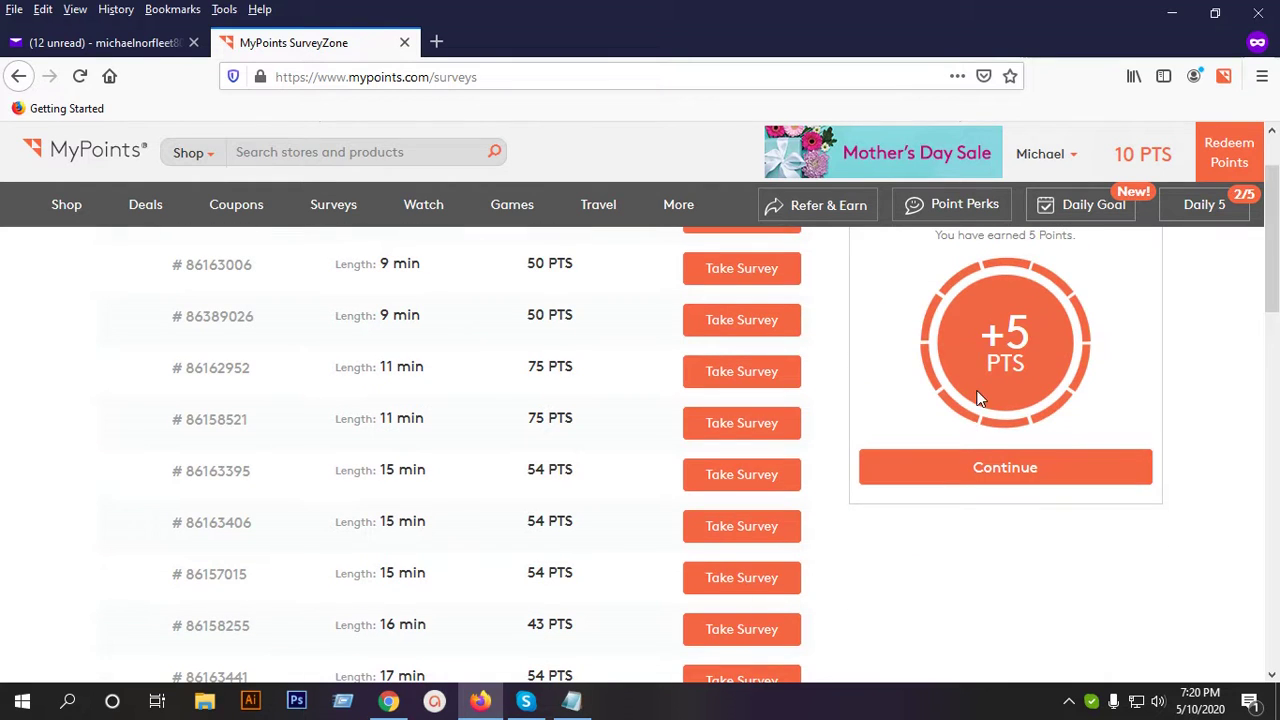
Continue past the points card and answer Yes to the early-adopter question.
left_click(1030, 476)
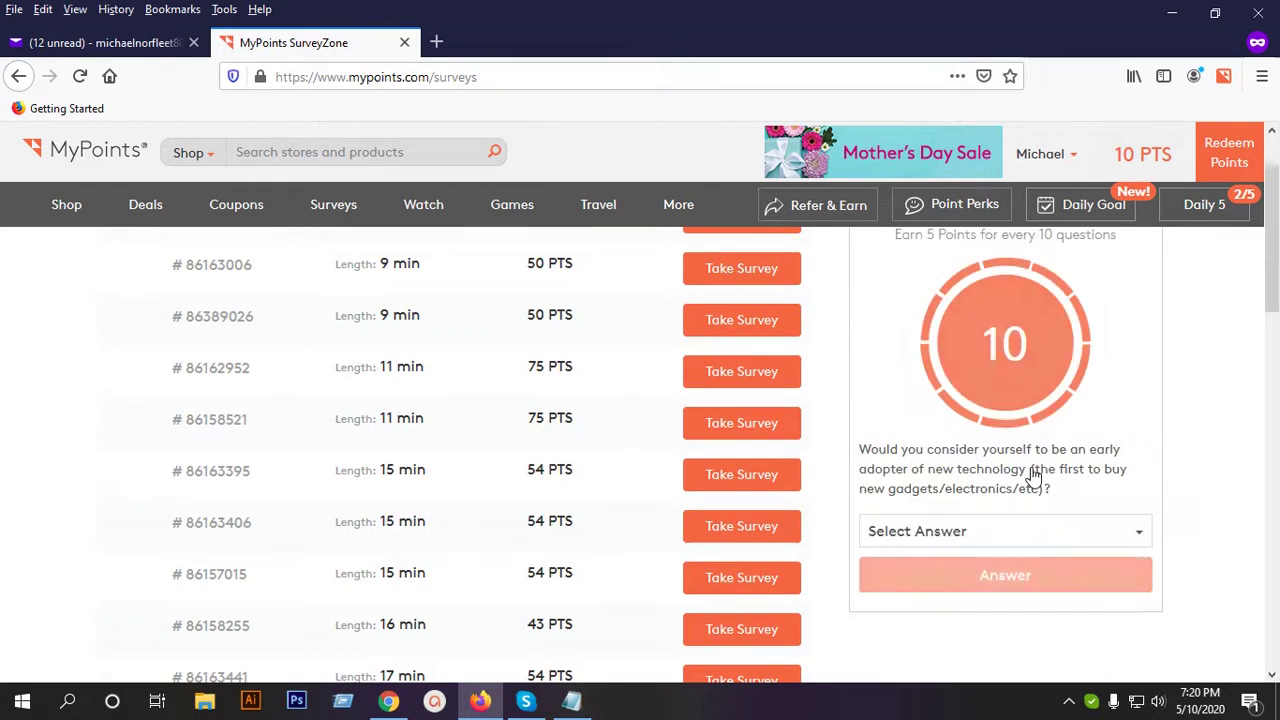
scroll(984, 492, "down", 1)
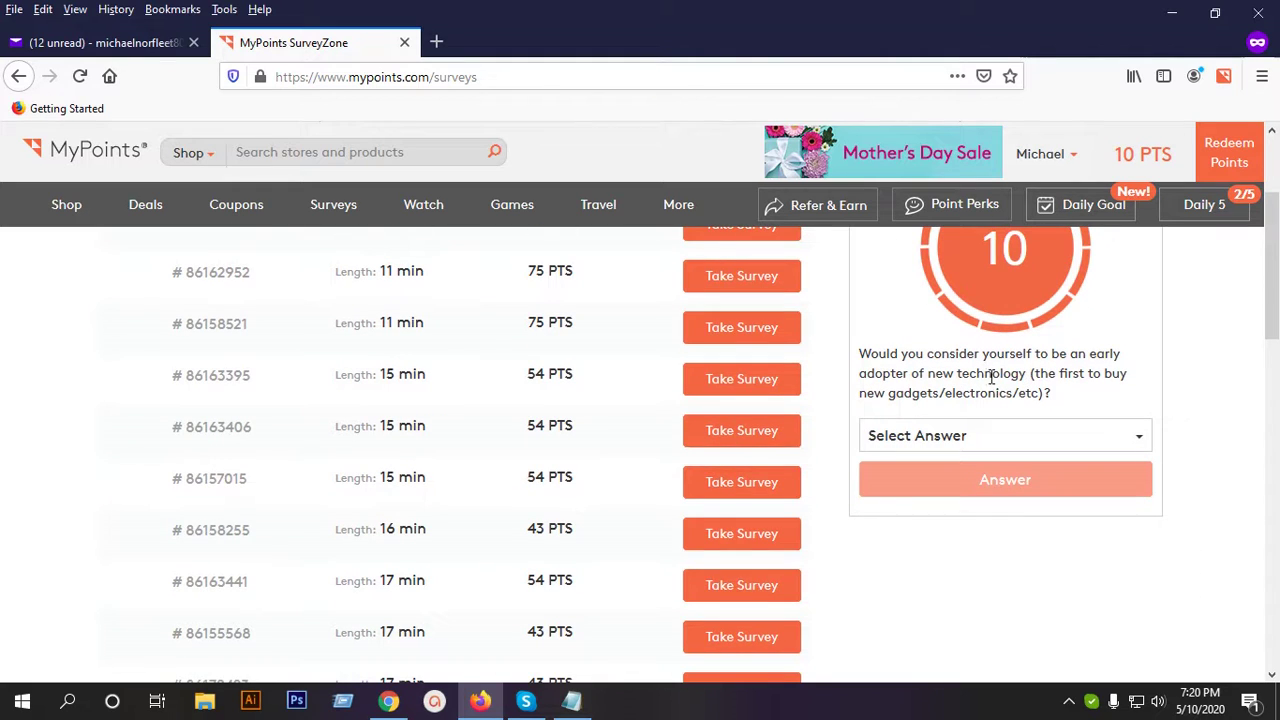
left_click(1020, 435)
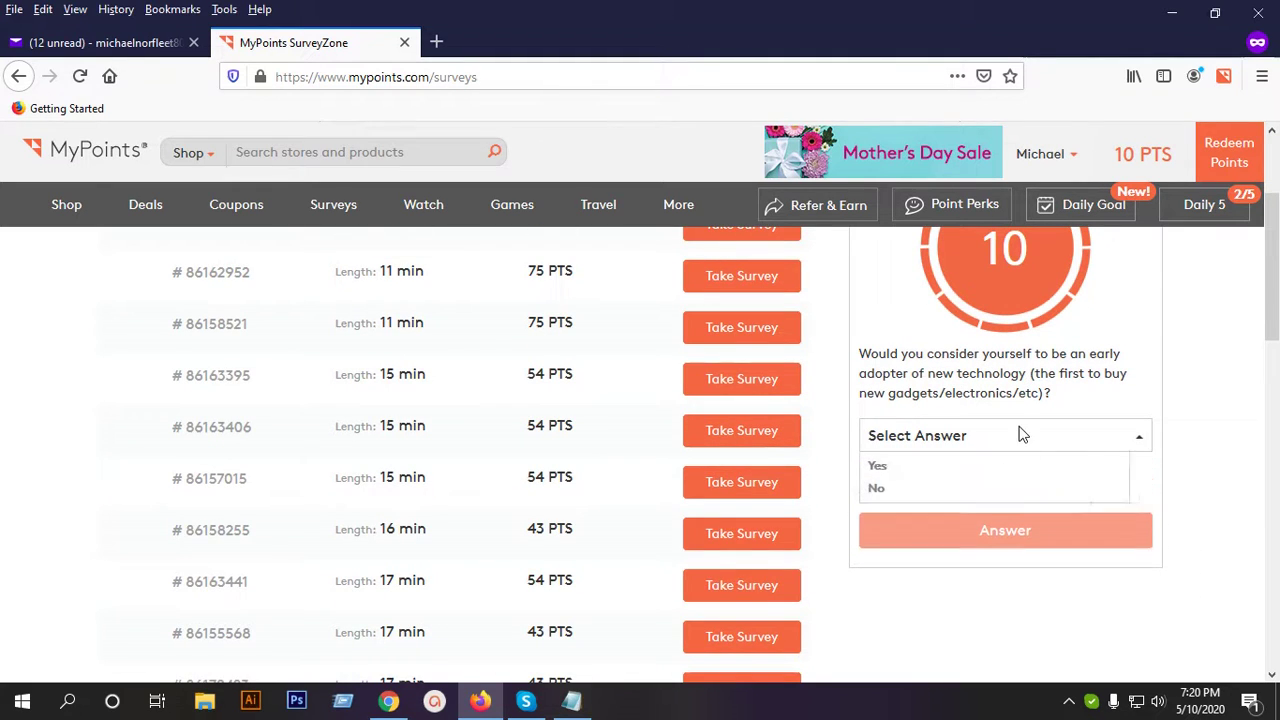
left_click(883, 467)
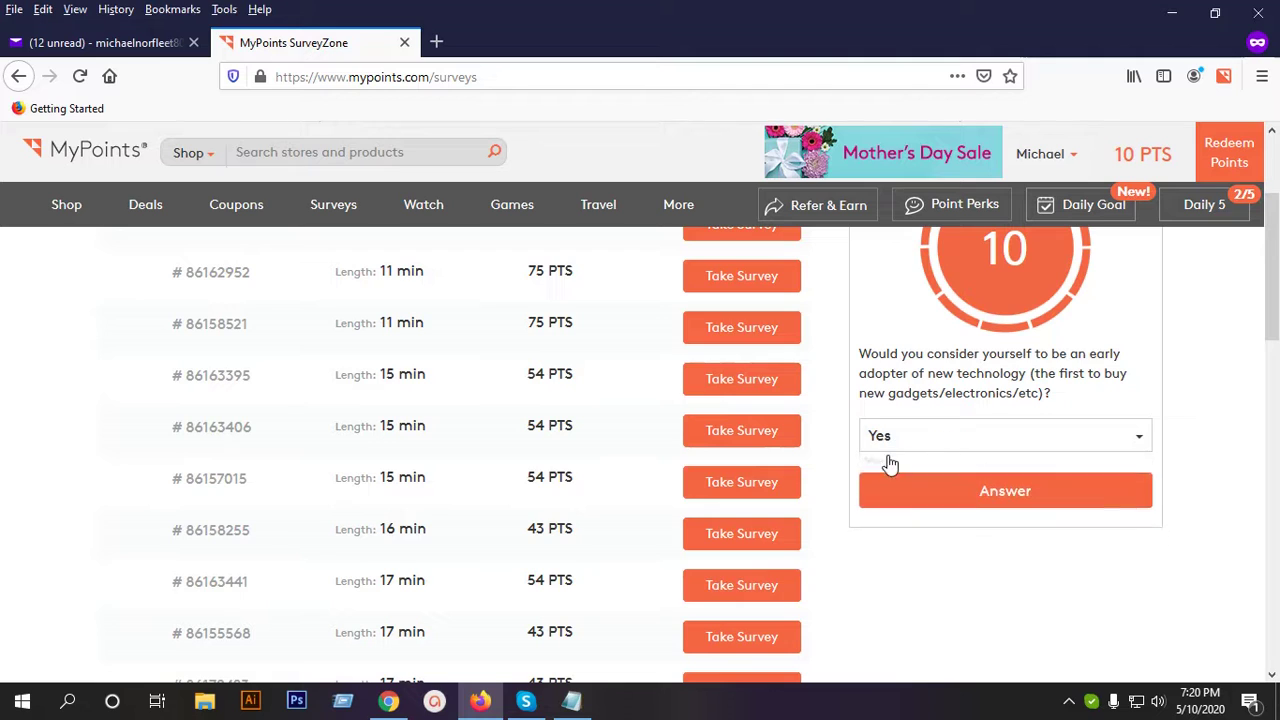
left_click(1044, 484)
Answer the game-types question with Puzzle and Fighting.
left_click(987, 418)
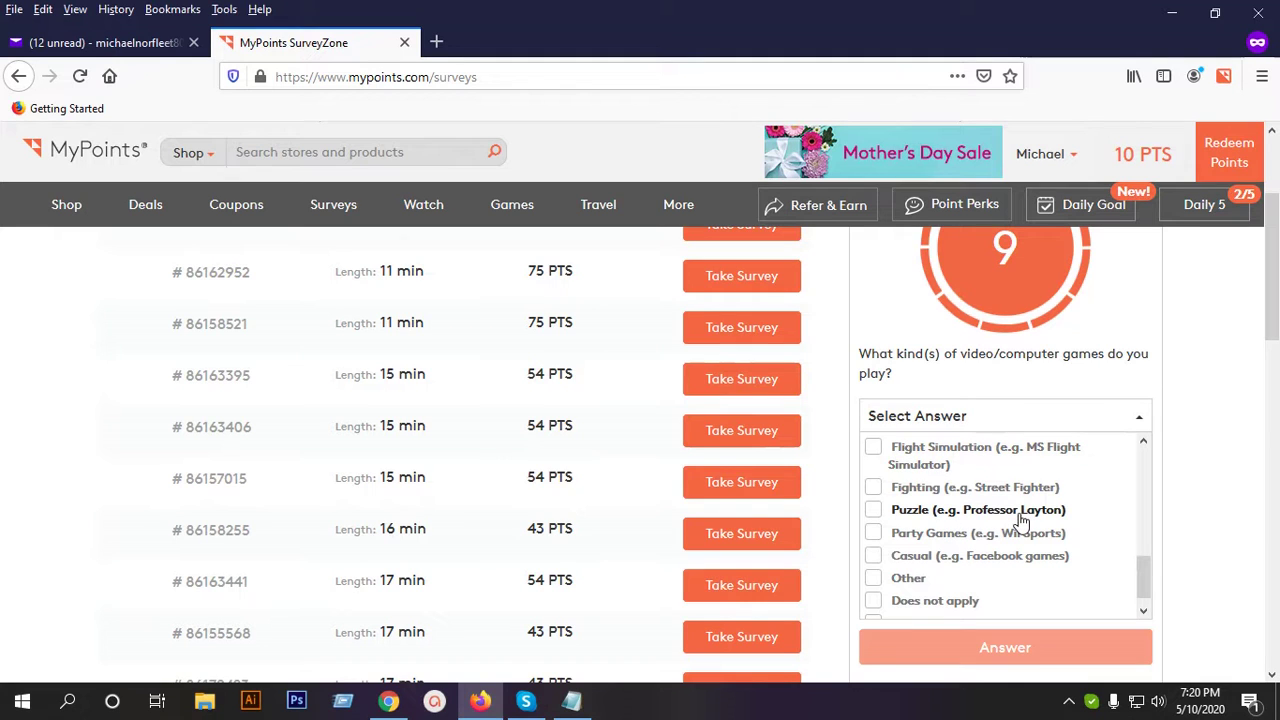
left_click(976, 518)
scroll(1040, 518, "down", 1)
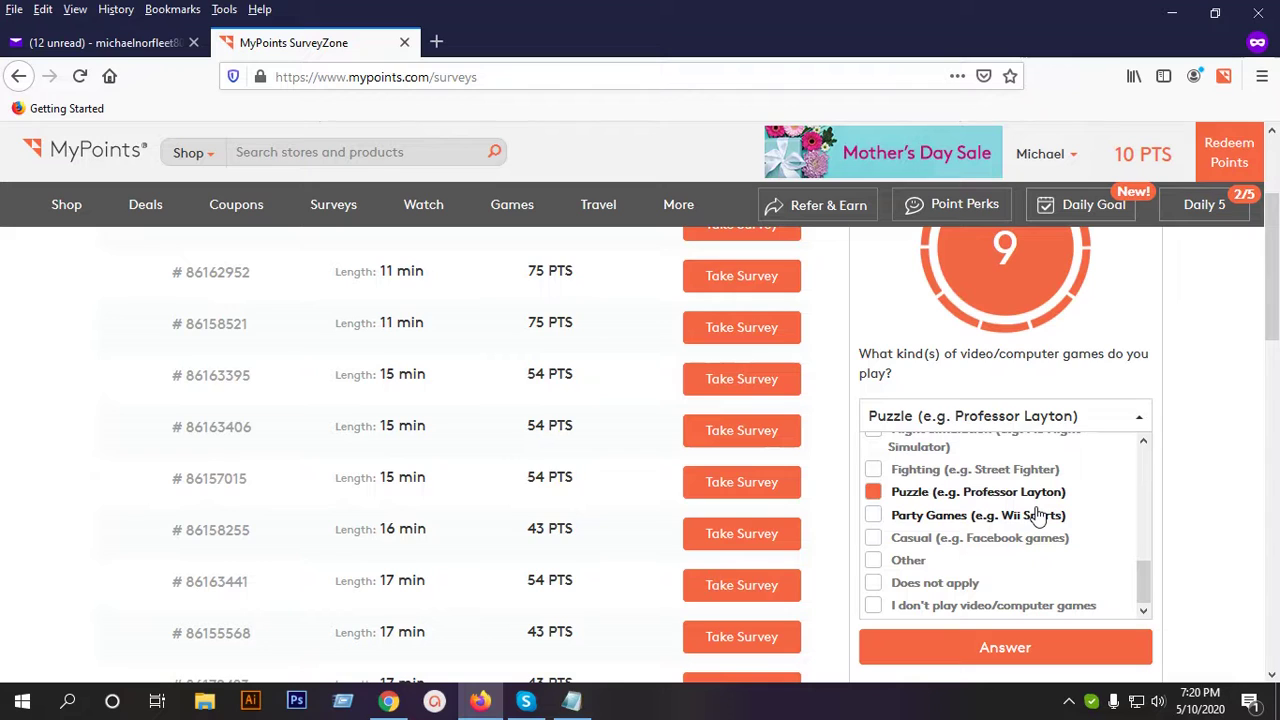
left_click(962, 470)
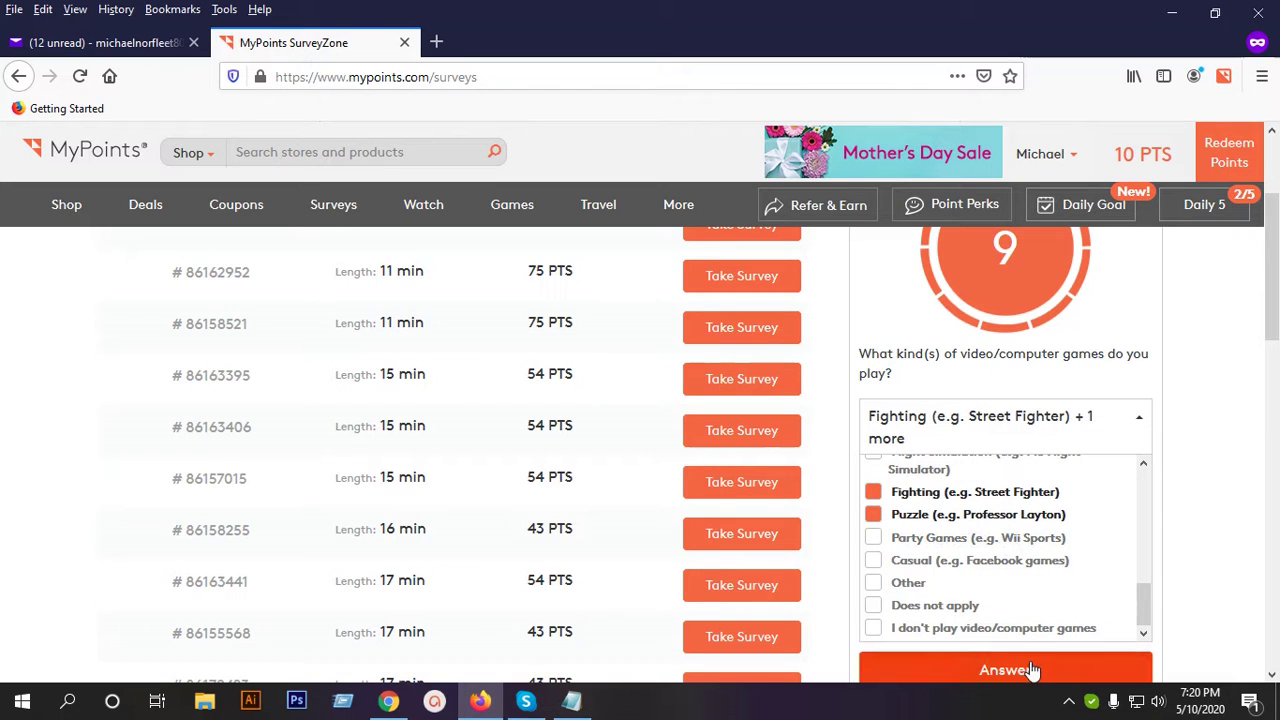
left_click(1033, 670)
left_click(975, 488)
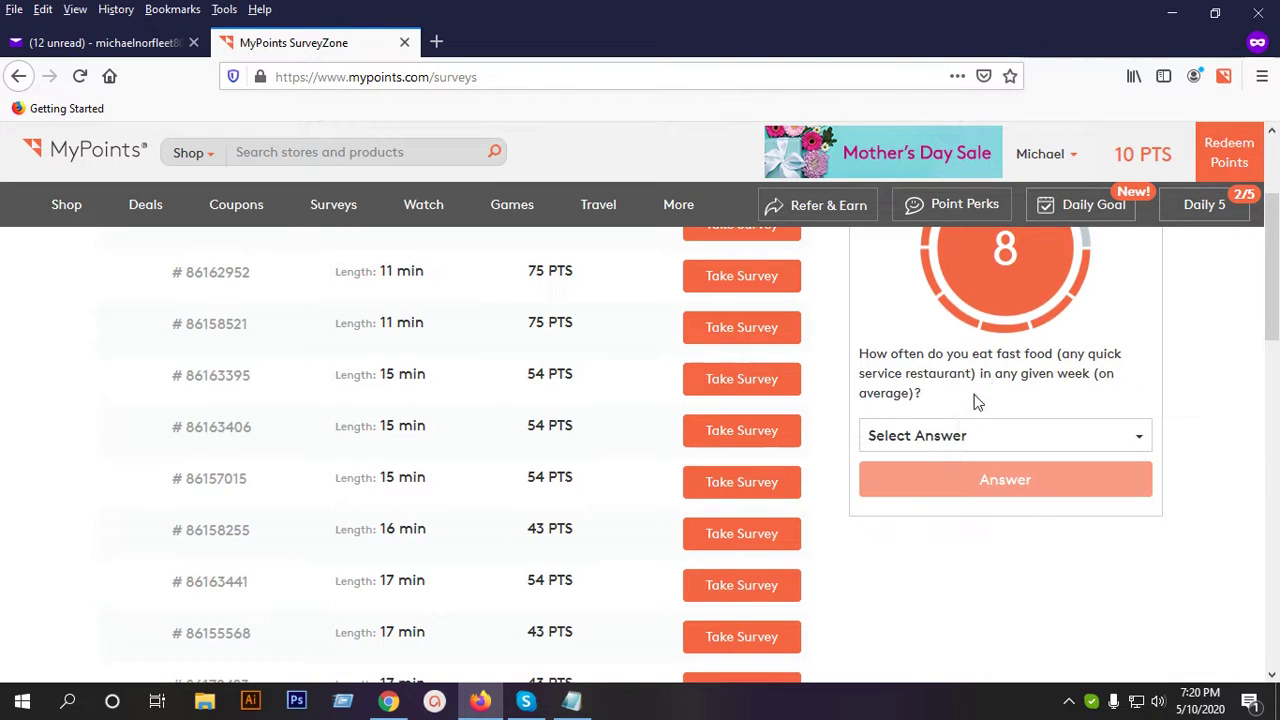
Answer the fast-food question with Four to six times per week.
left_click(1000, 440)
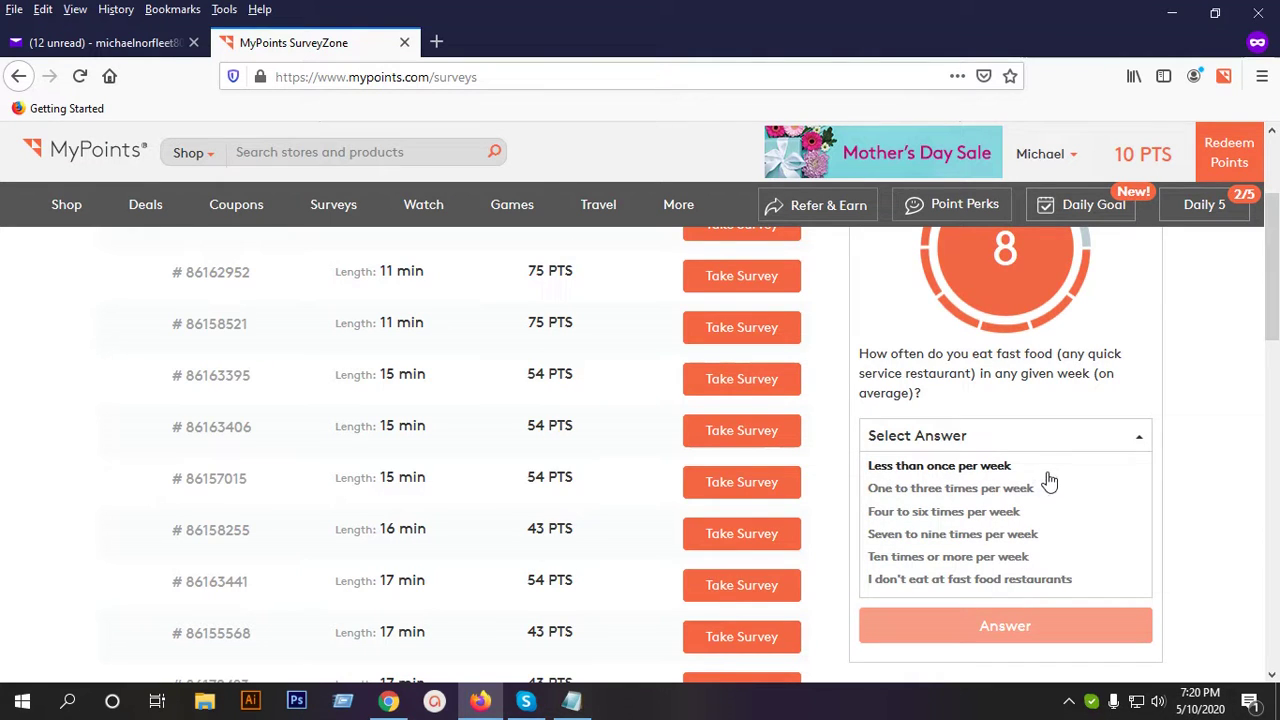
left_click(991, 514)
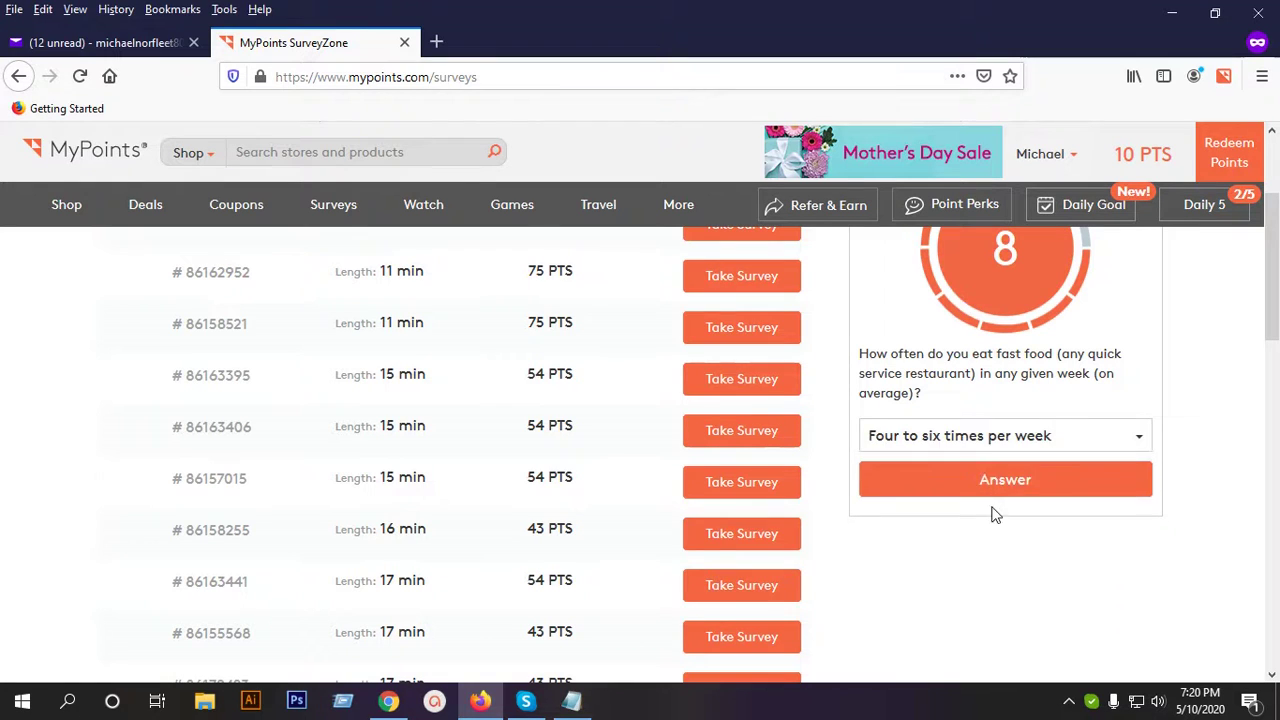
left_click(995, 484)
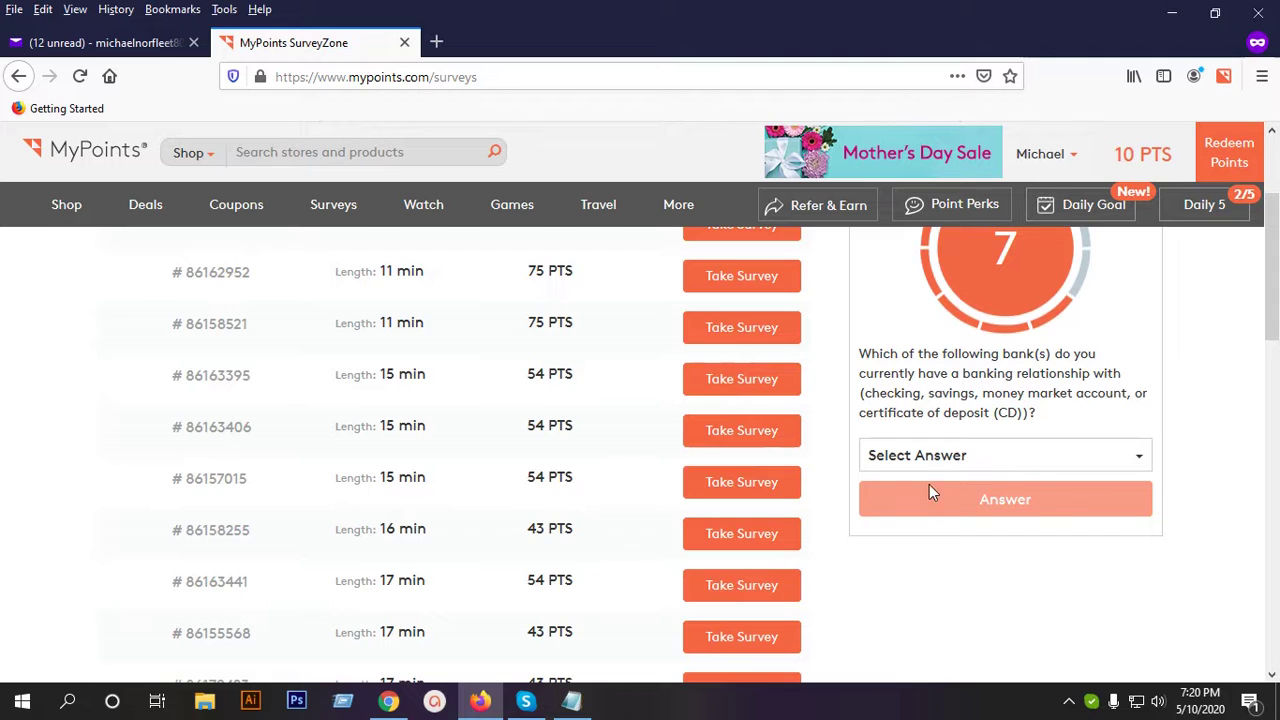
Answer the banking question with USAA, U.S. Bank and SunTrust.
left_click(998, 458)
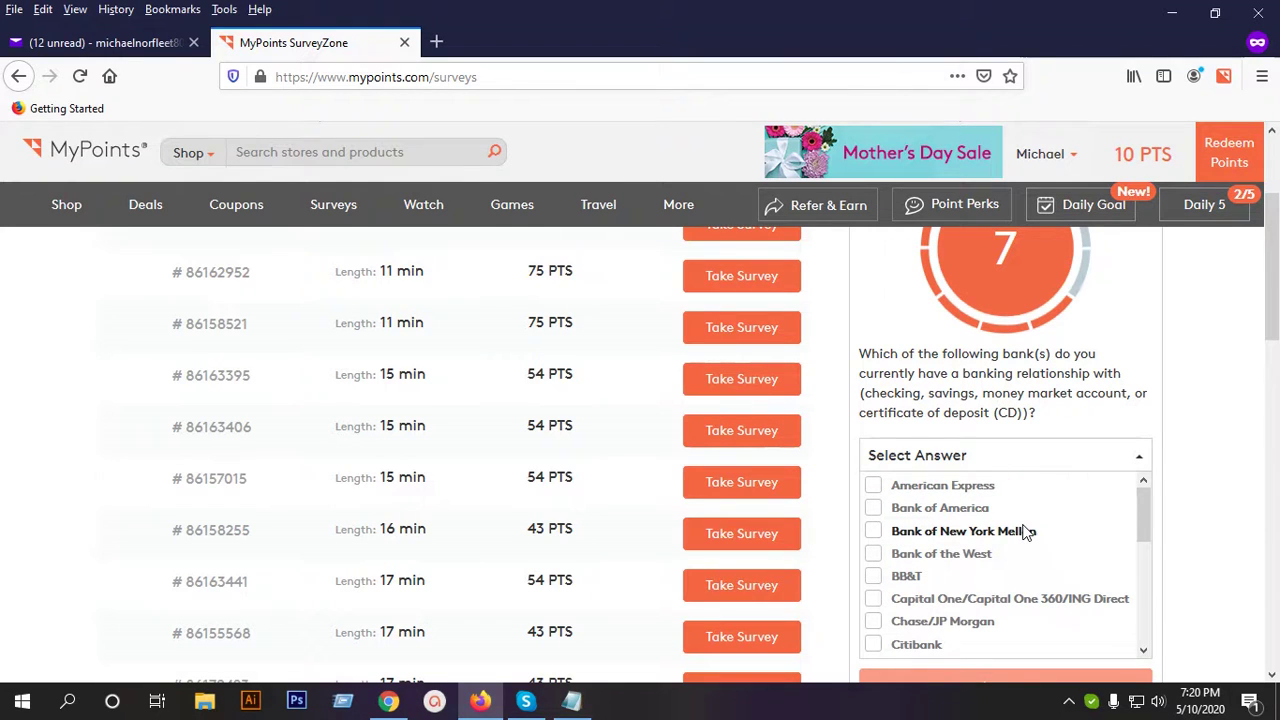
scroll(1000, 543, "down", 5)
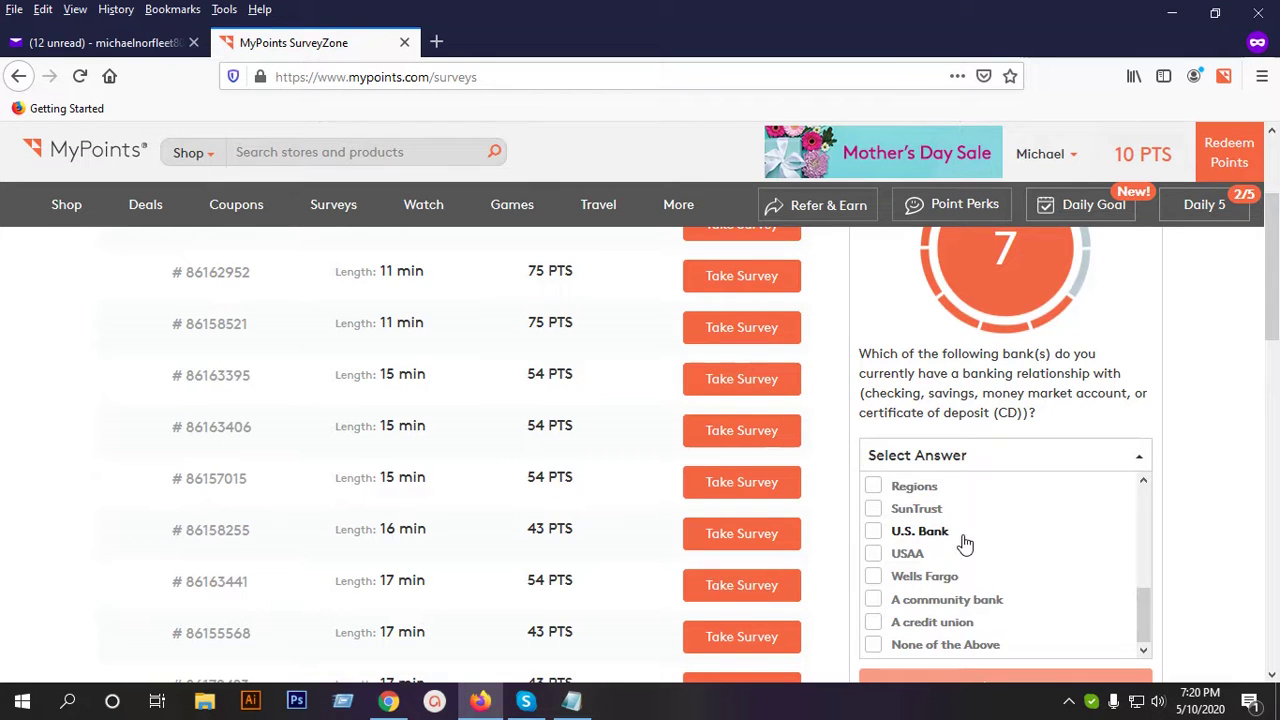
left_click(922, 558)
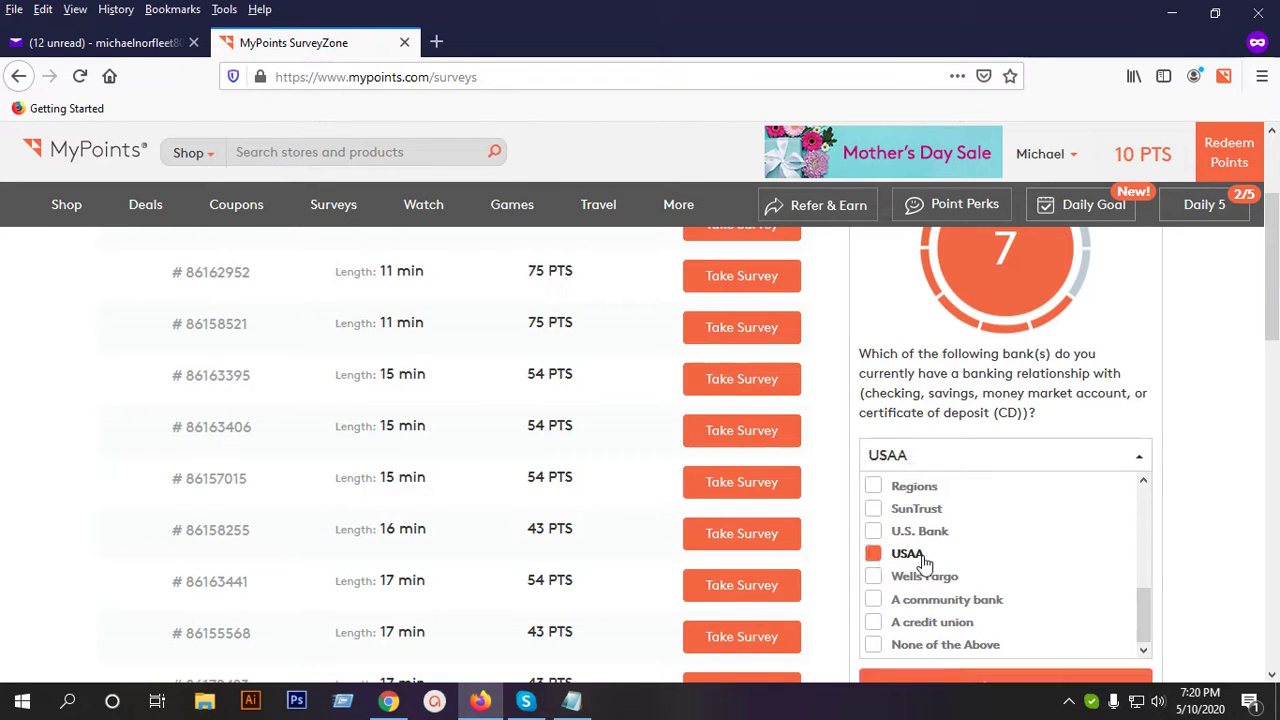
left_click(928, 538)
left_click(928, 514)
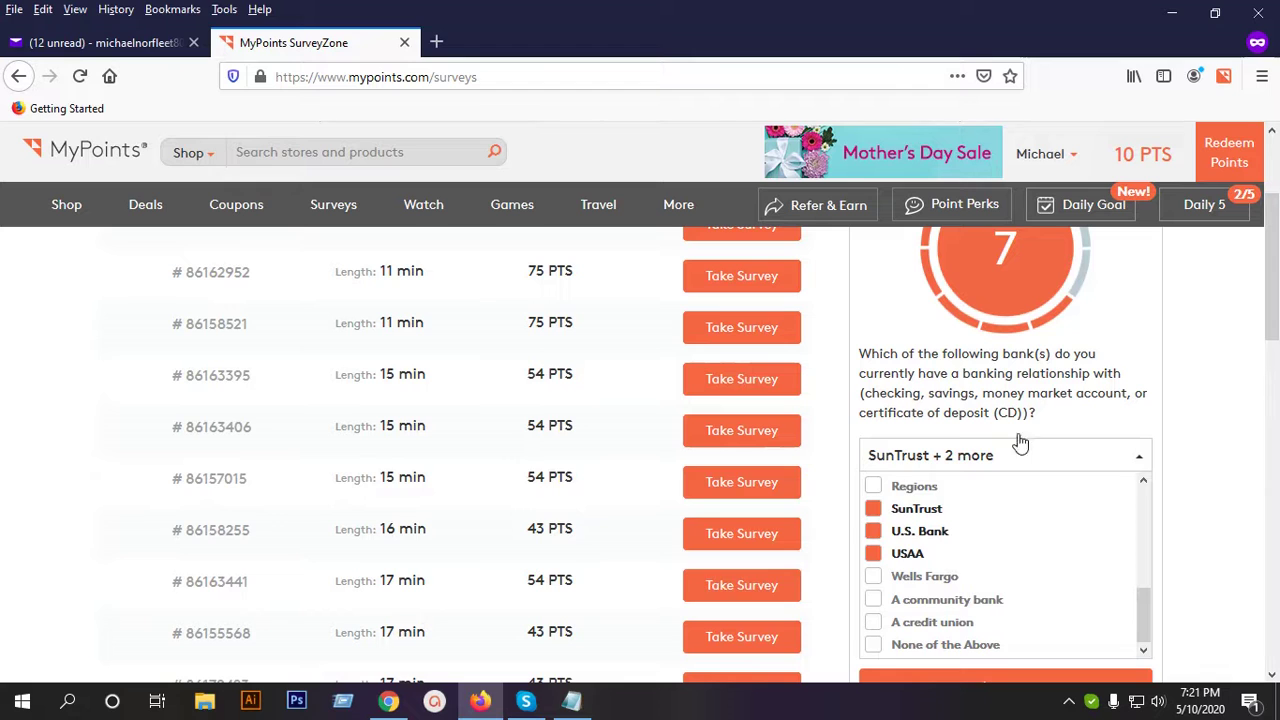
scroll(1046, 591, "down", 2)
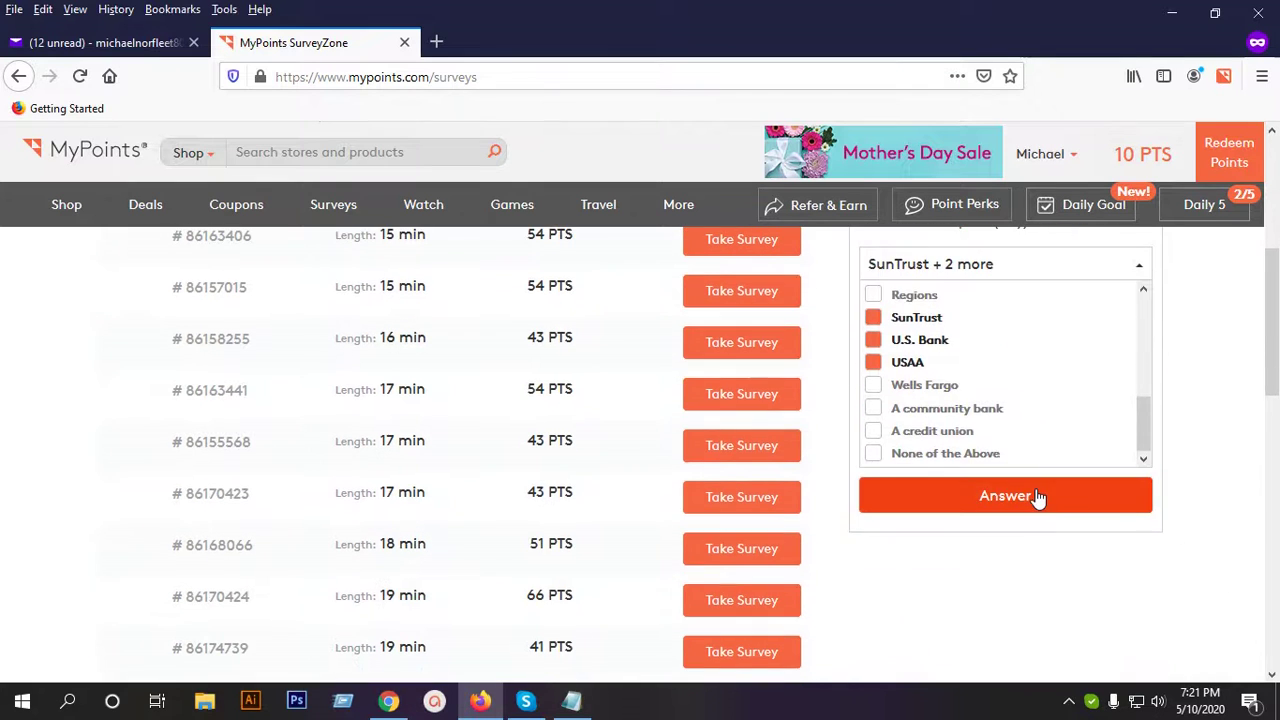
left_click(1037, 500)
Answer the glasses or contact lenses question with Glasses.
scroll(1033, 497, "up", 3)
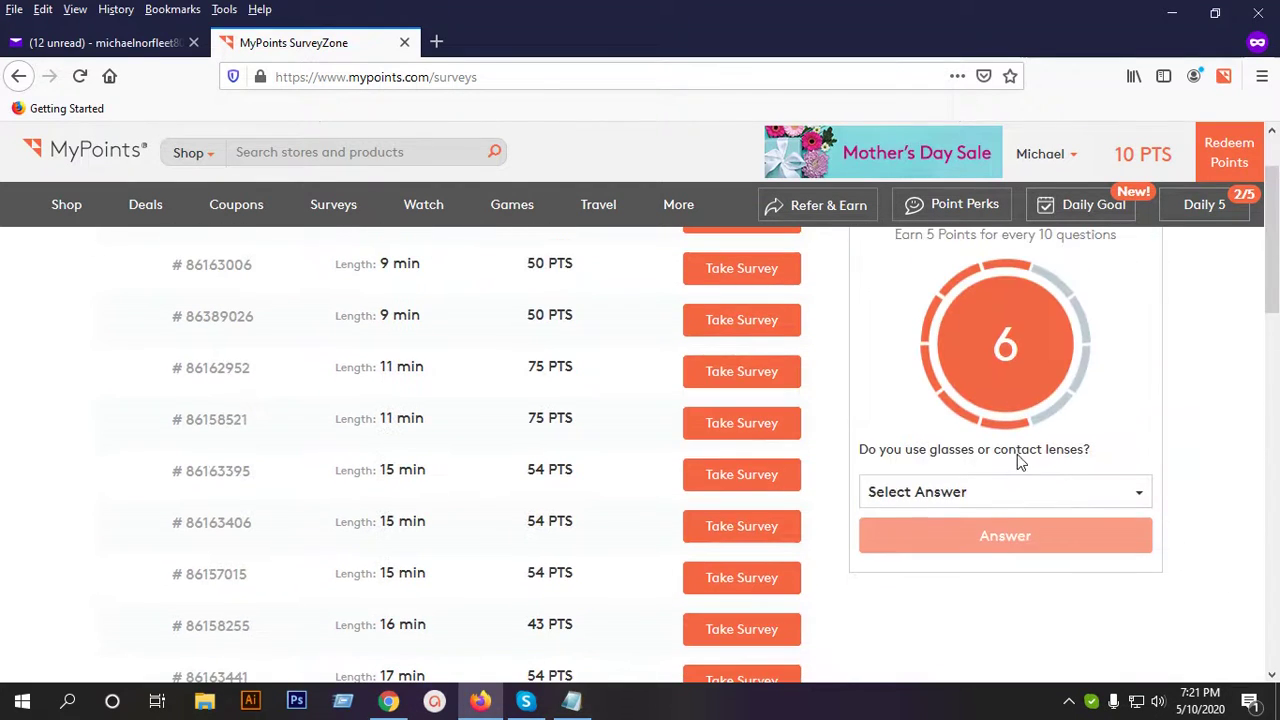
left_click(985, 497)
scroll(1066, 509, "down", 1)
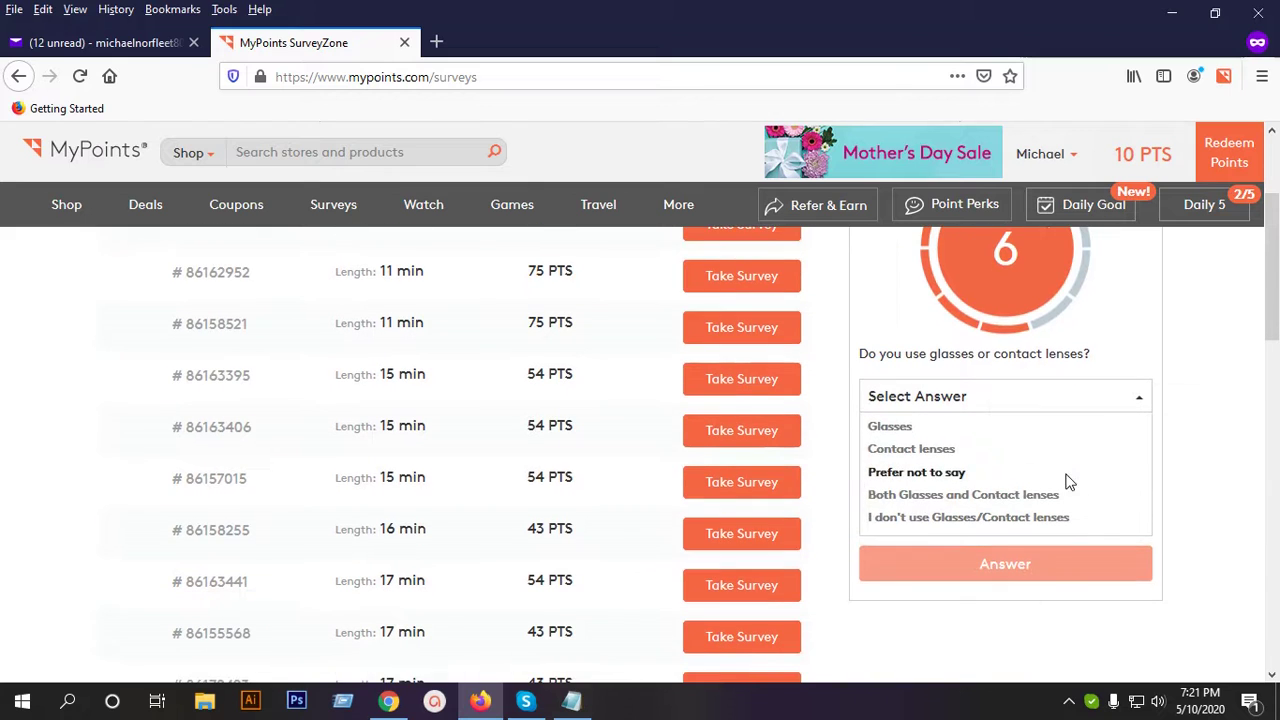
left_click(912, 430)
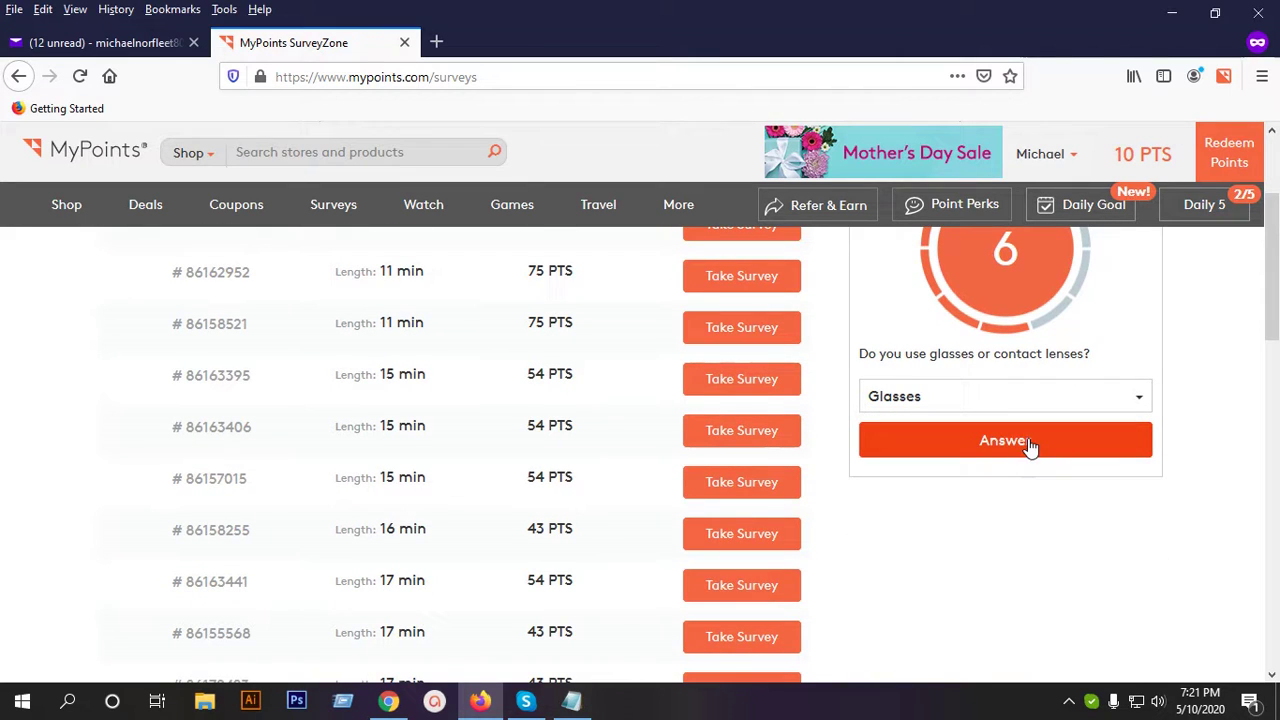
left_click(1030, 445)
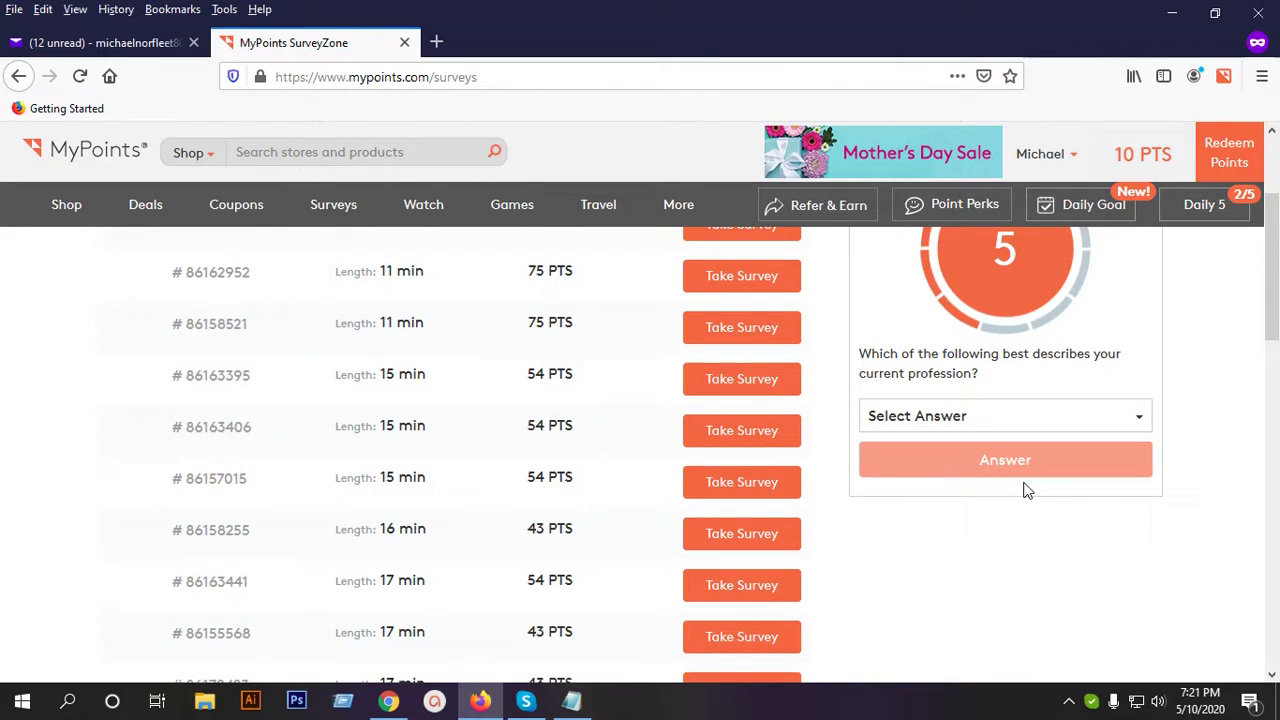
Answer the profession question with 'I don't work in the education industry'.
left_click(1043, 427)
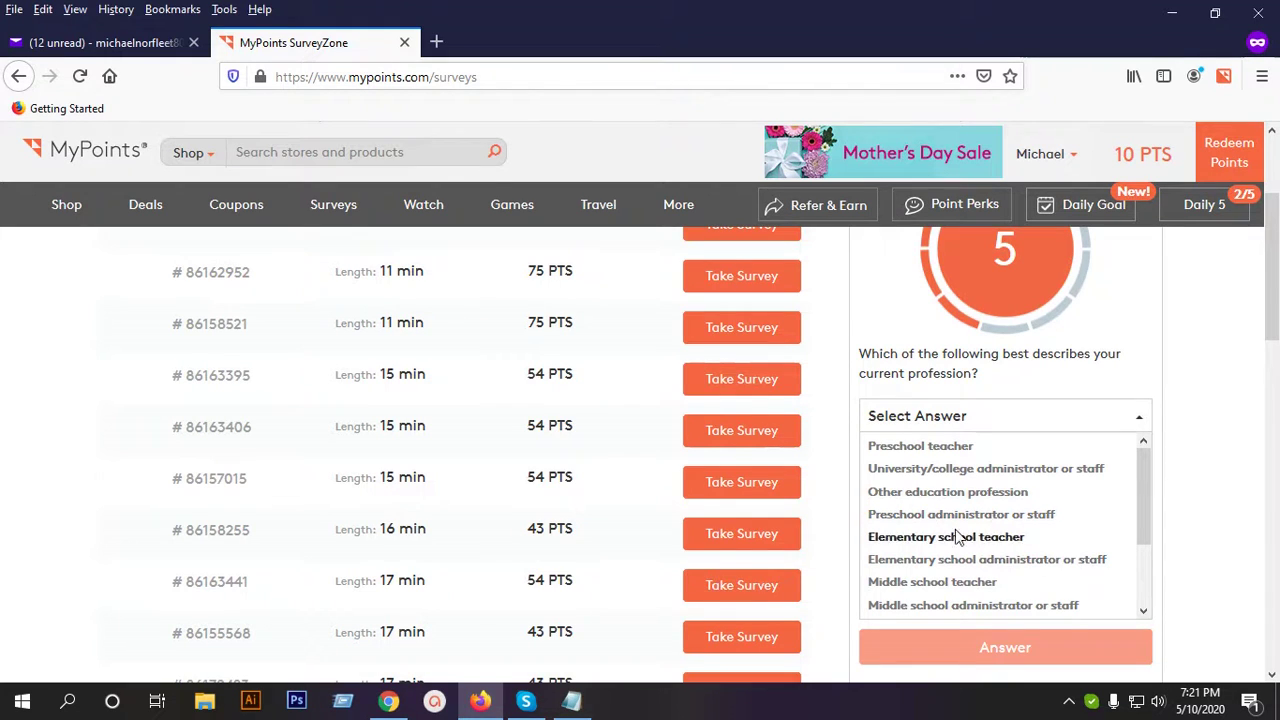
scroll(1010, 525, "down", 2)
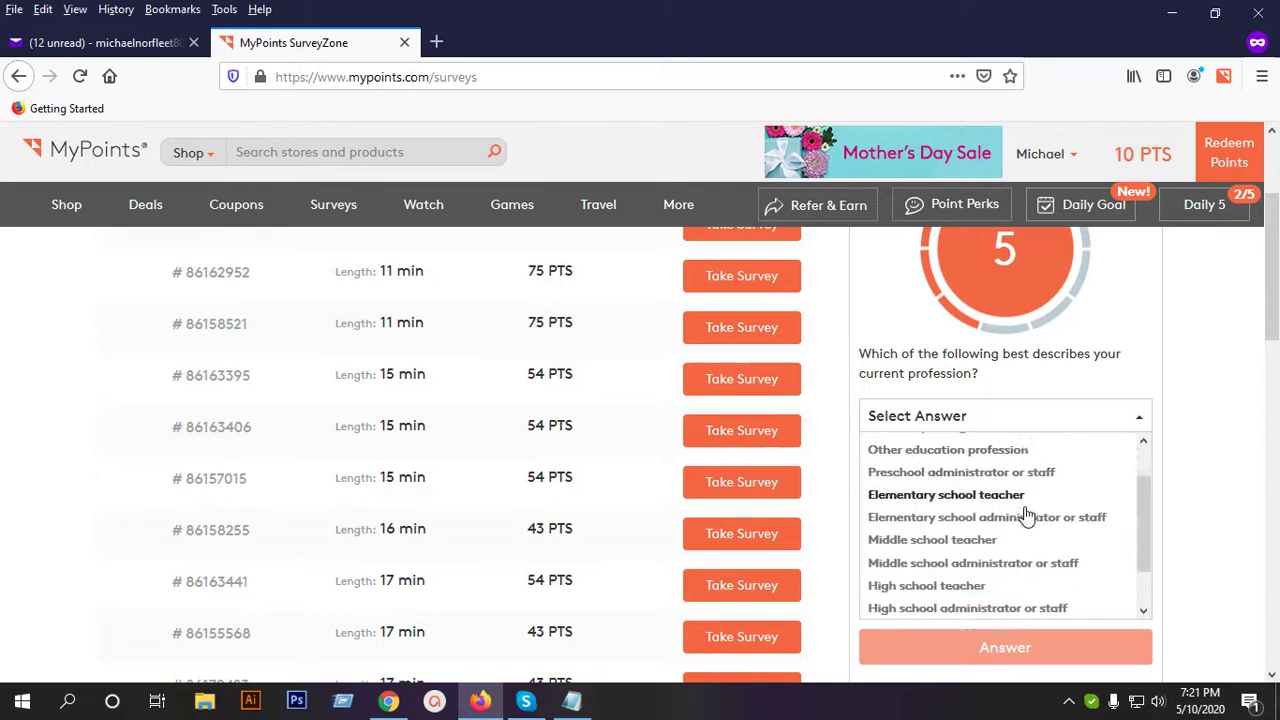
scroll(1014, 571, "down", 2)
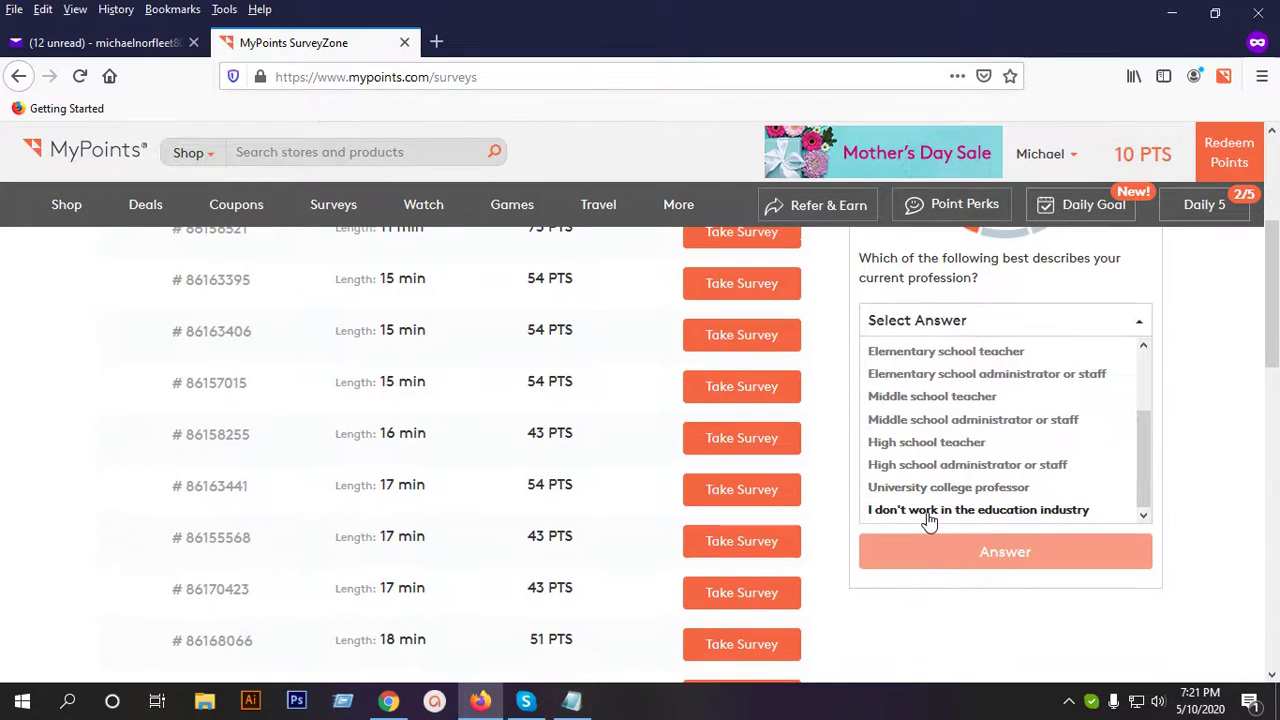
left_click(1048, 512)
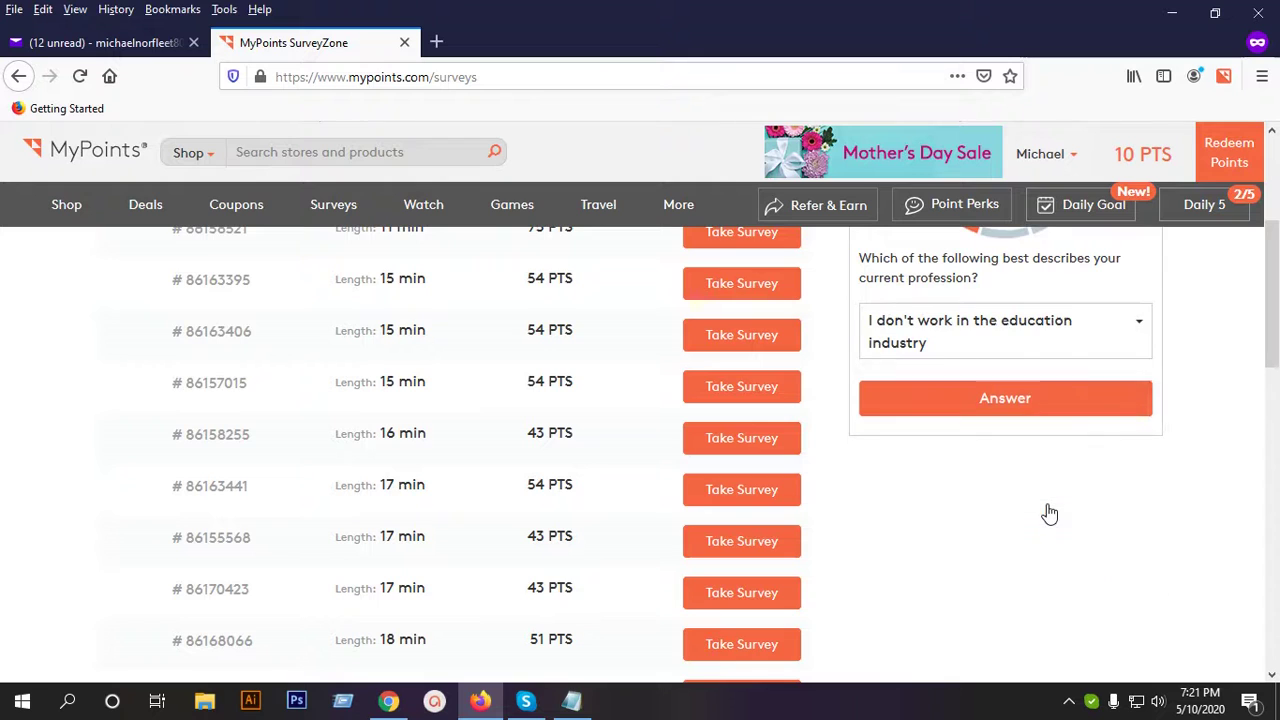
left_click(990, 392)
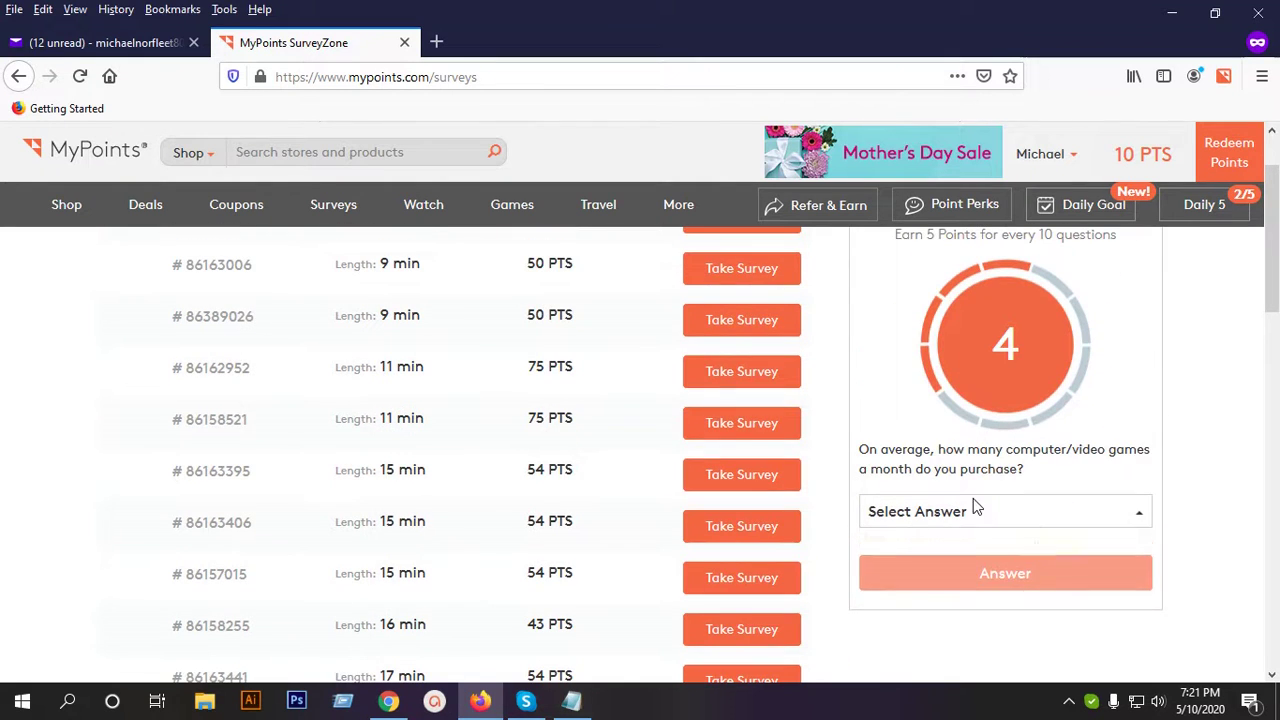
Answer the games-per-month question with 1 to 2 games.
left_click(975, 510)
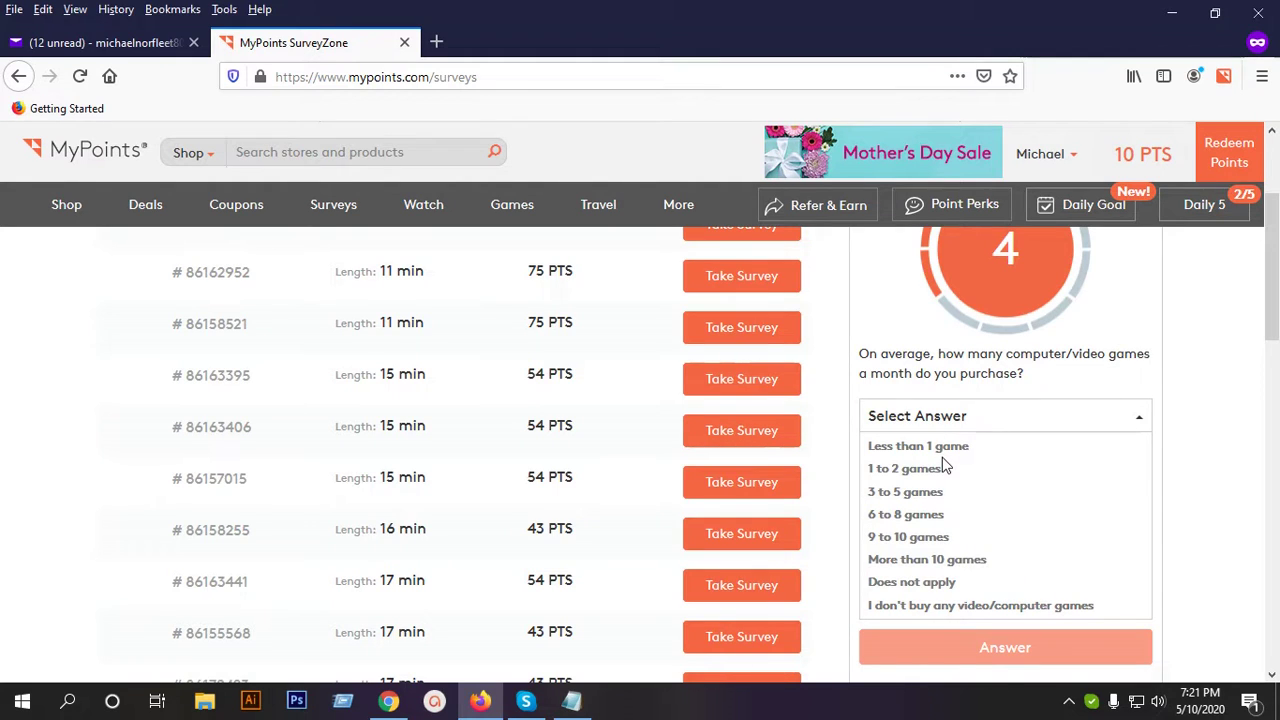
left_click(916, 468)
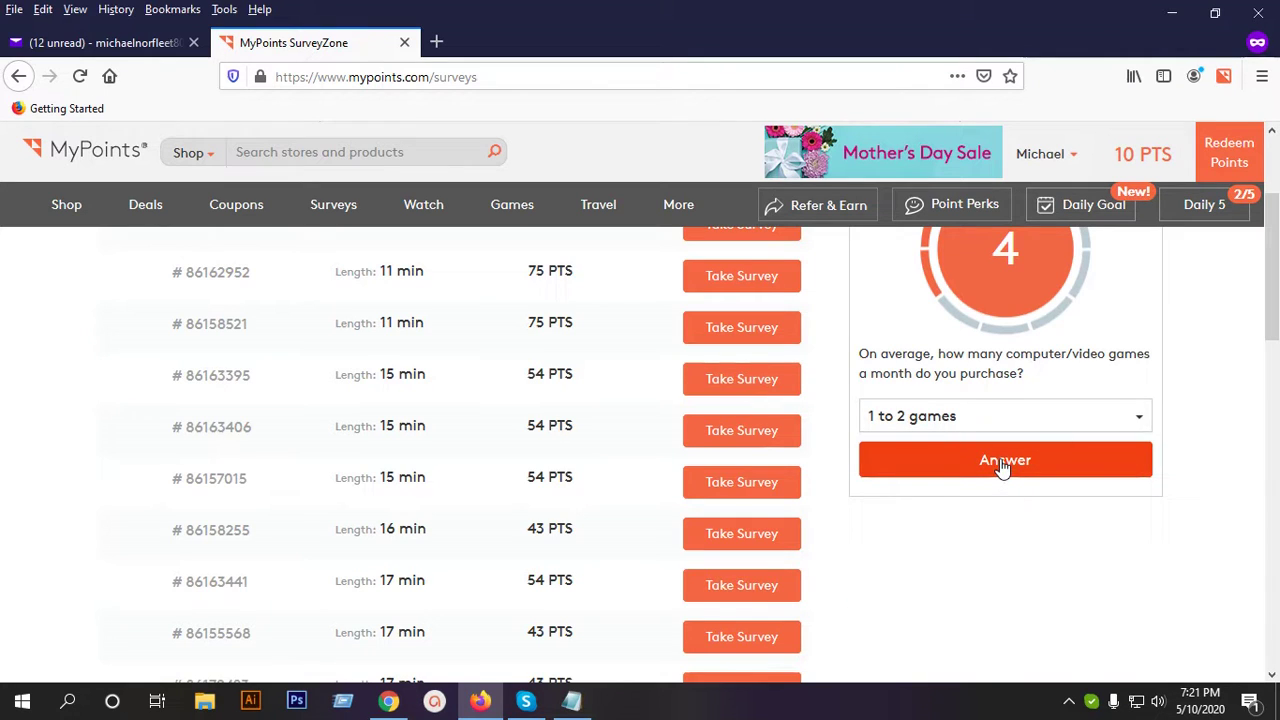
left_click(1002, 462)
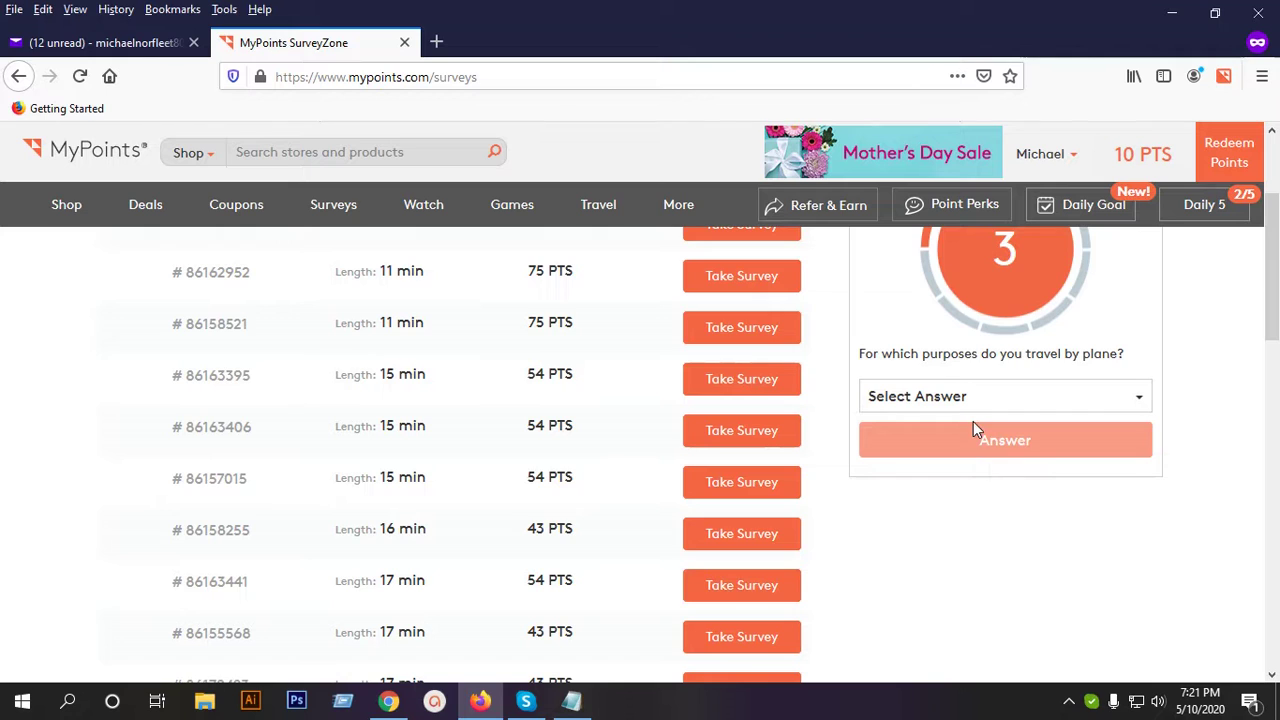
Answer travel purpose 'Both, Leisure and Business' and flight type 'Both domestic and international'.
left_click(1045, 396)
left_click(995, 469)
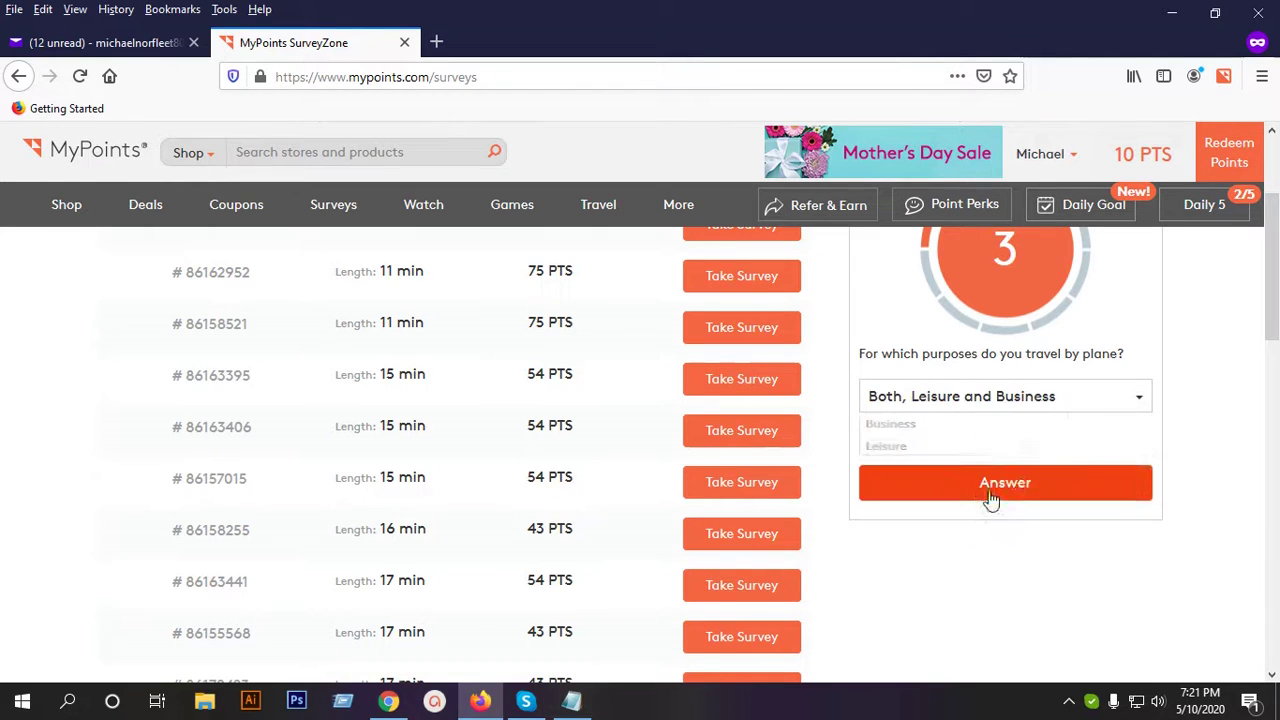
left_click(1019, 440)
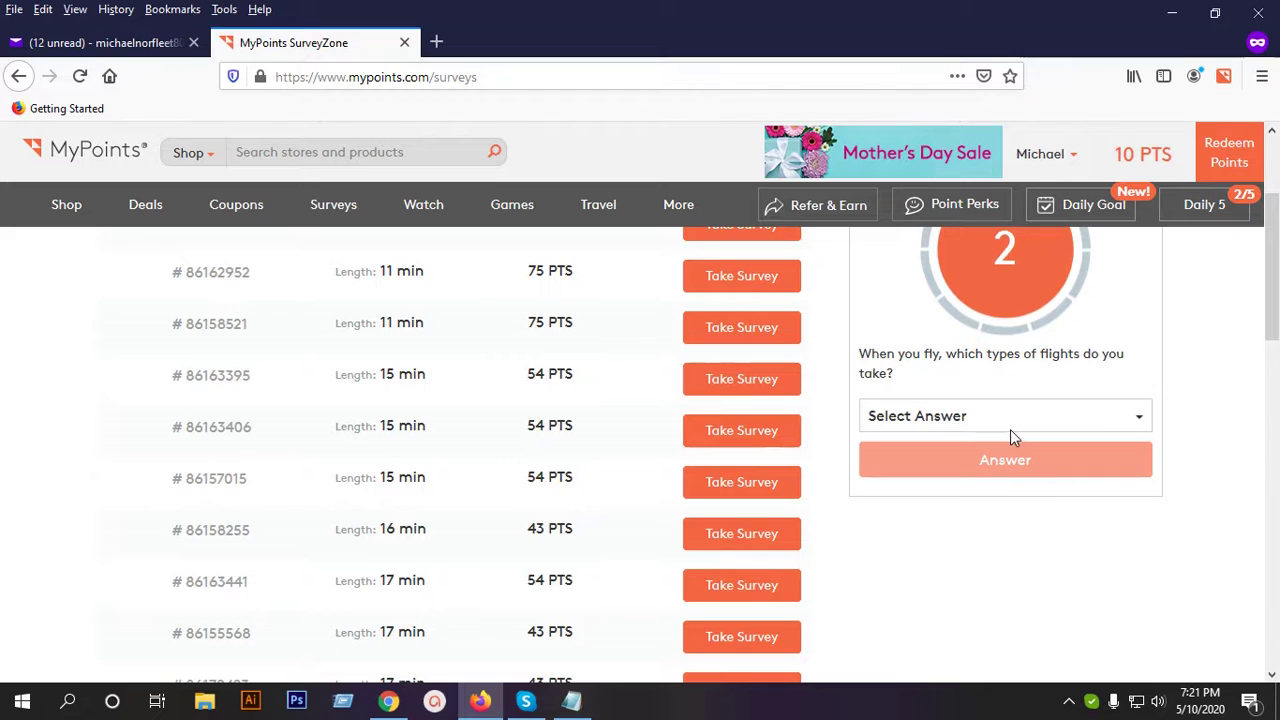
left_click(990, 420)
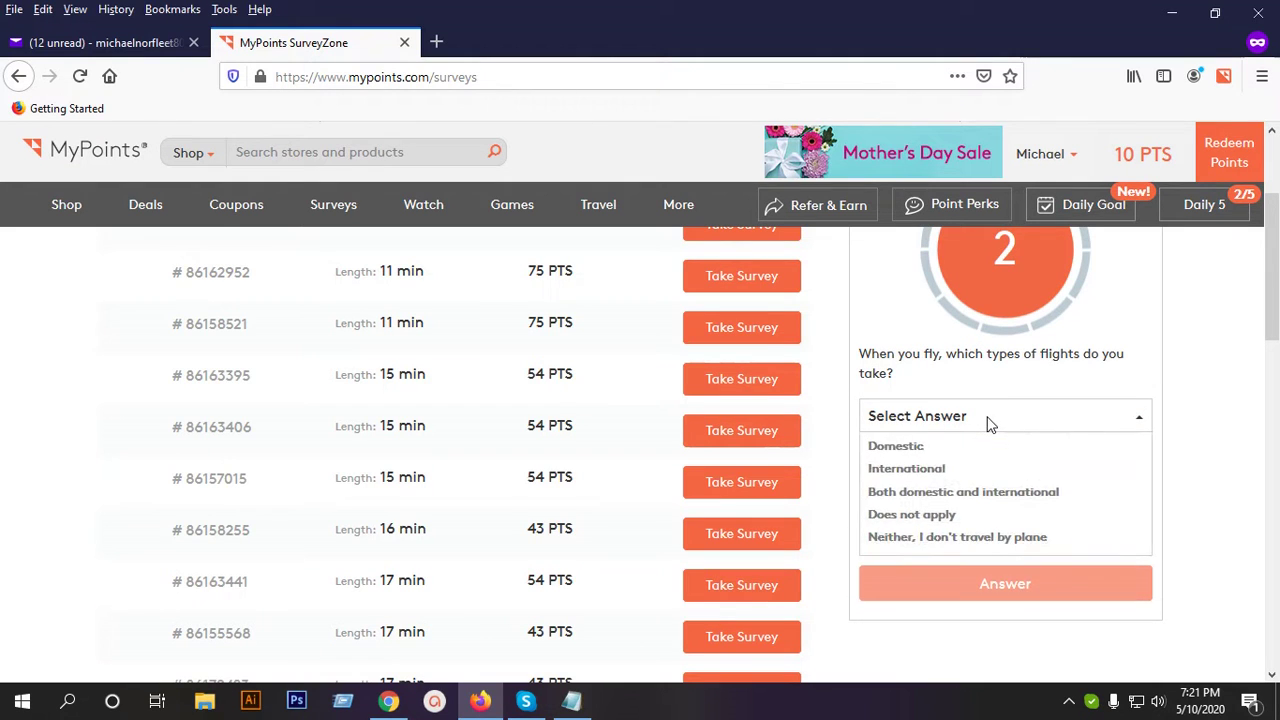
left_click(924, 491)
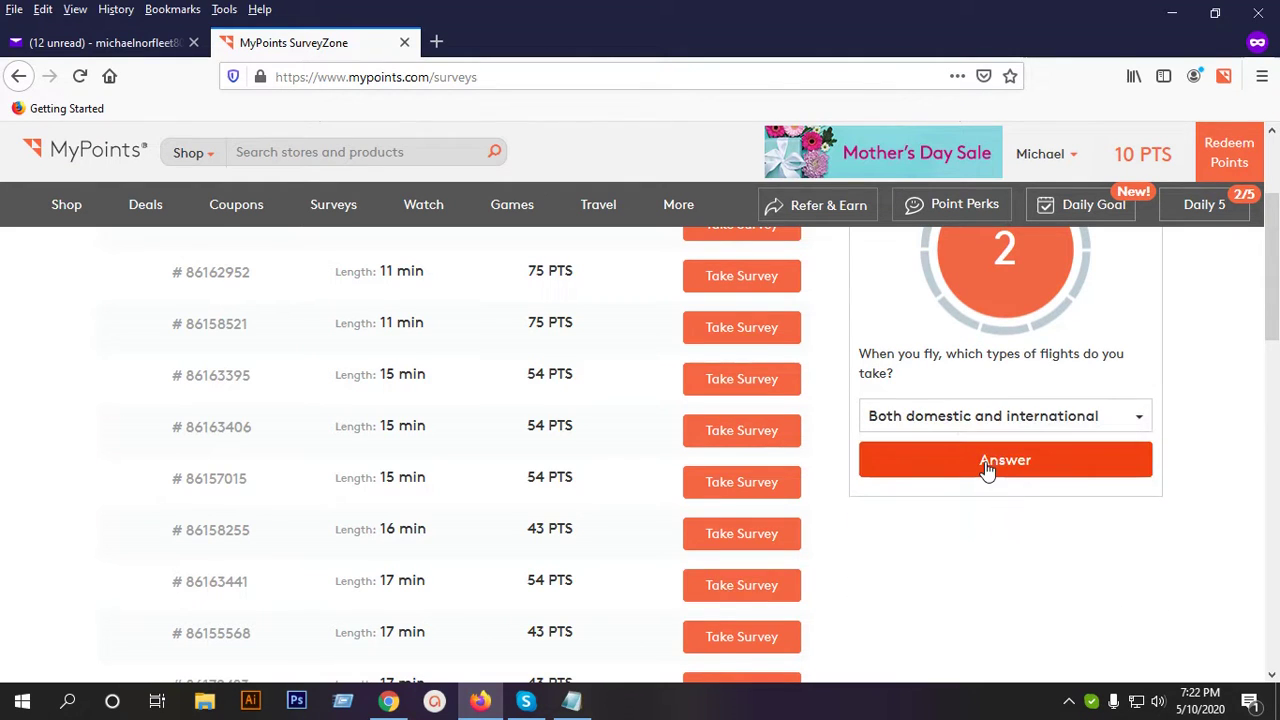
left_click(987, 468)
Answer the airlines question with Northwest, Southwest and Delta to earn +5 points.
left_click(1025, 420)
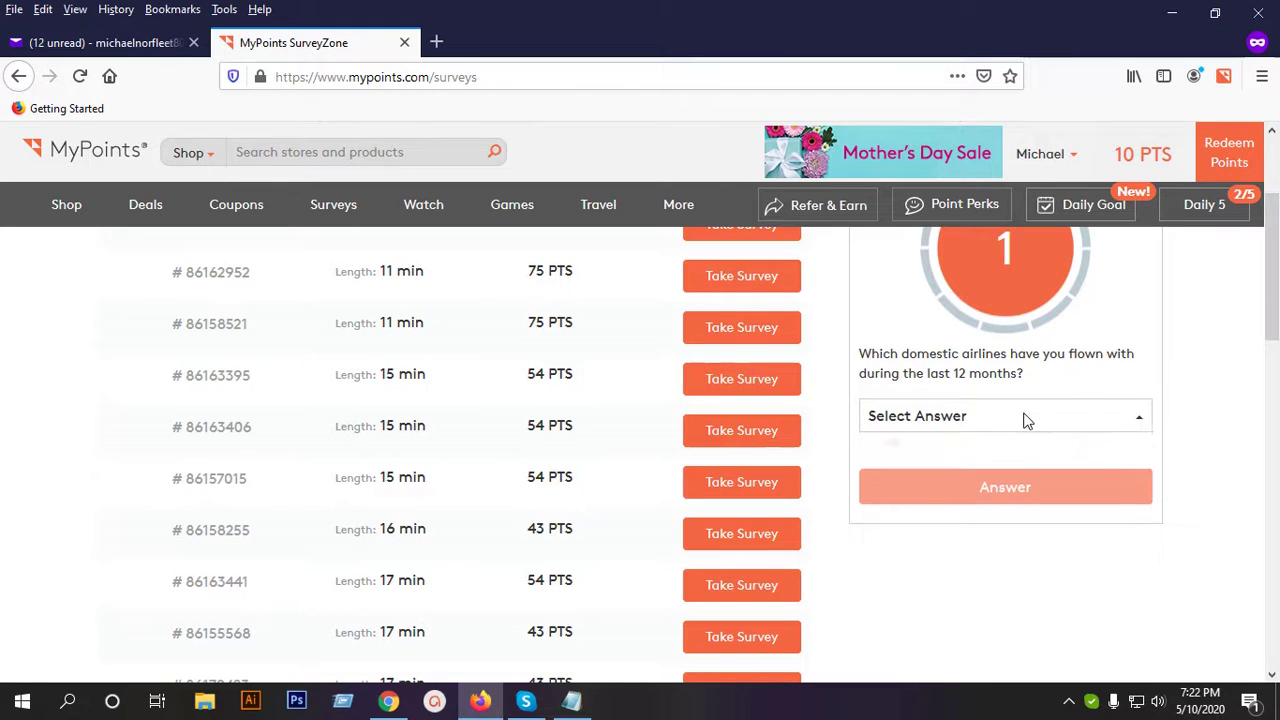
scroll(995, 550, "down", 1)
scroll(995, 550, "down", 1)
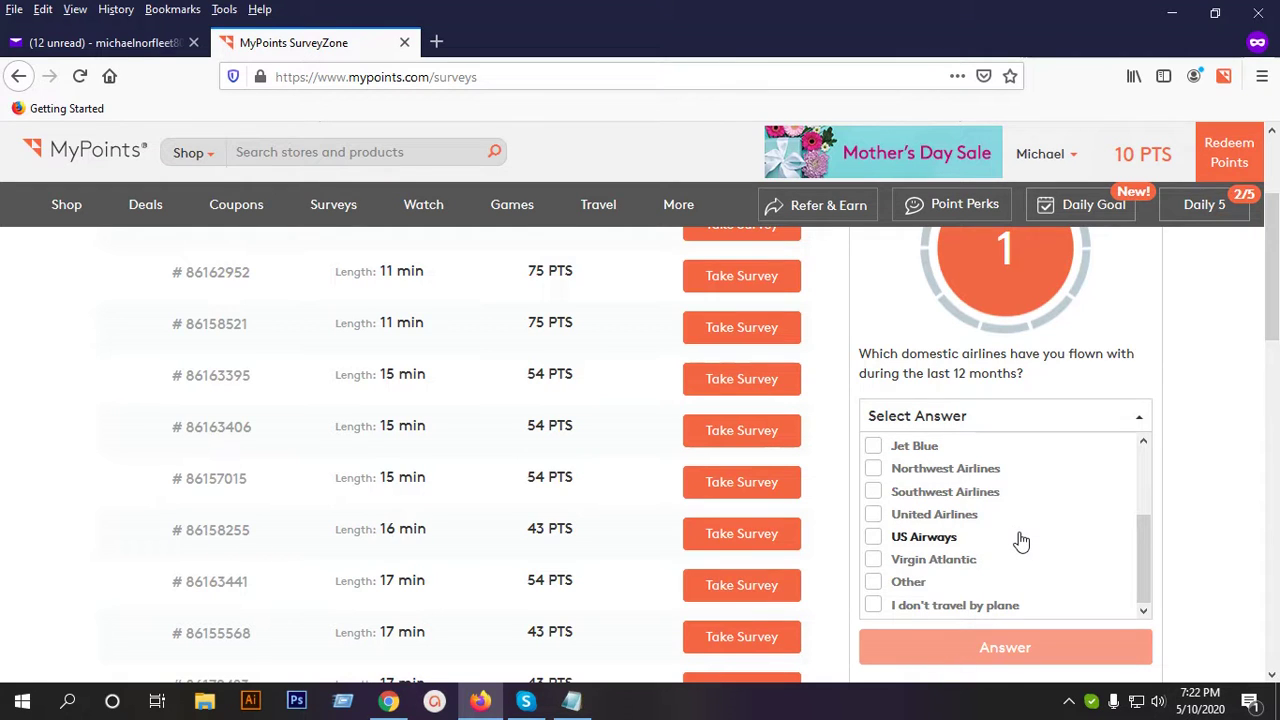
left_click(962, 469)
left_click(955, 492)
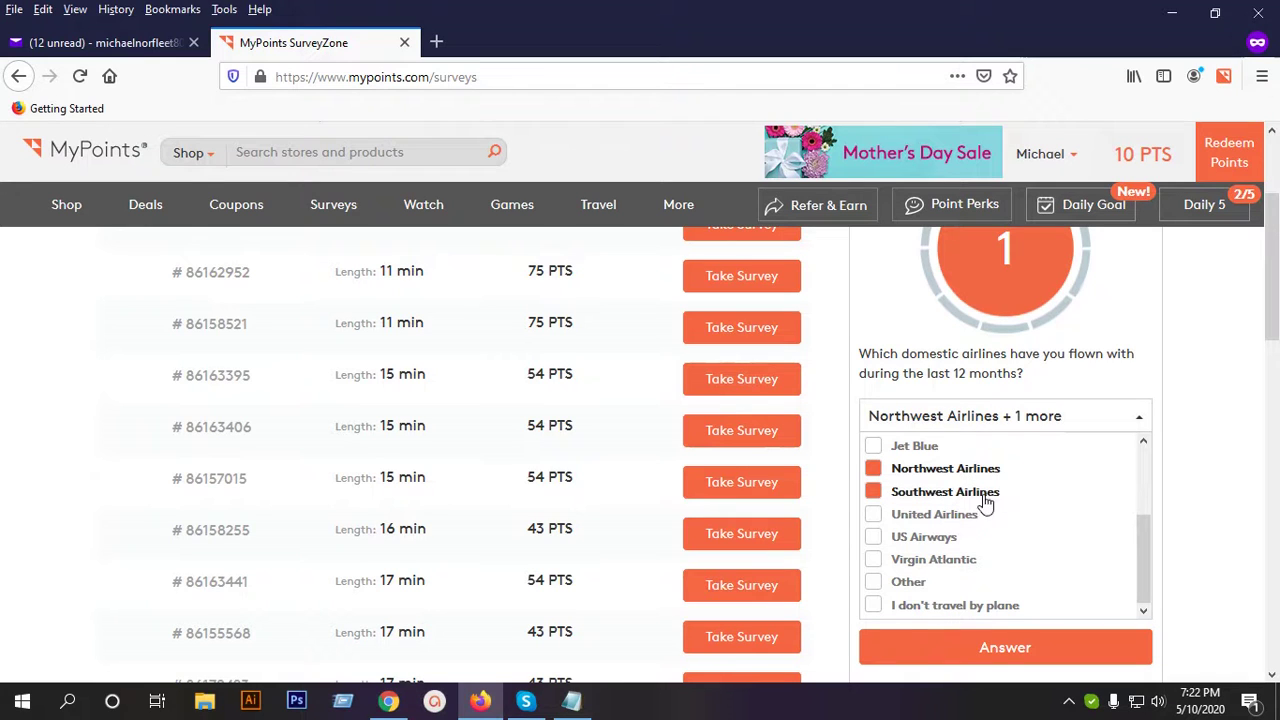
scroll(994, 528, "up", 2)
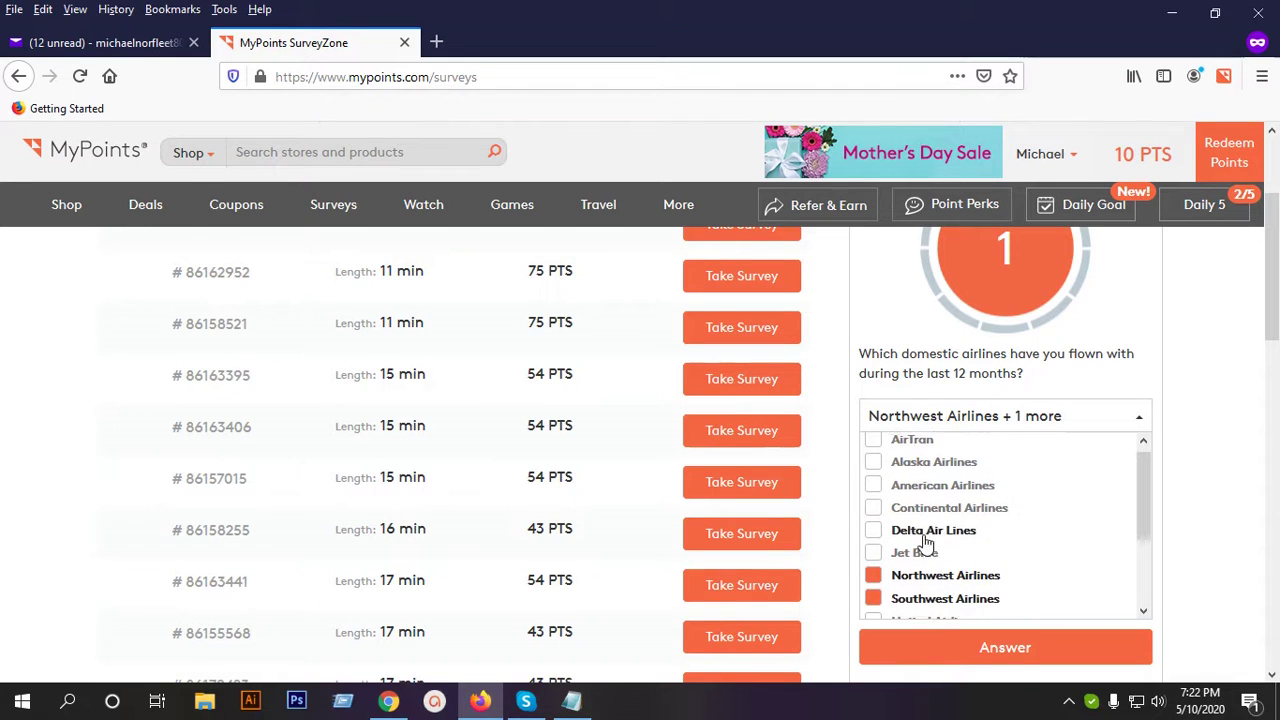
left_click(977, 418)
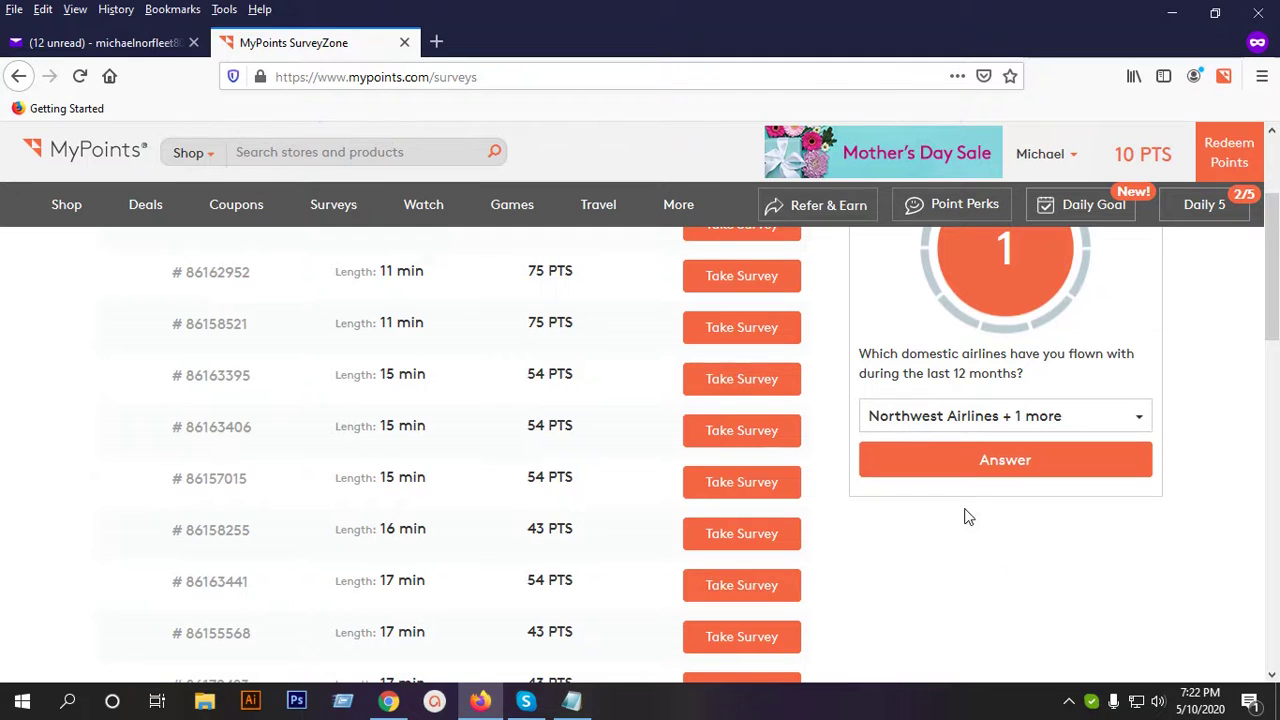
left_click(965, 530)
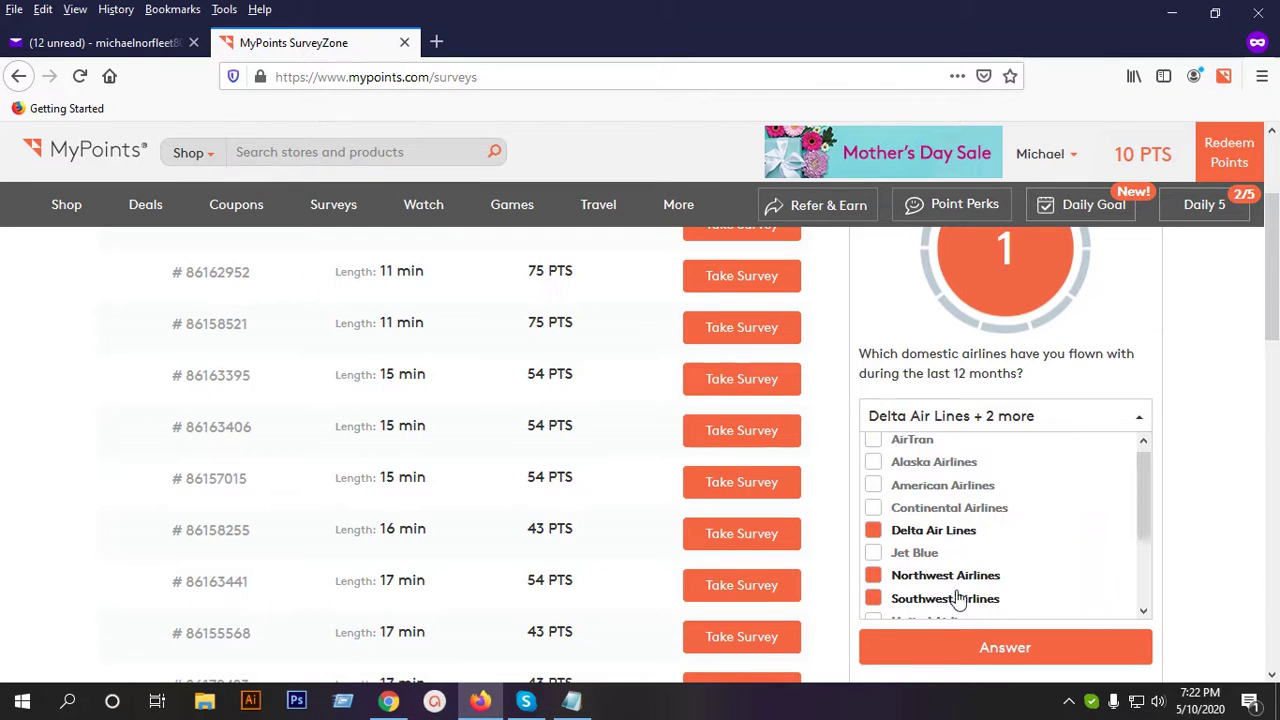
left_click(931, 626)
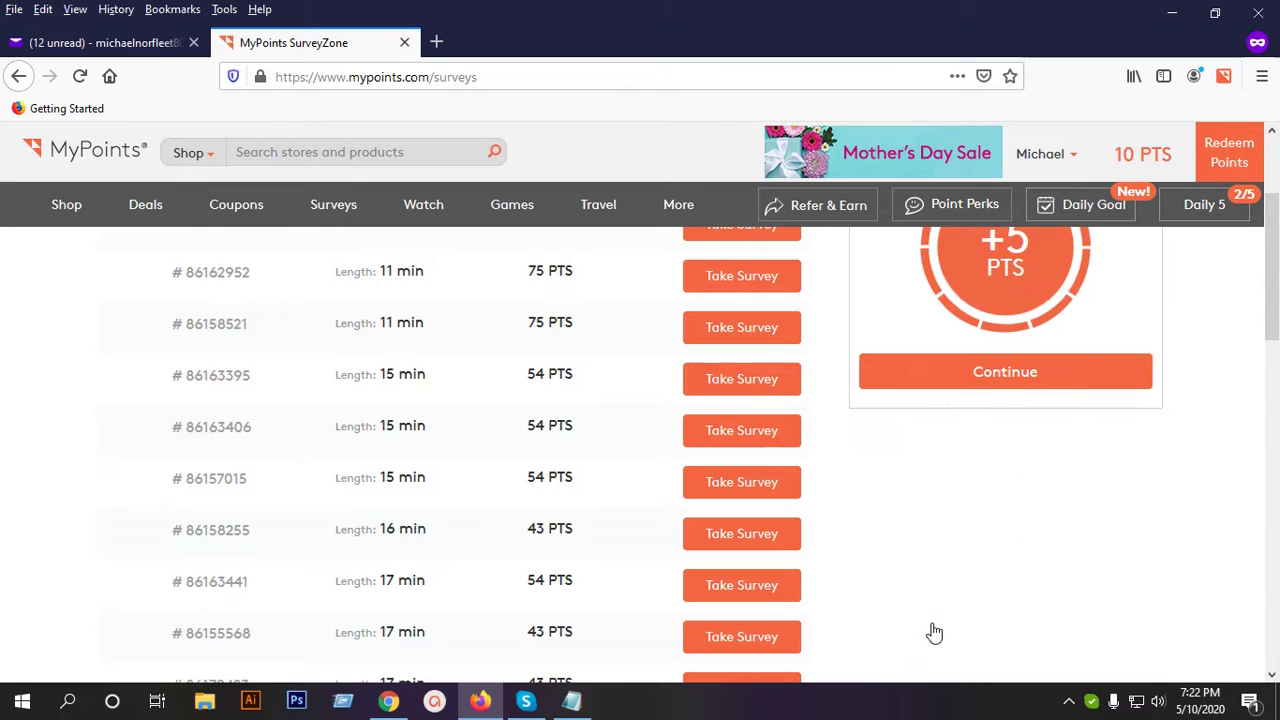
scroll(1054, 463, "up", 2)
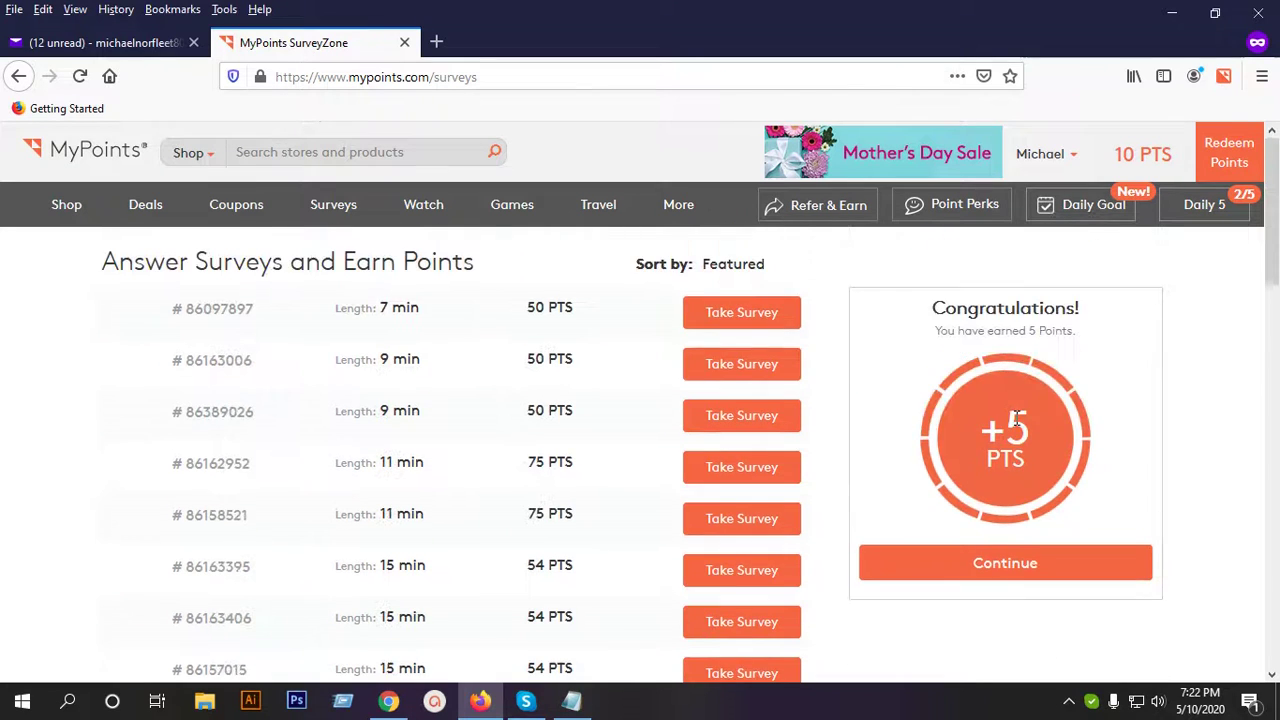
scroll(1014, 417, "down", 2)
Start the next round, answering next car purchase 'Next year' and phone type 'Smart Phone'.
left_click(1006, 373)
scroll(1023, 388, "up", 2)
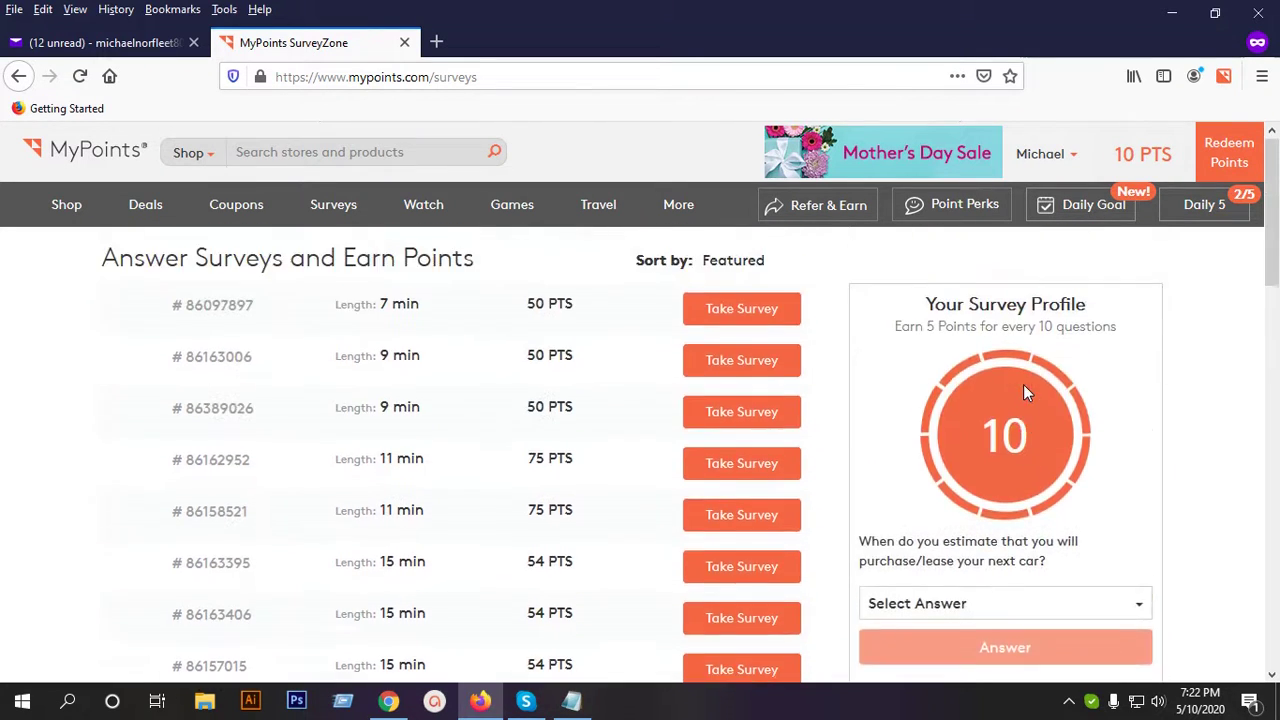
scroll(1075, 340, "down", 2)
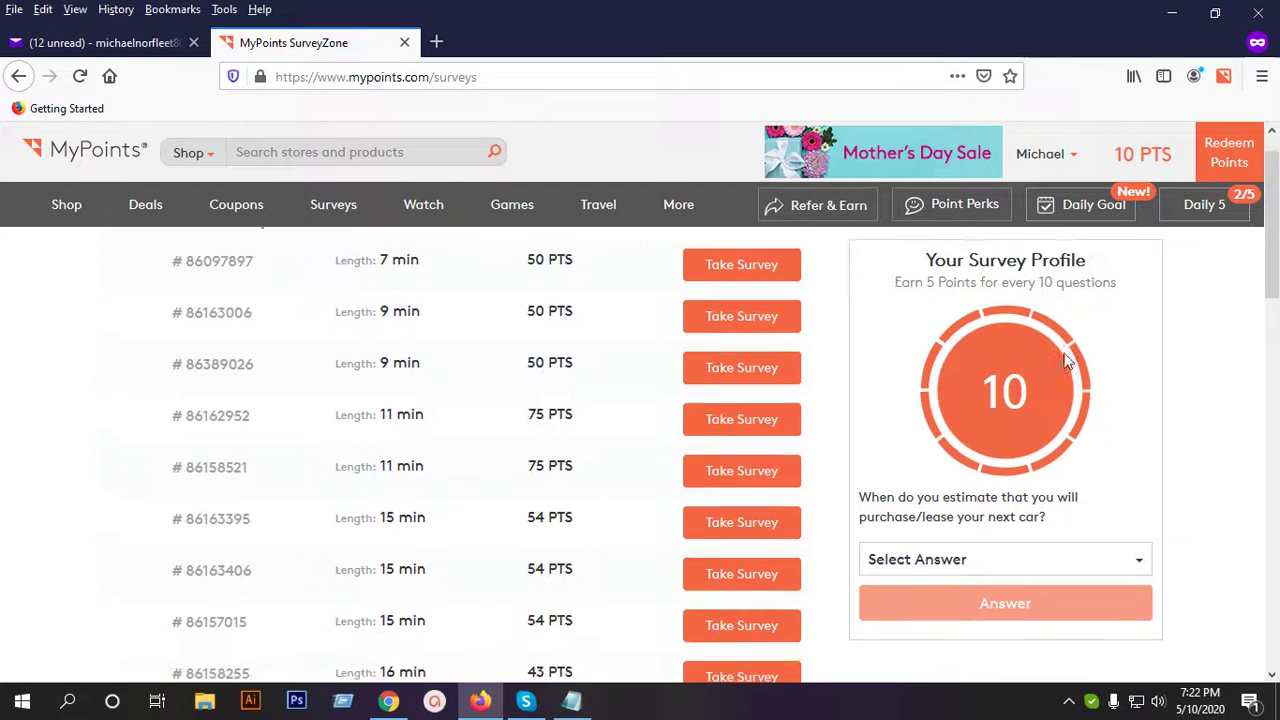
scroll(1050, 410, "down", 1)
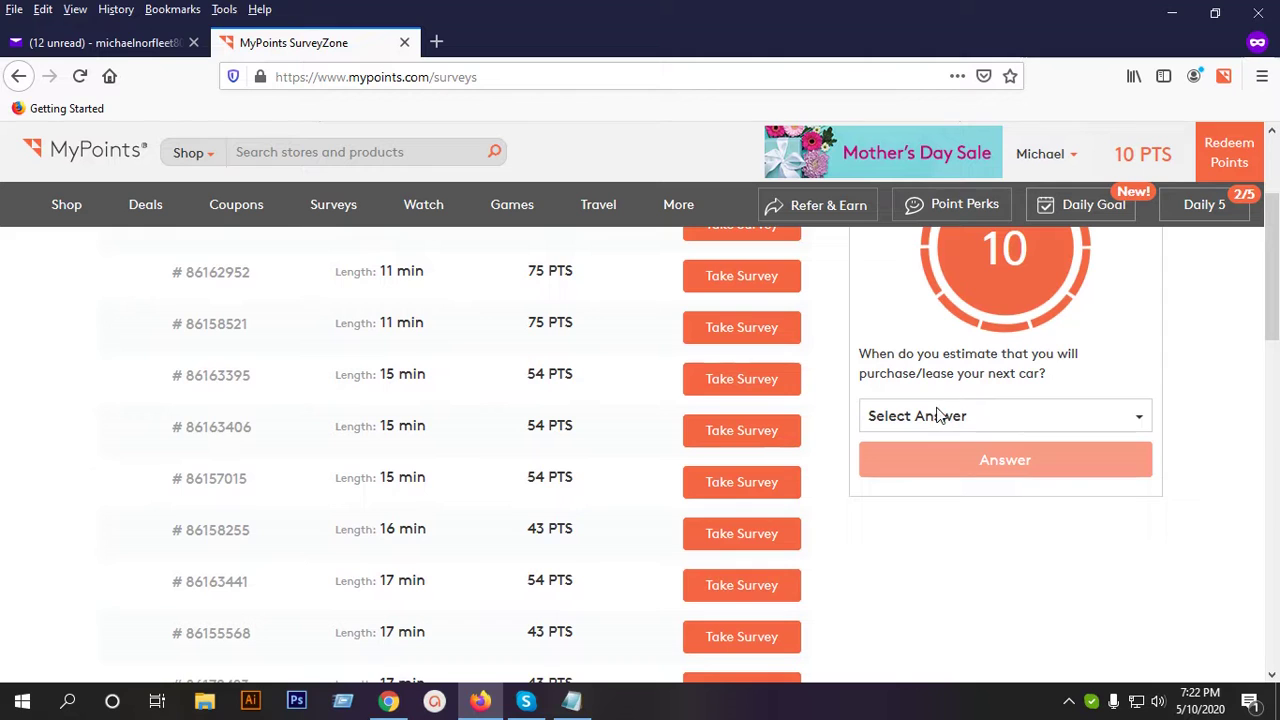
left_click(986, 416)
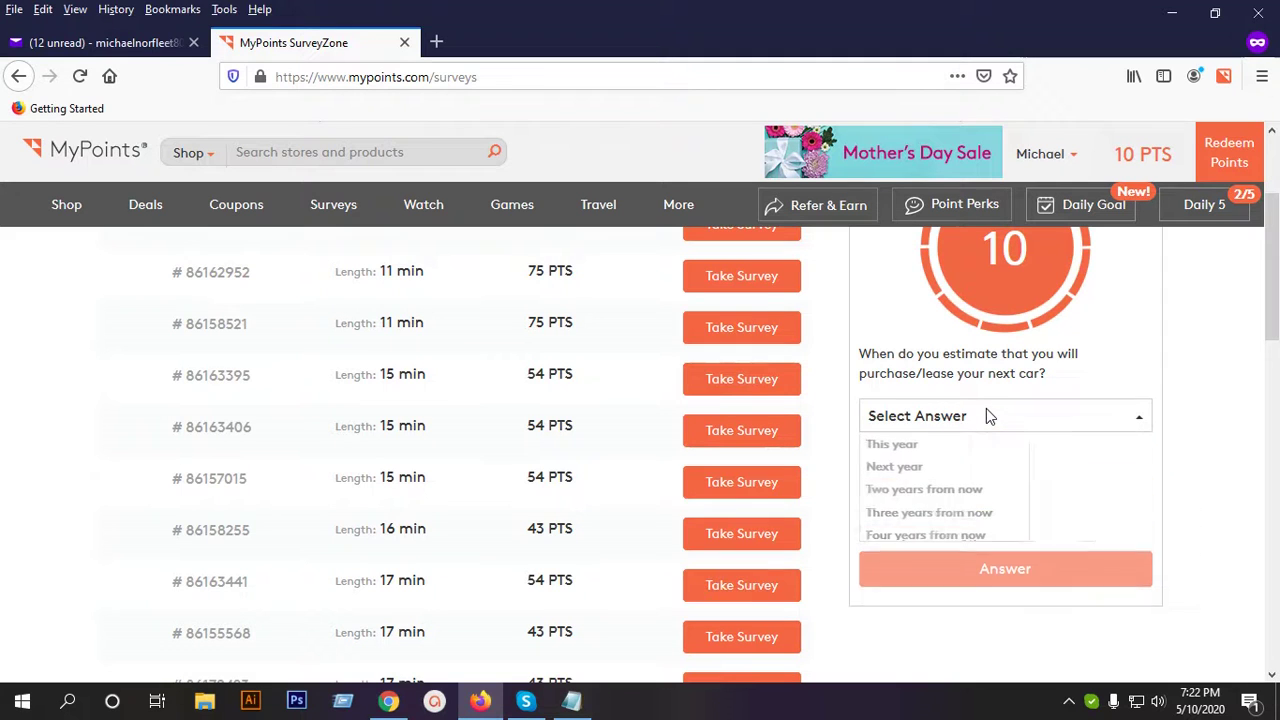
left_click(926, 472)
left_click(968, 466)
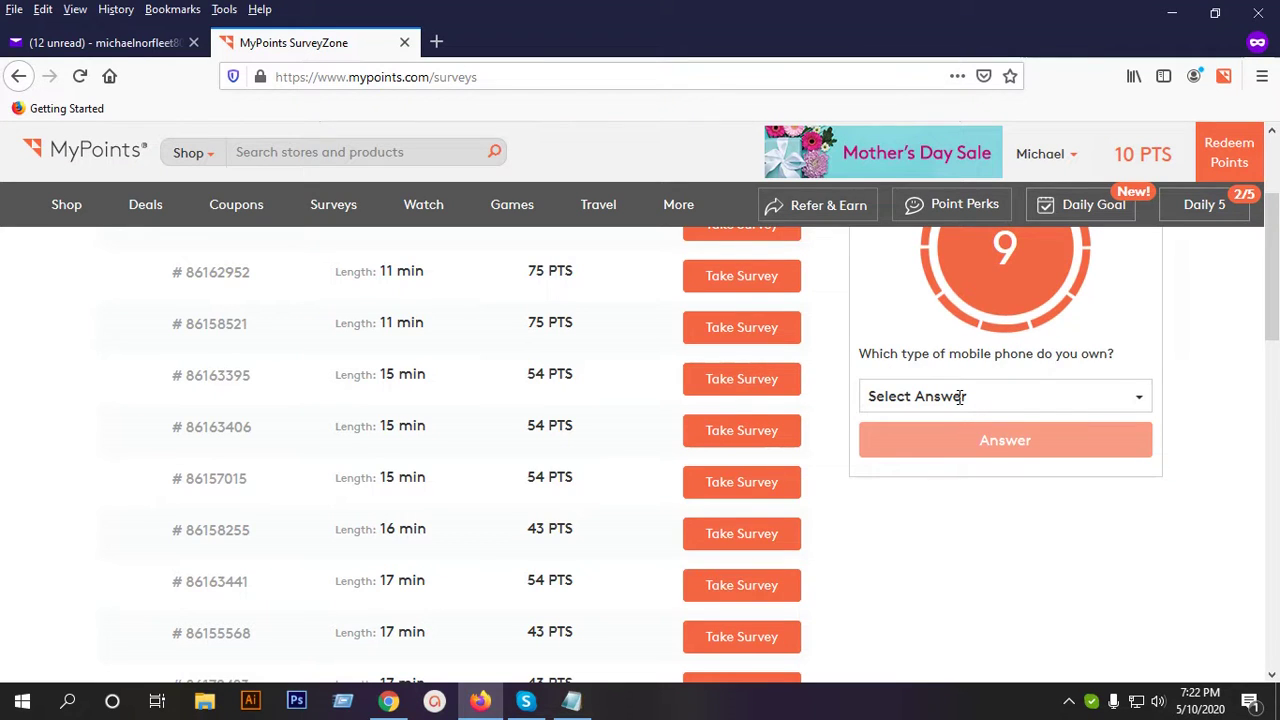
left_click(963, 397)
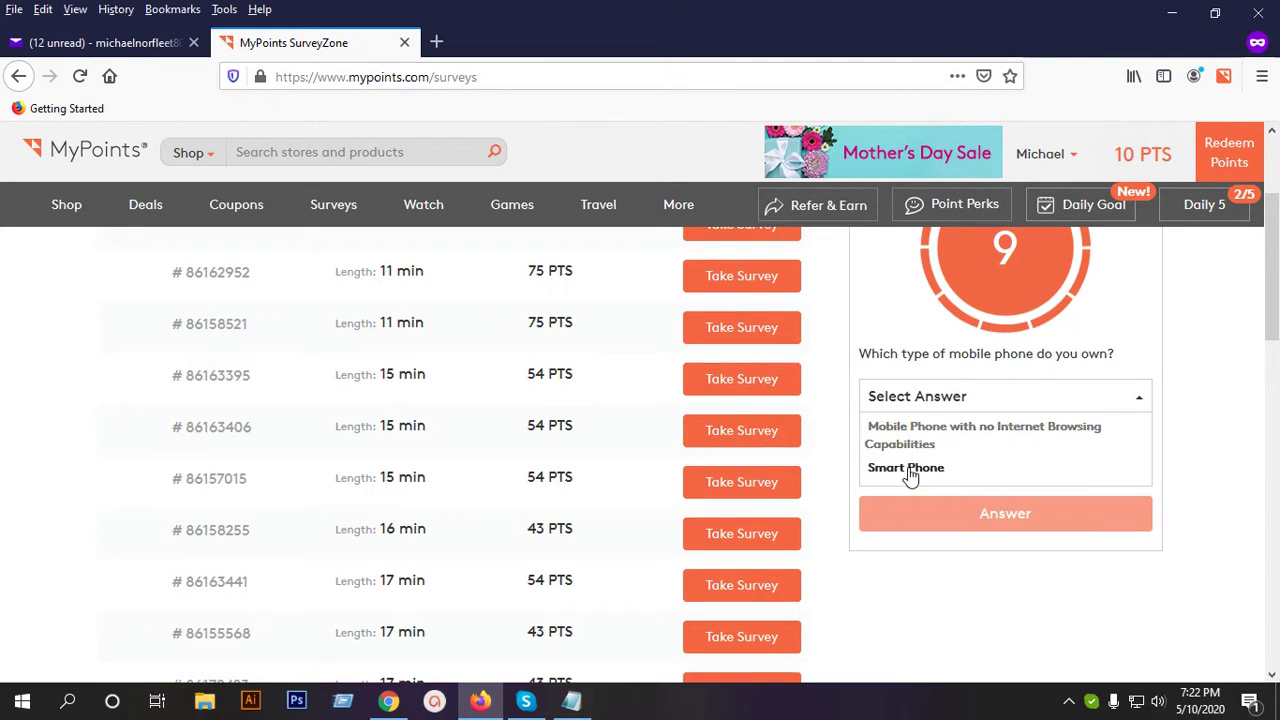
left_click(910, 470)
left_click(990, 443)
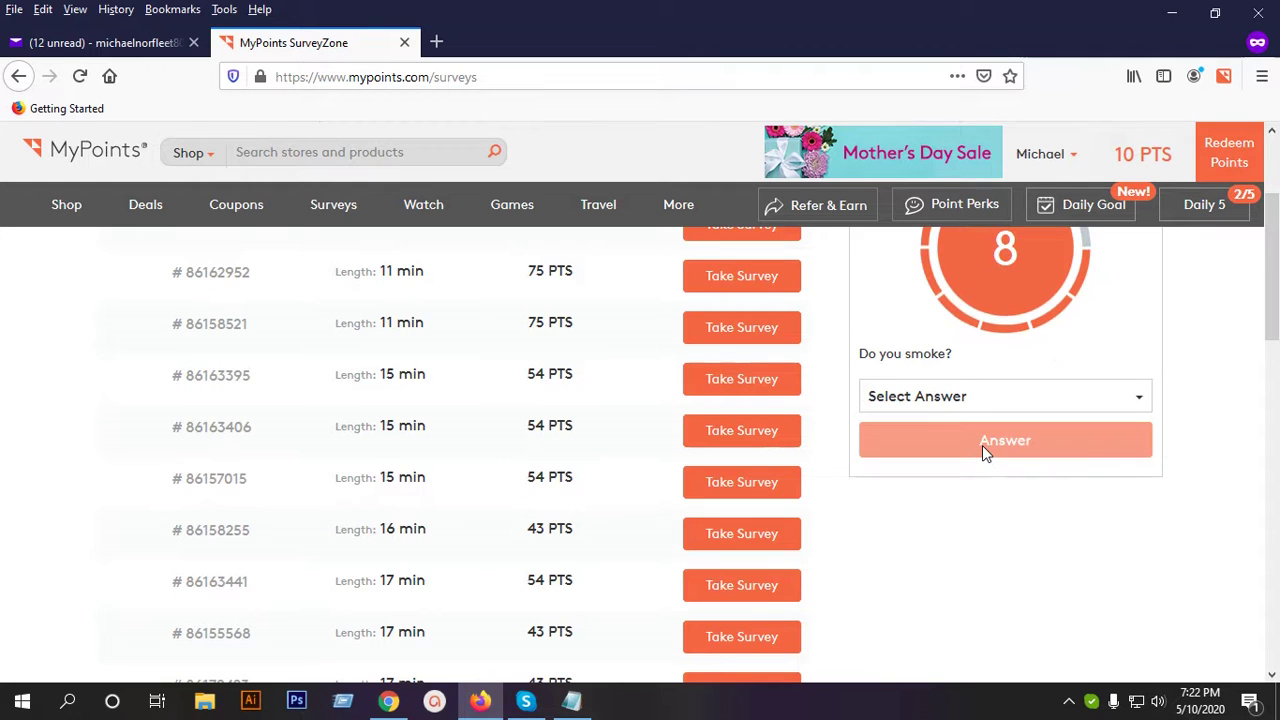
Answer 'Yes, I smoke' and 1 to 3 cigarettes per day.
left_click(958, 400)
left_click(885, 424)
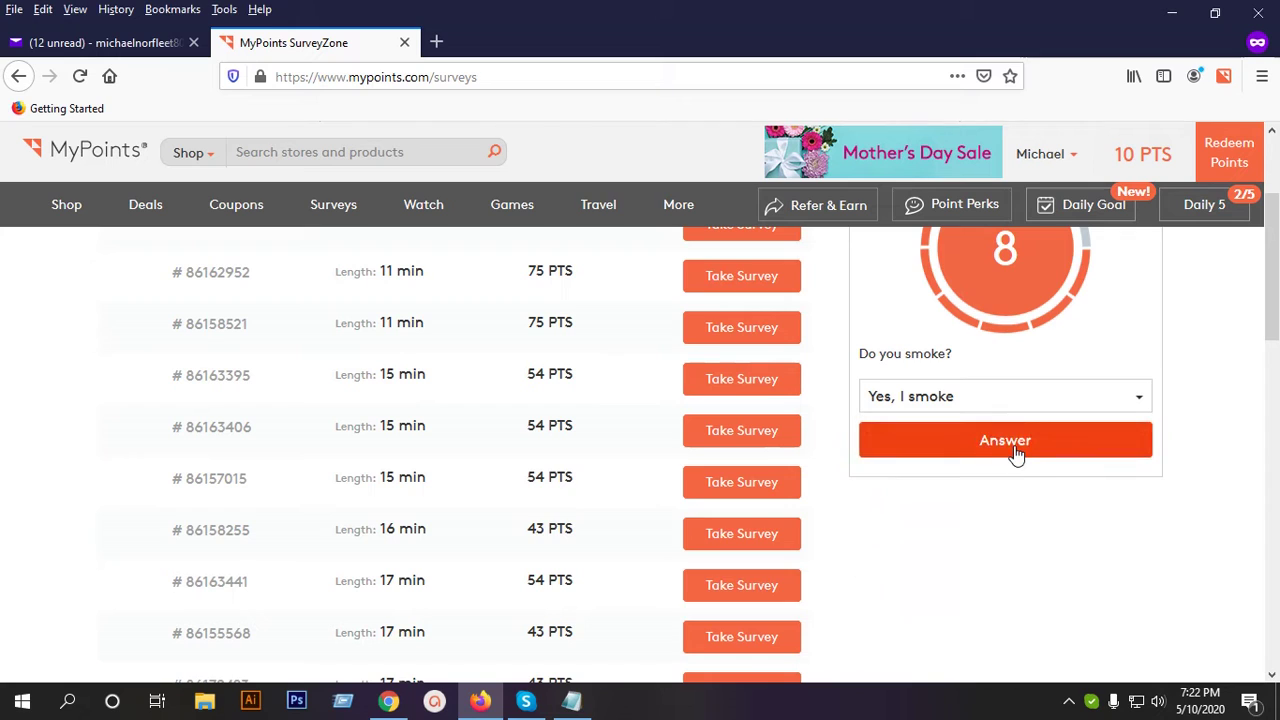
left_click(1016, 452)
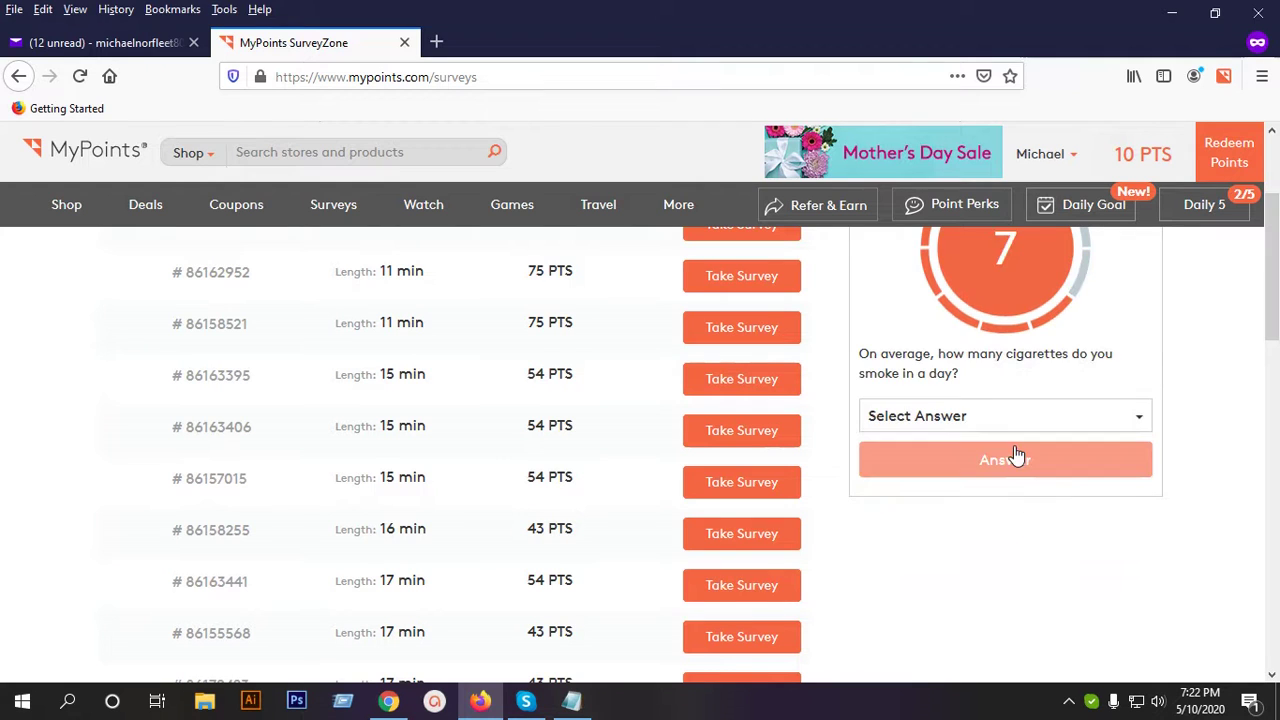
left_click(941, 418)
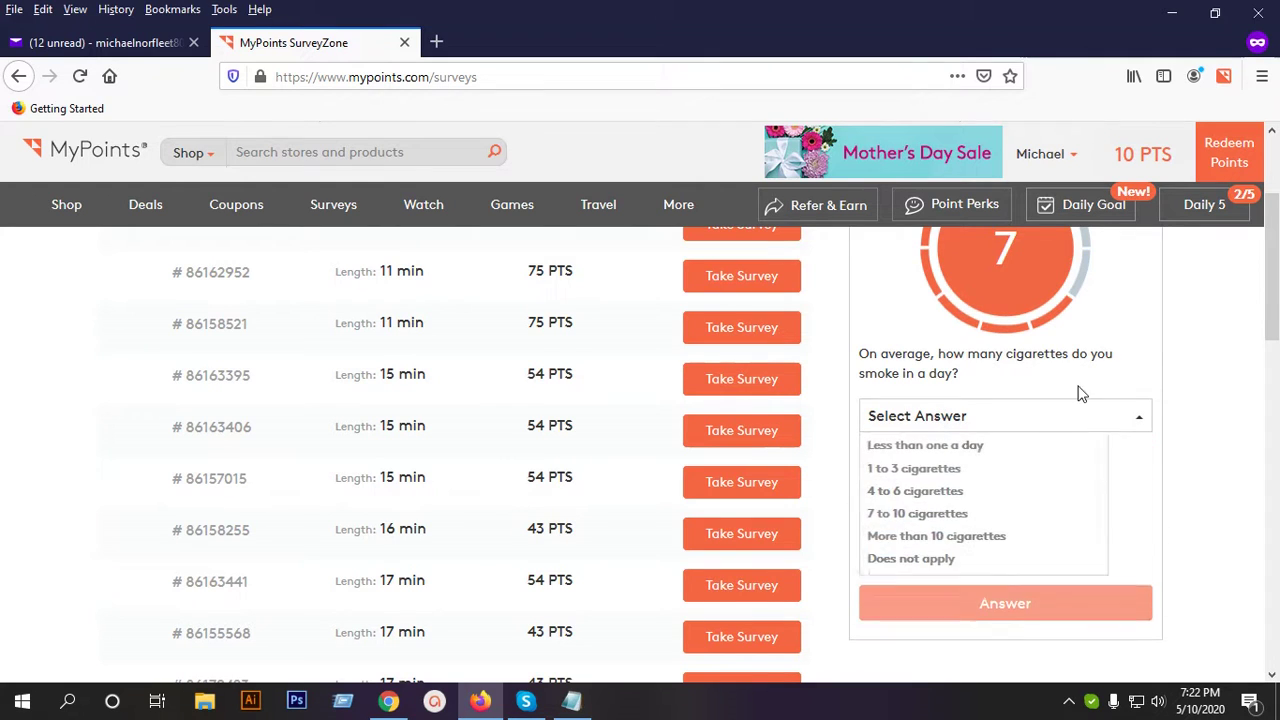
left_click(917, 469)
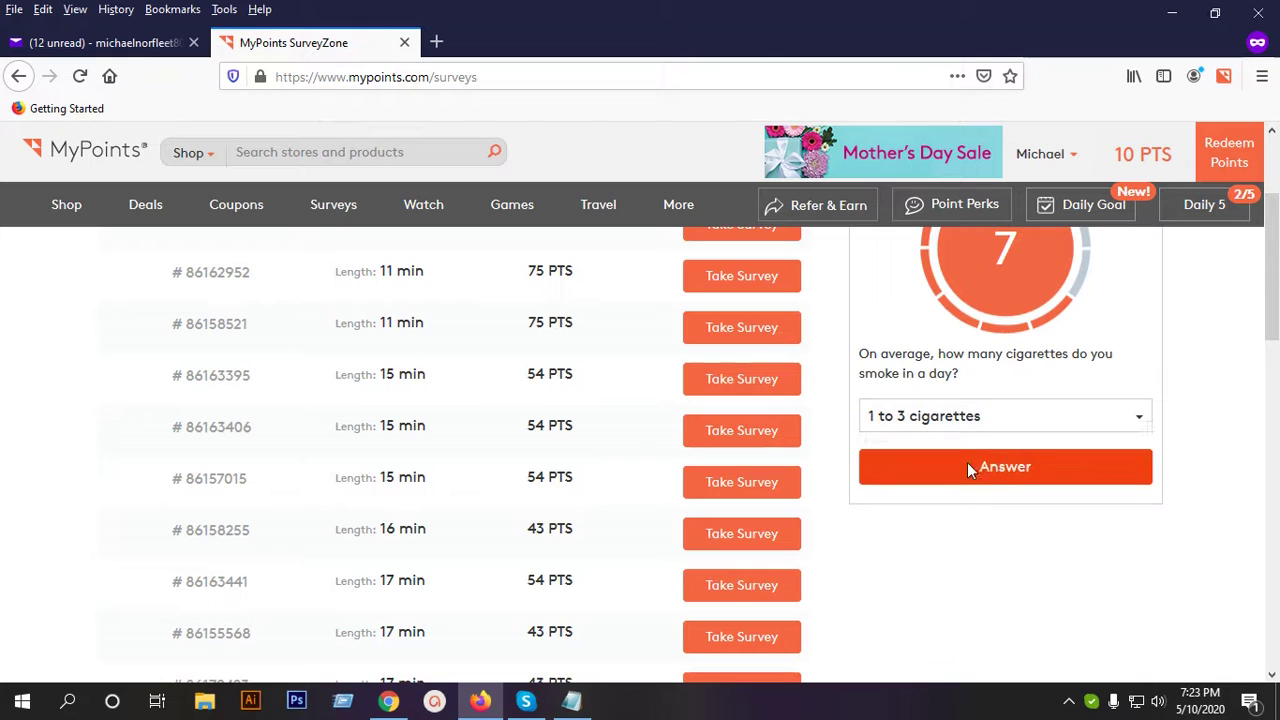
left_click(987, 464)
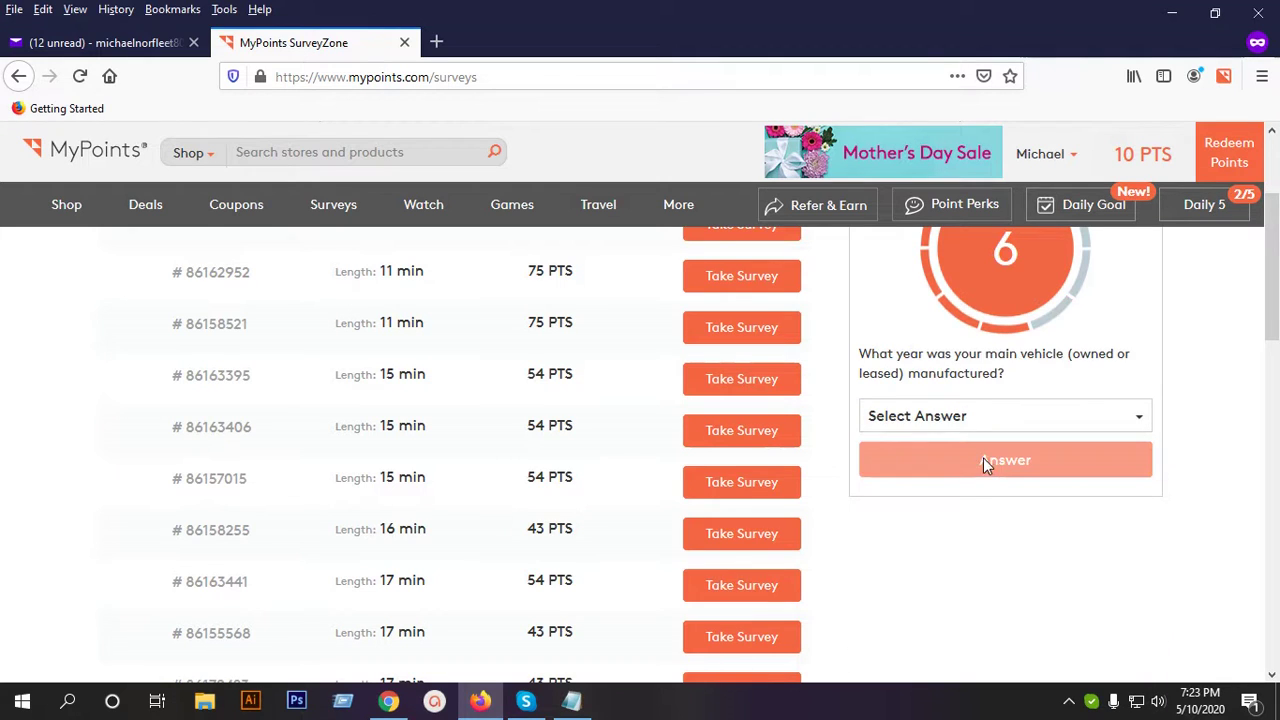
Answer 2013 as the vehicle's year and 1 to 3 DVDs bought per month.
left_click(981, 418)
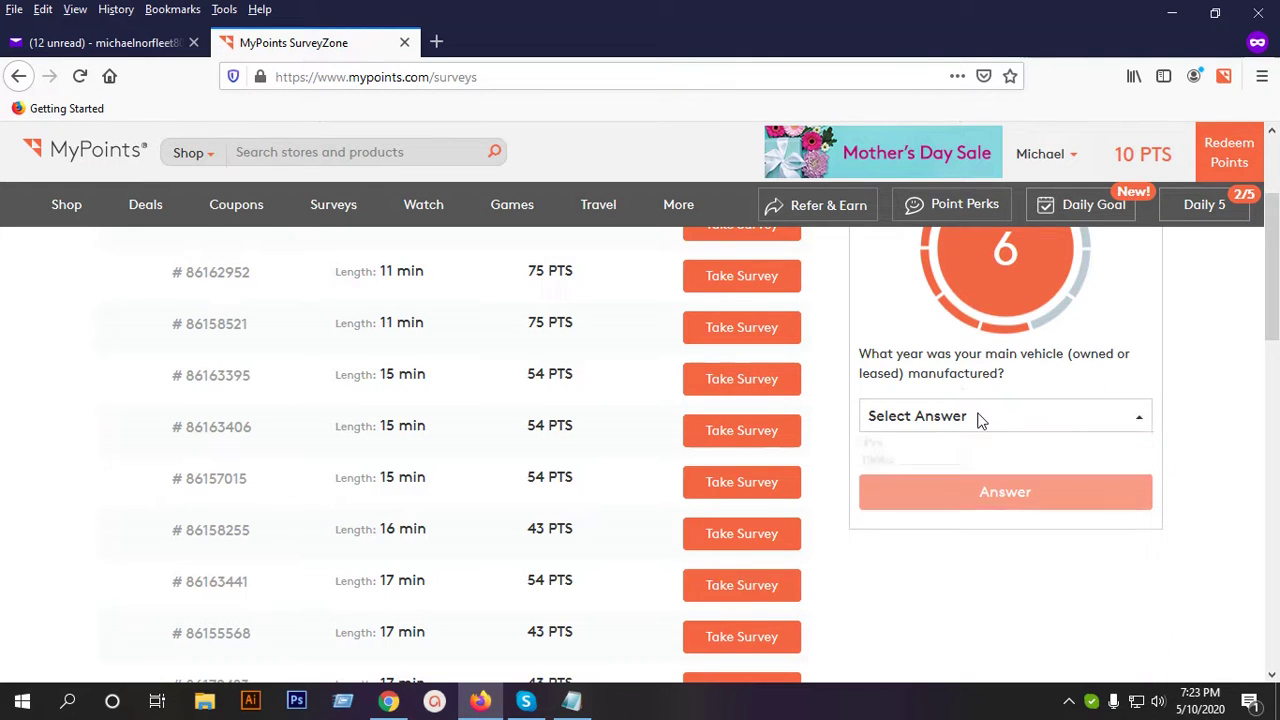
scroll(975, 532, "down", 3)
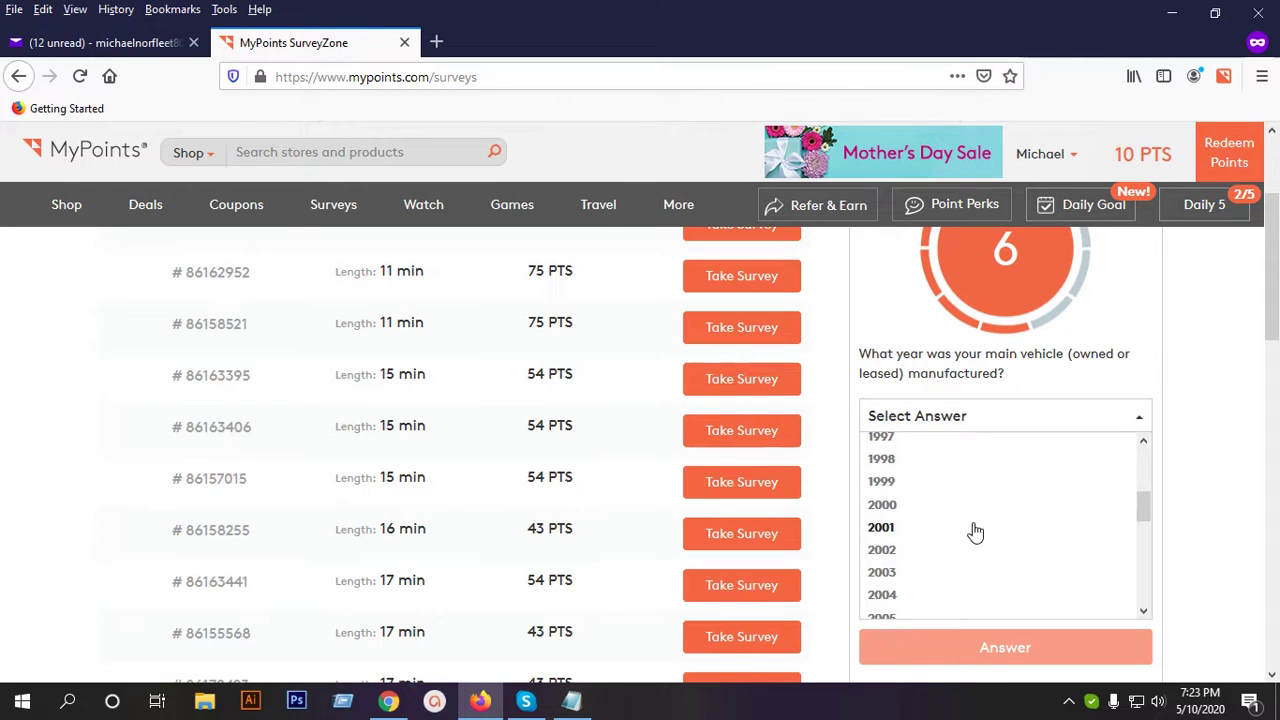
scroll(975, 532, "down", 3)
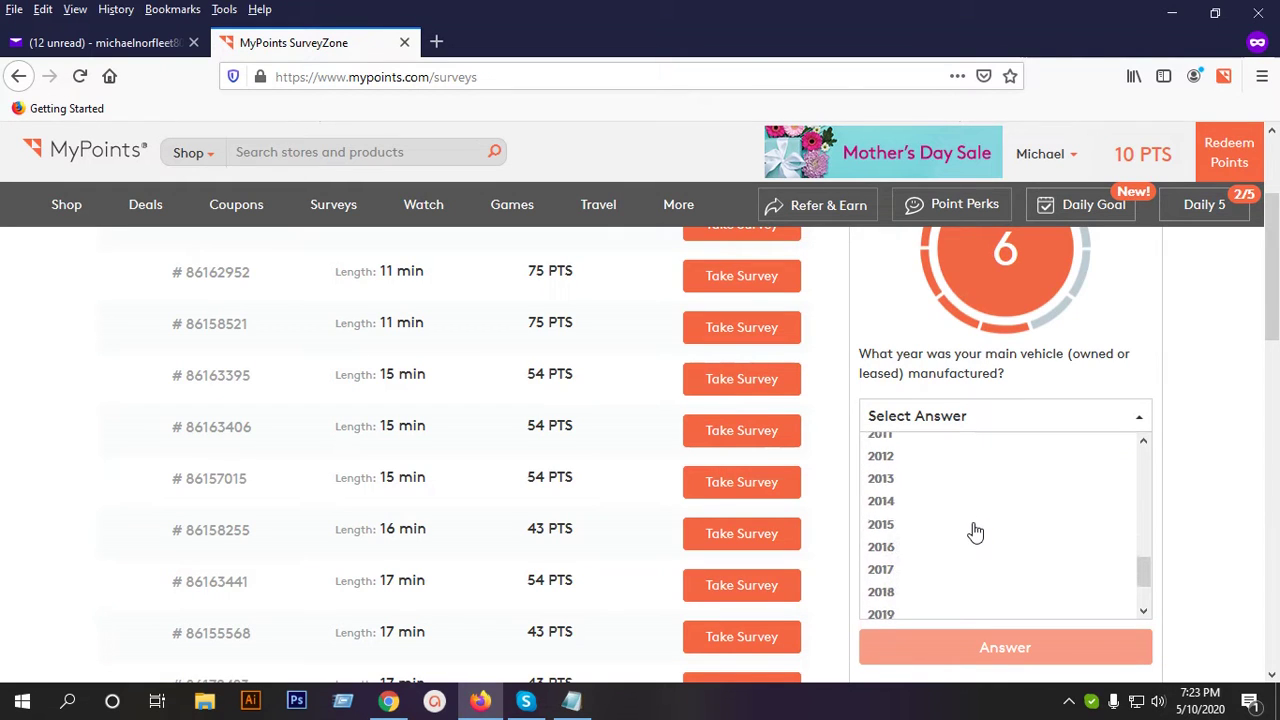
scroll(917, 500, "down", 2)
left_click(908, 479)
left_click(988, 459)
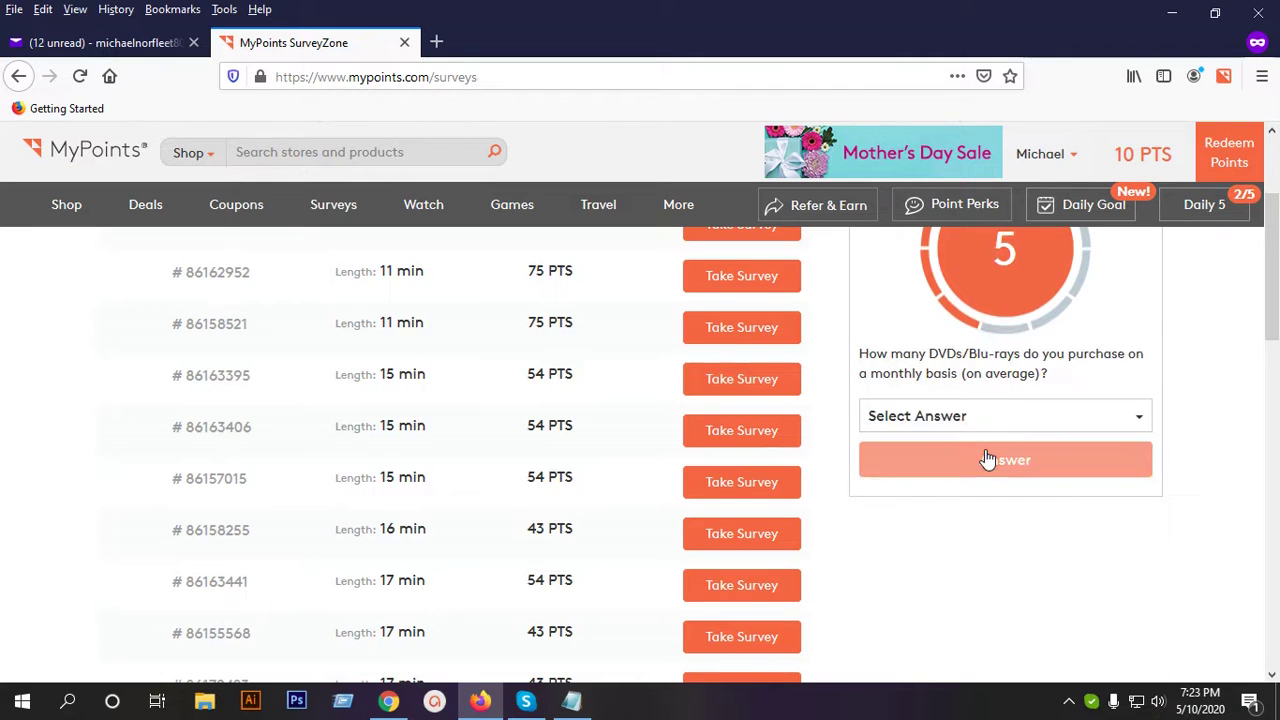
left_click(985, 421)
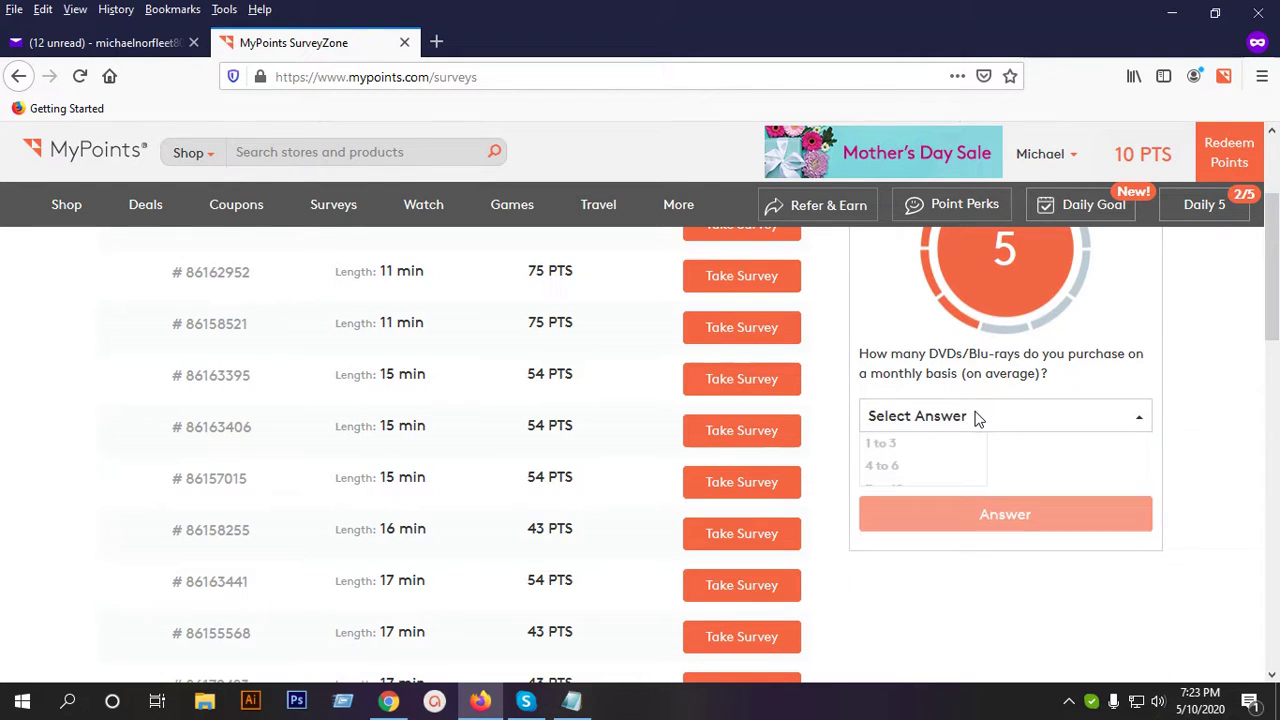
left_click(897, 446)
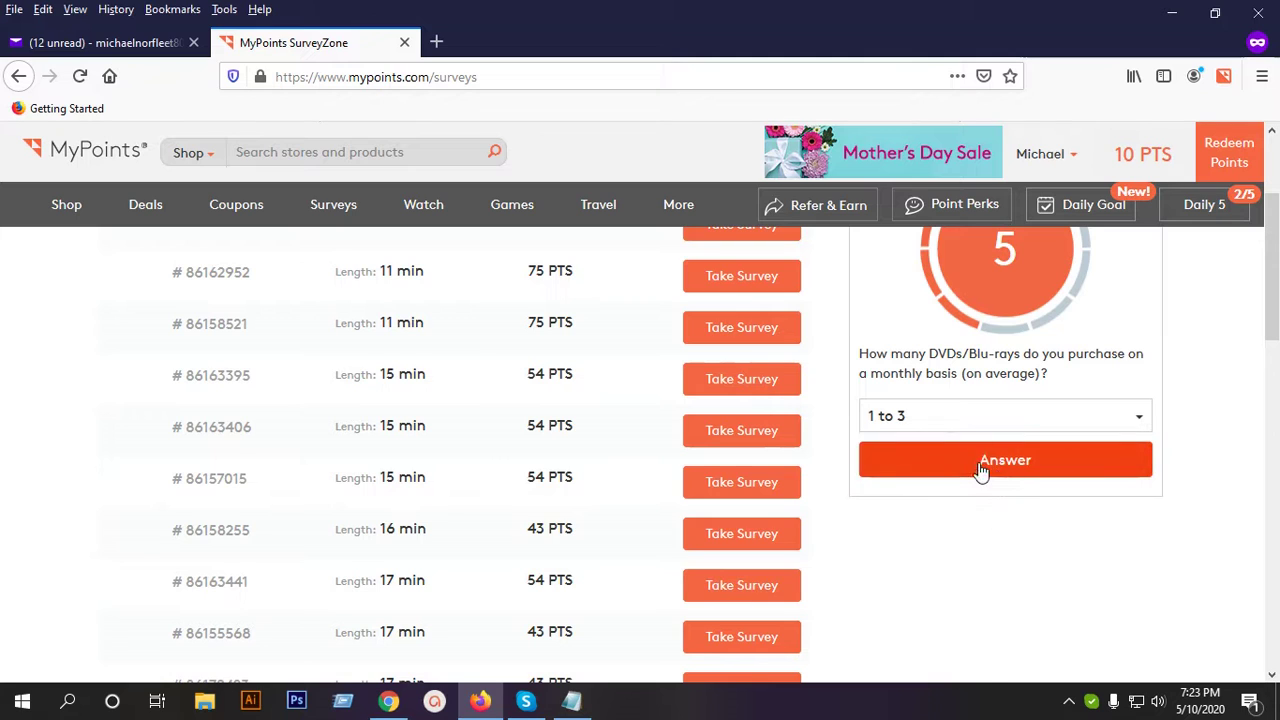
left_click(980, 466)
left_click(951, 435)
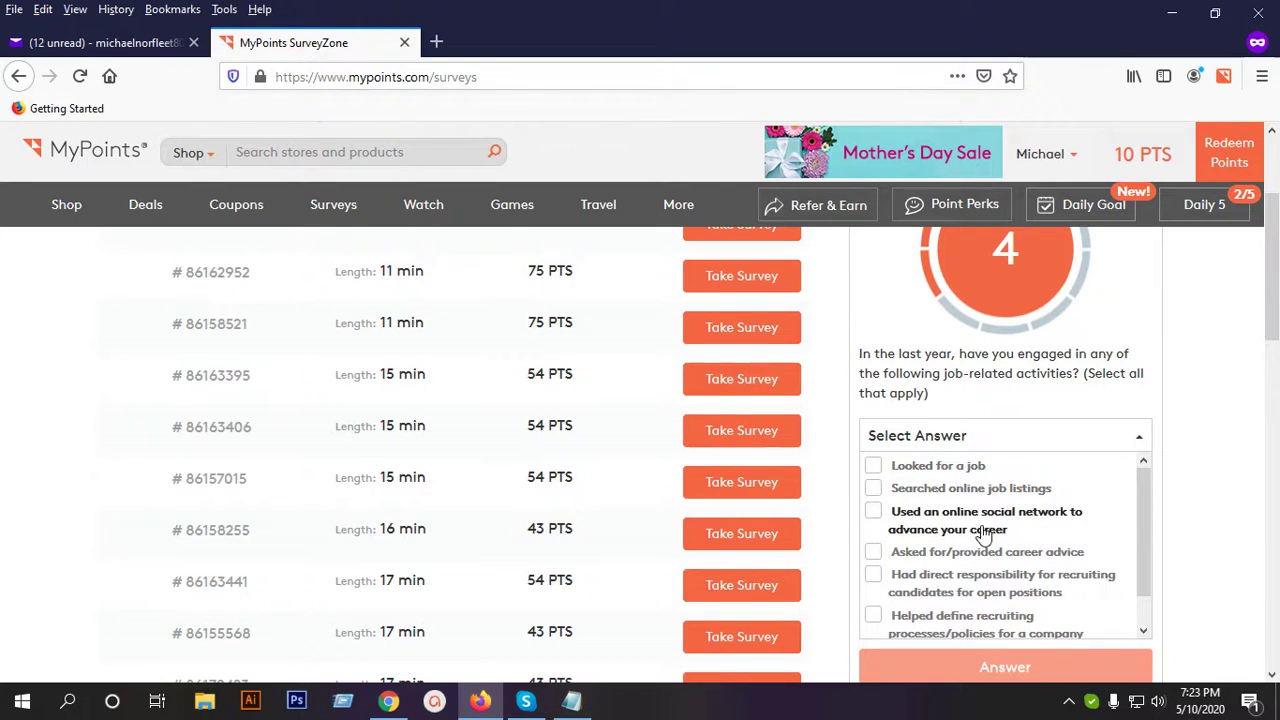
Mark career advice and recruiting-policy help as job activities, then choose USAA as mortgage provider.
scroll(987, 535, "down", 1)
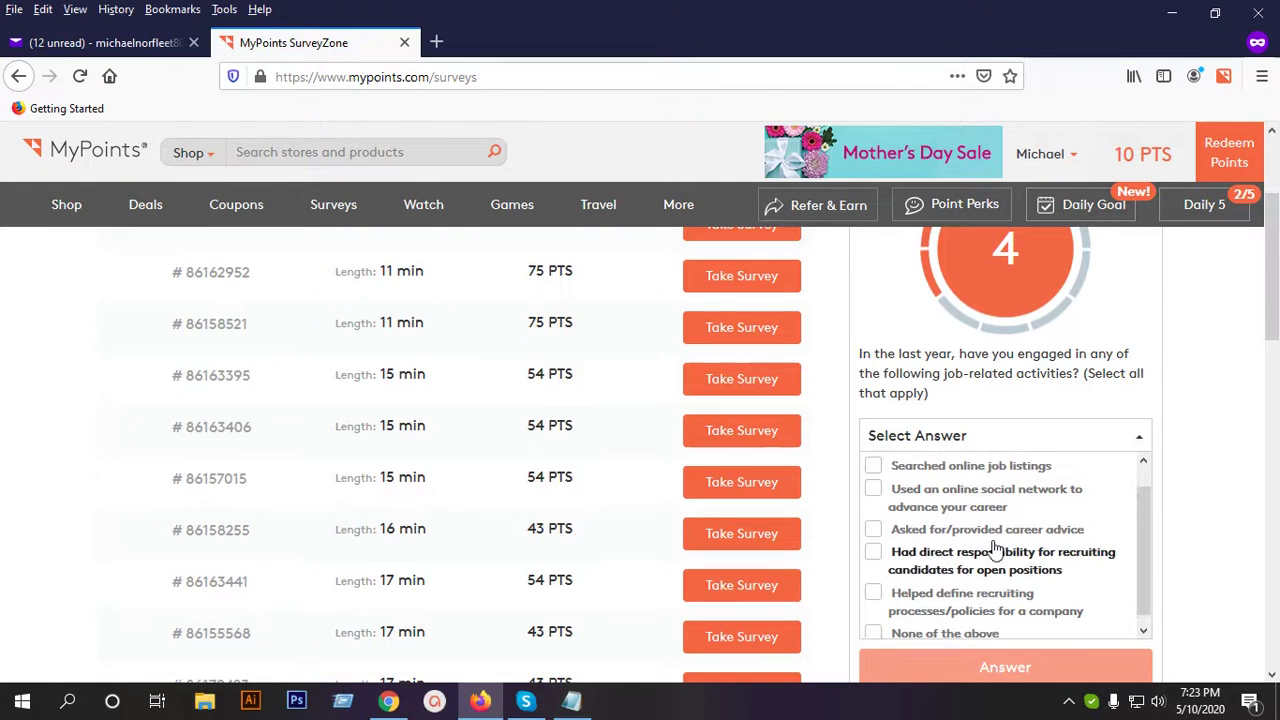
scroll(920, 520, "up", 1)
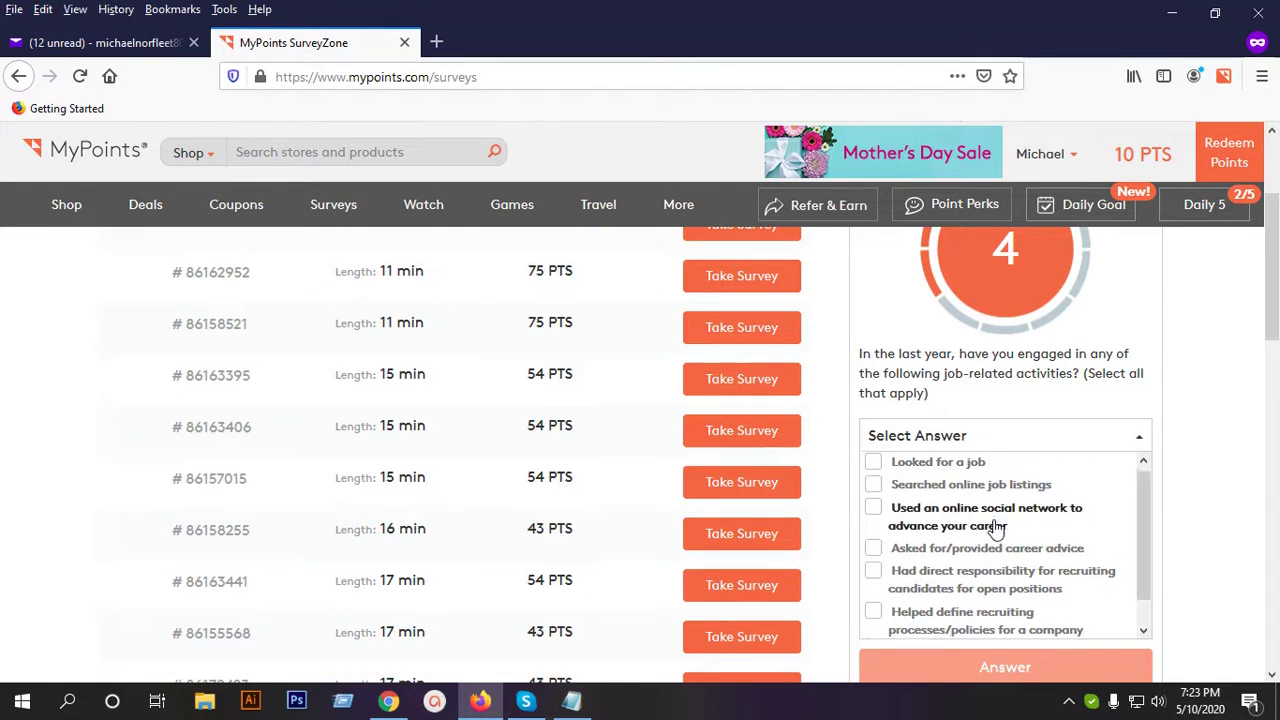
scroll(988, 560, "down", 1)
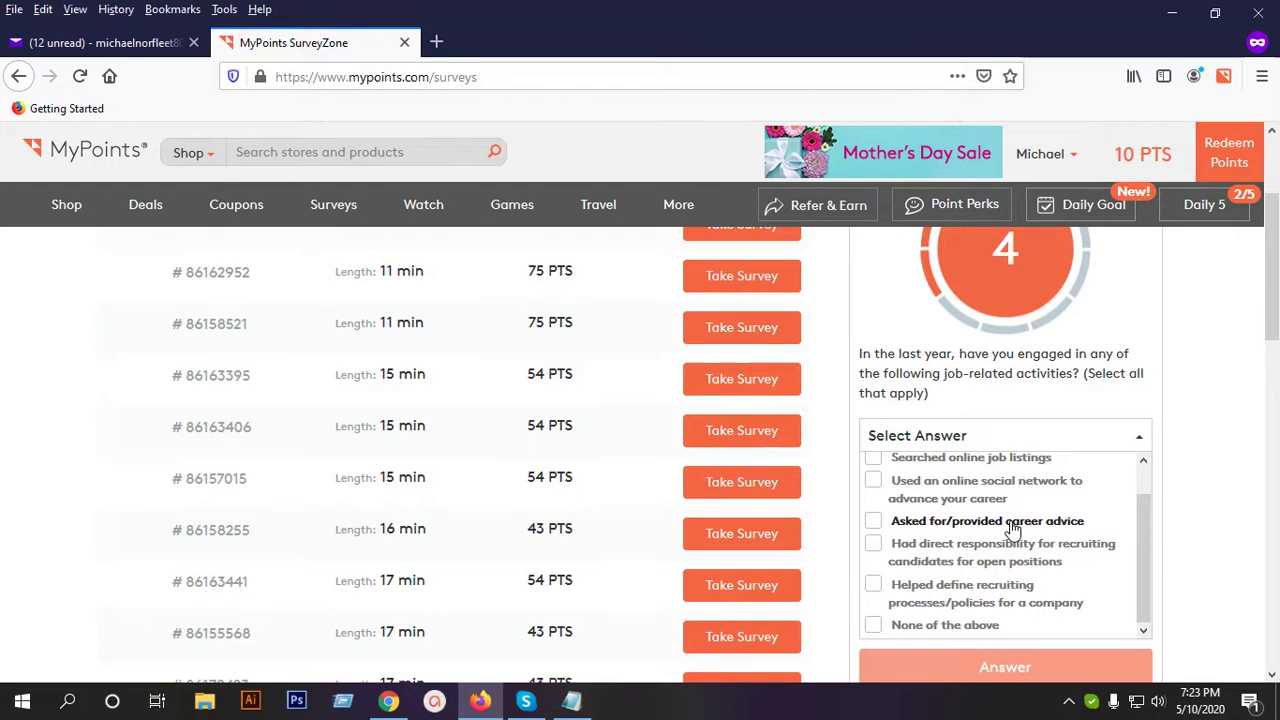
left_click(1013, 528)
left_click(958, 594)
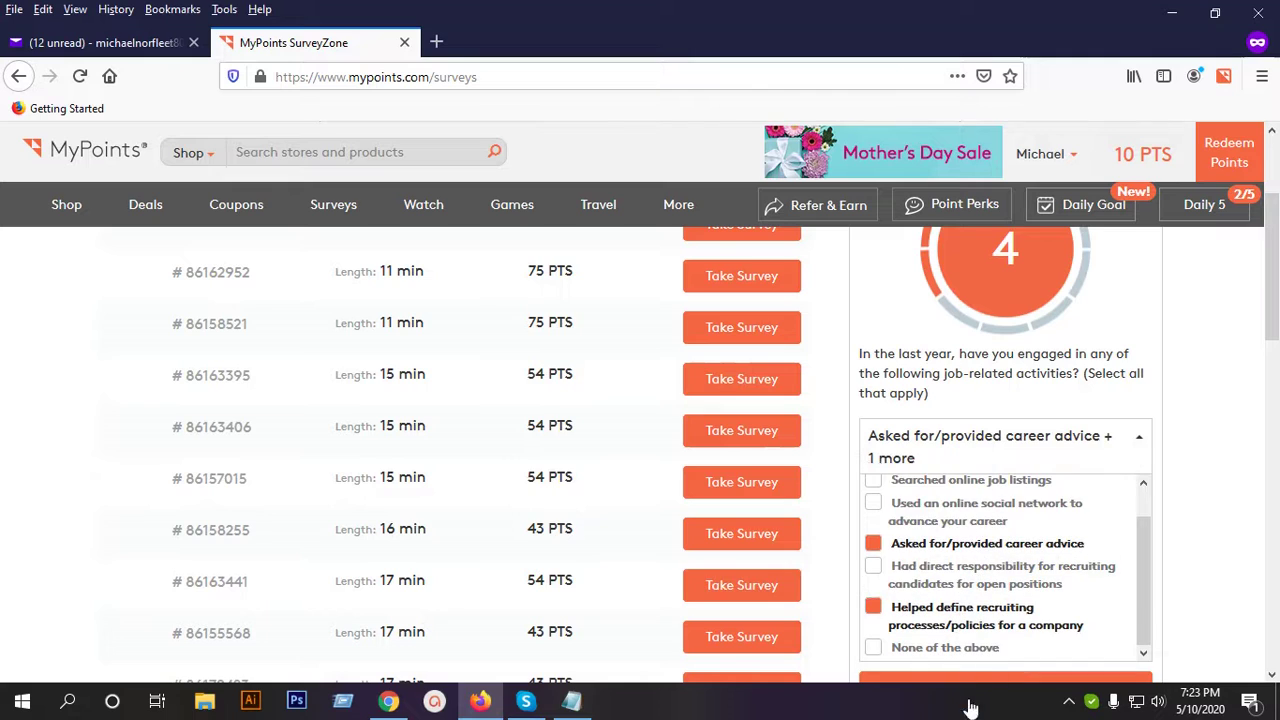
left_click(975, 679)
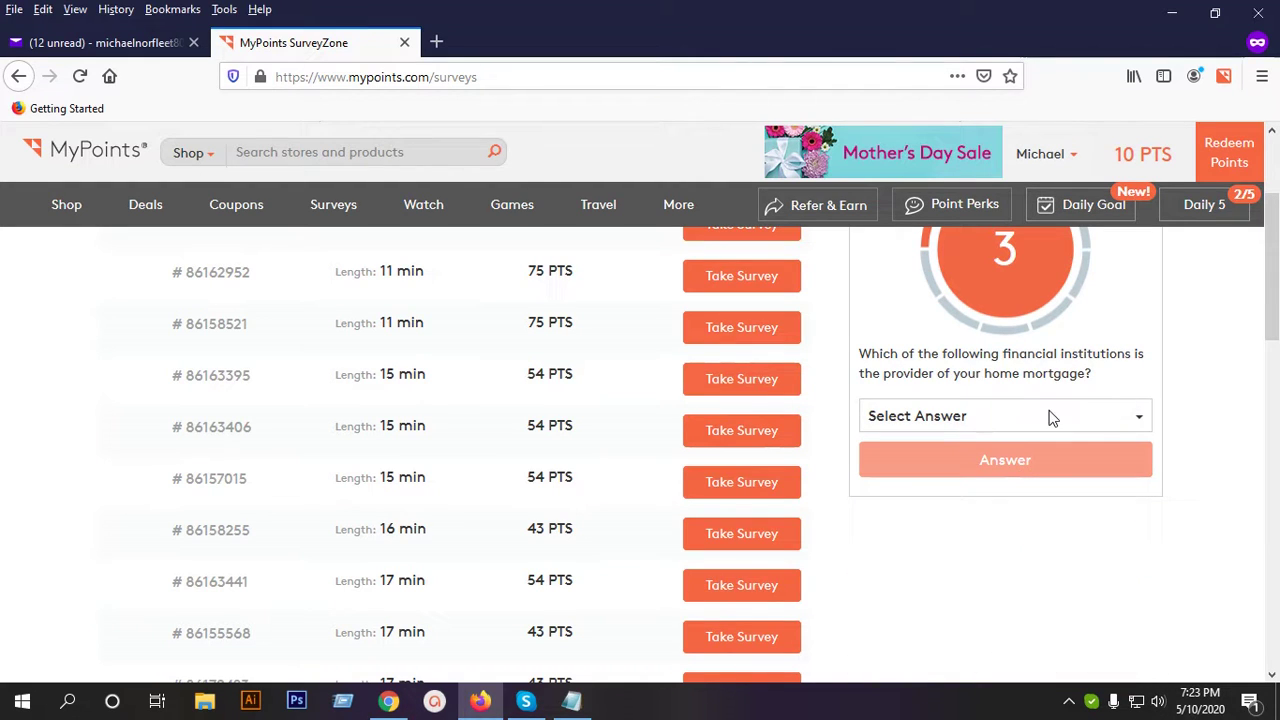
left_click(1017, 422)
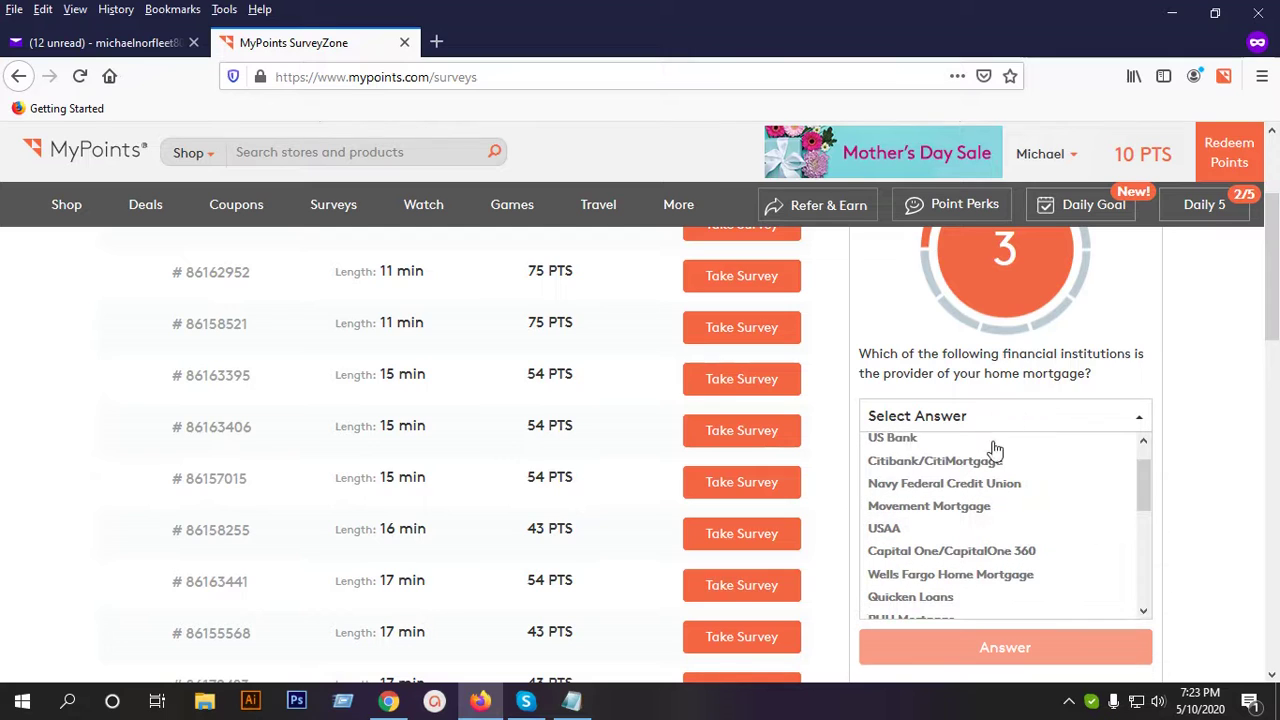
left_click(890, 530)
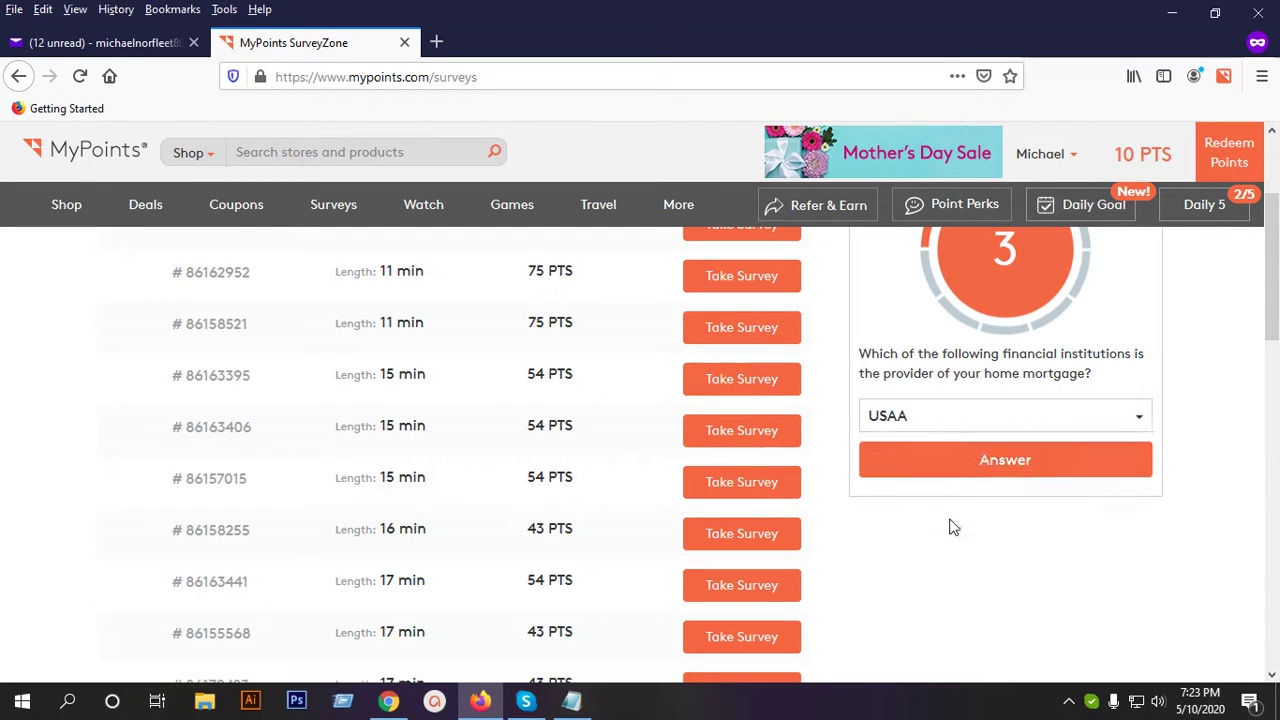
left_click(962, 470)
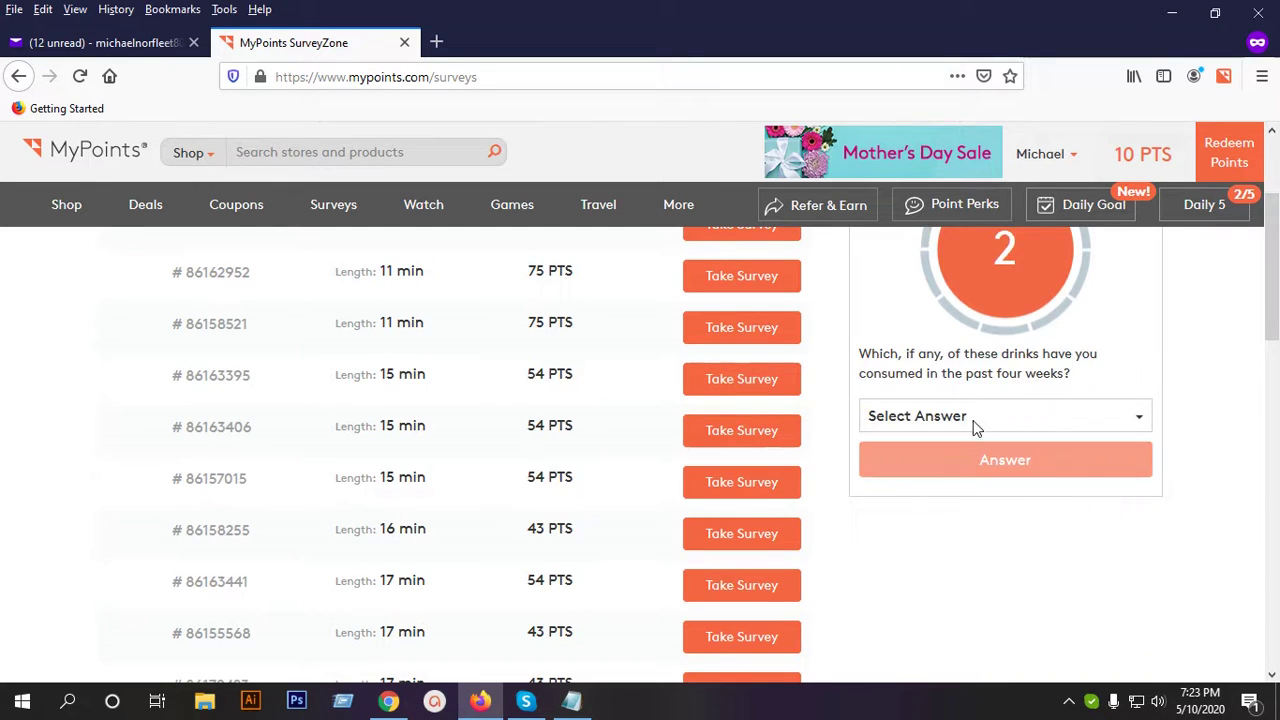
Tick Beer, Energy drinks and Bottled water as recently consumed drinks.
left_click(1005, 410)
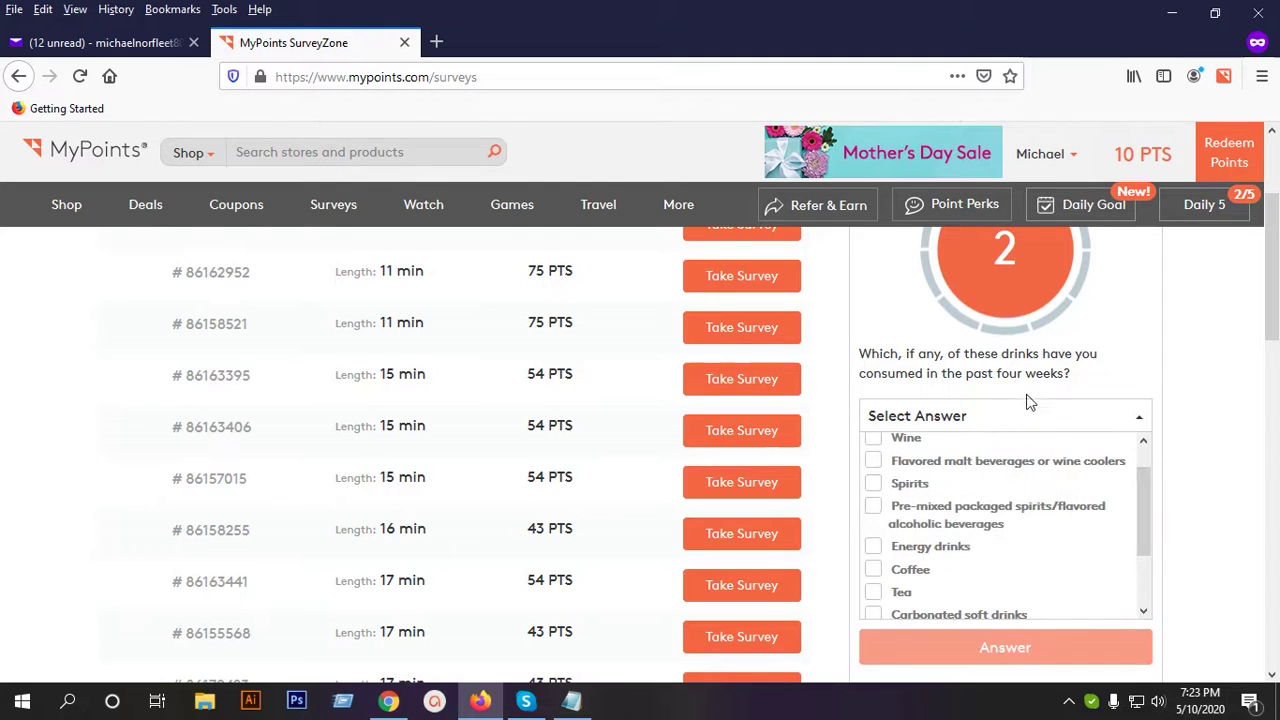
left_click(938, 450)
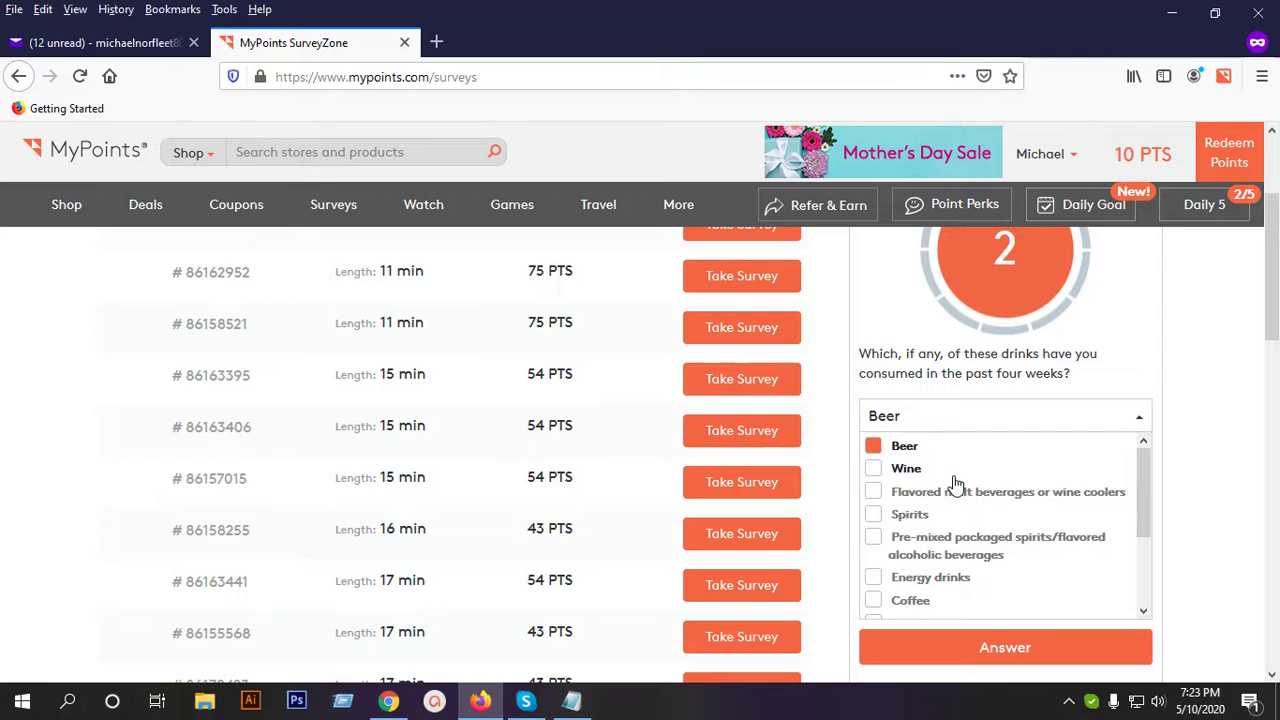
scroll(955, 485, "down", 2)
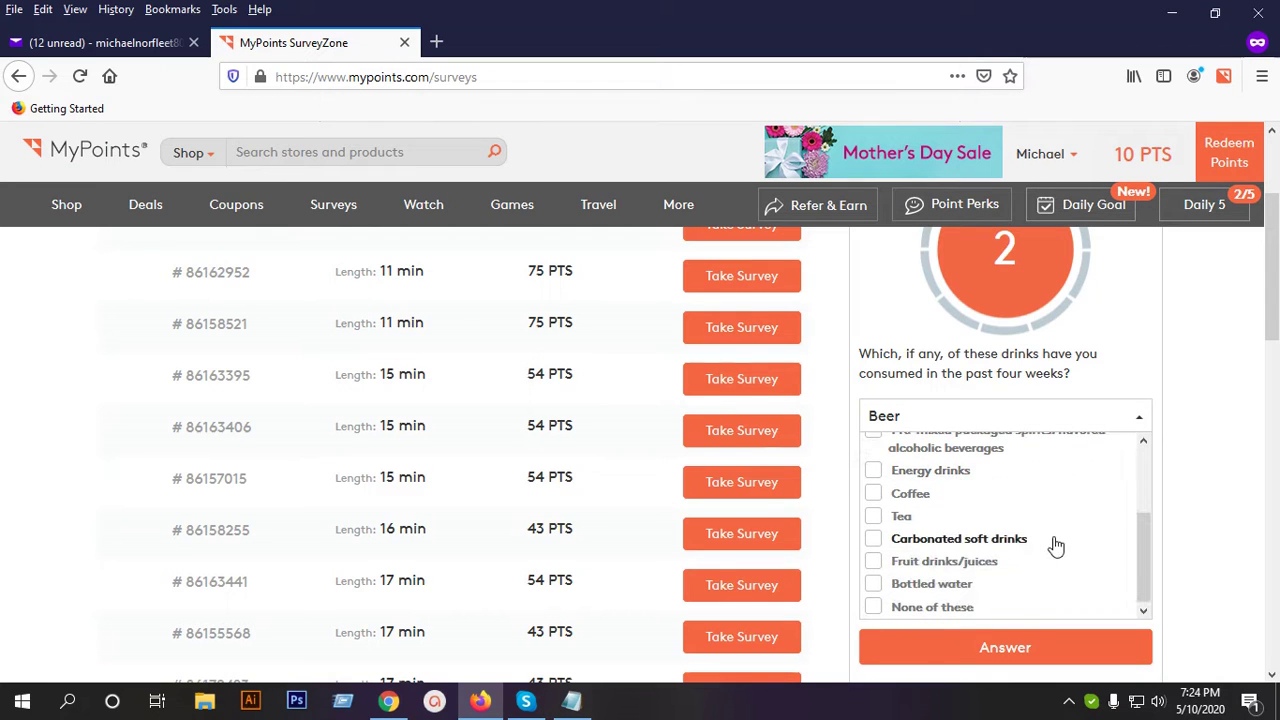
left_click(950, 478)
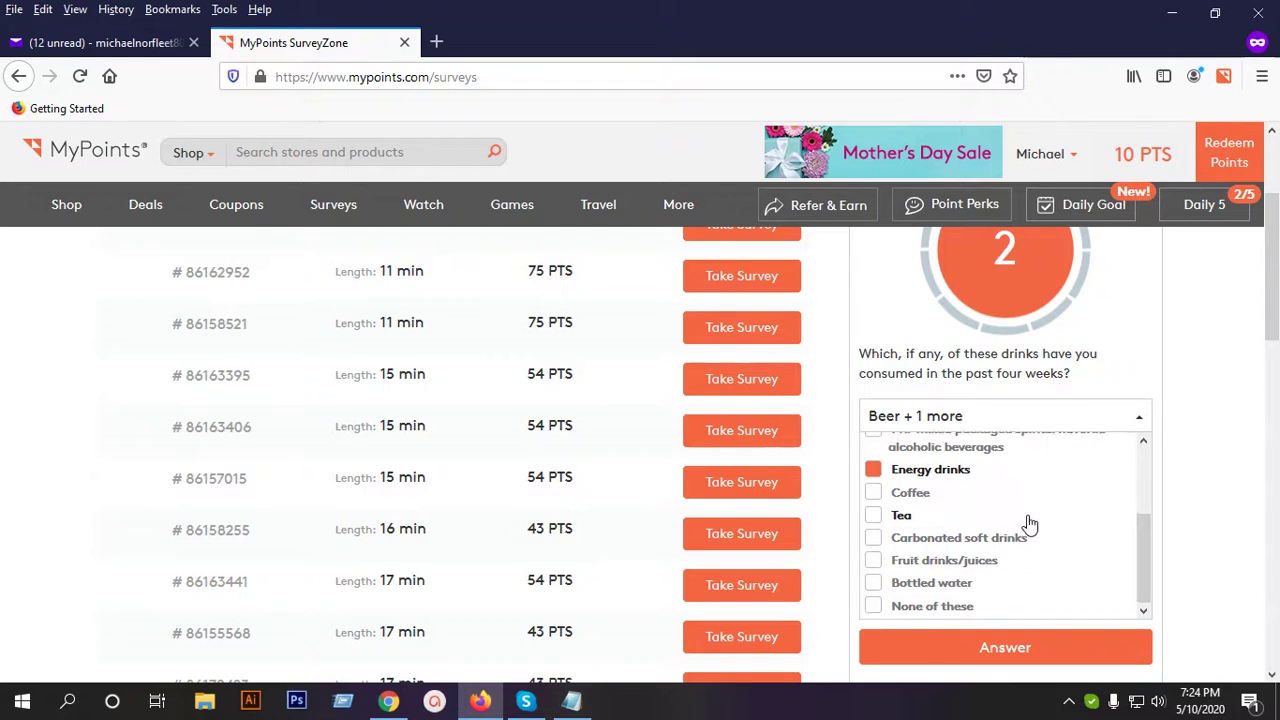
left_click(940, 586)
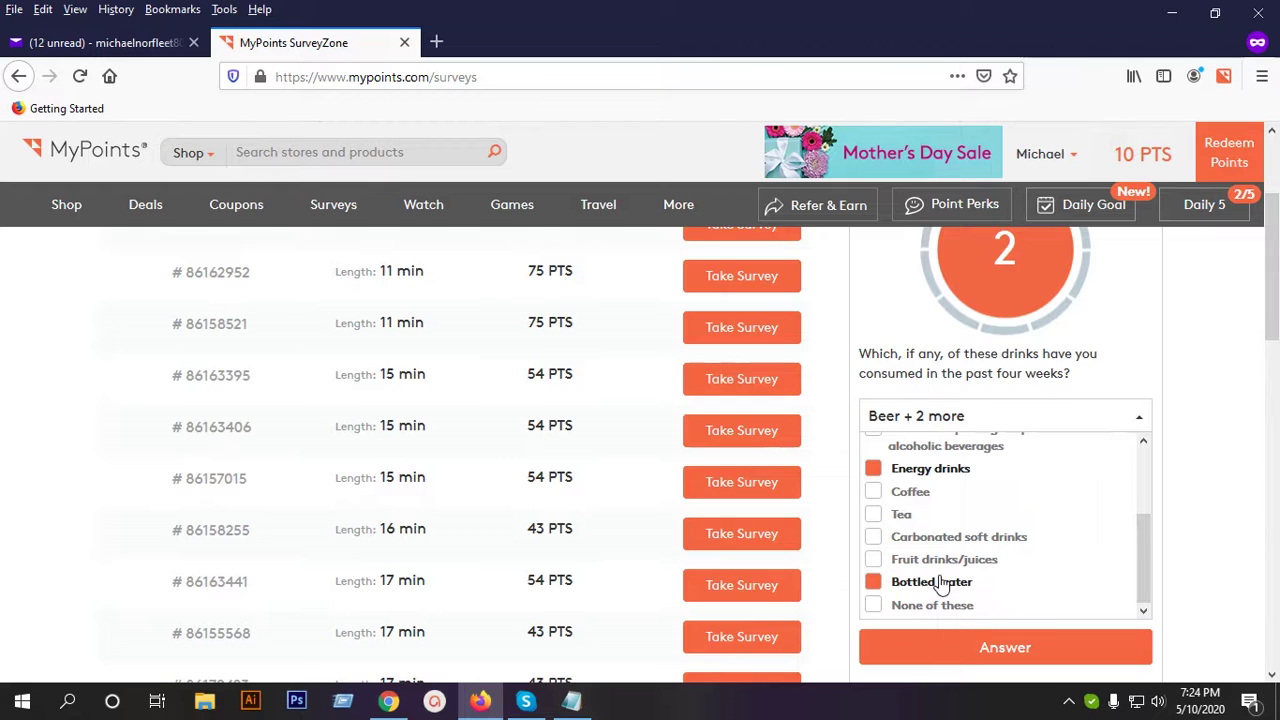
left_click(1012, 652)
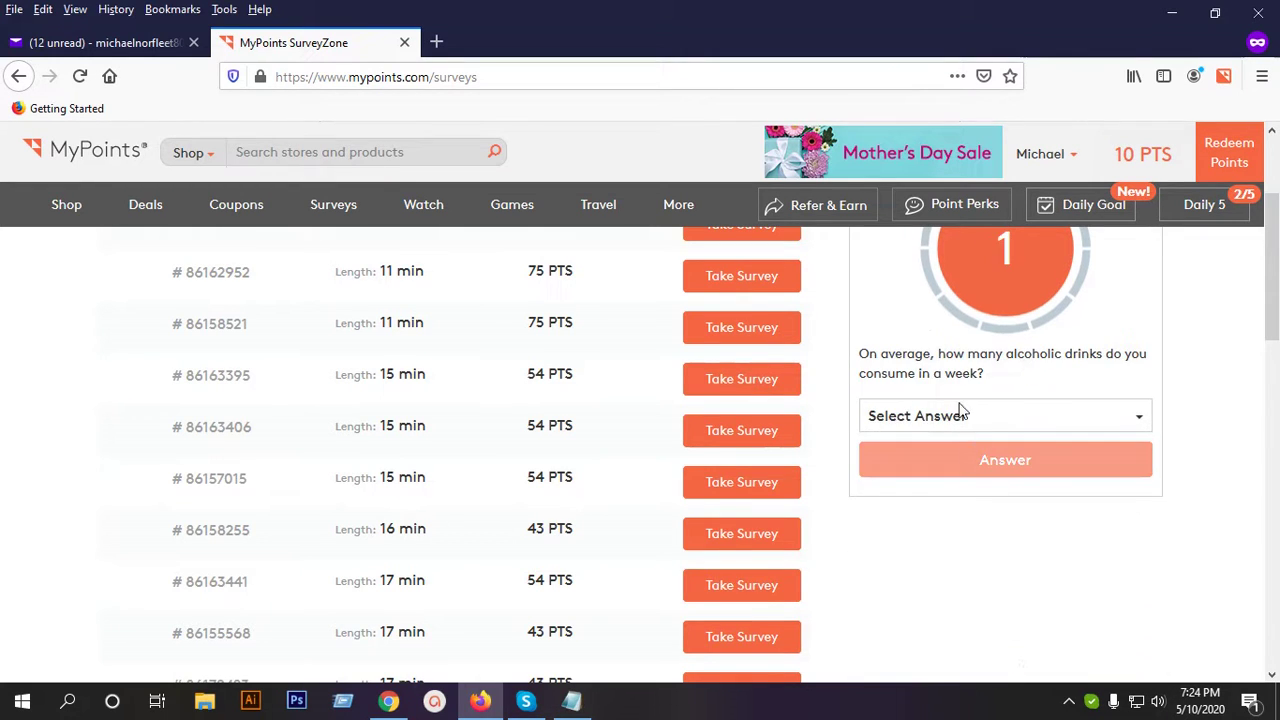
Answer 1 to 3 alcoholic drinks per week, earning +5 points, and continue.
left_click(1007, 420)
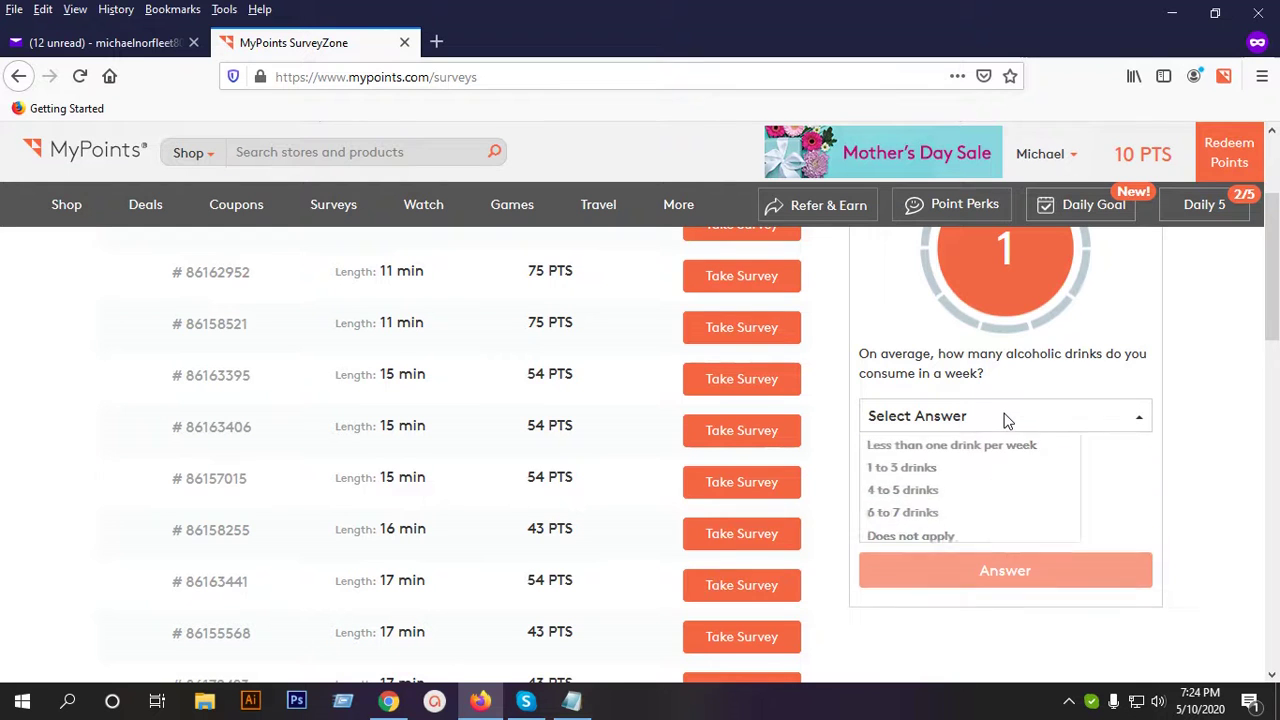
scroll(1000, 426, "up", 2)
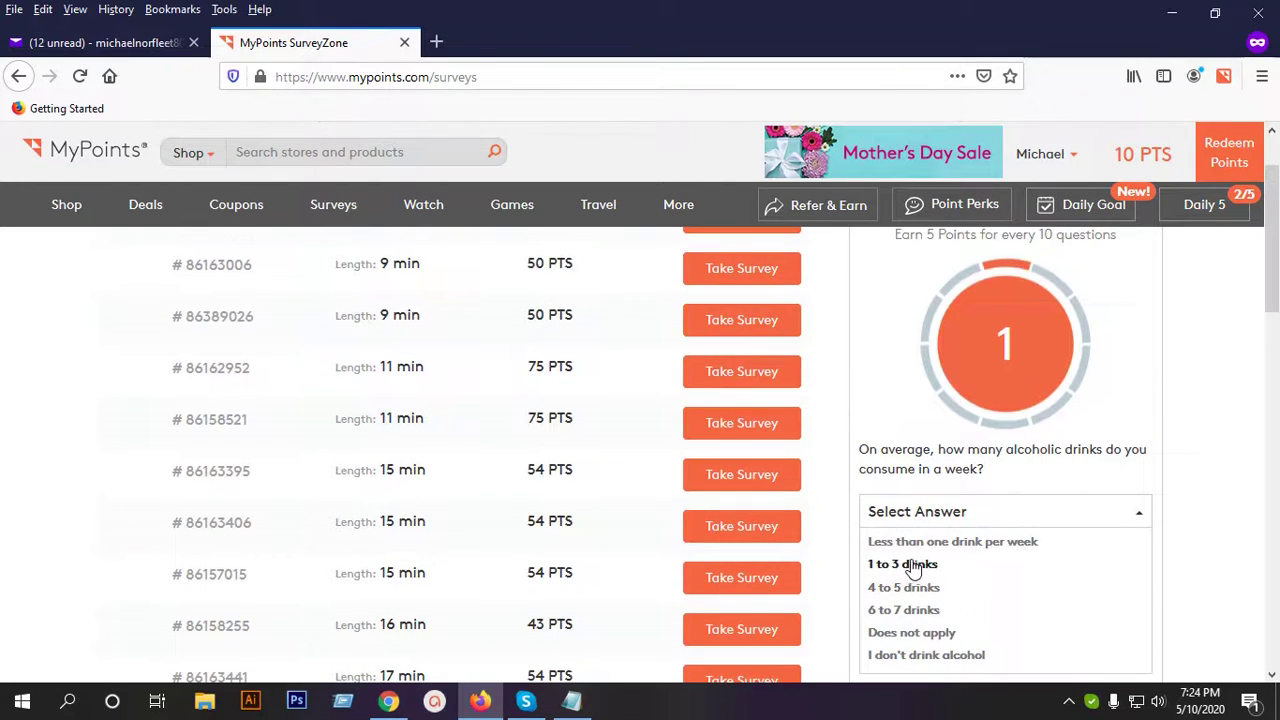
left_click(913, 566)
scroll(1046, 496, "down", 2)
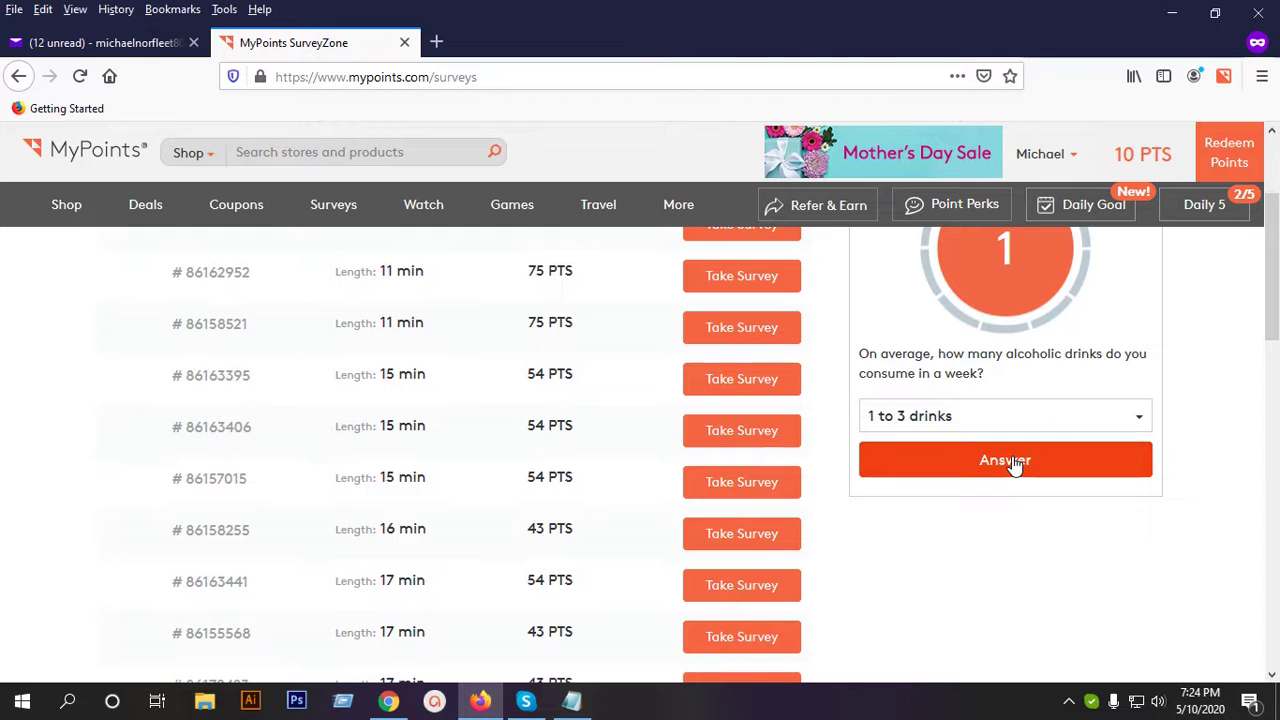
left_click(1015, 463)
scroll(1007, 458, "up", 2)
left_click(1018, 462)
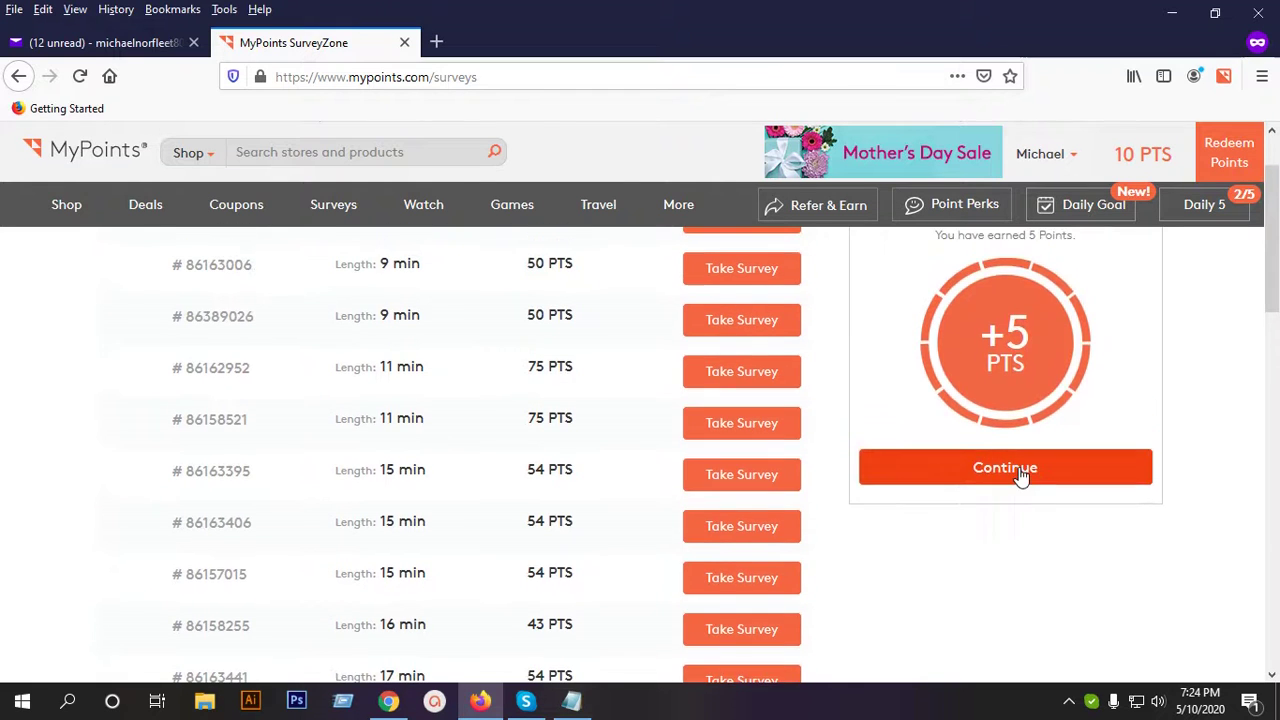
Answer the birthplace question with 'I was born in the United States'.
scroll(1022, 476, "down", 2)
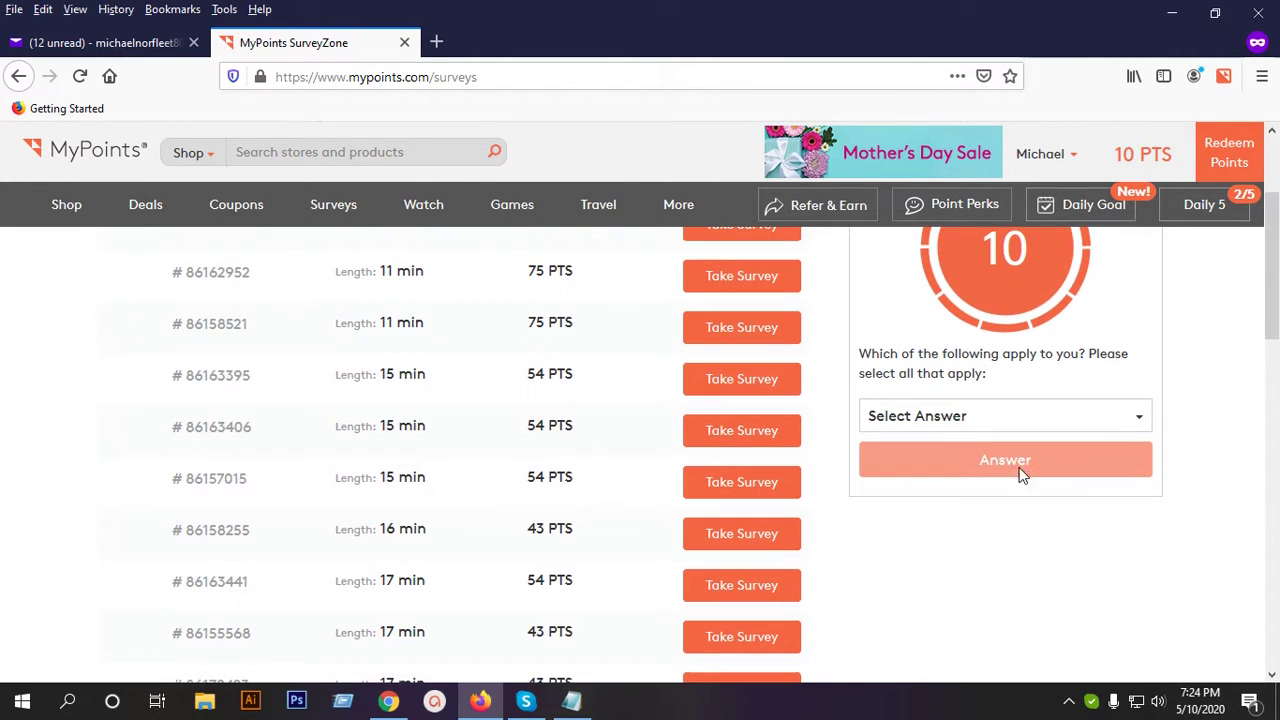
left_click(981, 418)
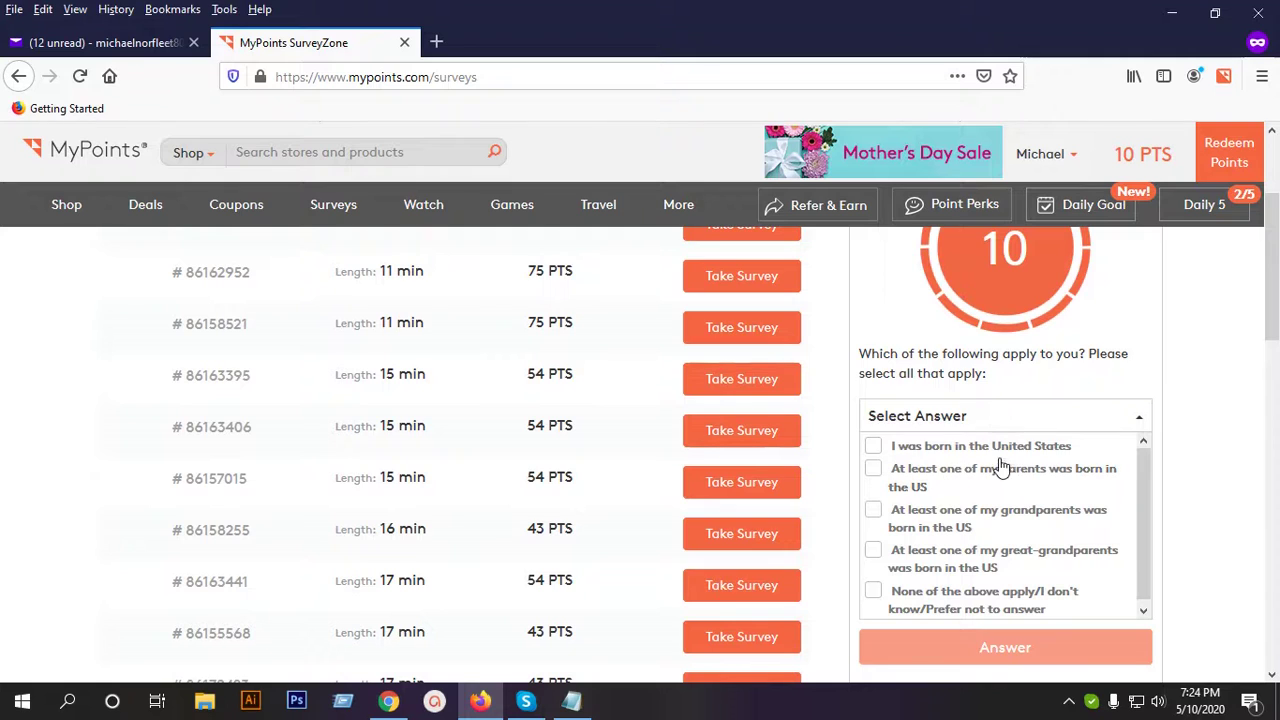
left_click(1004, 447)
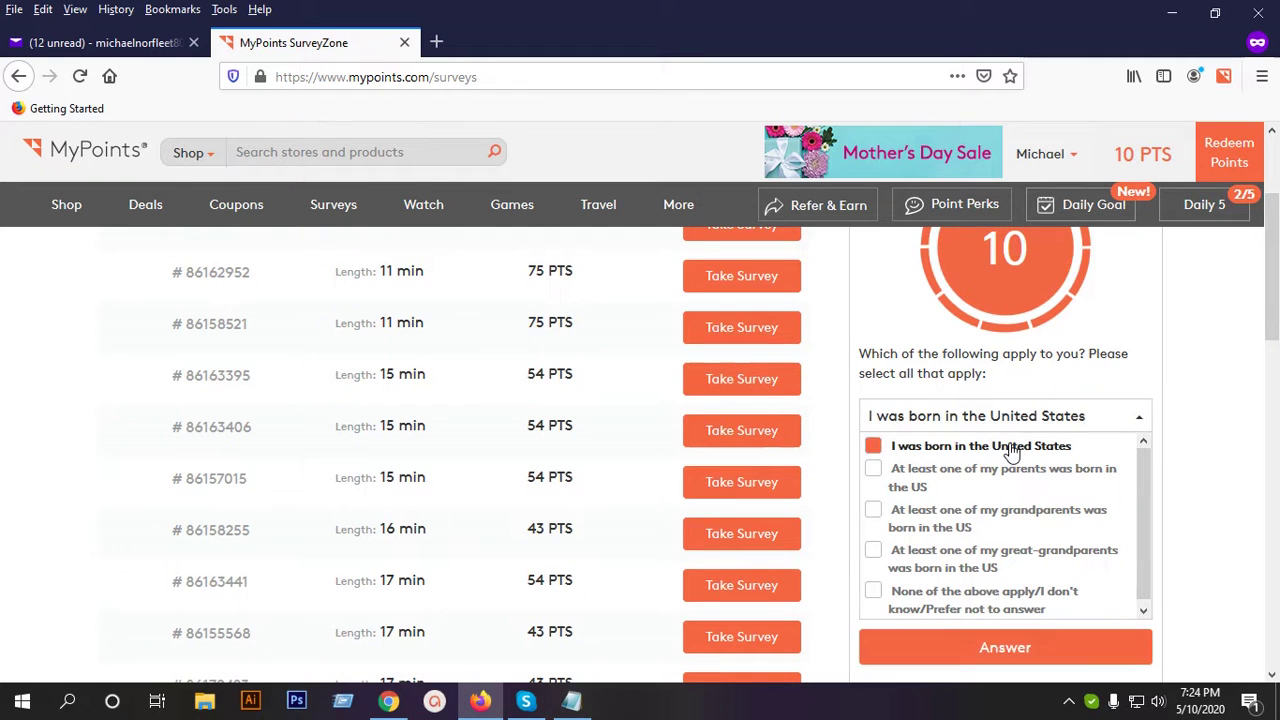
left_click(1035, 648)
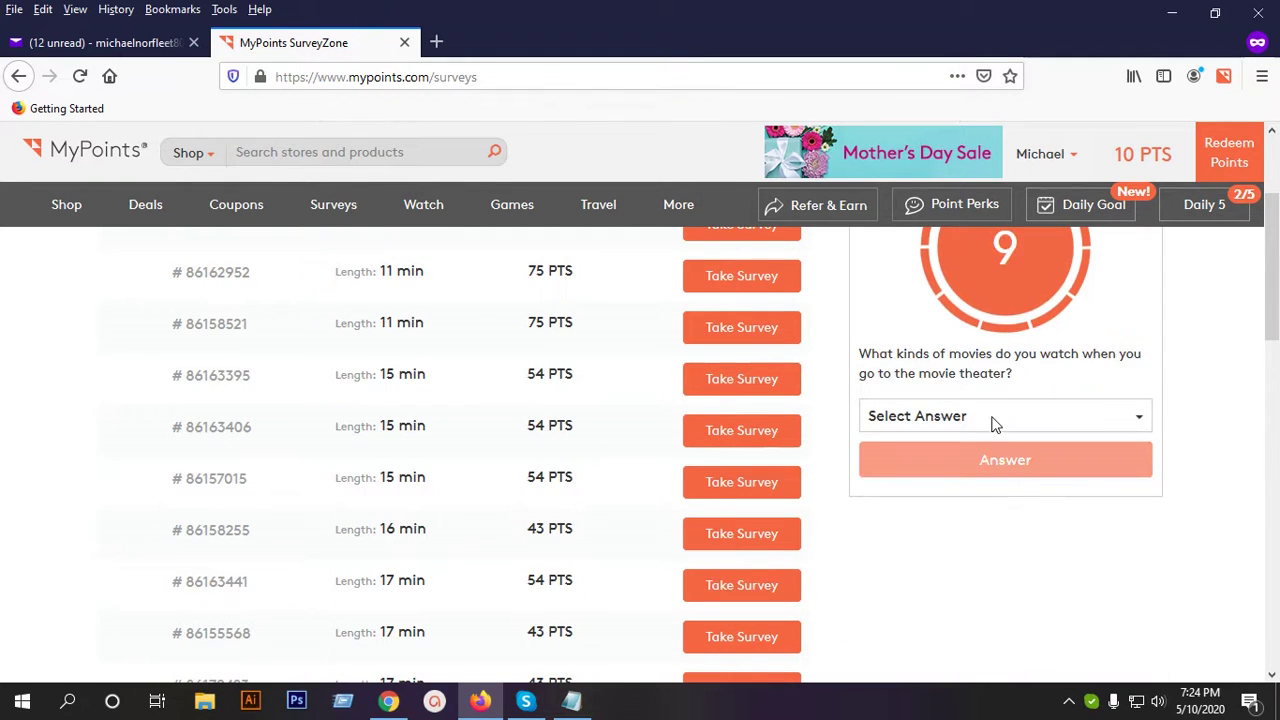
Tick Action, Drama, Comedy and Horror as watched movie genres, leaving Dramedy unticked.
left_click(994, 418)
left_click(922, 450)
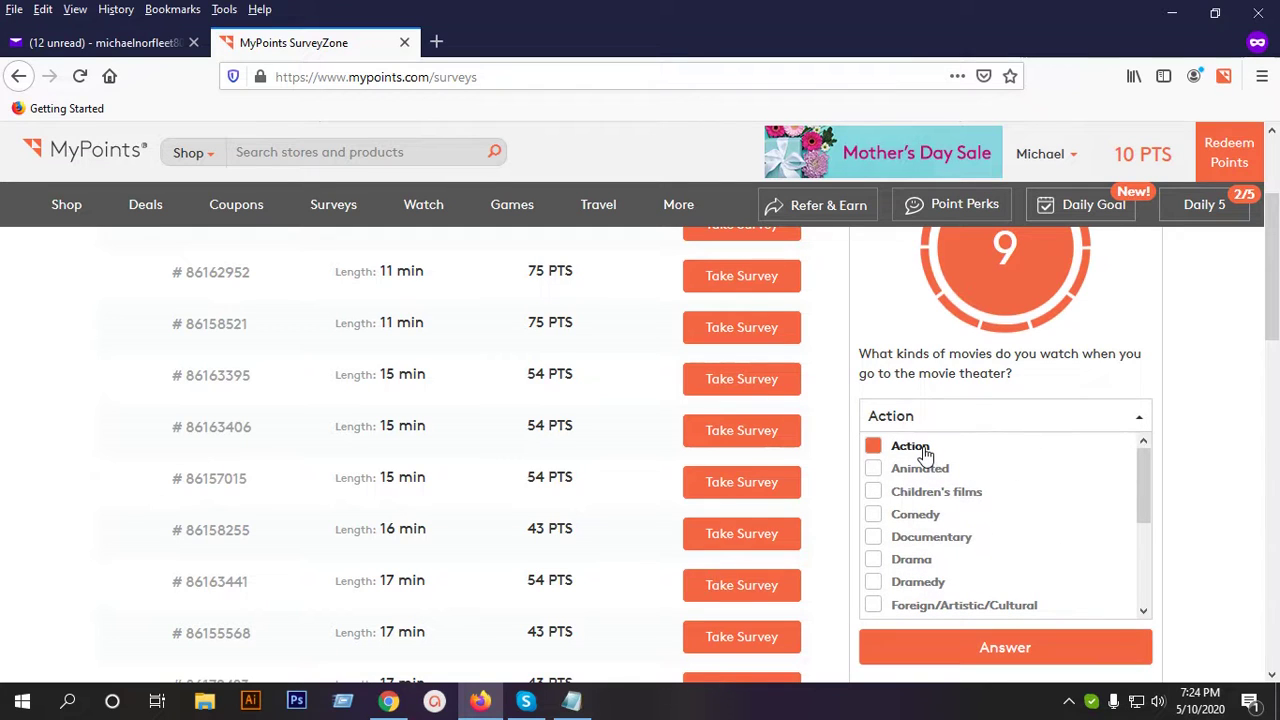
left_click(938, 563)
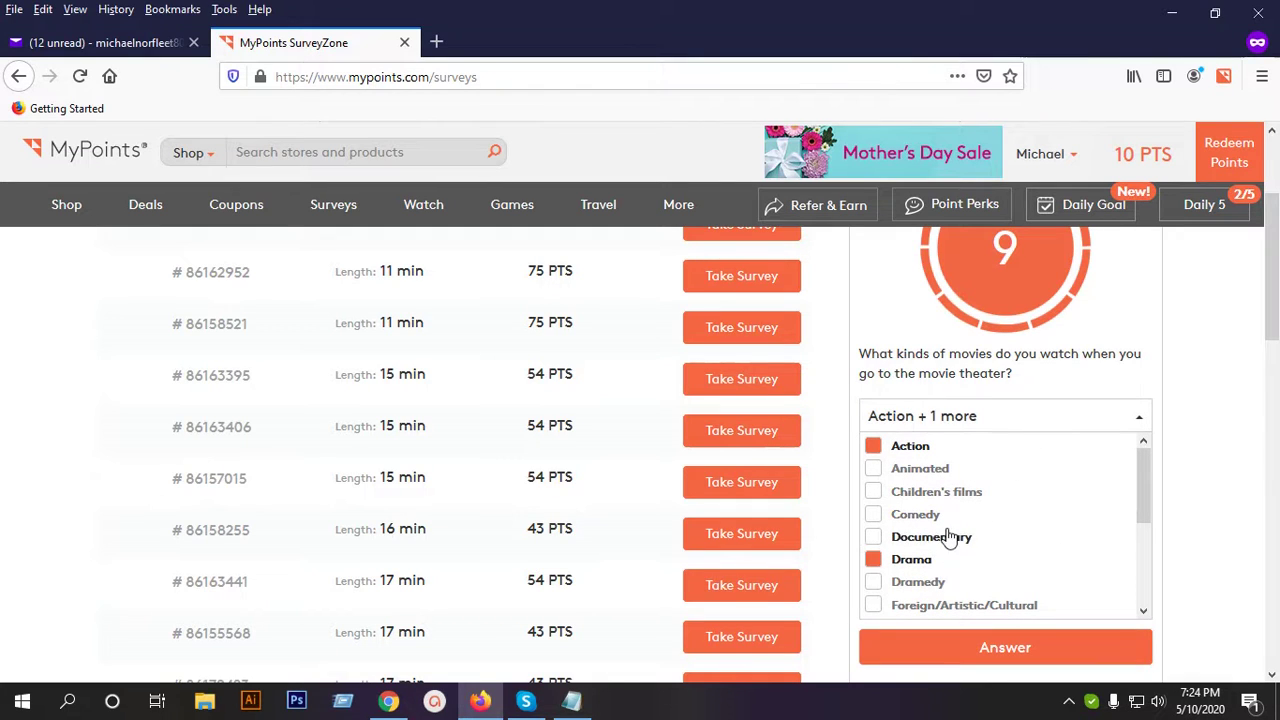
left_click(940, 516)
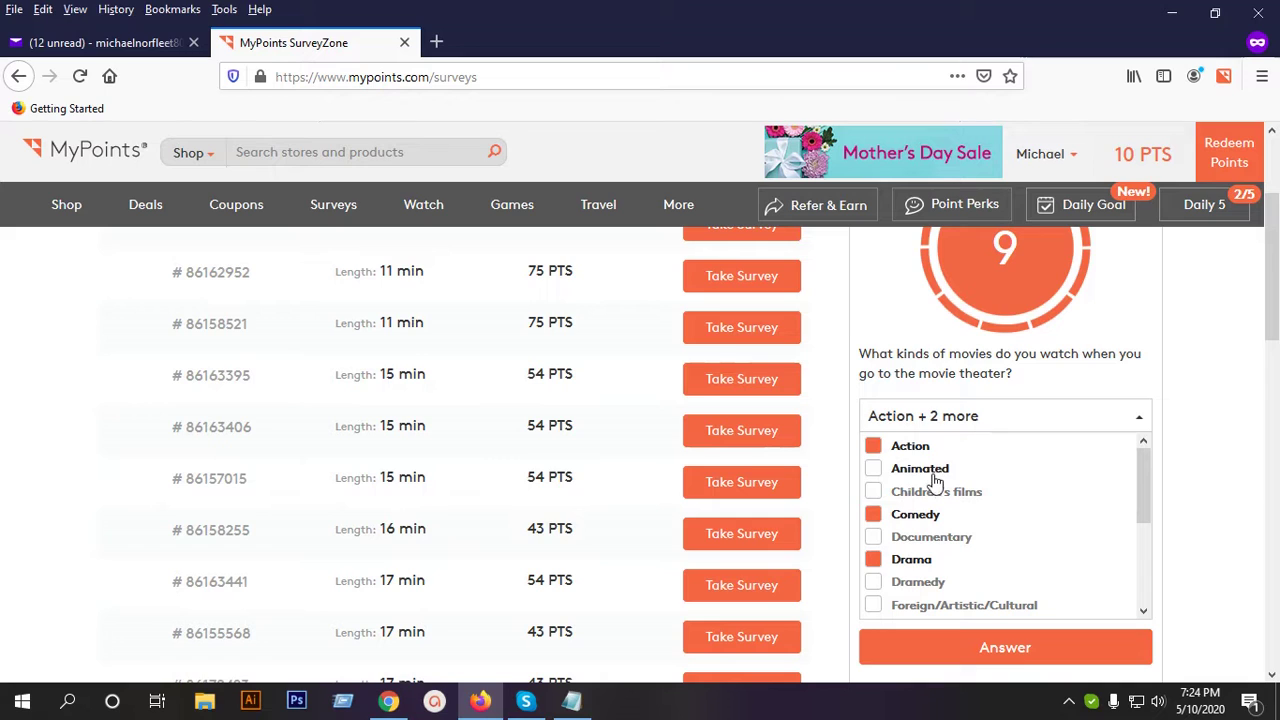
scroll(983, 508, "down", 2)
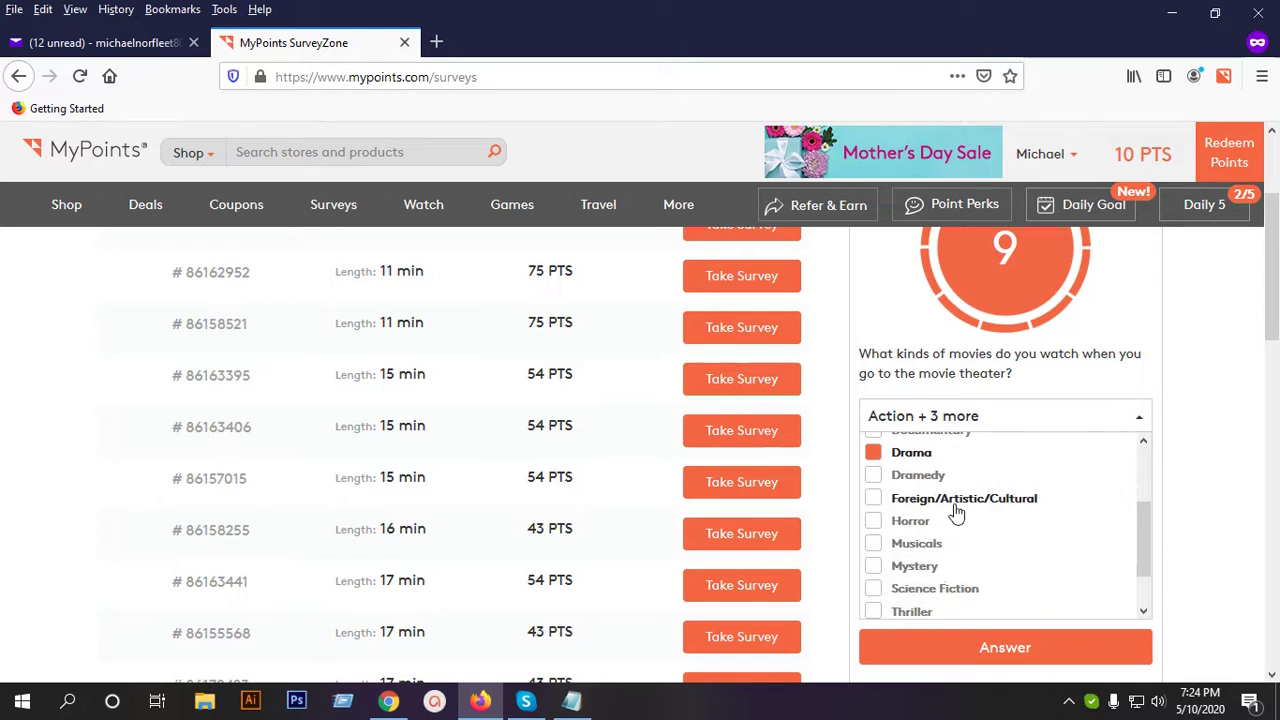
left_click(924, 476)
left_click(937, 479)
scroll(995, 518, "down", 1)
left_click(916, 472)
scroll(1028, 531, "down", 2)
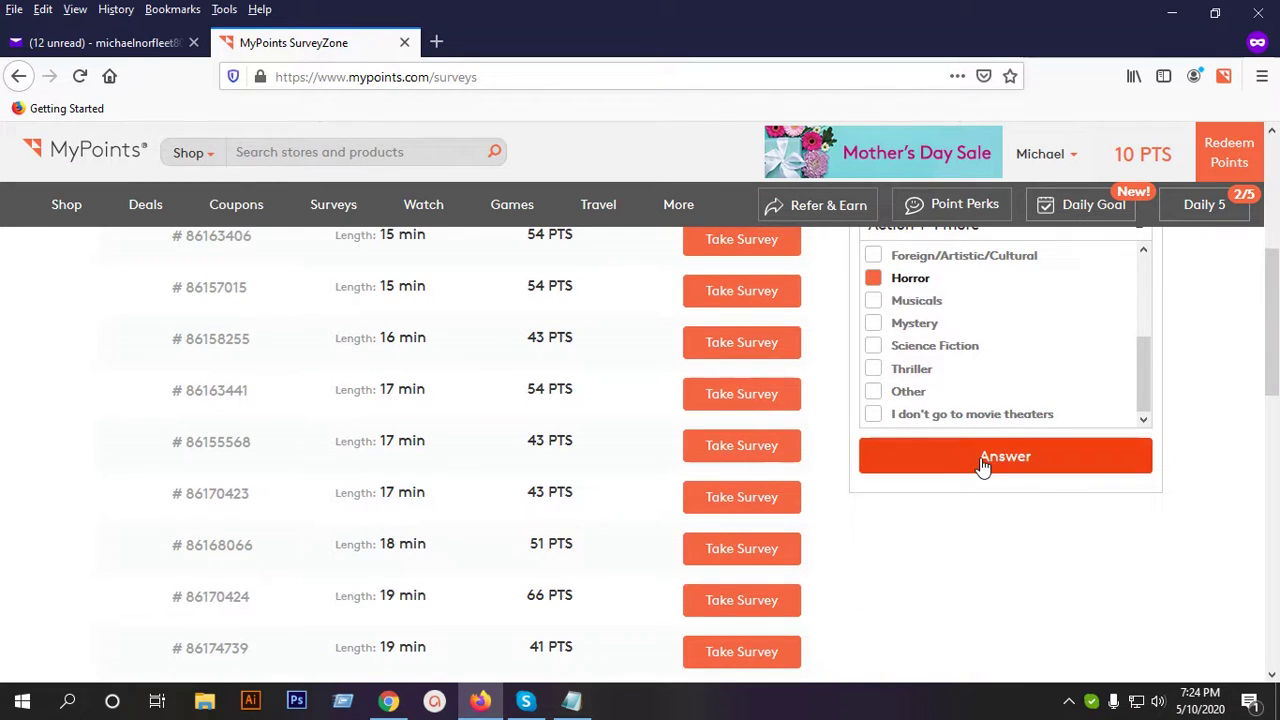
left_click(983, 463)
Submit the movie genres and tick Friendly's among visited fast casual restaurants.
left_click(1043, 568)
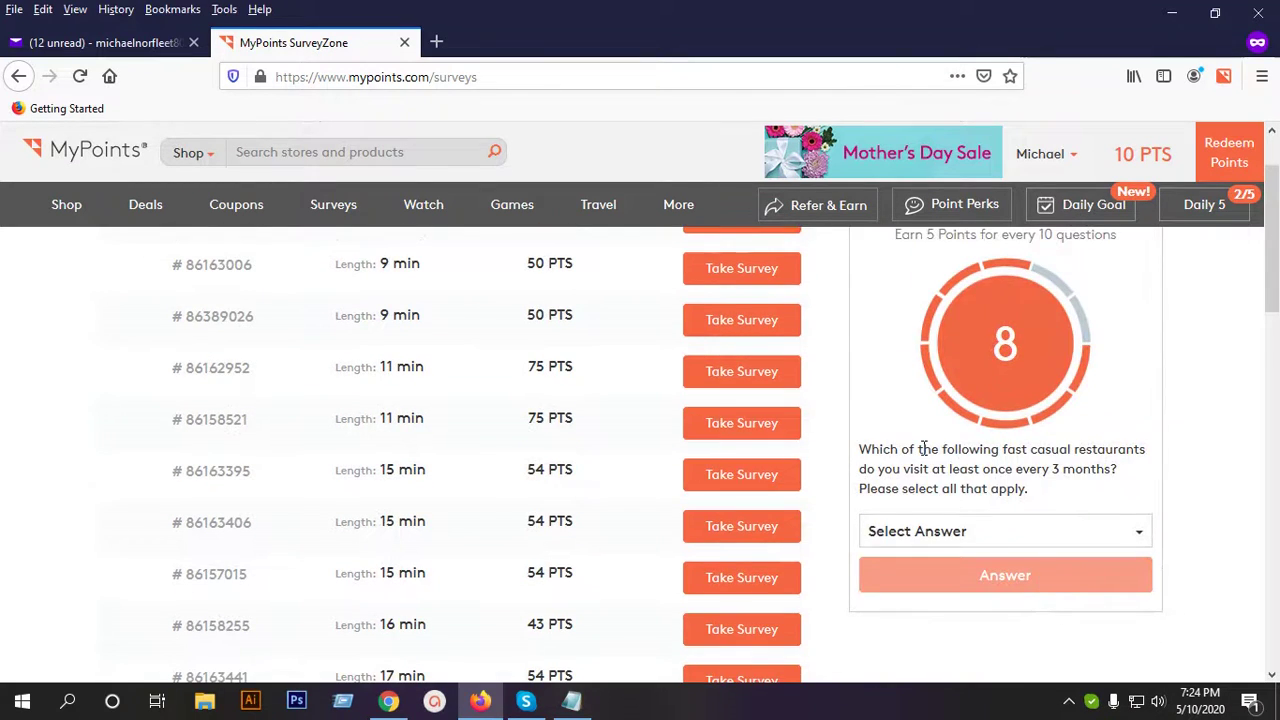
scroll(1125, 472, "down", 2)
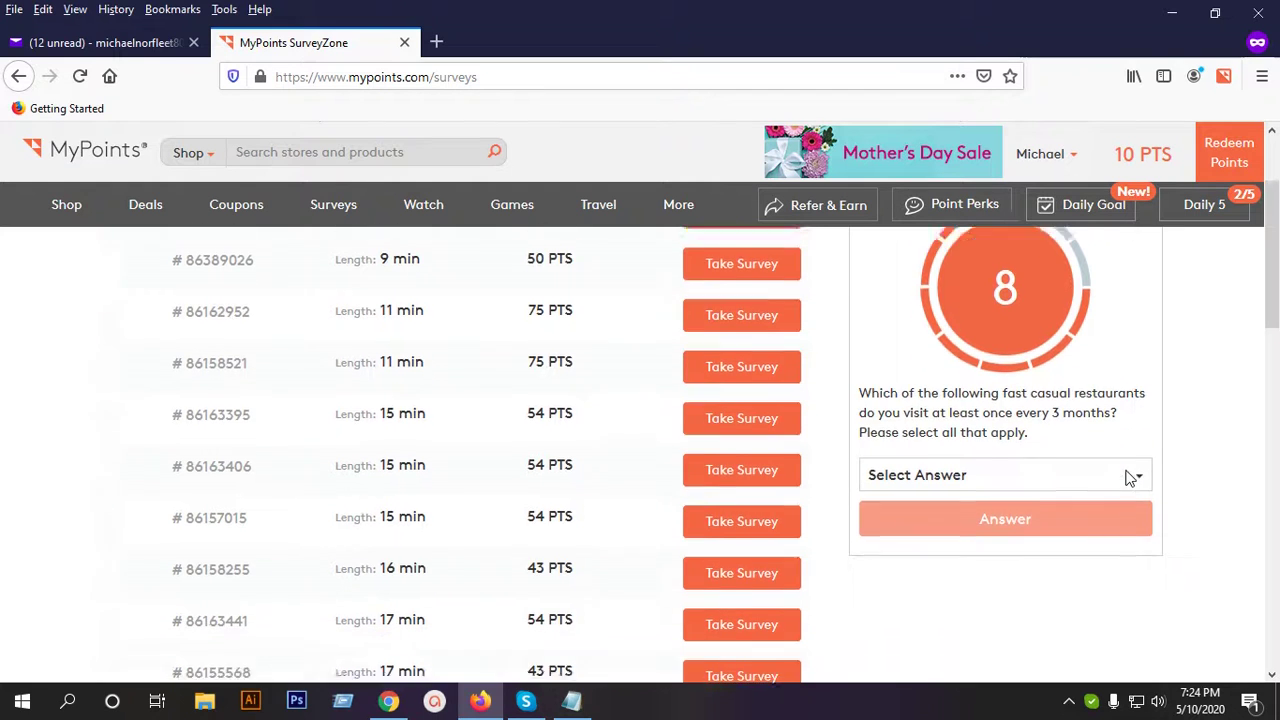
left_click(994, 434)
scroll(990, 515, "up", 3)
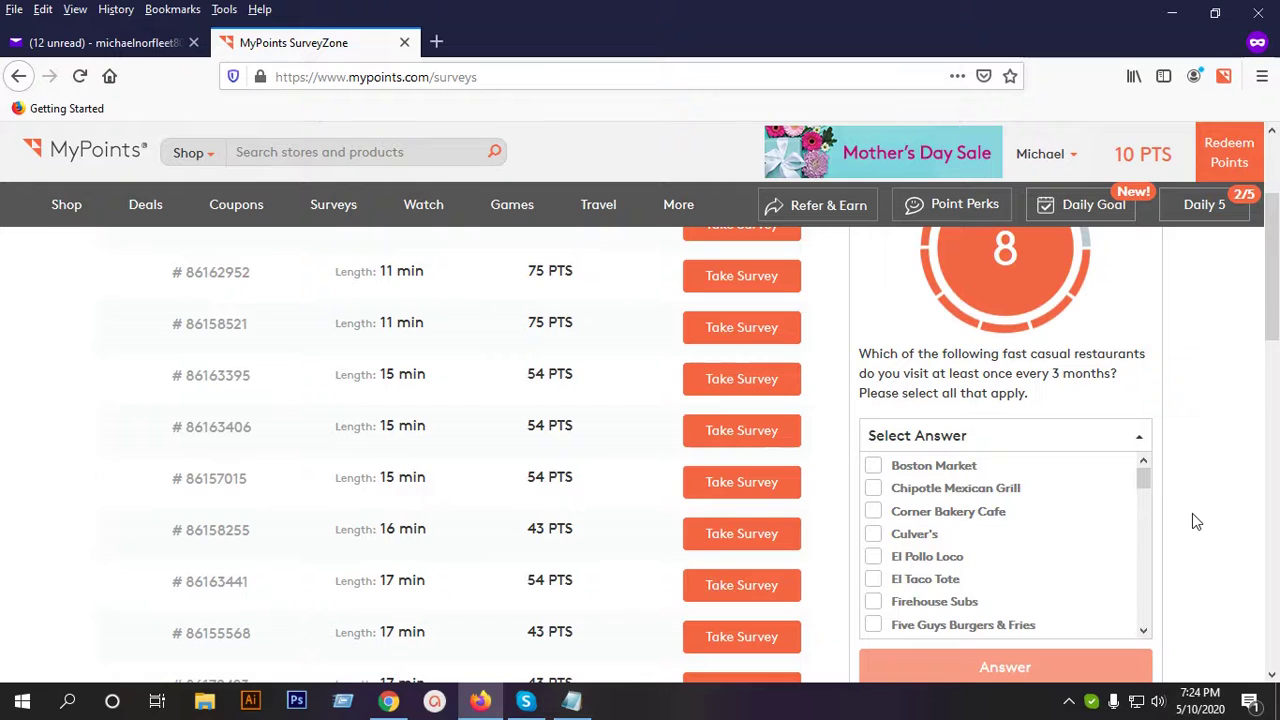
scroll(1192, 513, "down", 2)
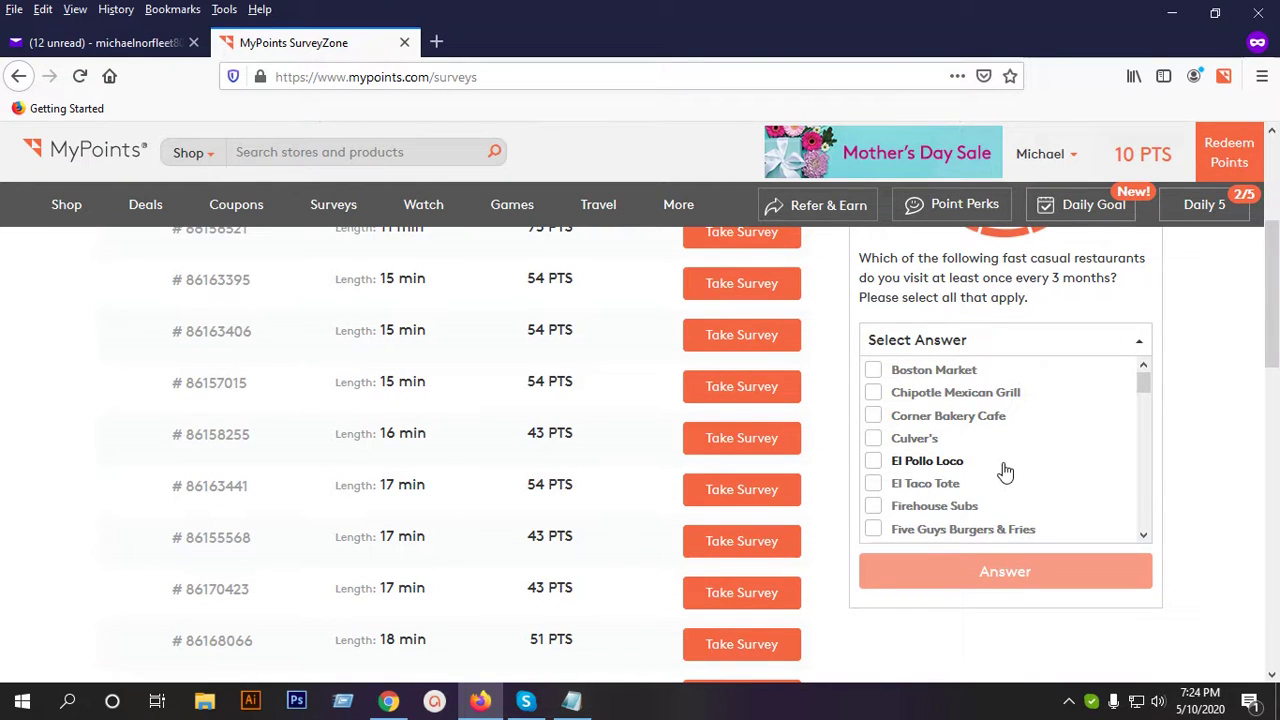
scroll(1005, 471, "down", 2)
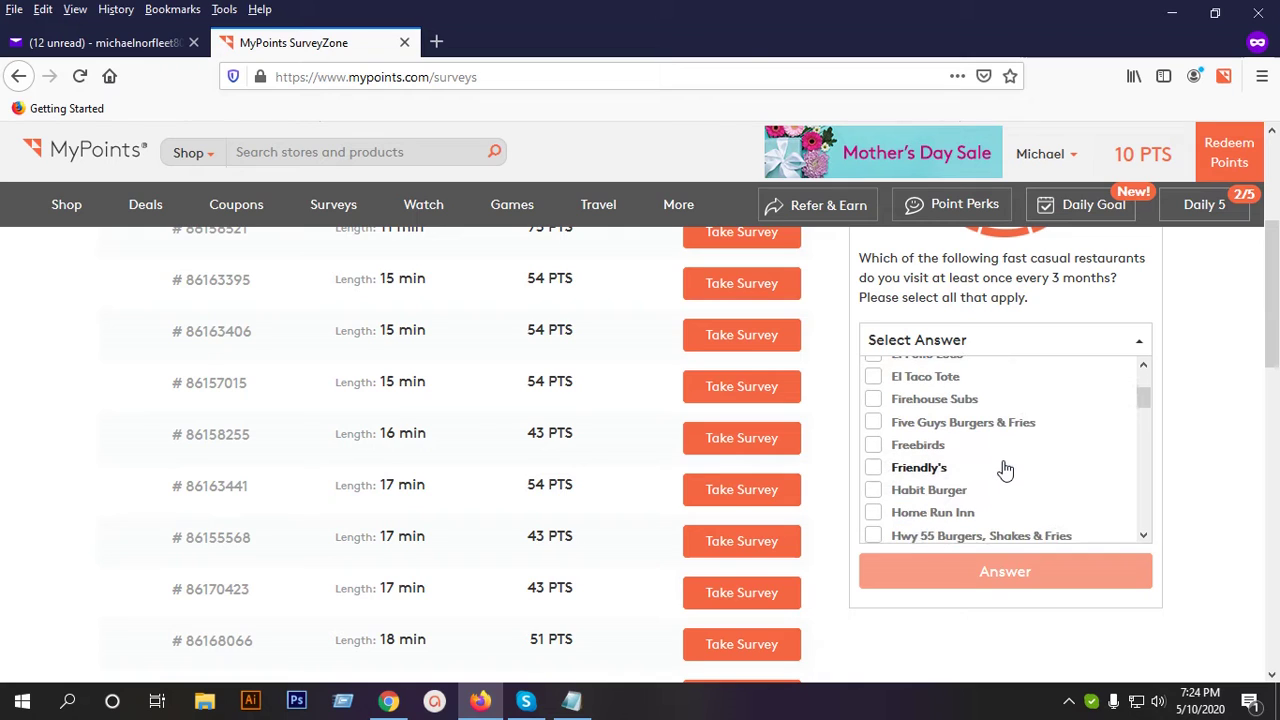
left_click(920, 470)
Add Habit Burger to the fast casual restaurants and submit the answer.
scroll(1013, 473, "down", 1)
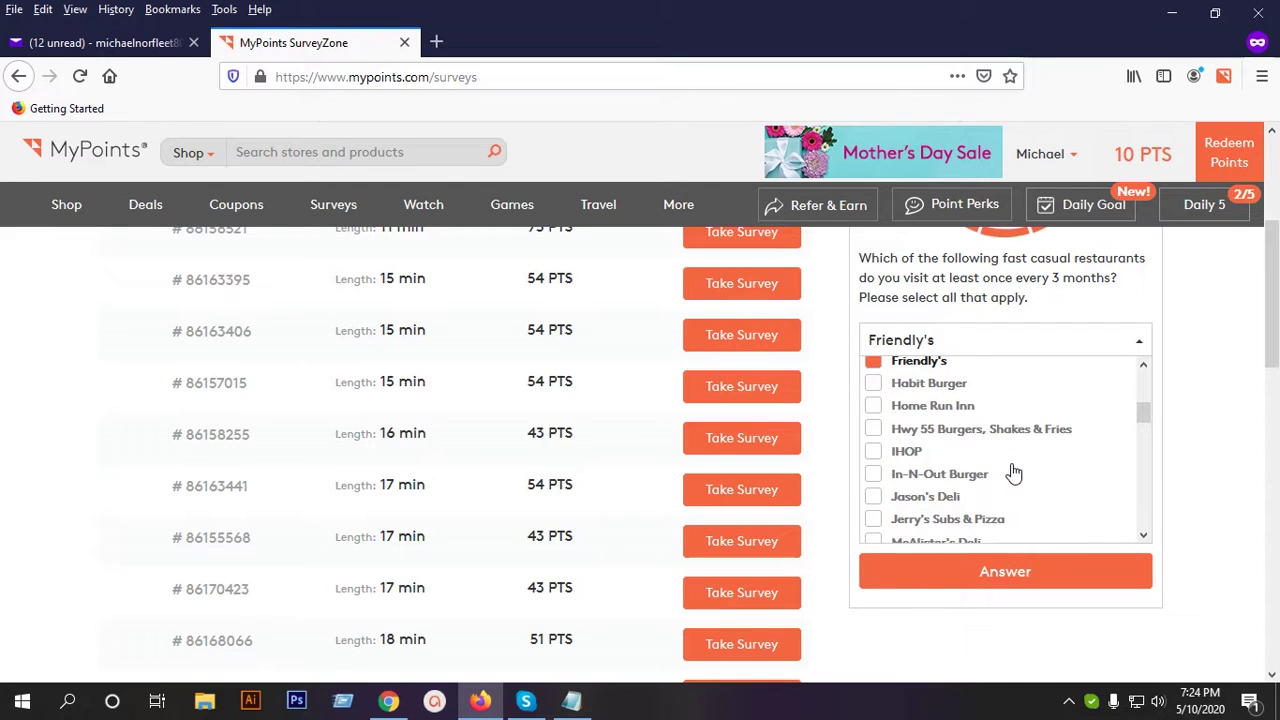
scroll(1003, 459, "down", 2)
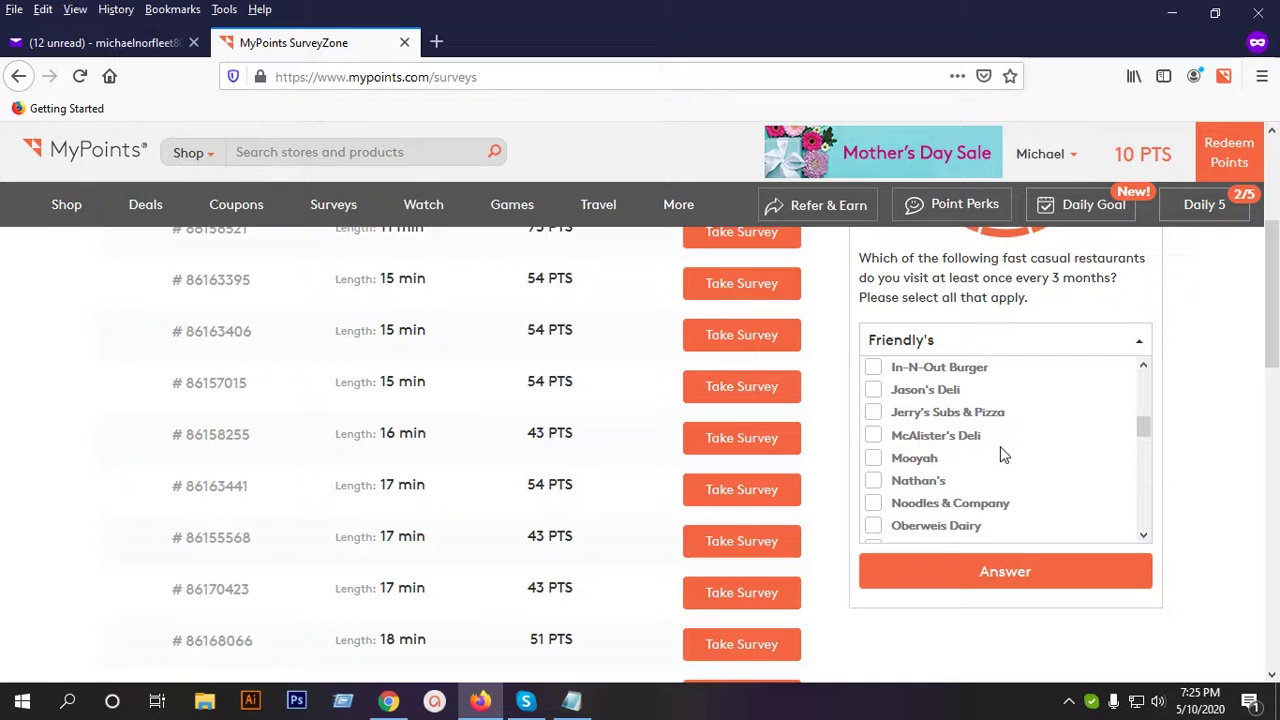
scroll(1003, 456, "down", 4)
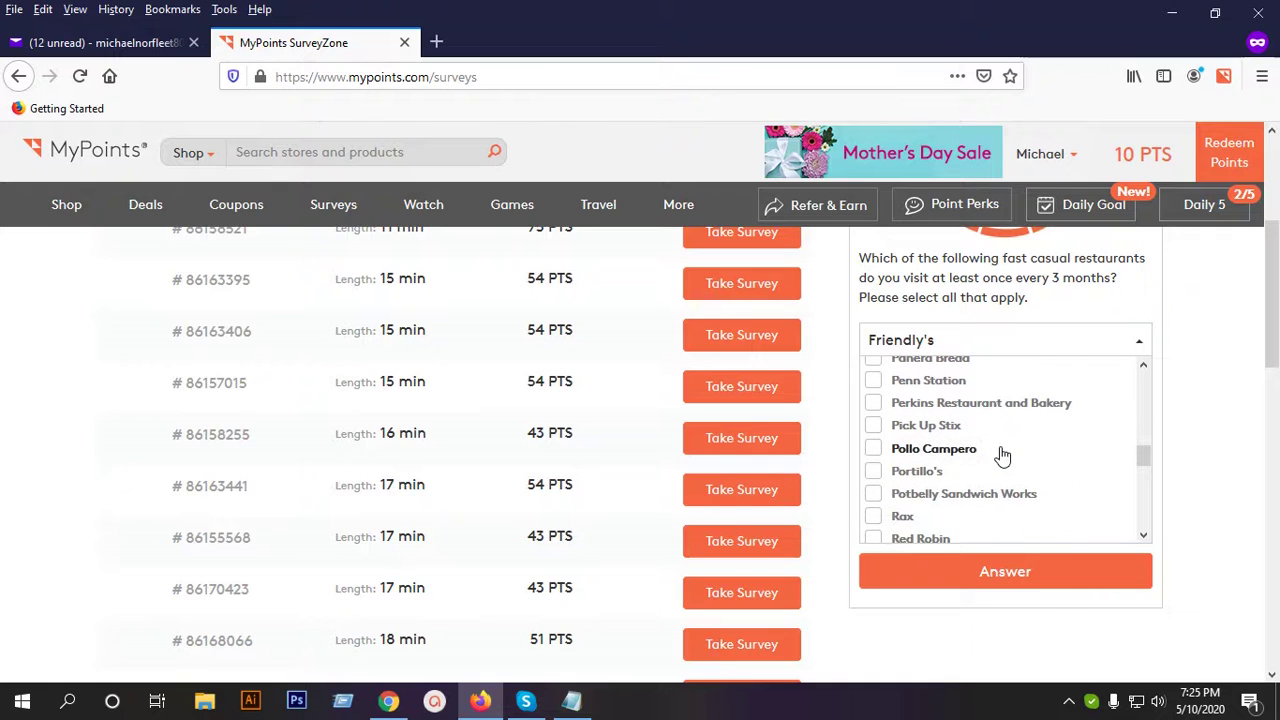
scroll(1003, 456, "down", 2)
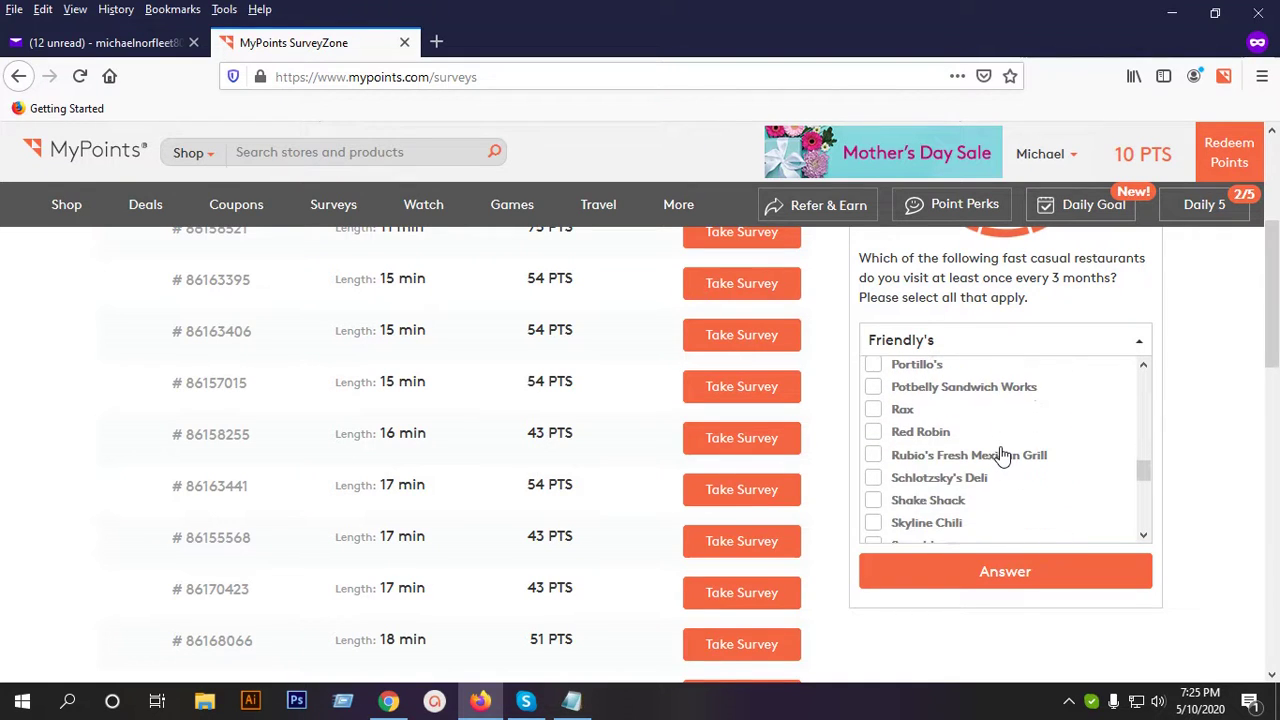
scroll(1003, 456, "down", 2)
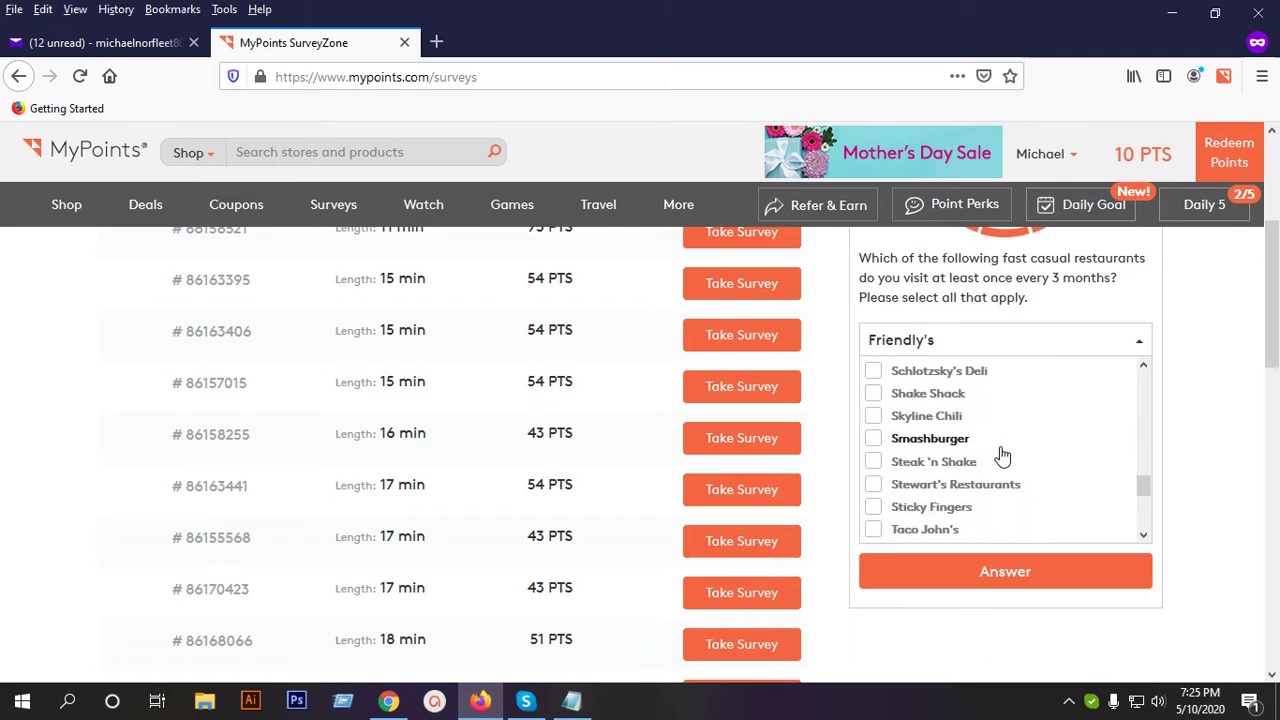
scroll(1003, 456, "down", 2)
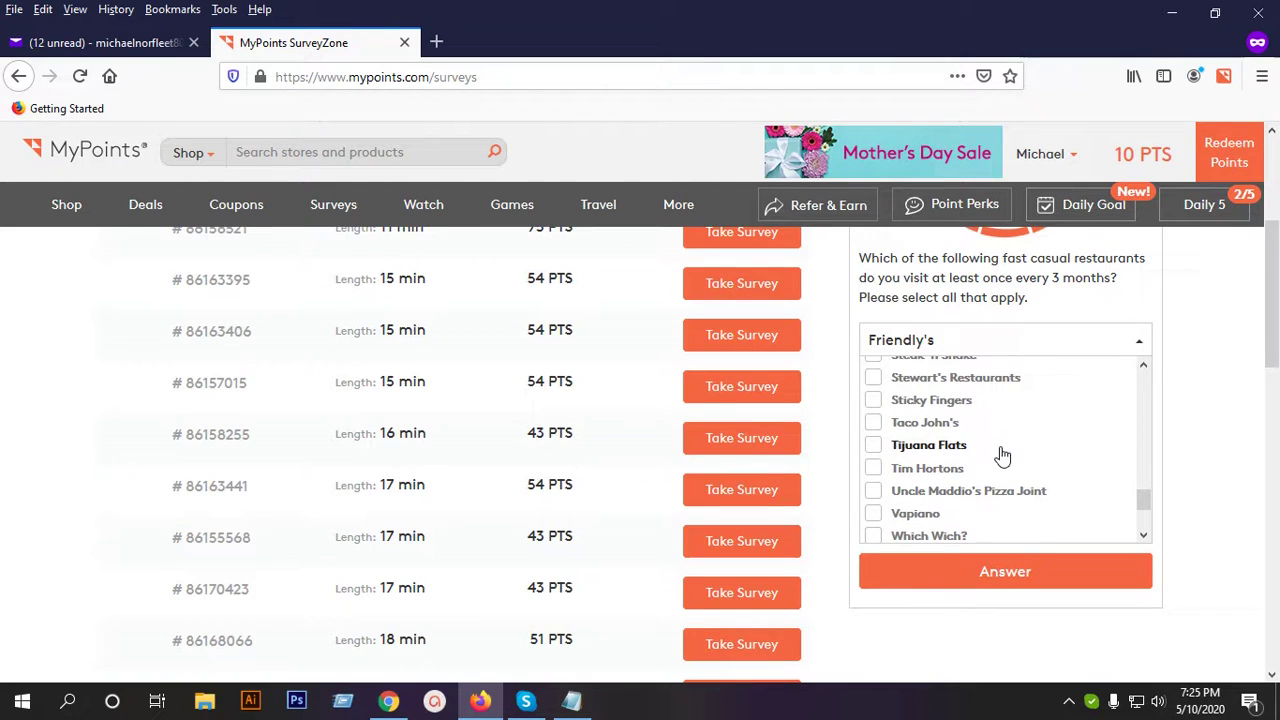
scroll(1003, 456, "down", 2)
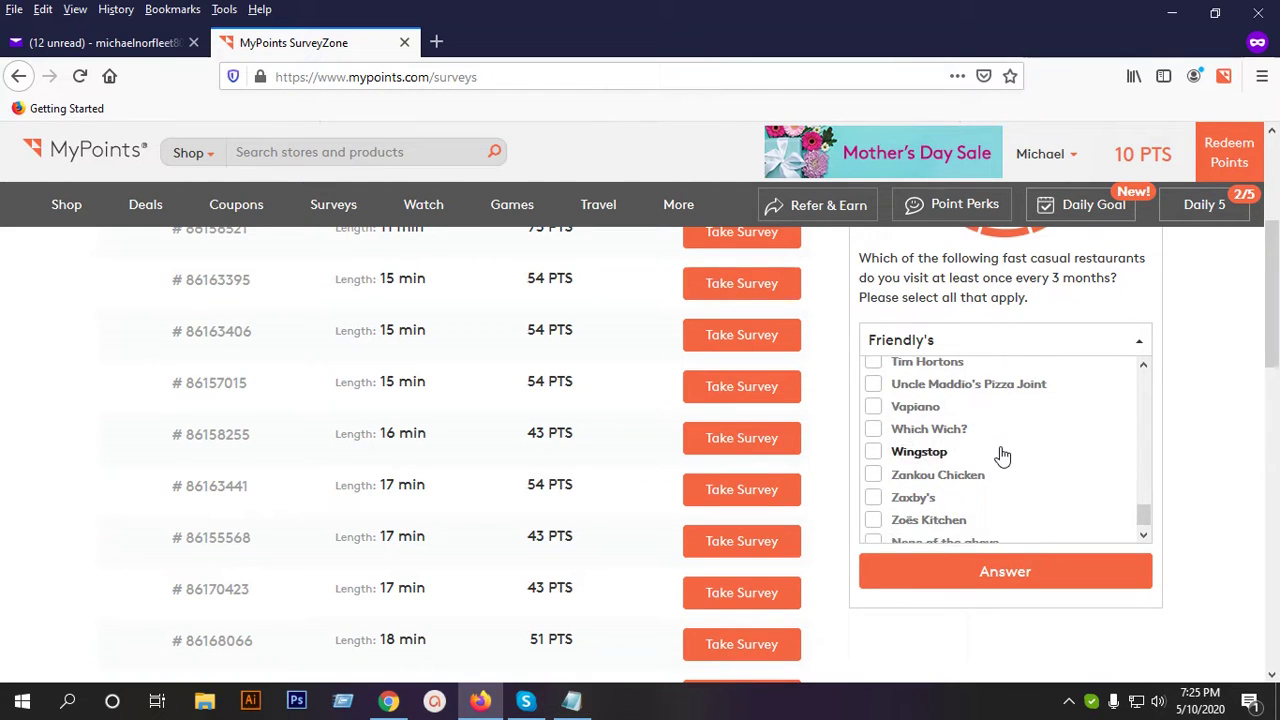
scroll(1003, 456, "down", 2)
scroll(1003, 456, "up", 3)
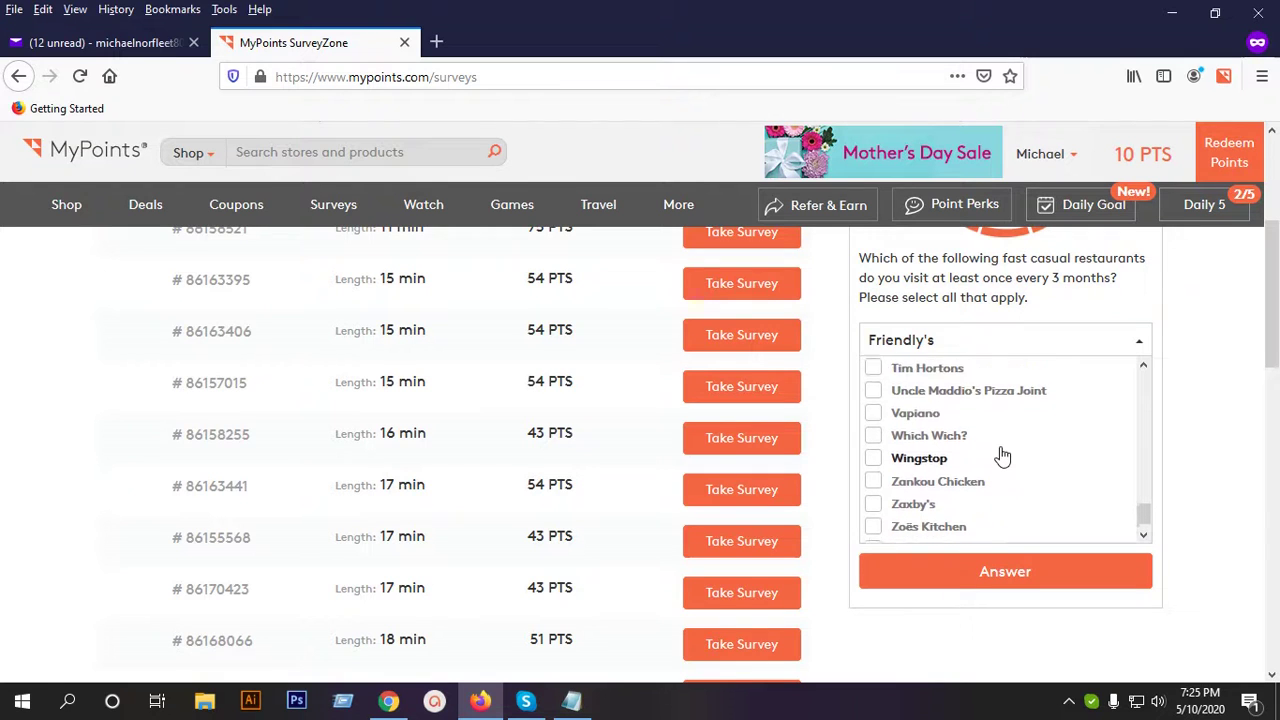
scroll(1003, 456, "up", 5)
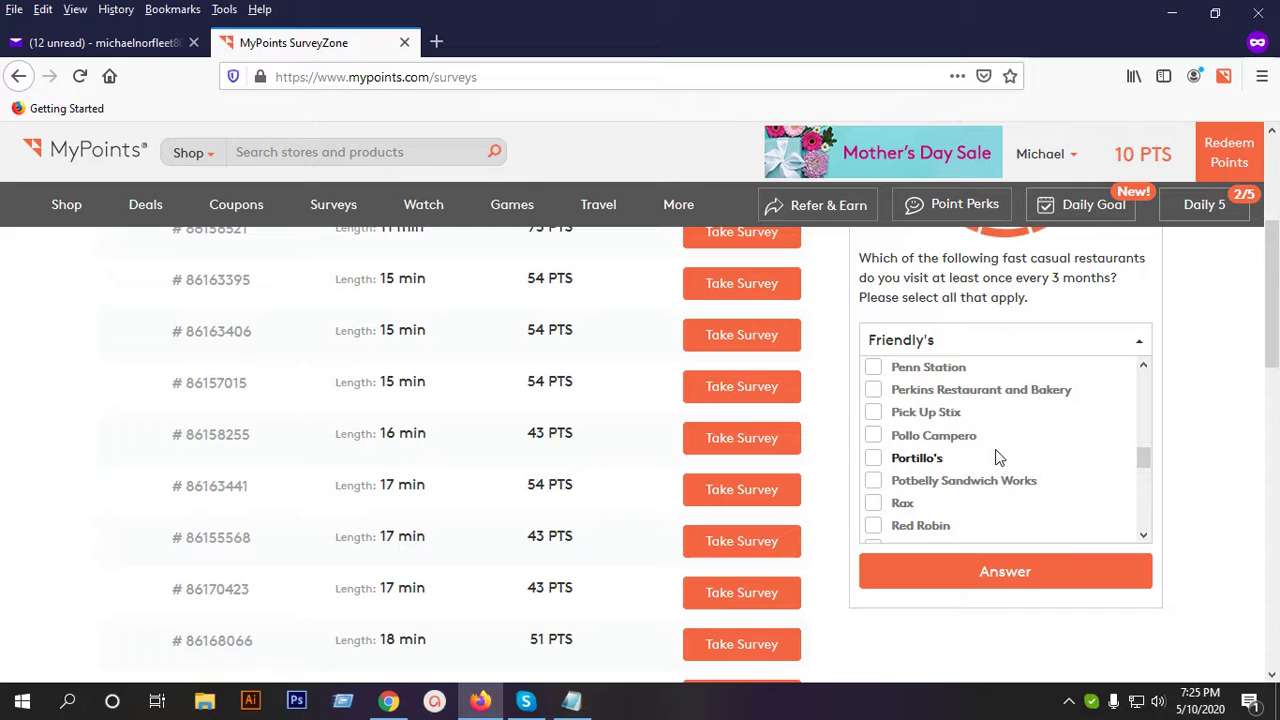
scroll(997, 457, "up", 2)
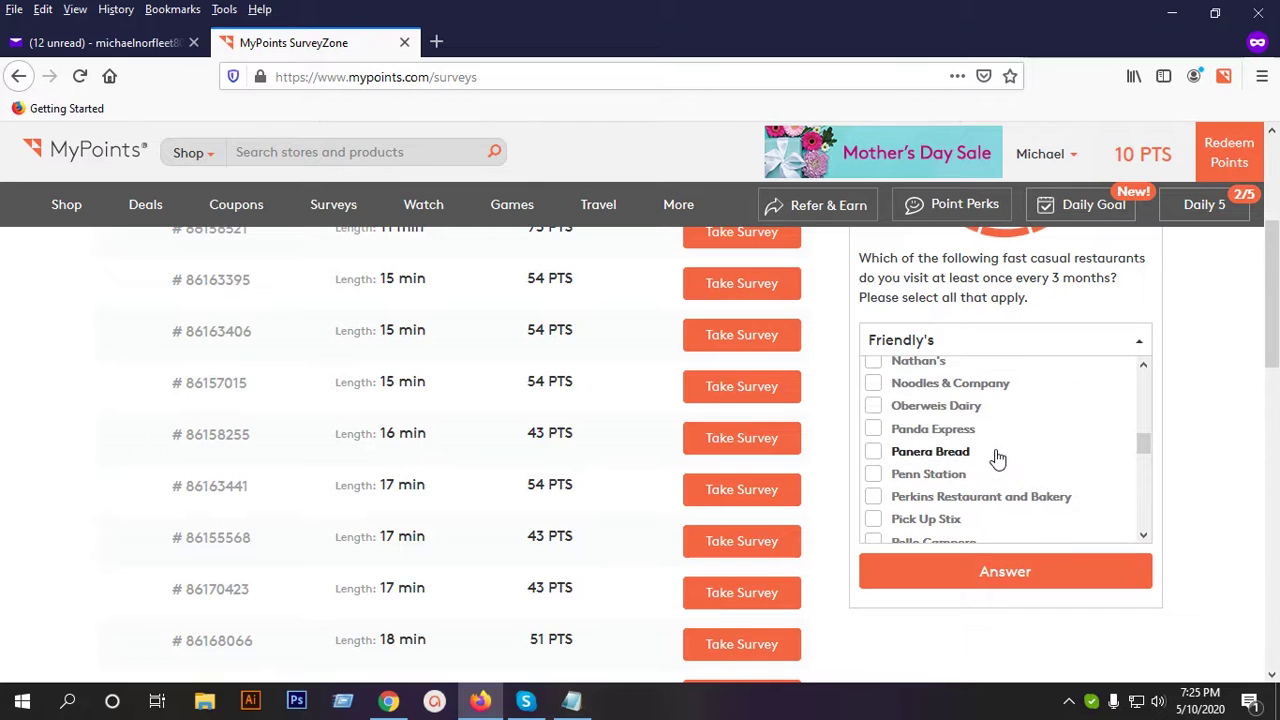
scroll(997, 457, "up", 3)
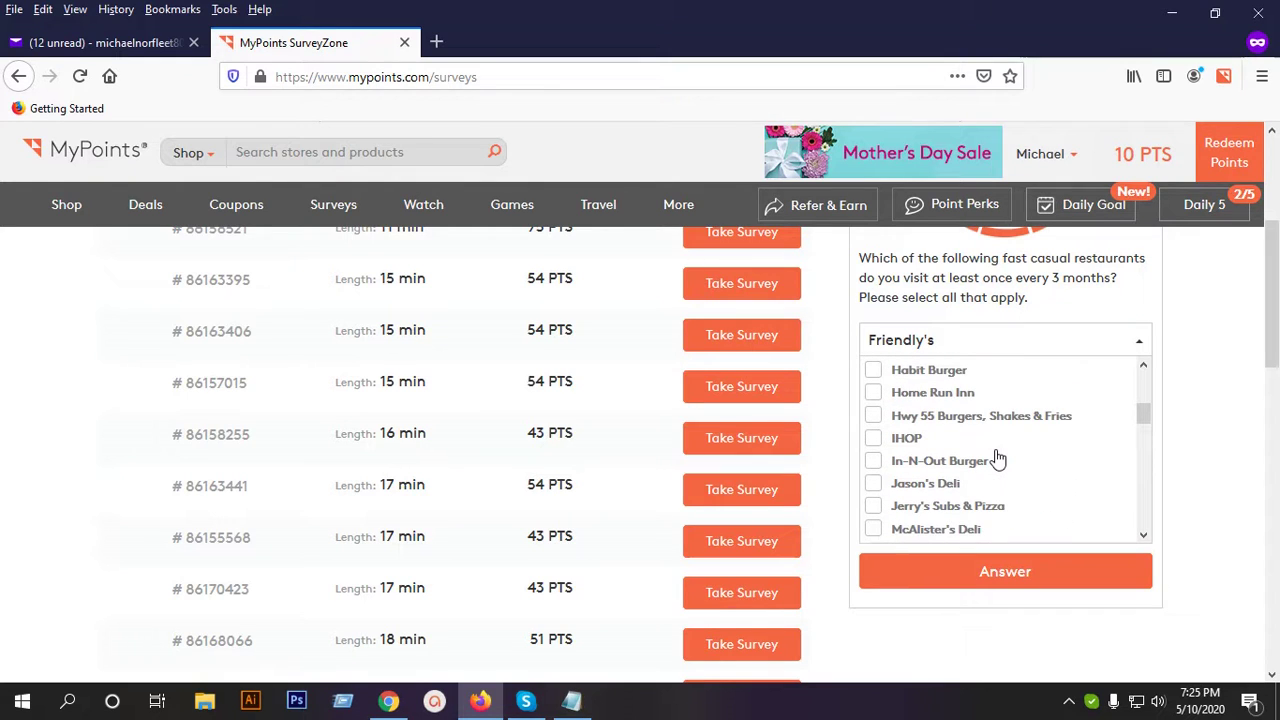
scroll(997, 457, "up", 2)
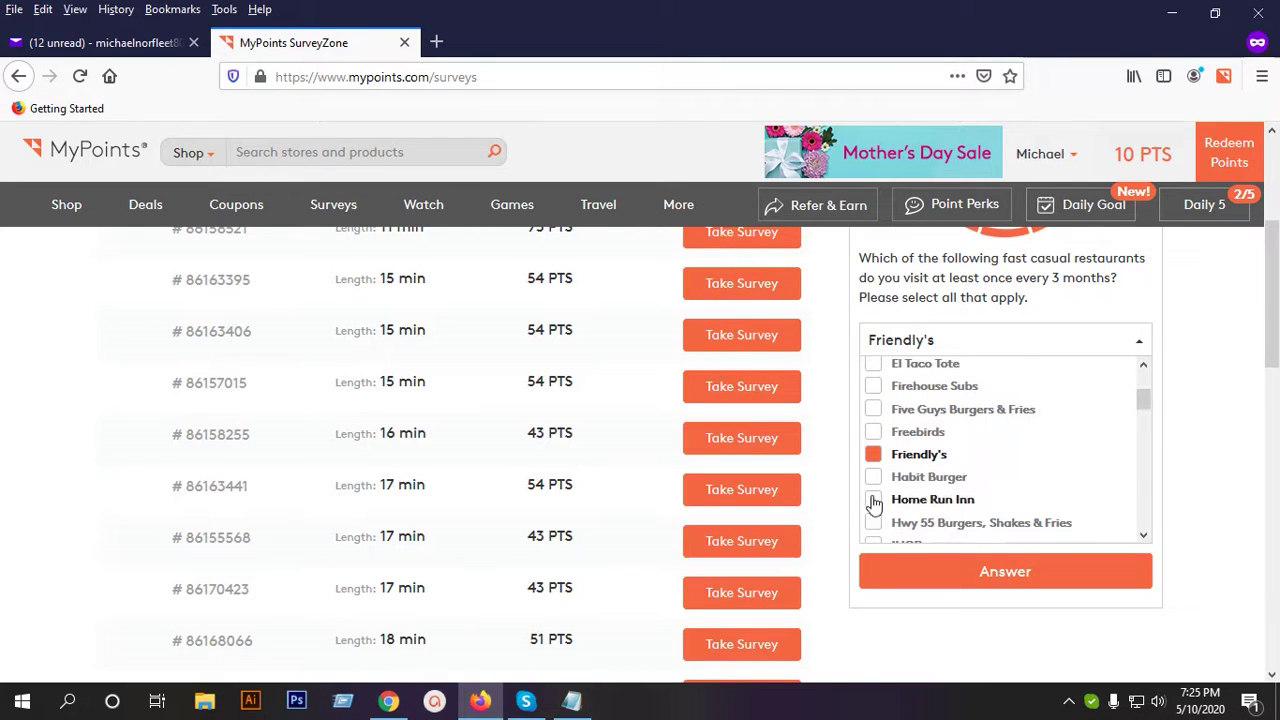
left_click(913, 477)
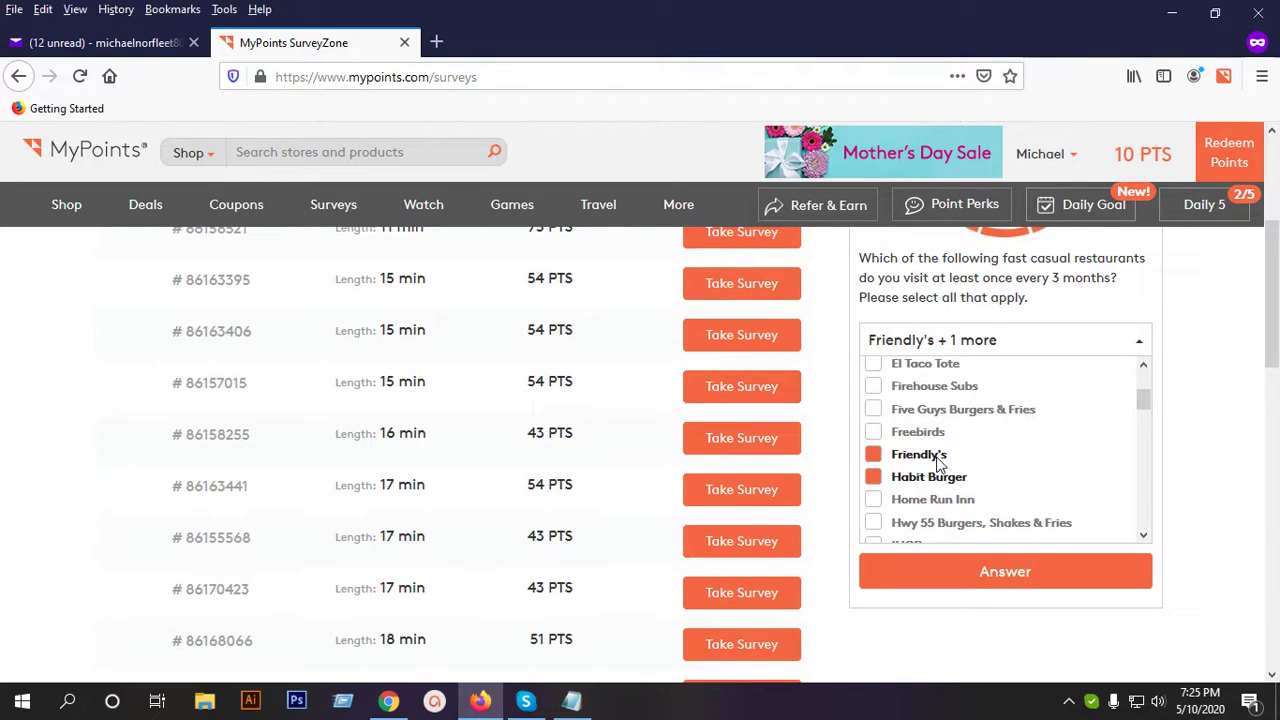
left_click(1006, 569)
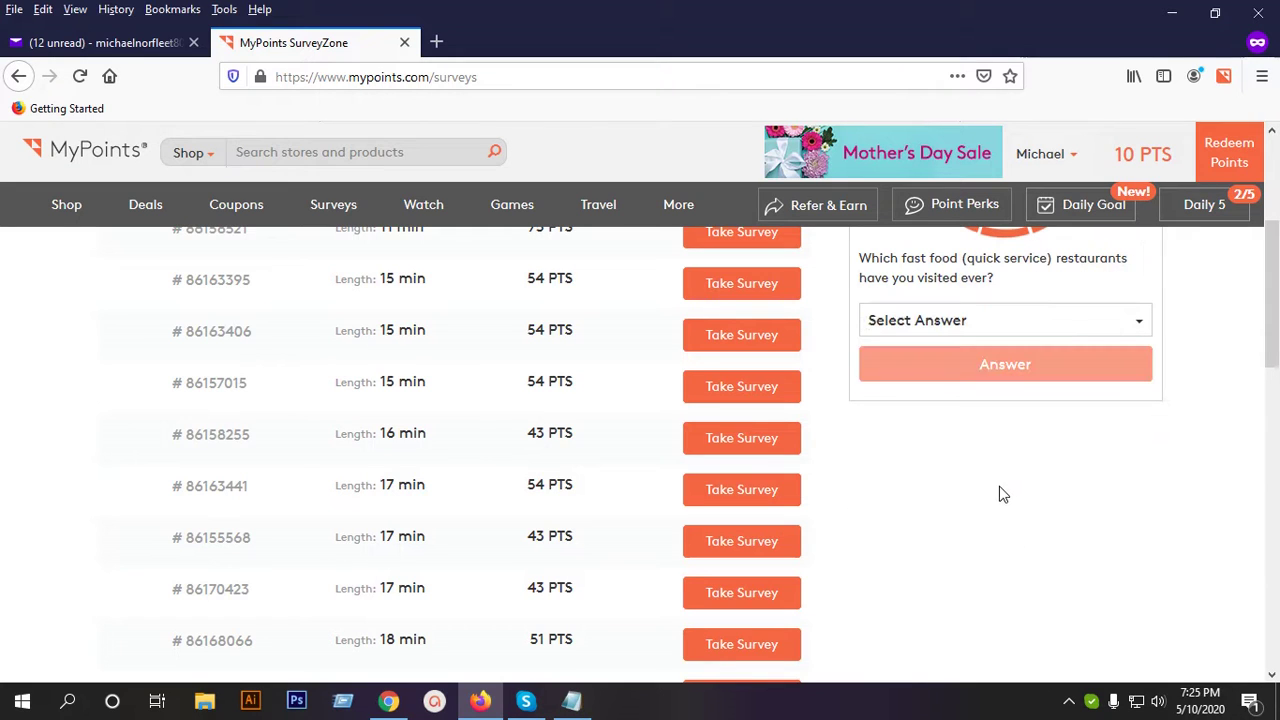
Tick Captain D's, Dairy Queen and Dunkin' Donuts as visited fast food restaurants.
left_click(1001, 325)
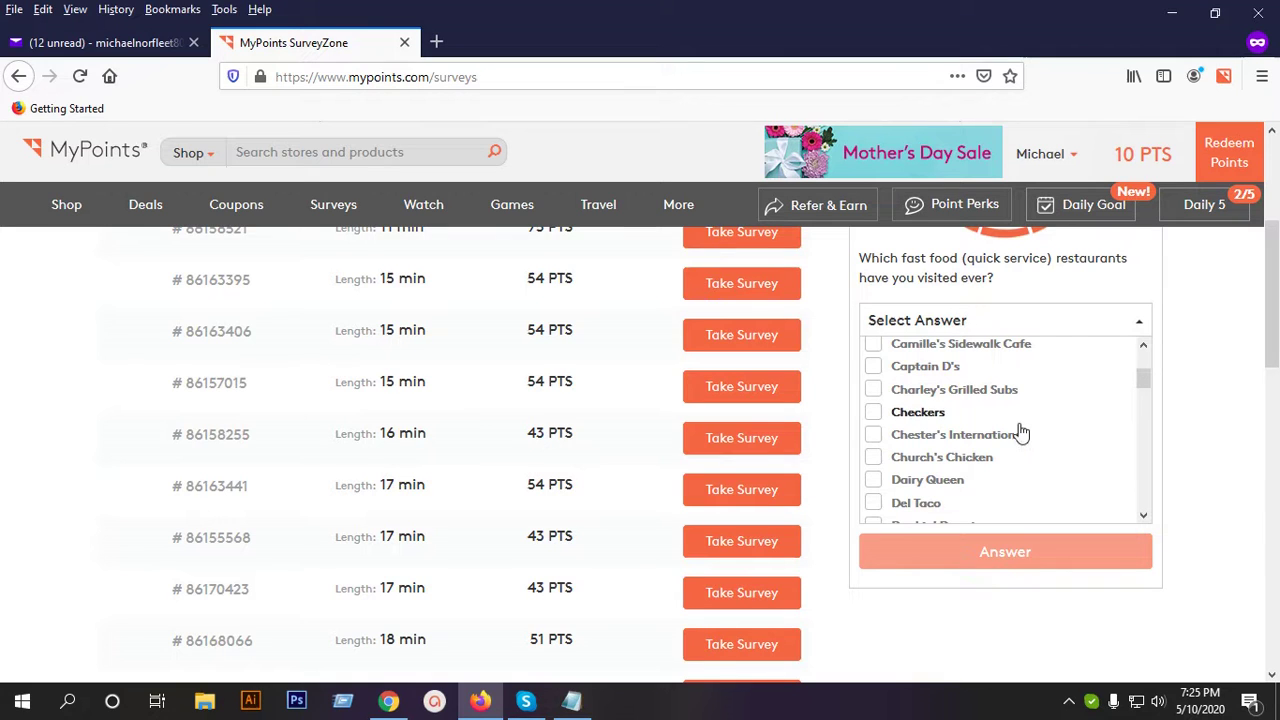
scroll(1020, 428, "up", 2)
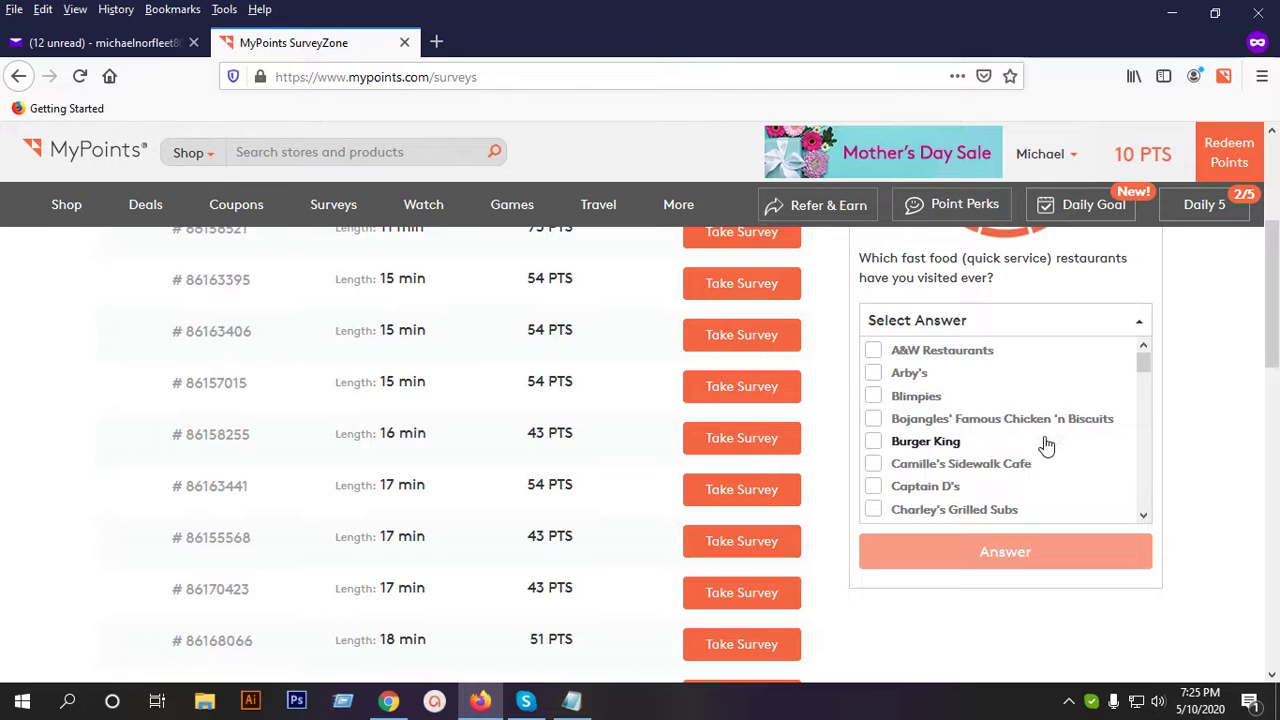
left_click(945, 490)
scroll(1020, 428, "down", 2)
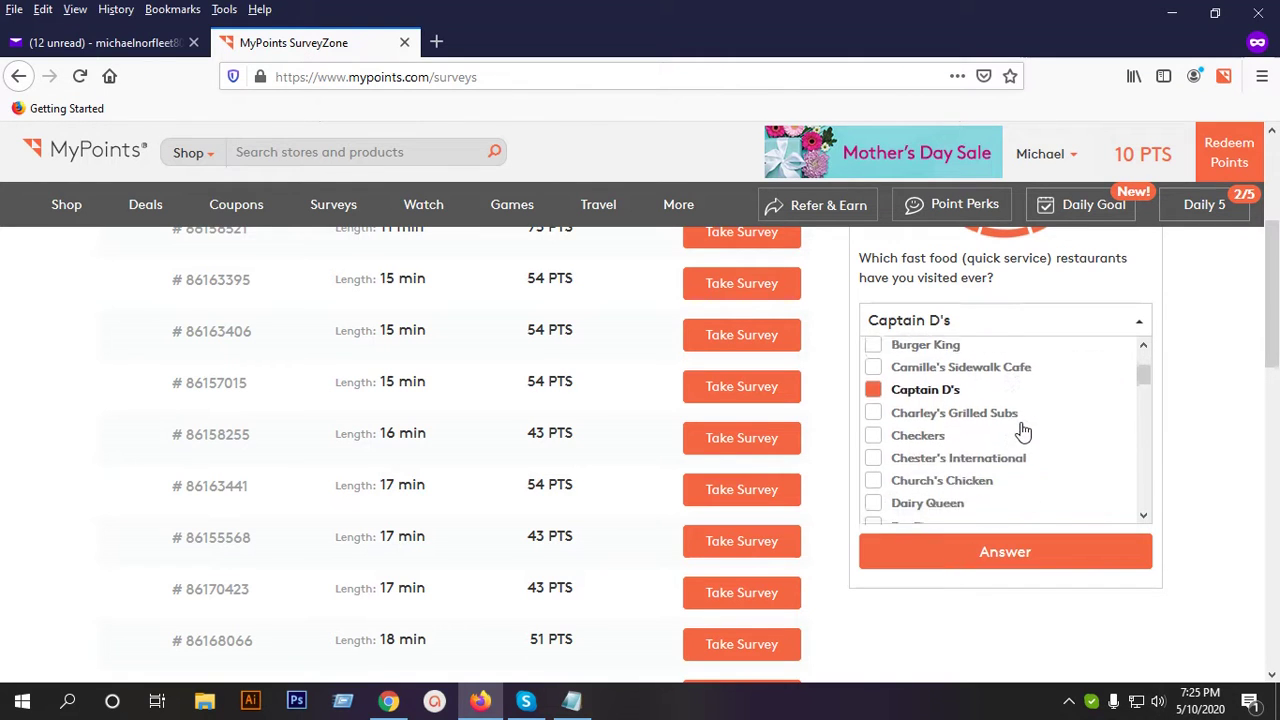
scroll(1031, 428, "down", 2)
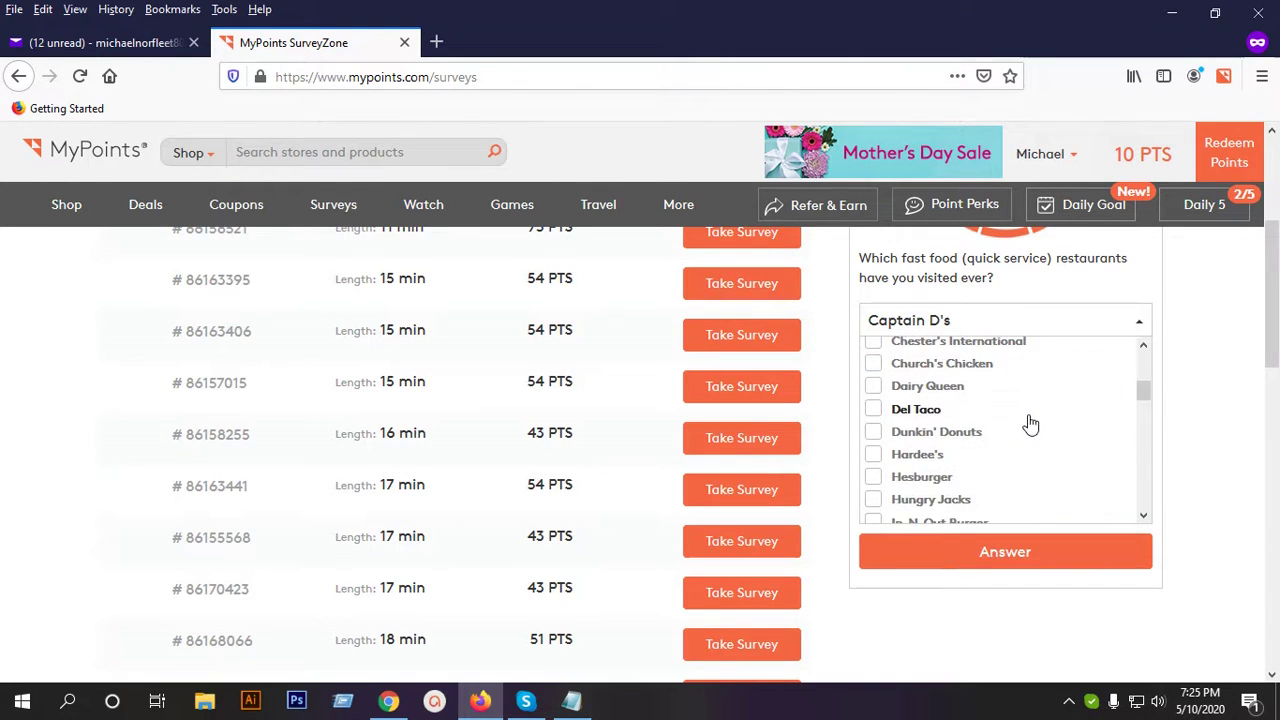
left_click(938, 390)
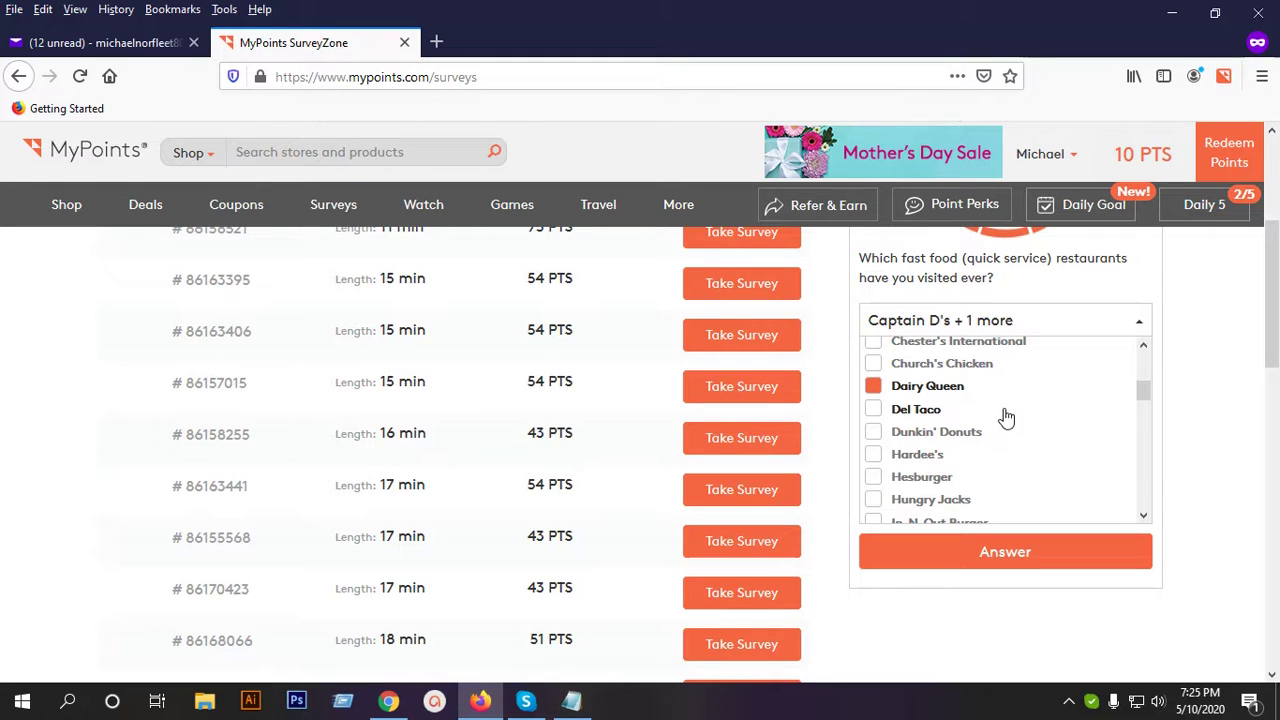
left_click(958, 433)
Add KFC and McDonald's, then submit the fast food answer.
scroll(1034, 428, "down", 2)
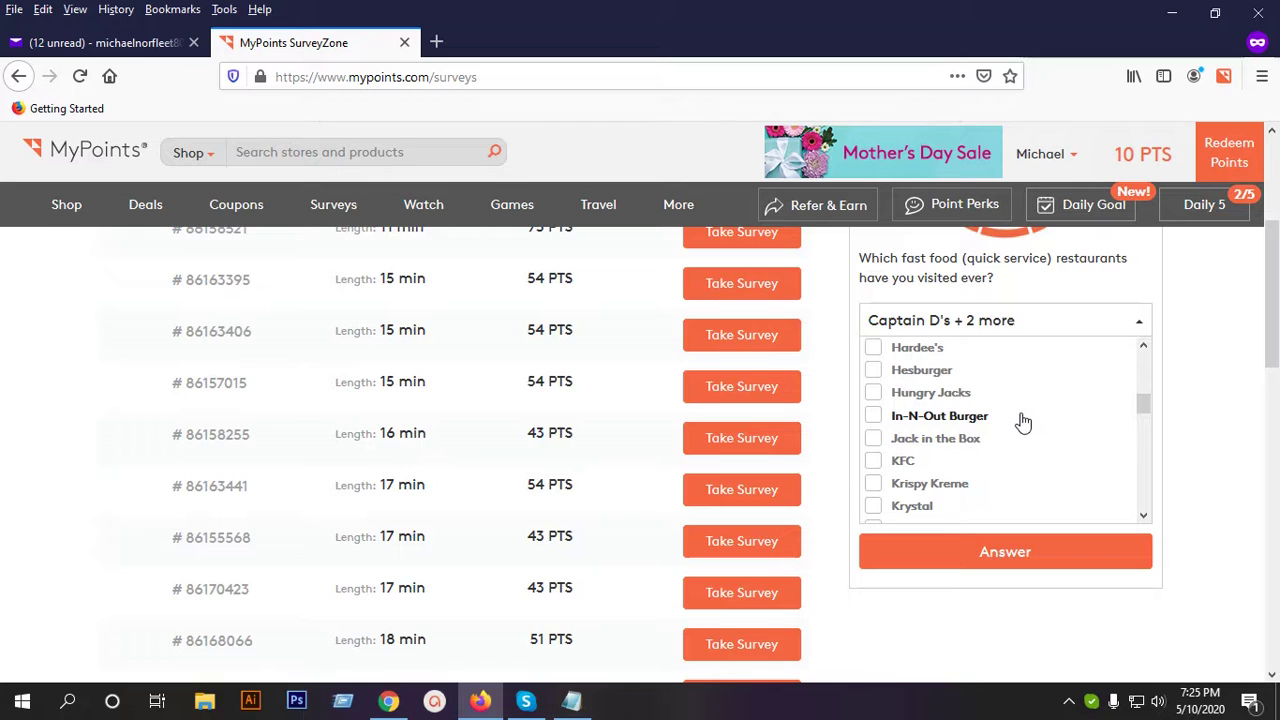
left_click(955, 458)
scroll(988, 434, "down", 2)
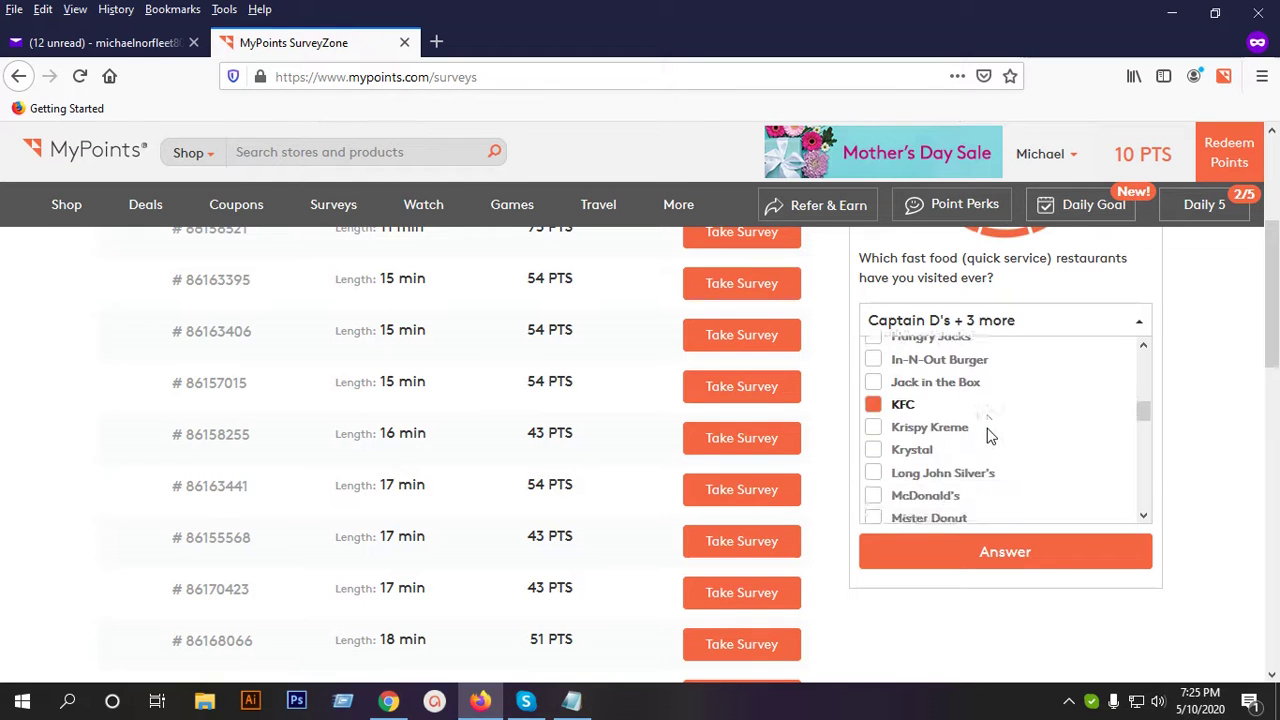
scroll(988, 434, "down", 2)
scroll(986, 429, "up", 2)
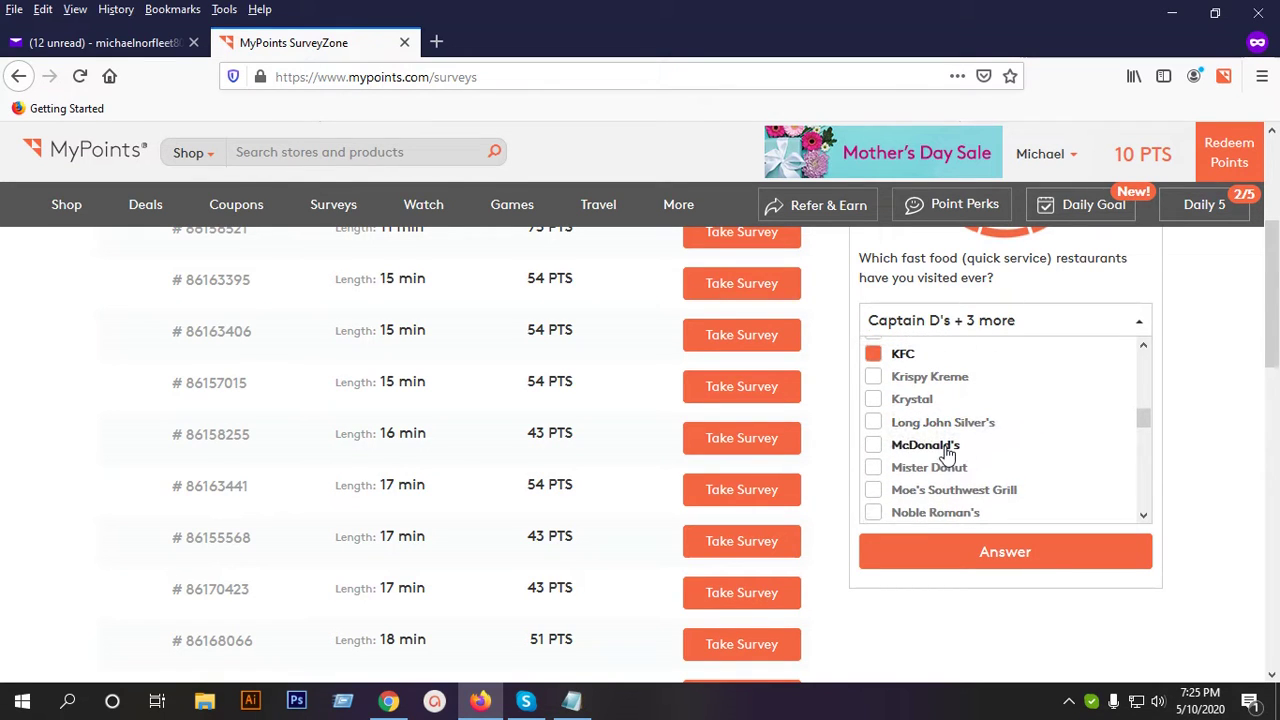
left_click(955, 447)
scroll(1010, 451, "down", 2)
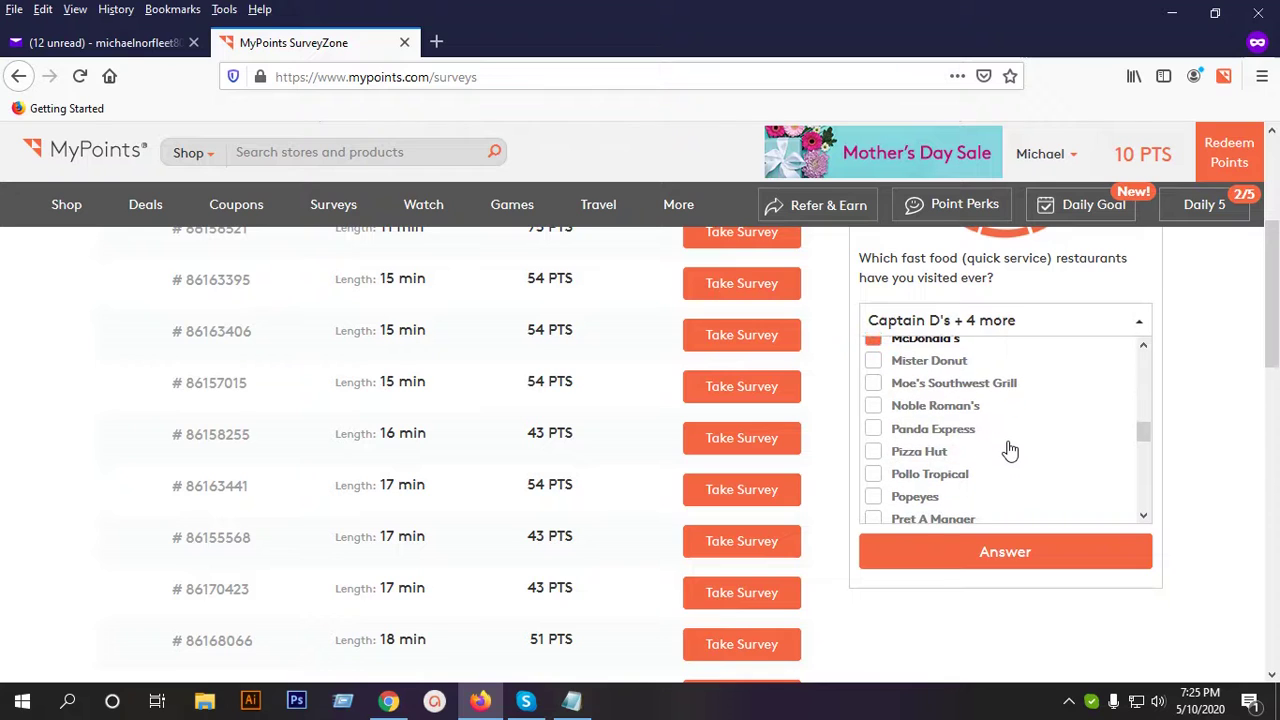
scroll(1010, 451, "down", 2)
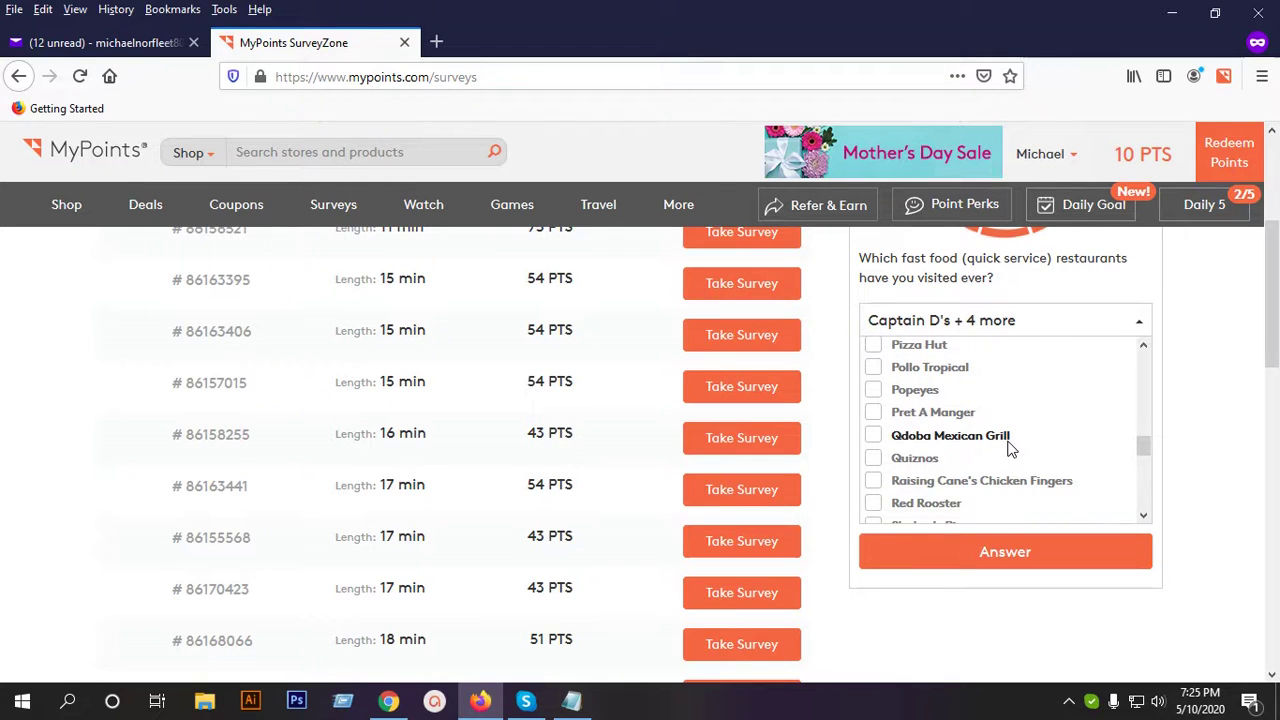
scroll(1010, 451, "down", 2)
scroll(1010, 449, "down", 2)
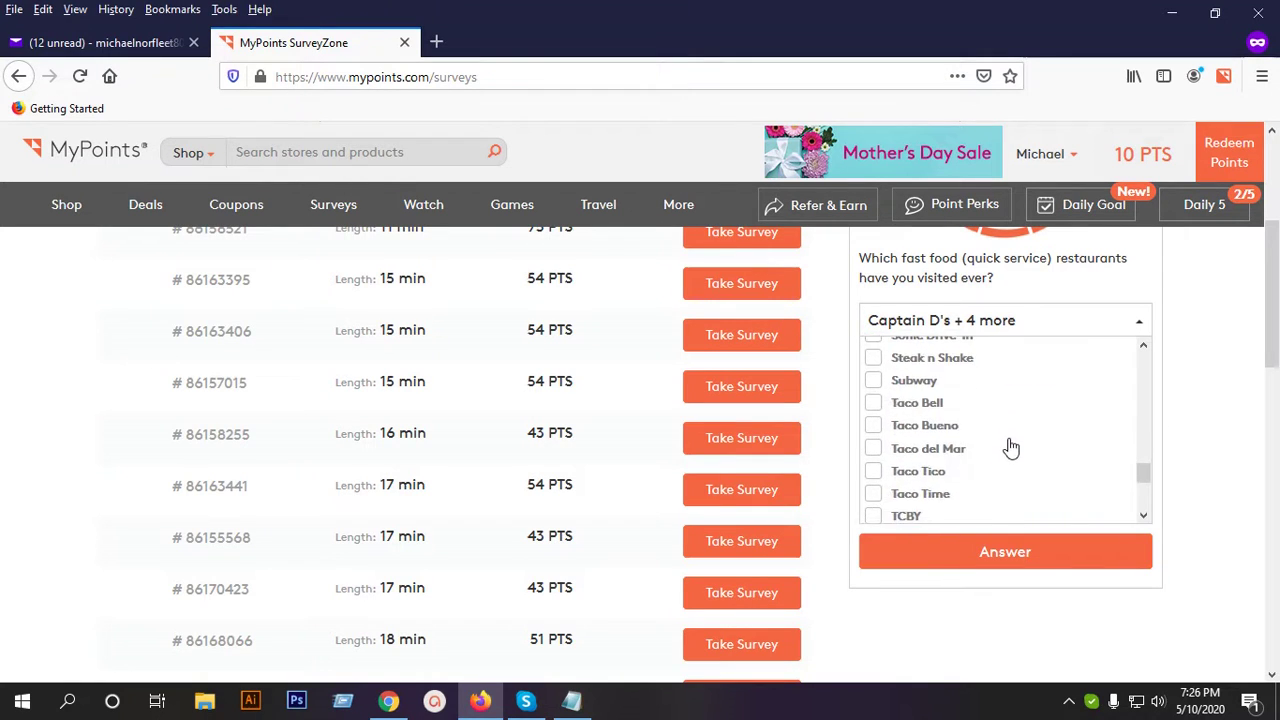
scroll(1010, 448, "down", 2)
scroll(1010, 448, "down", 2)
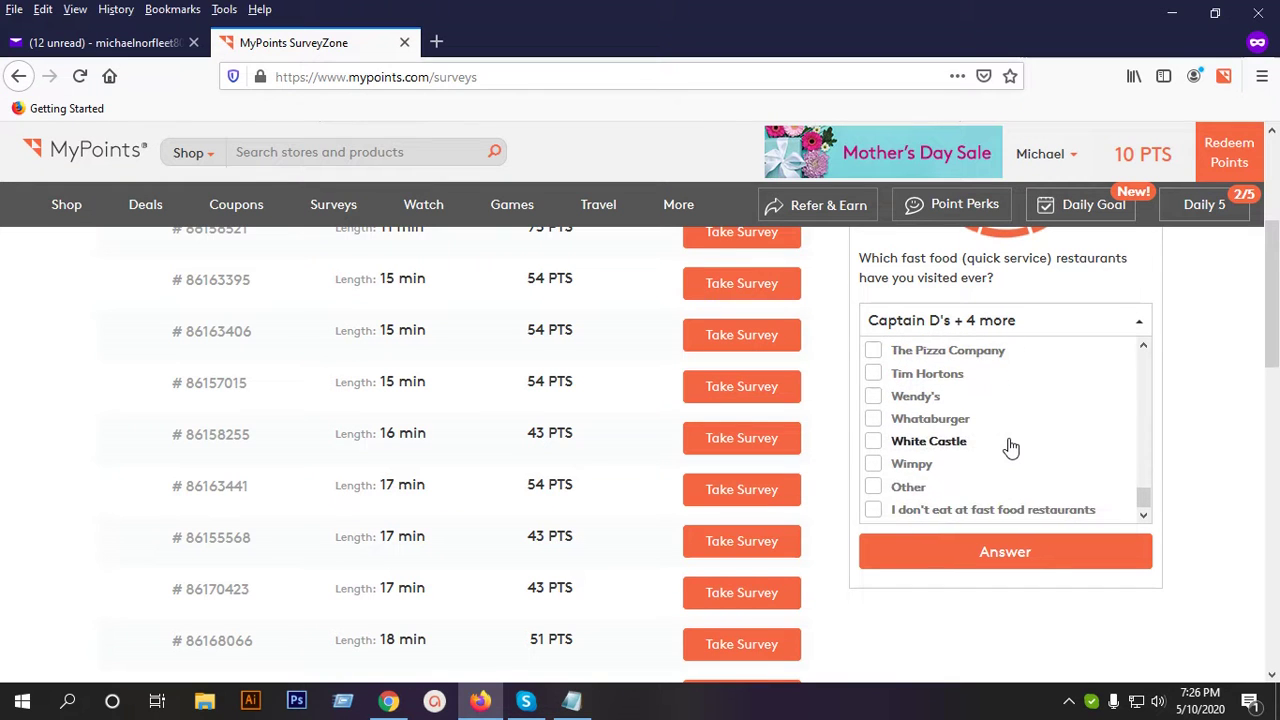
scroll(994, 454, "down", 2)
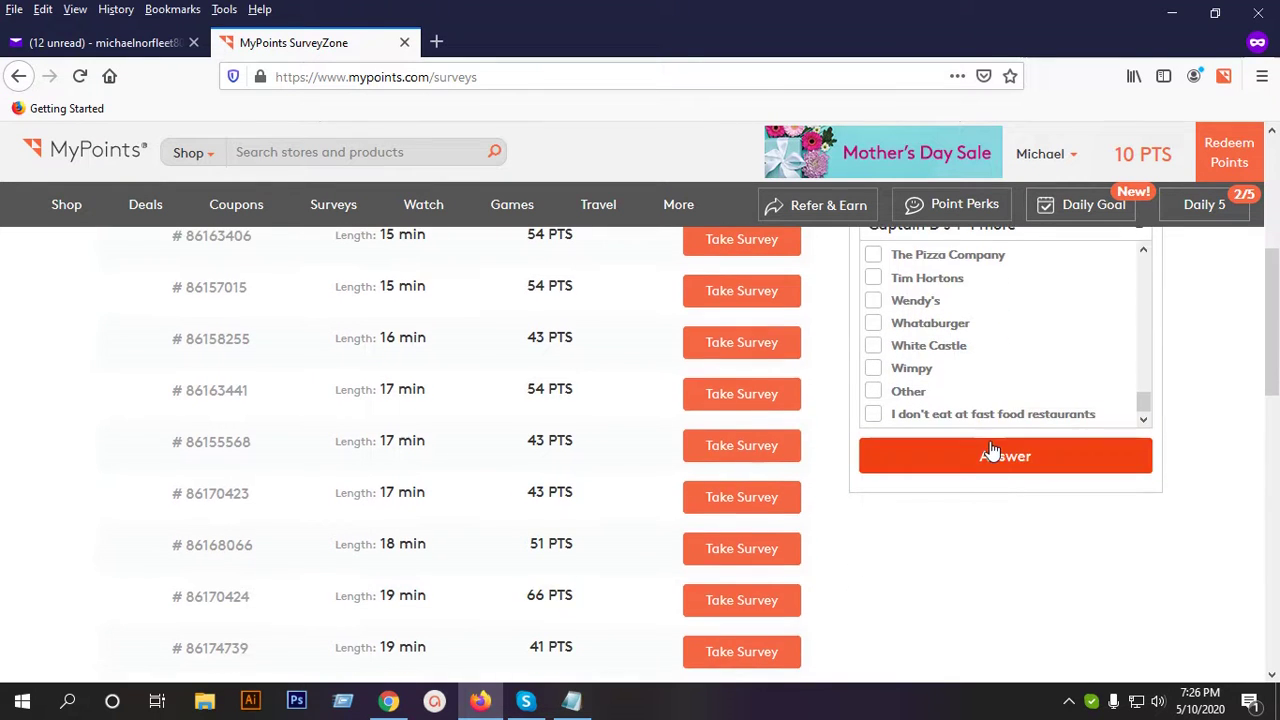
left_click(992, 452)
Tick The Boys (Season 2) and For Life (Season 1) as watched TV shows.
scroll(990, 448, "down", 2)
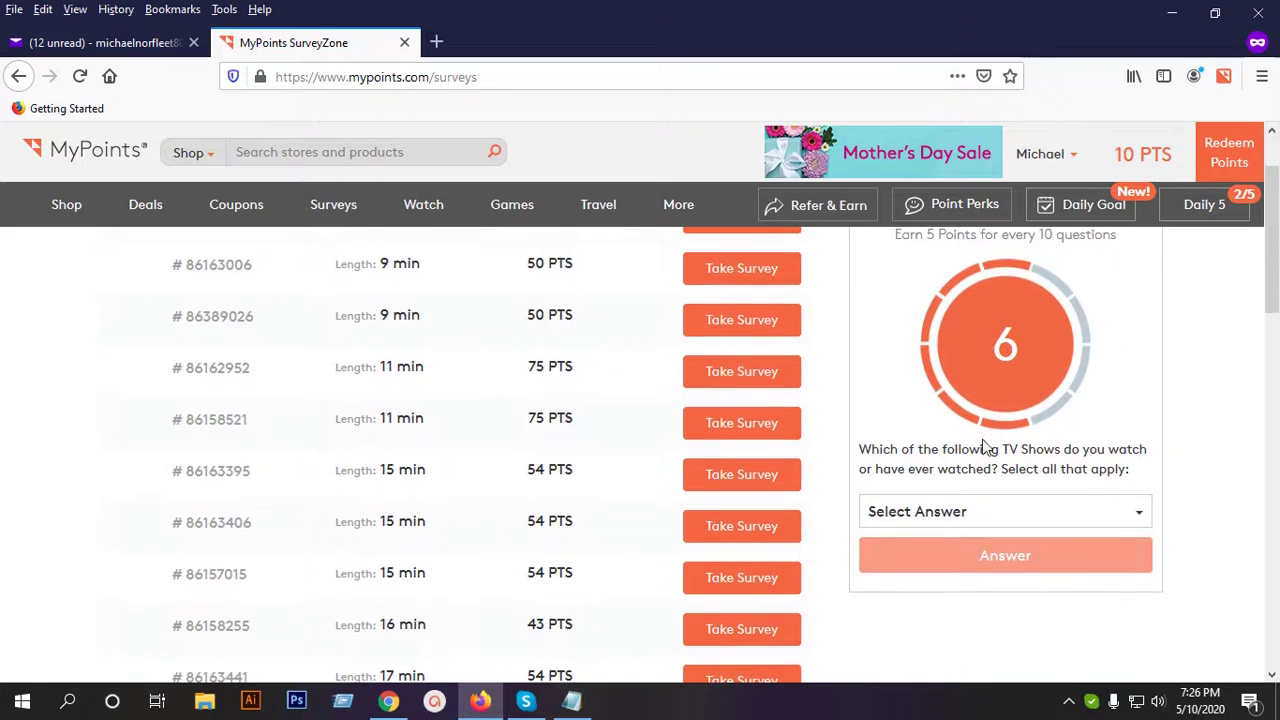
scroll(1090, 511, "down", 2)
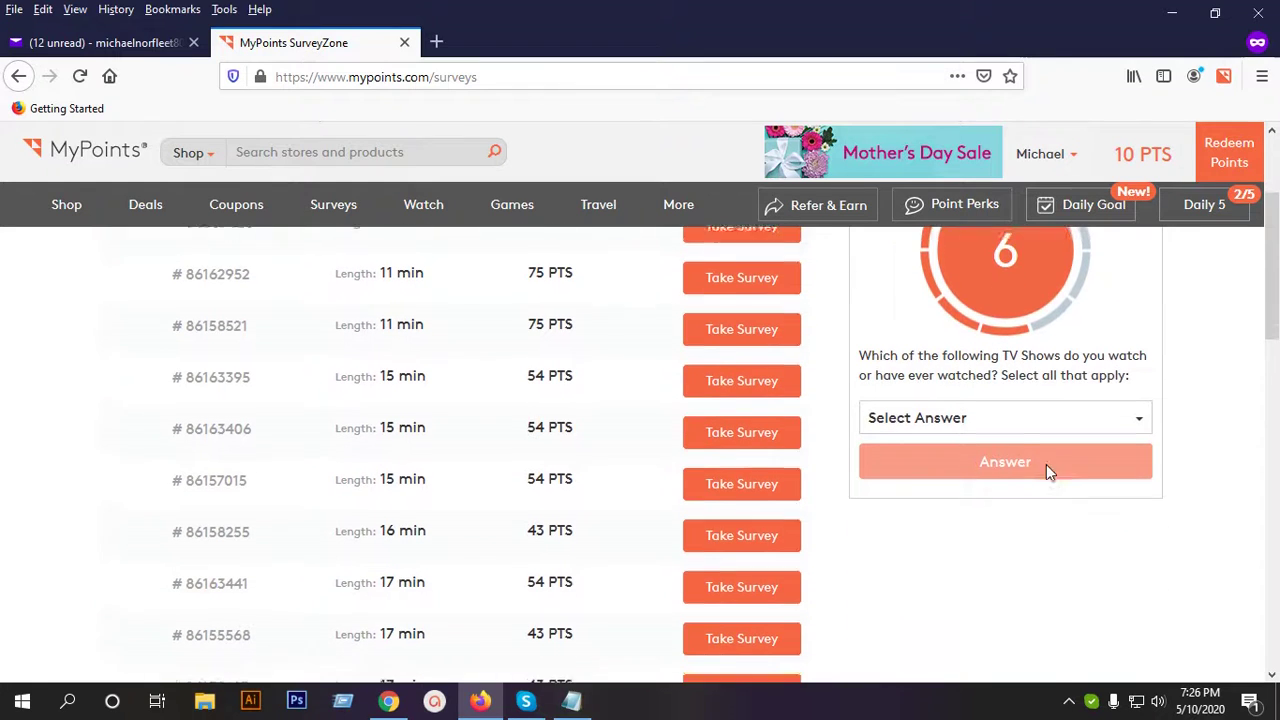
left_click(1014, 418)
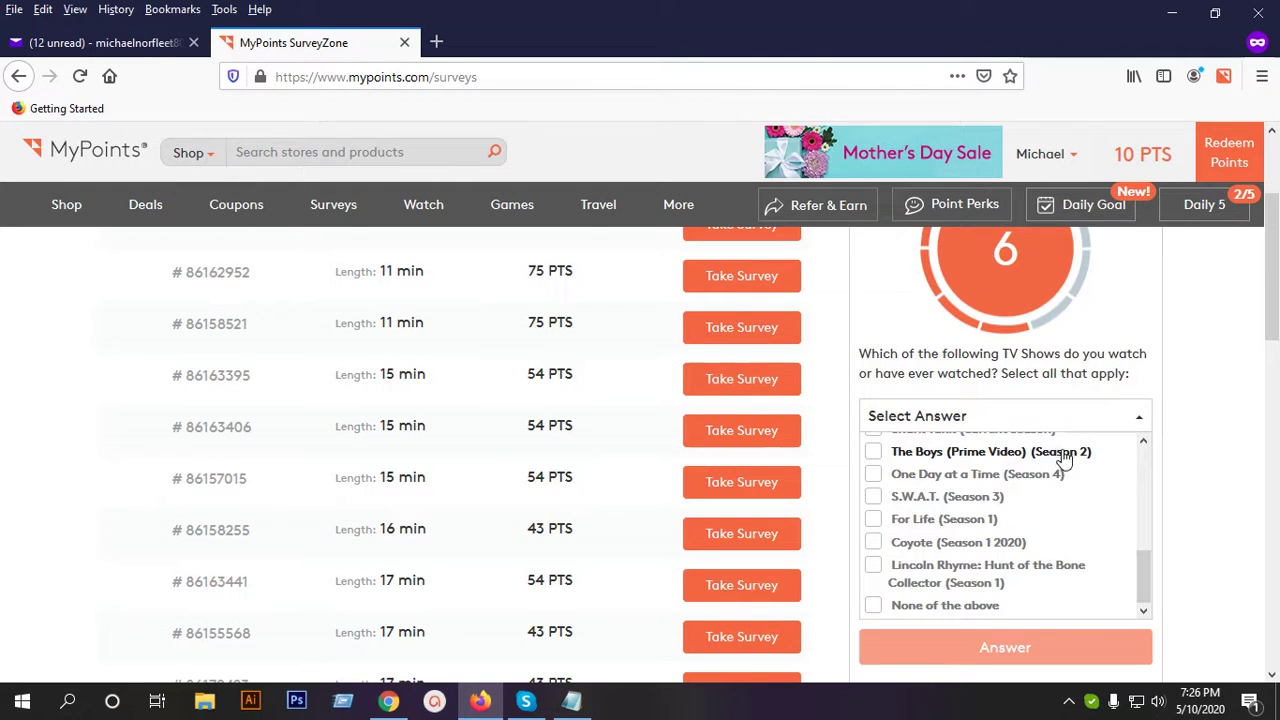
left_click(1064, 455)
scroll(960, 546, "down", 2)
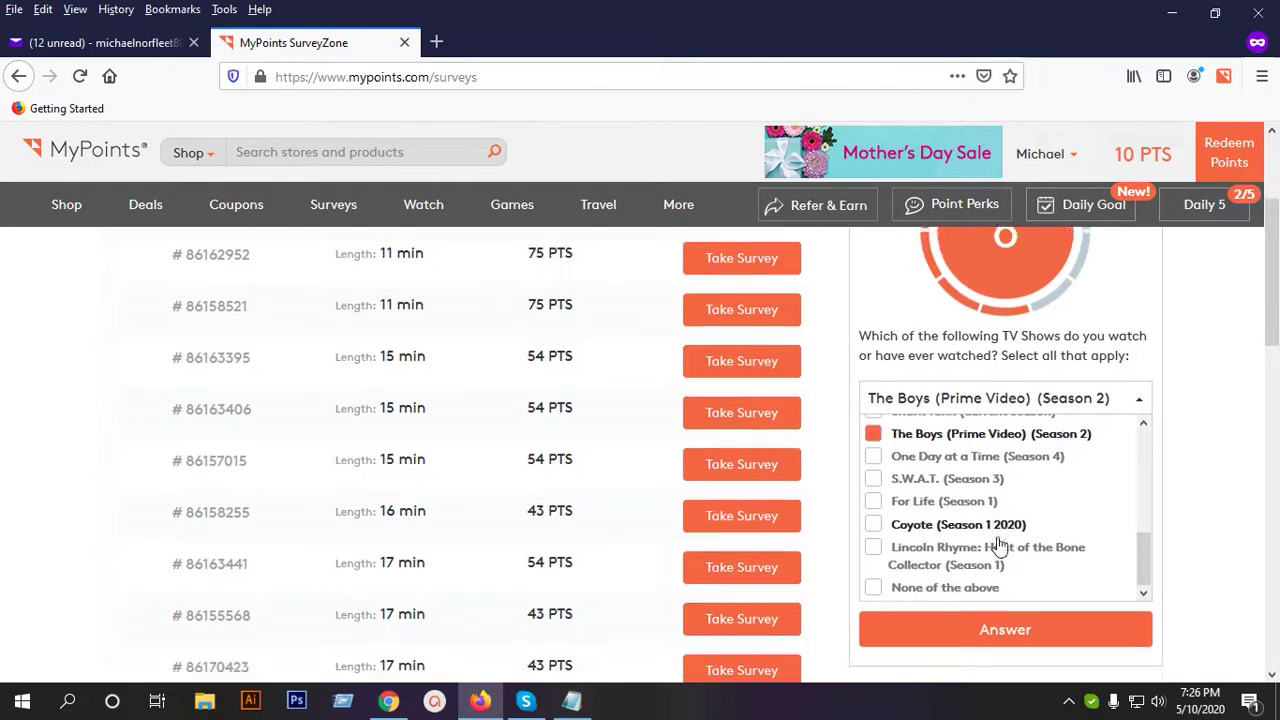
scroll(975, 513, "down", 2)
scroll(960, 566, "up", 2)
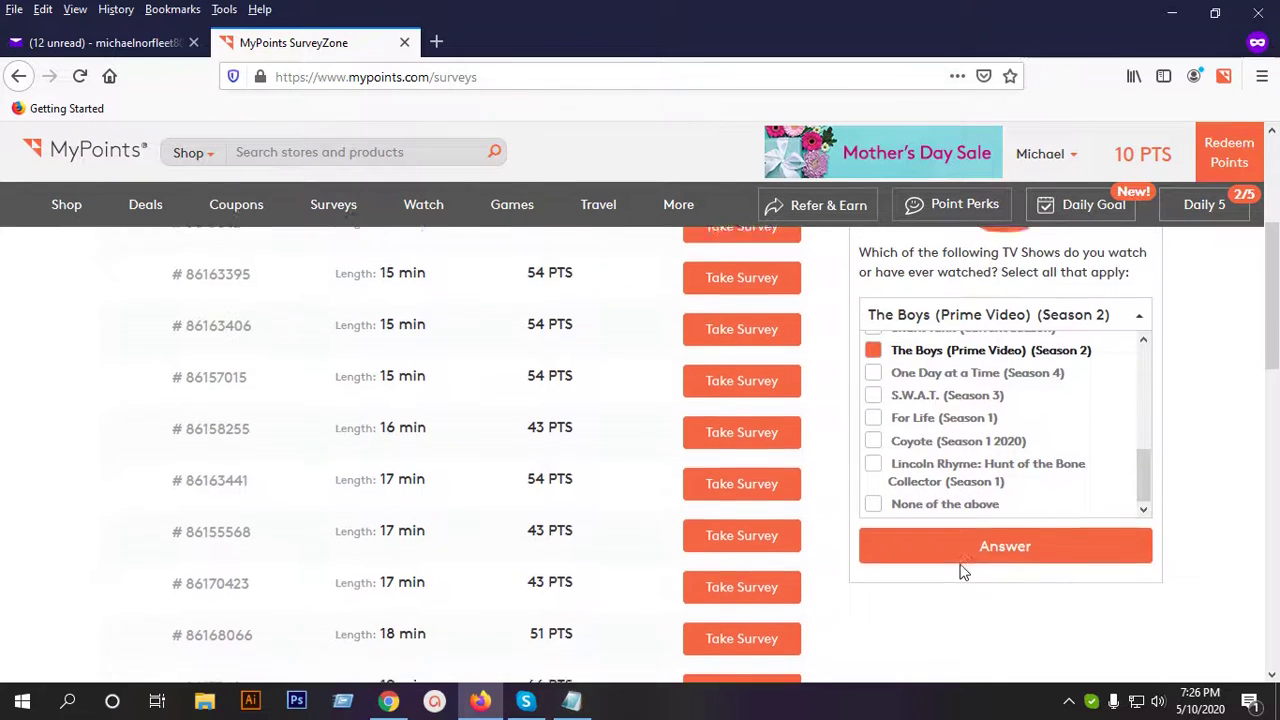
left_click(926, 423)
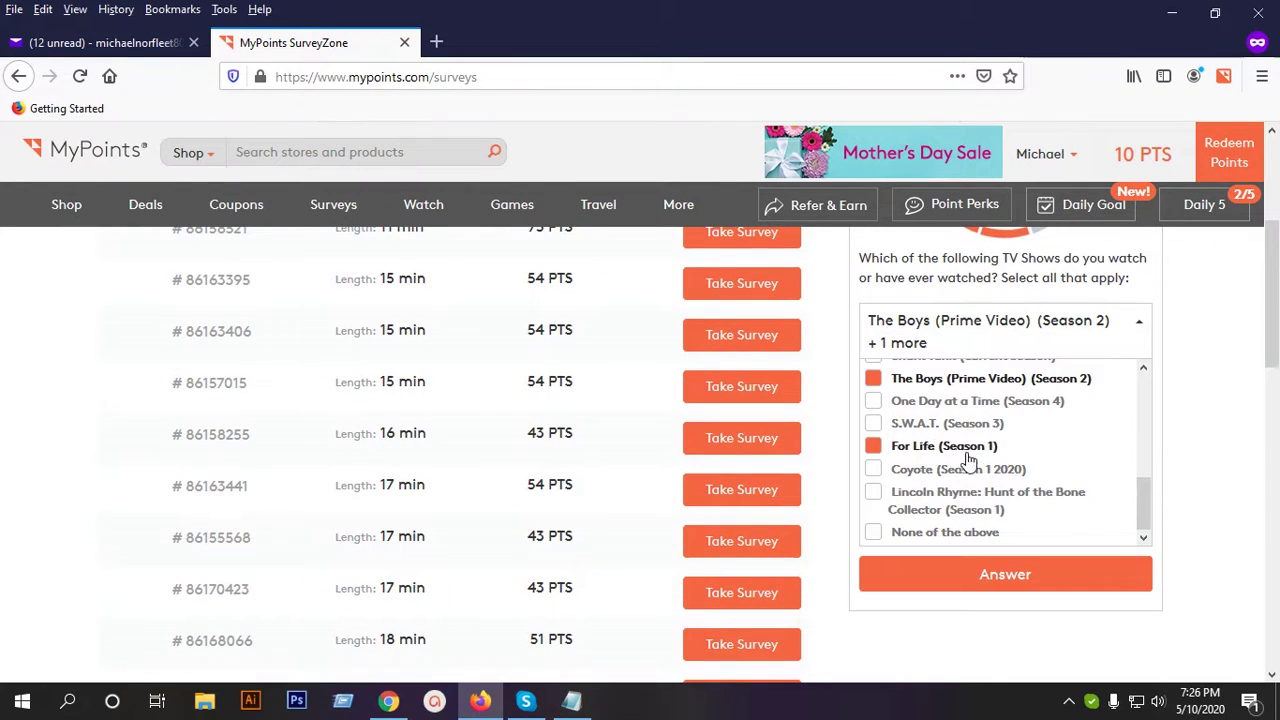
Add Party of Five (Season 1 2020), leaving One Day at a Time unticked, and submit.
left_click(949, 402)
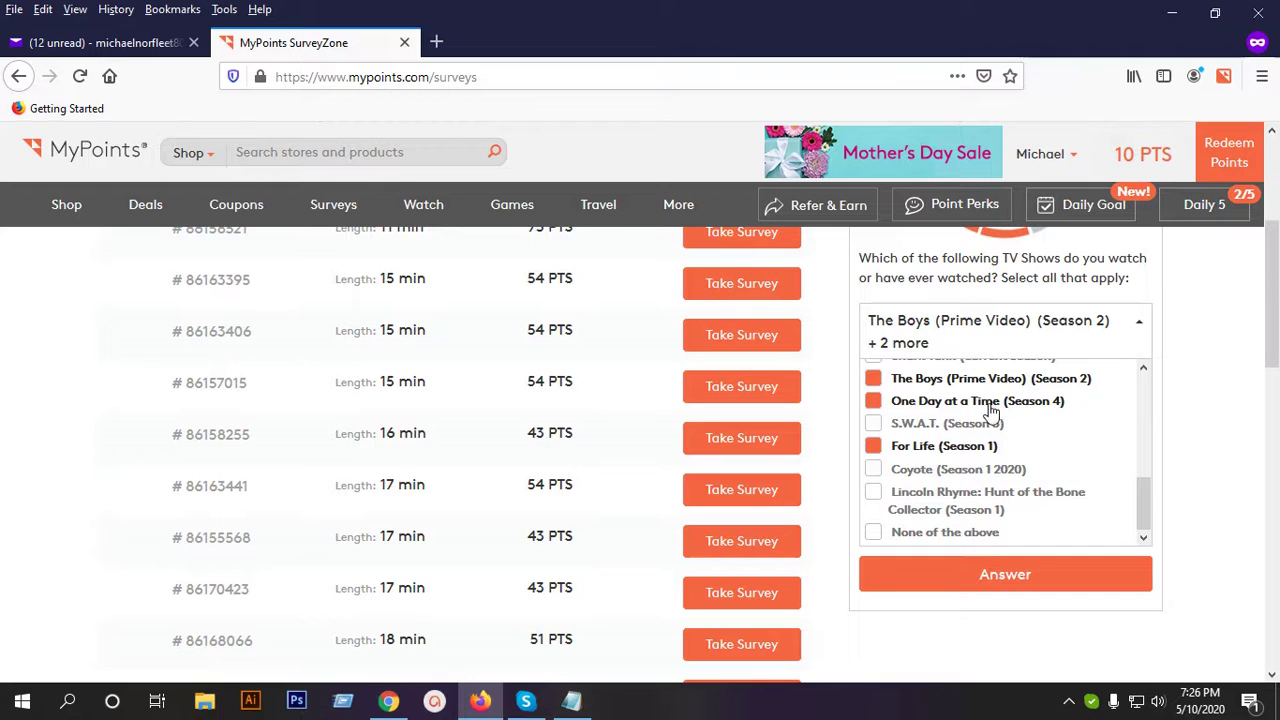
left_click(985, 402)
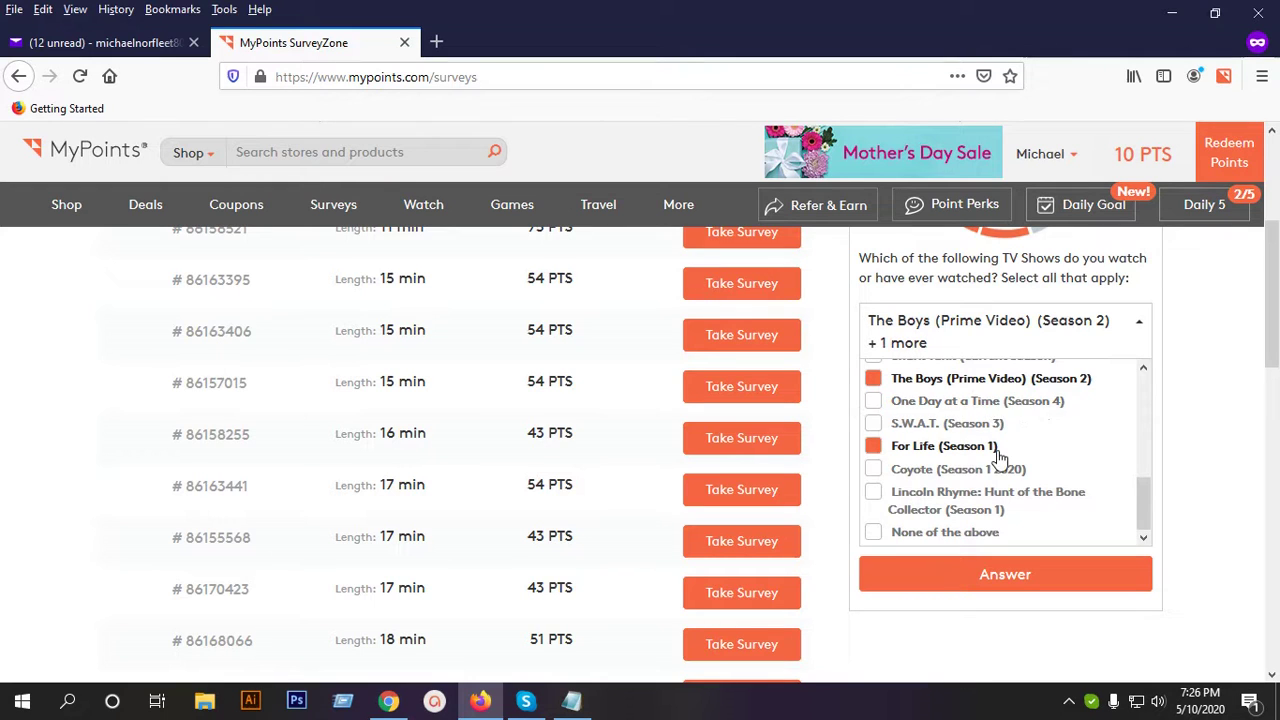
scroll(997, 455, "up", 2)
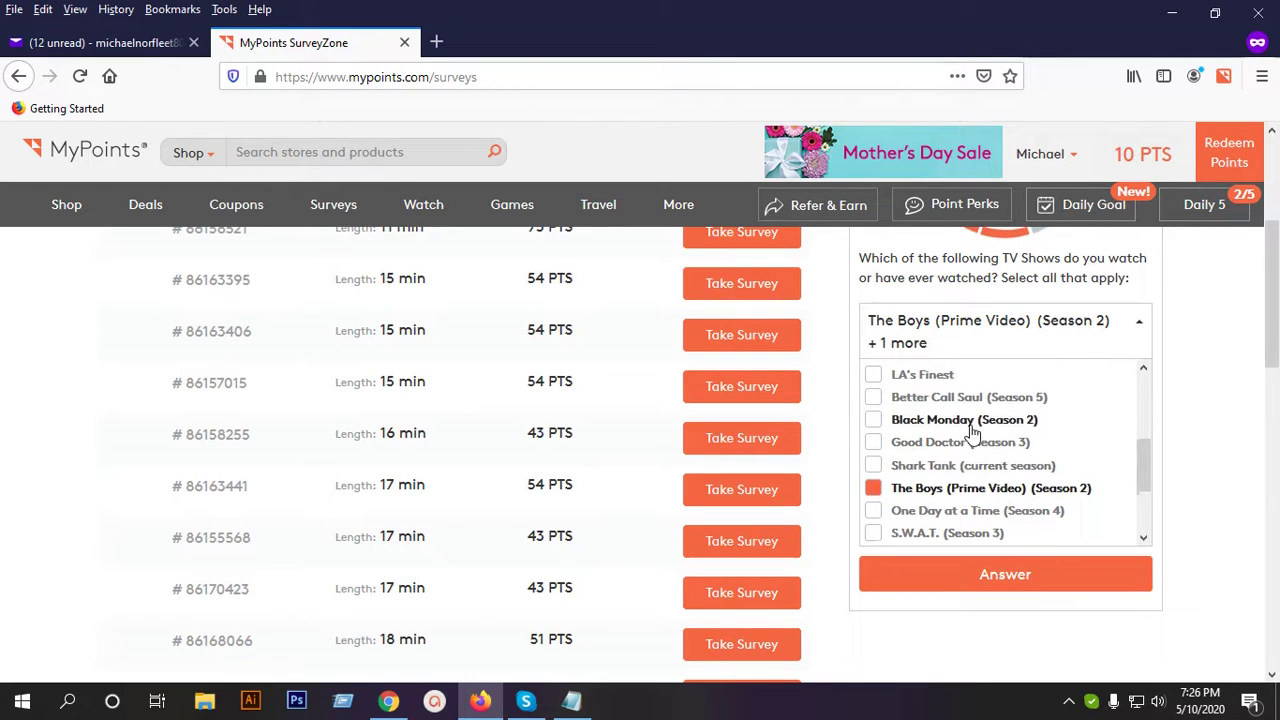
scroll(972, 436, "up", 2)
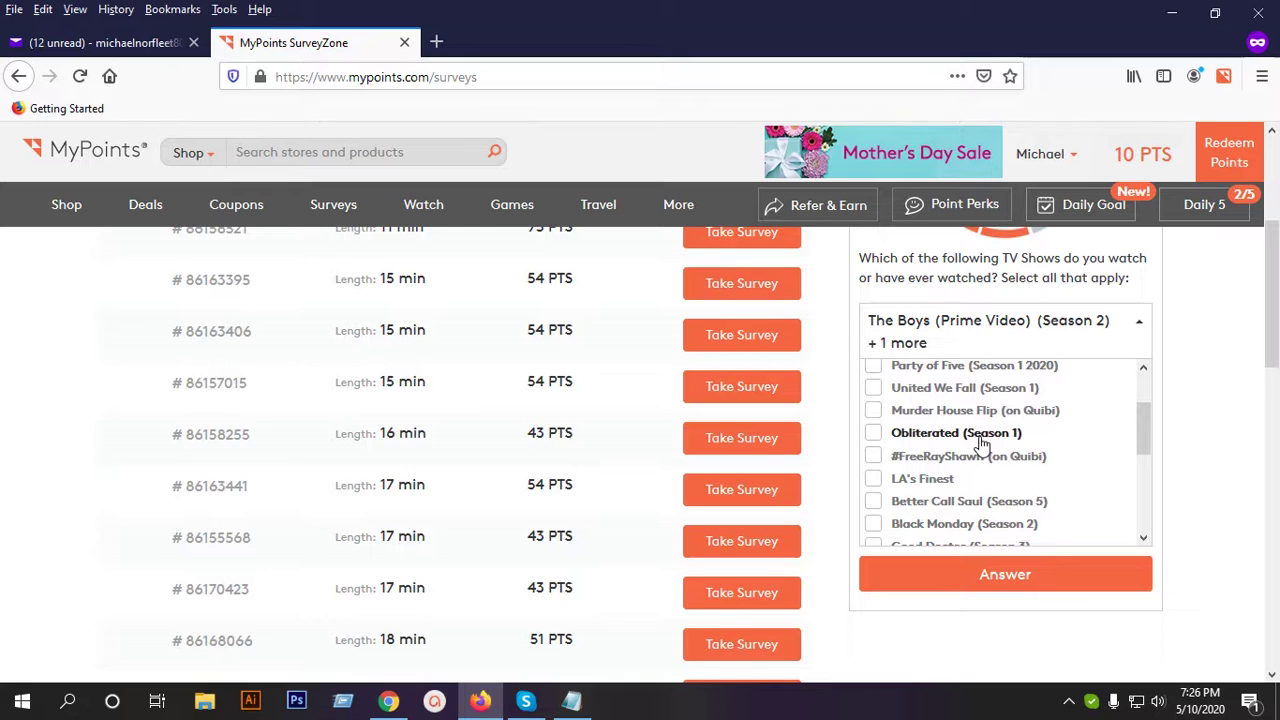
scroll(971, 471, "up", 1)
left_click(935, 444)
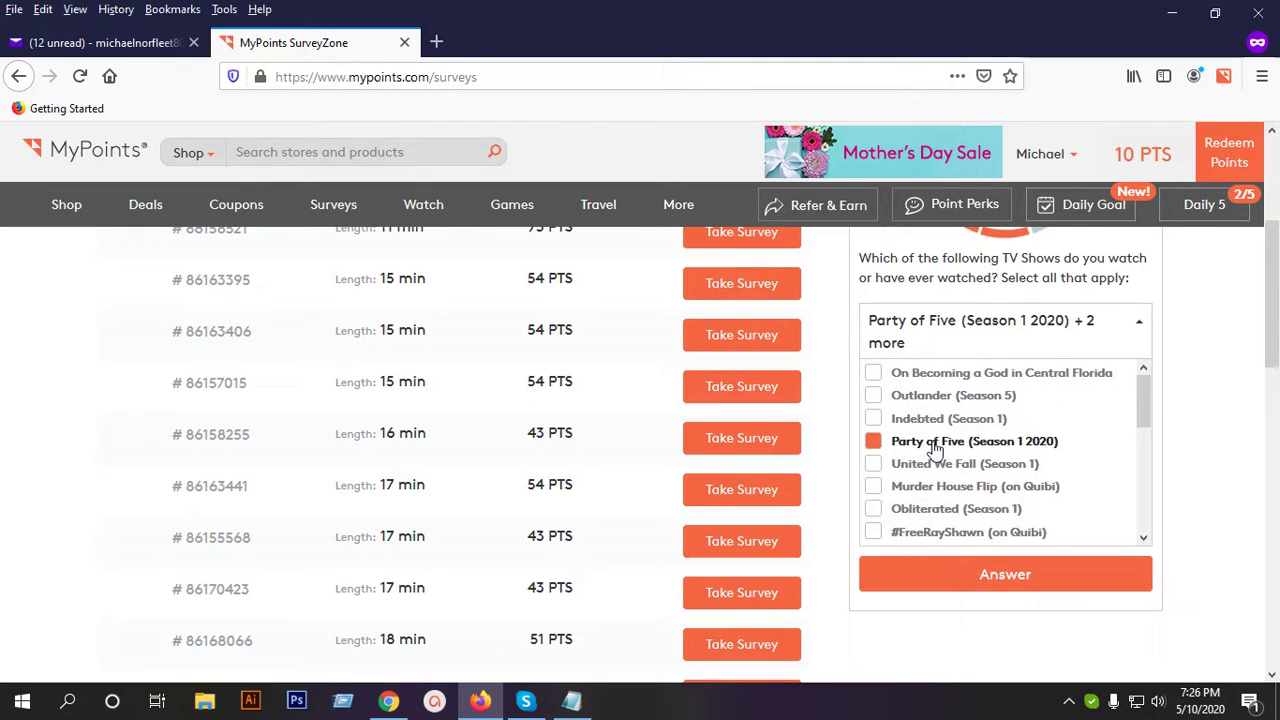
scroll(1000, 480, "up", 2)
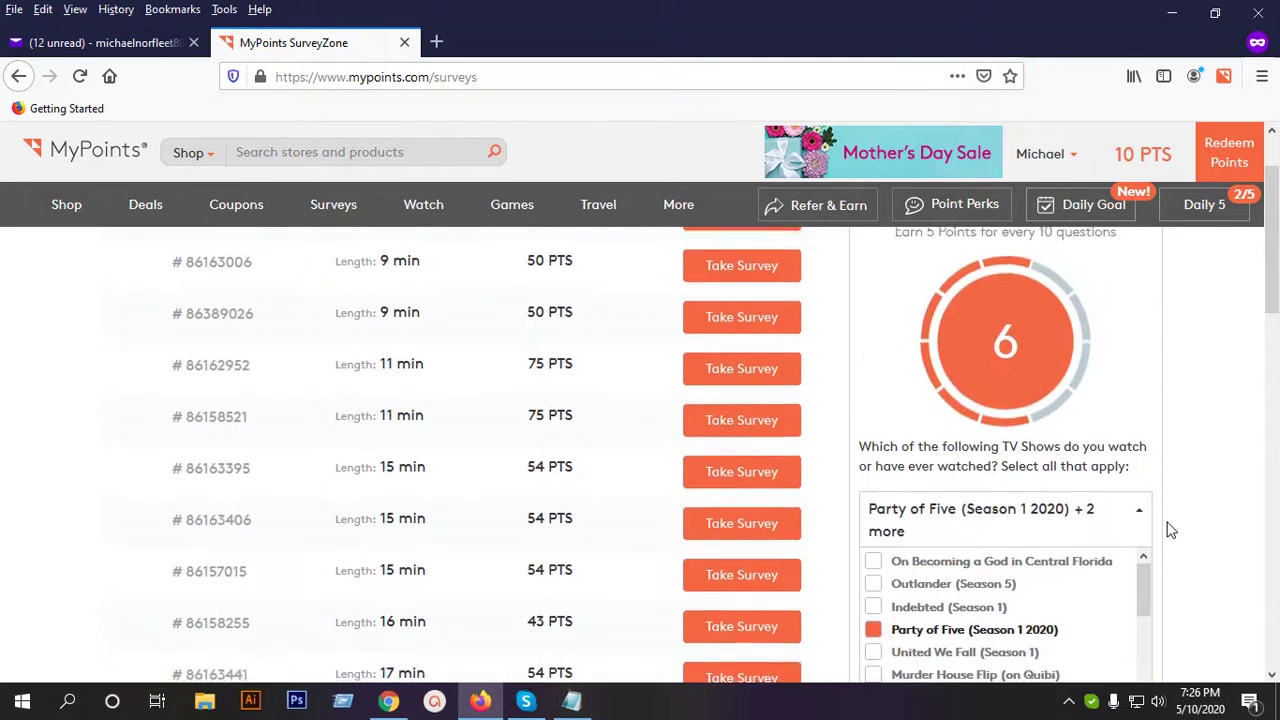
scroll(1171, 530, "down", 3)
scroll(986, 389, "down", 4)
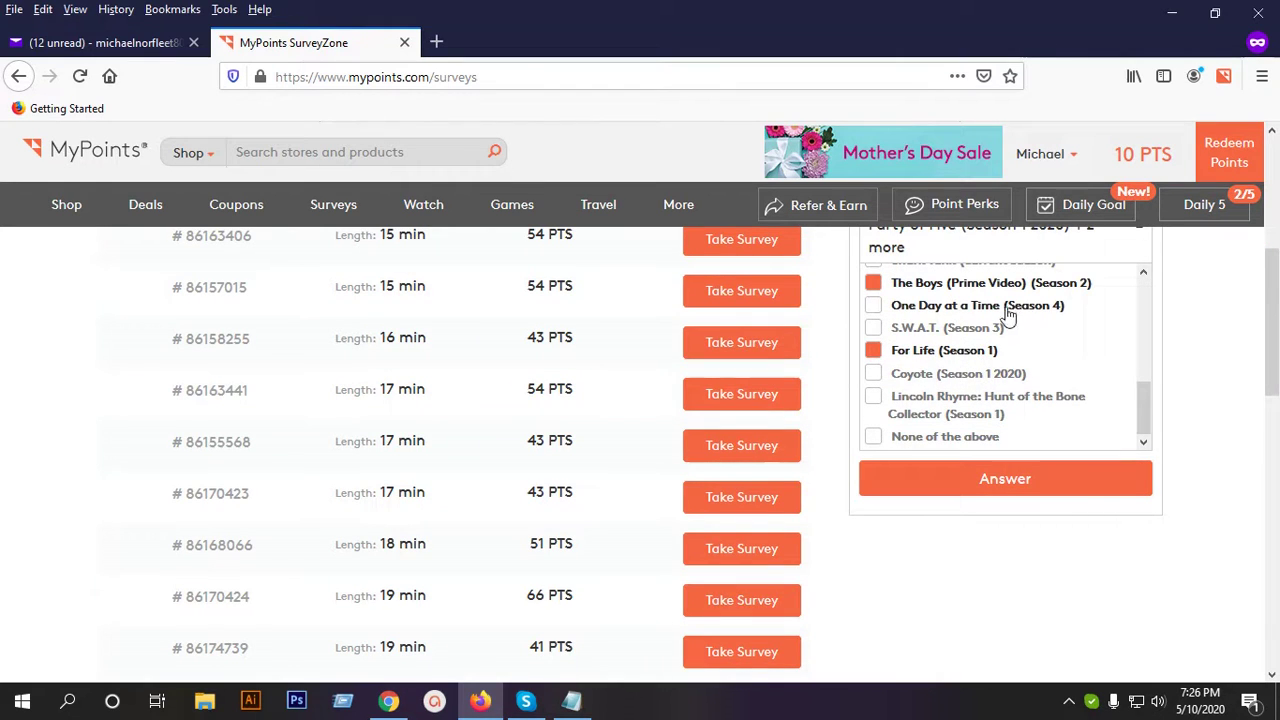
left_click(980, 483)
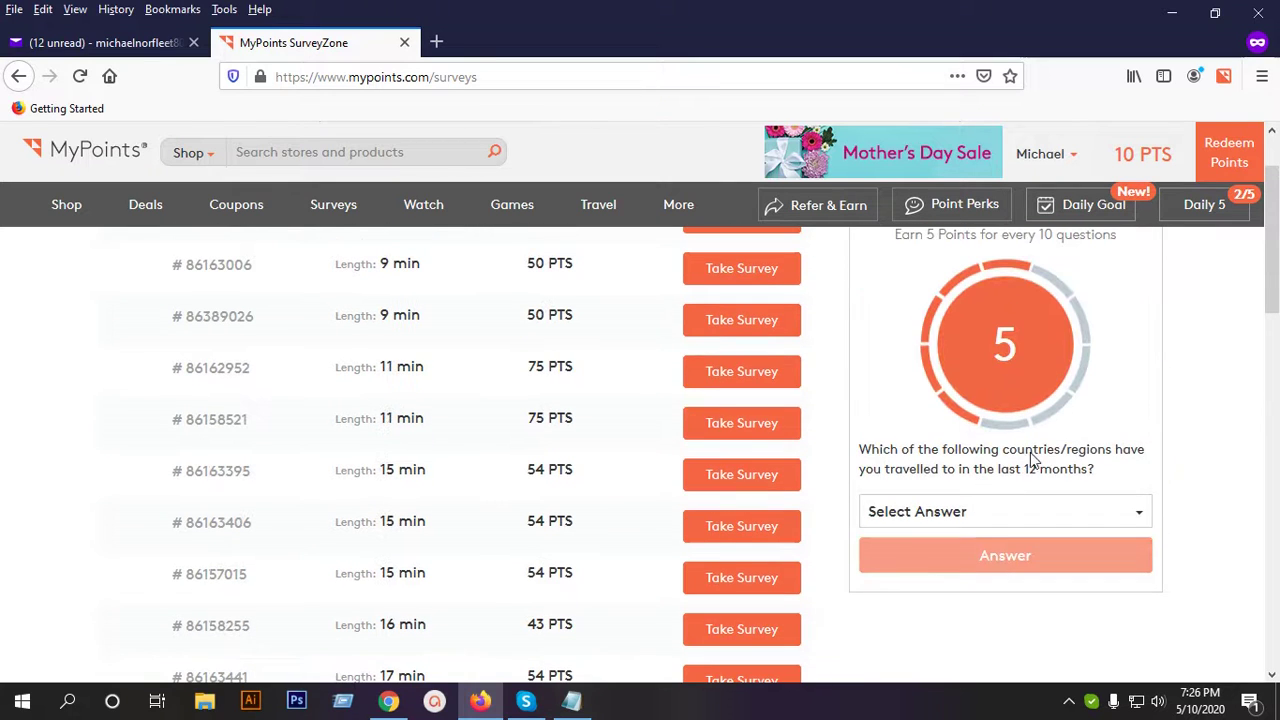
Tick Australia, Middle East, Central America and South America - Brazil as visited, then submit.
left_click(993, 511)
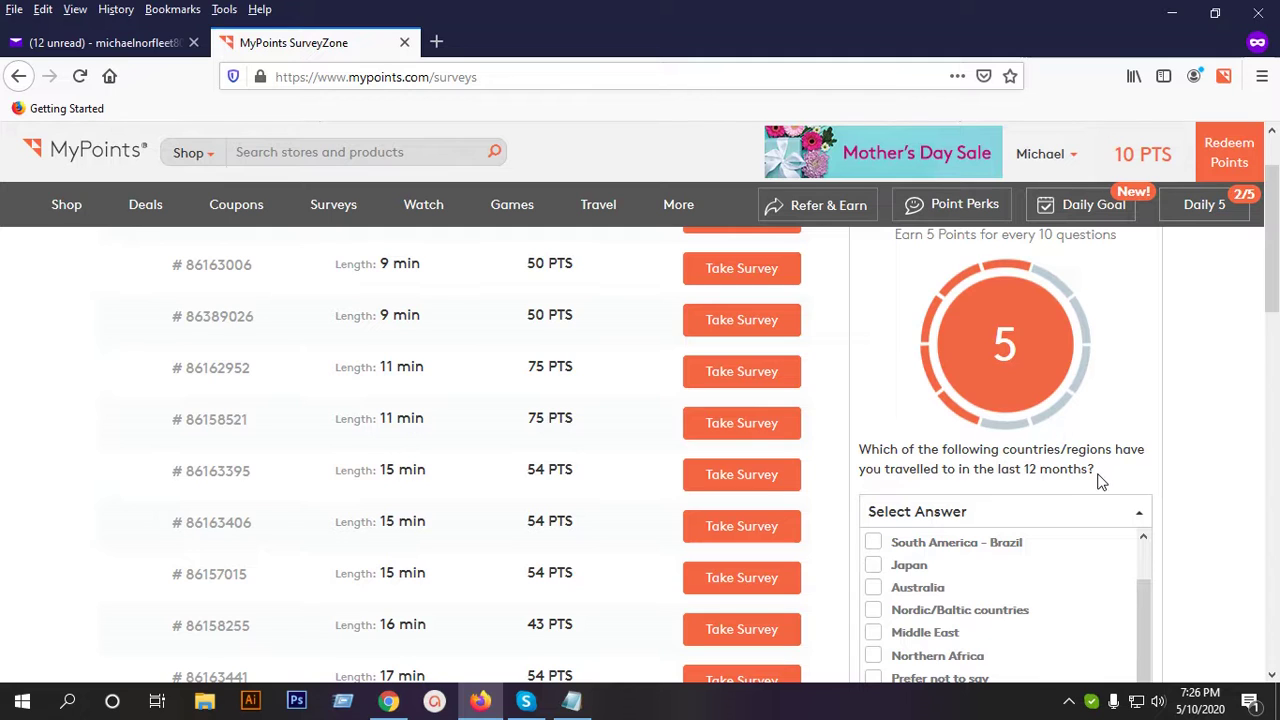
scroll(1066, 478, "down", 2)
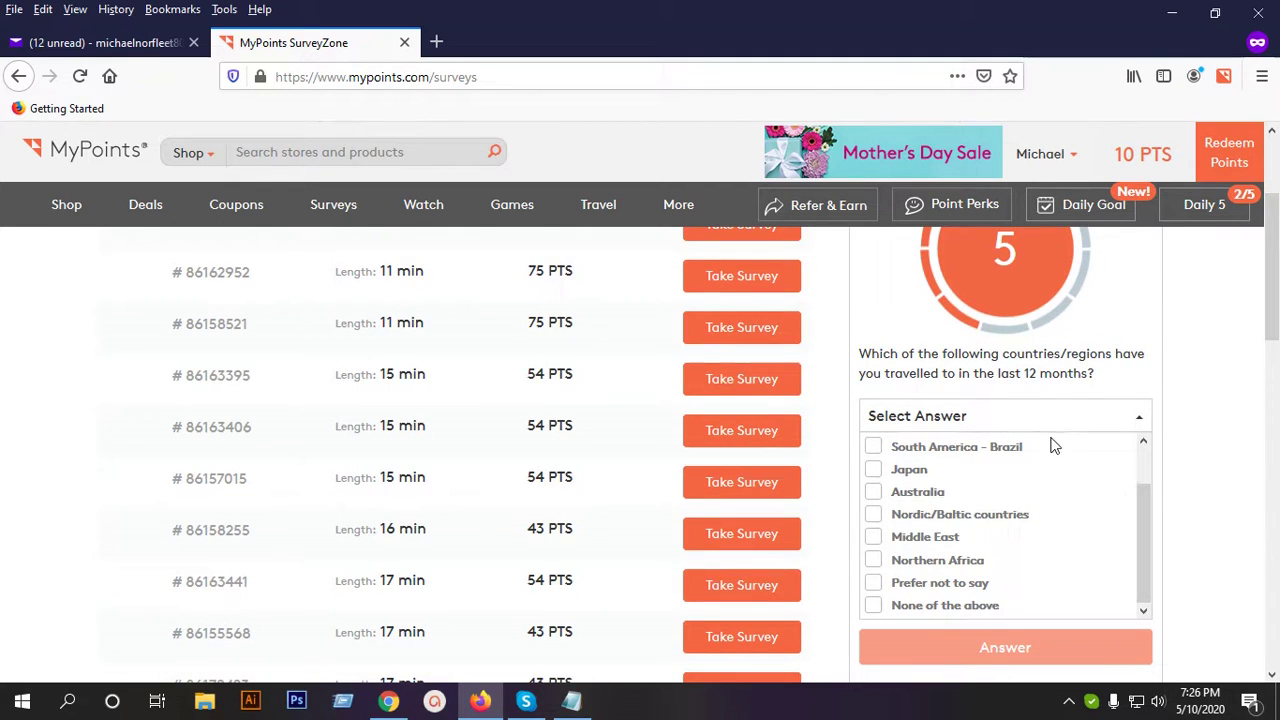
left_click(962, 497)
scroll(1036, 506, "down", 2)
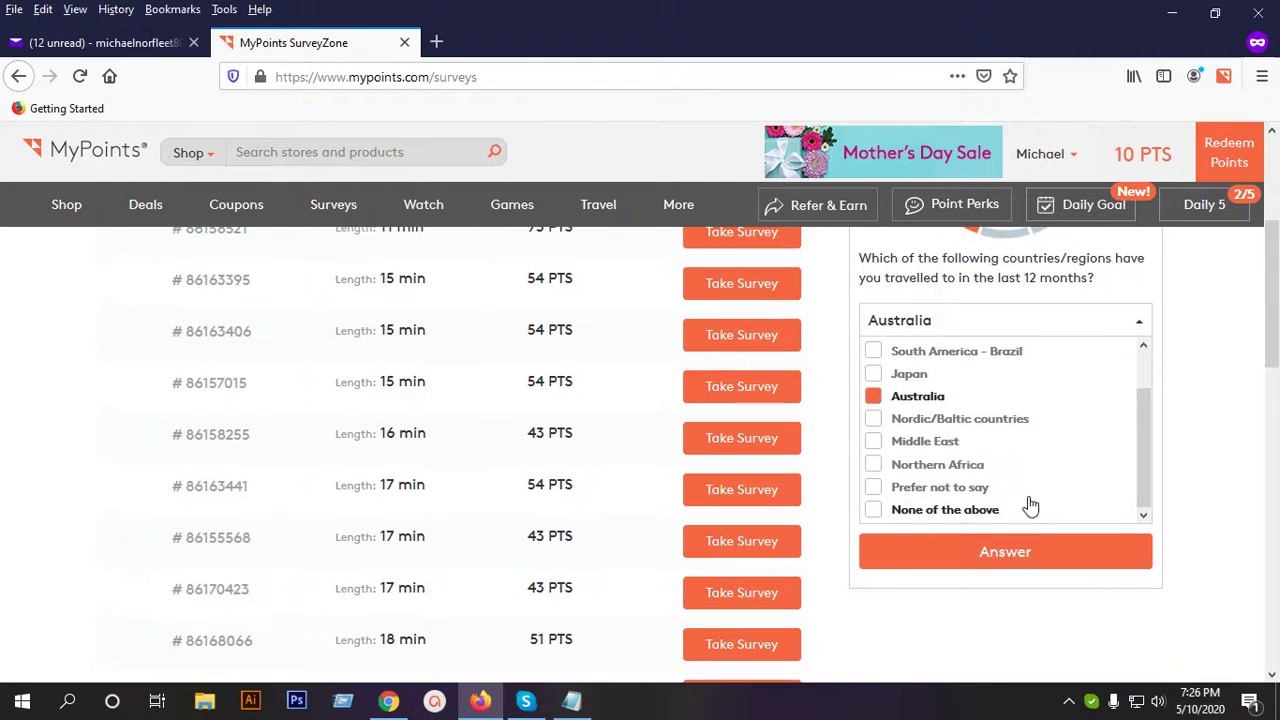
left_click(960, 443)
scroll(1028, 457, "down", 2)
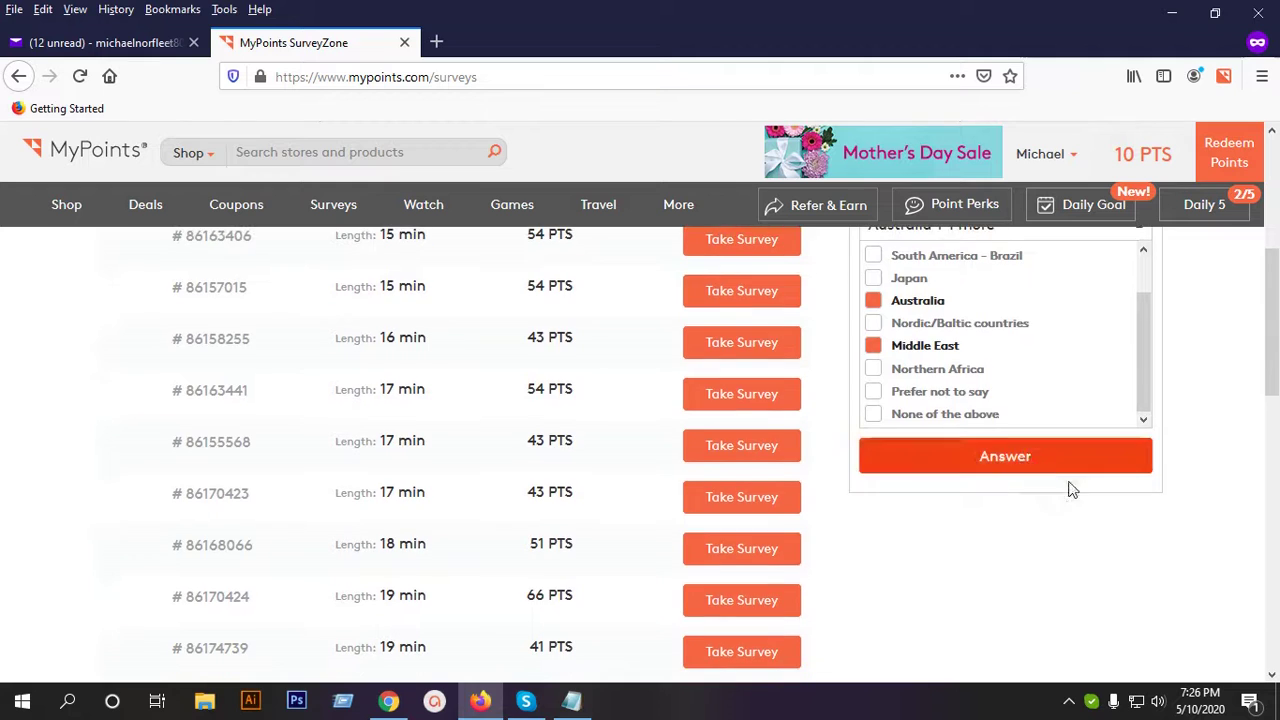
scroll(1073, 491, "up", 1)
scroll(1040, 457, "up", 2)
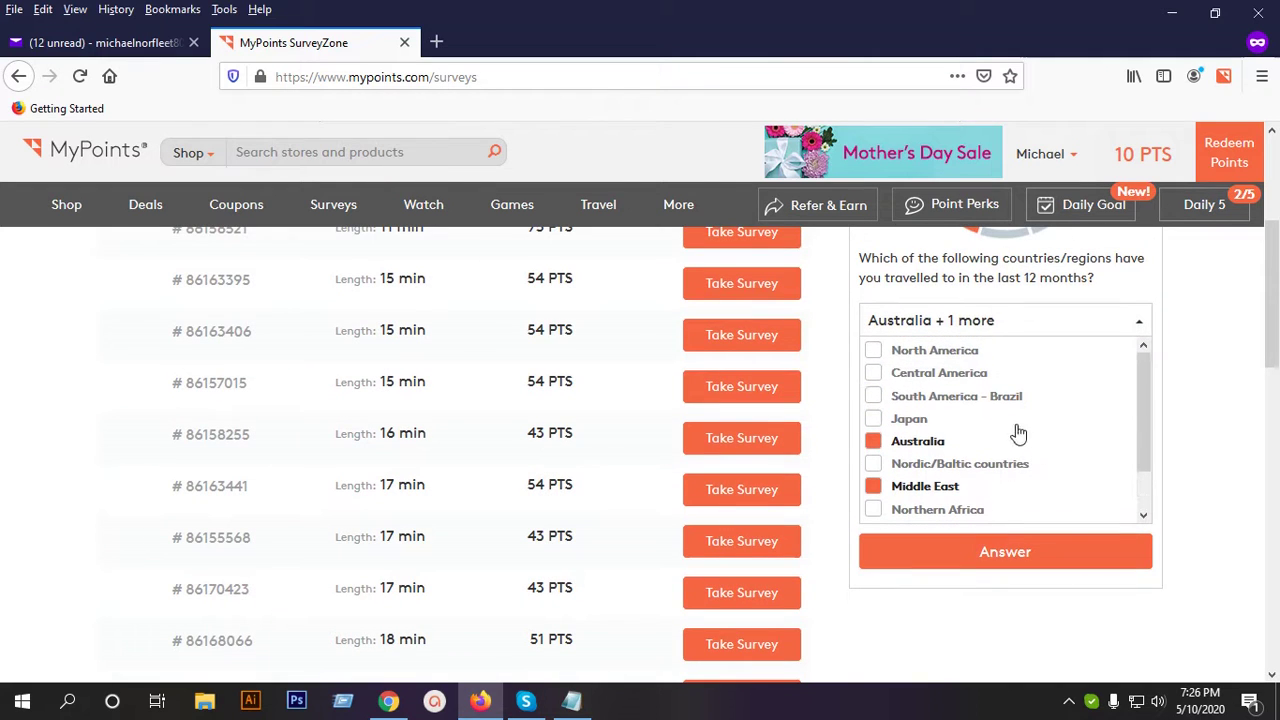
left_click(957, 377)
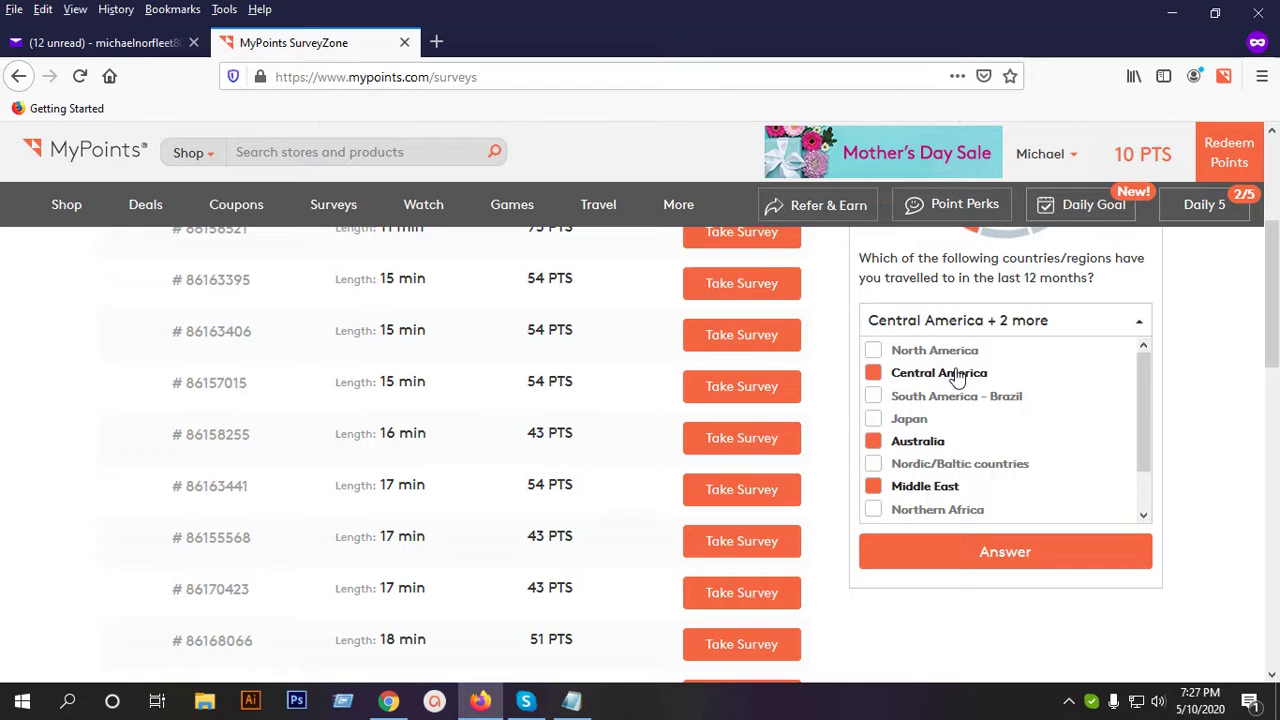
left_click(952, 397)
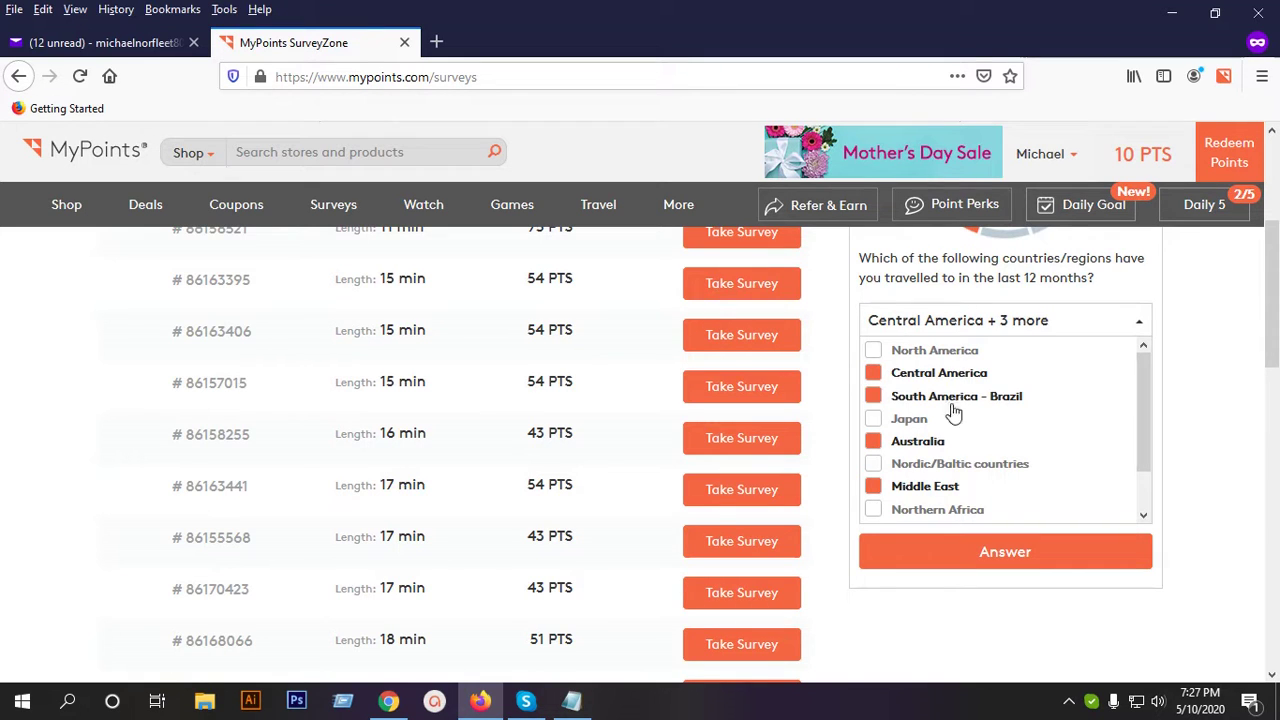
scroll(1000, 480, "down", 1)
left_click(997, 555)
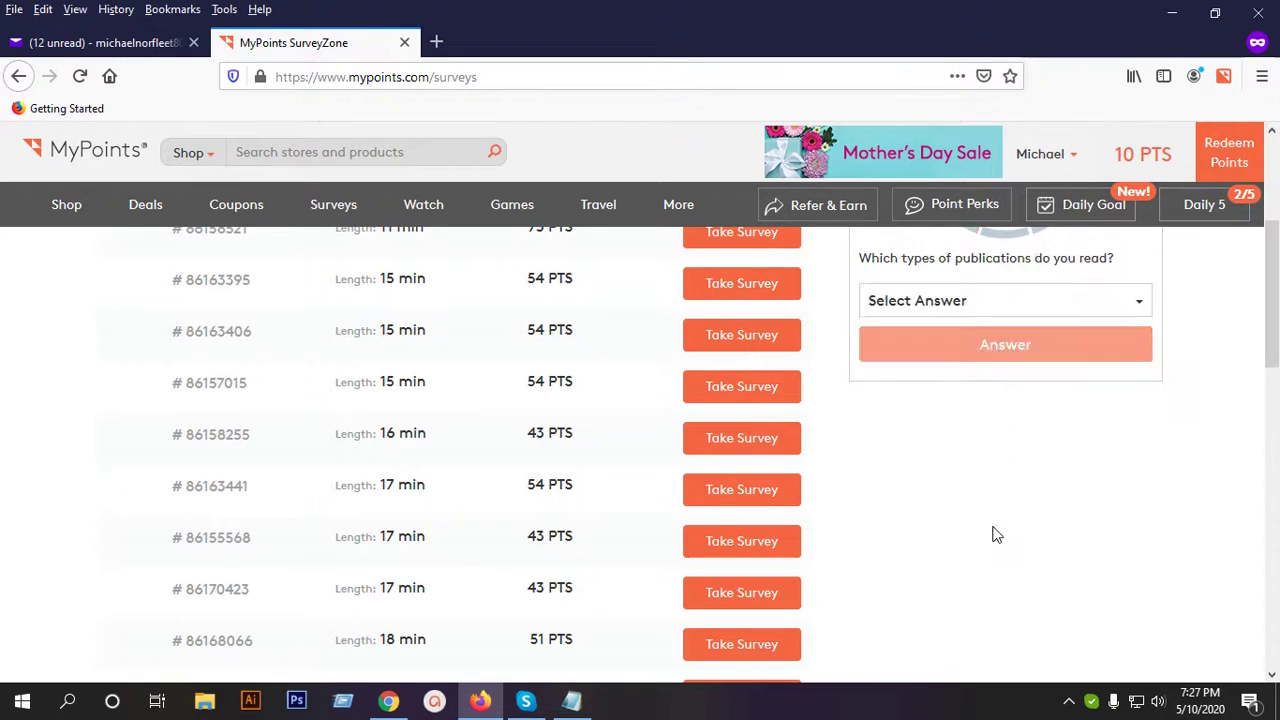
Answer the publications question with Morning newspaper and submit it.
scroll(977, 519, "up", 2)
left_click(962, 491)
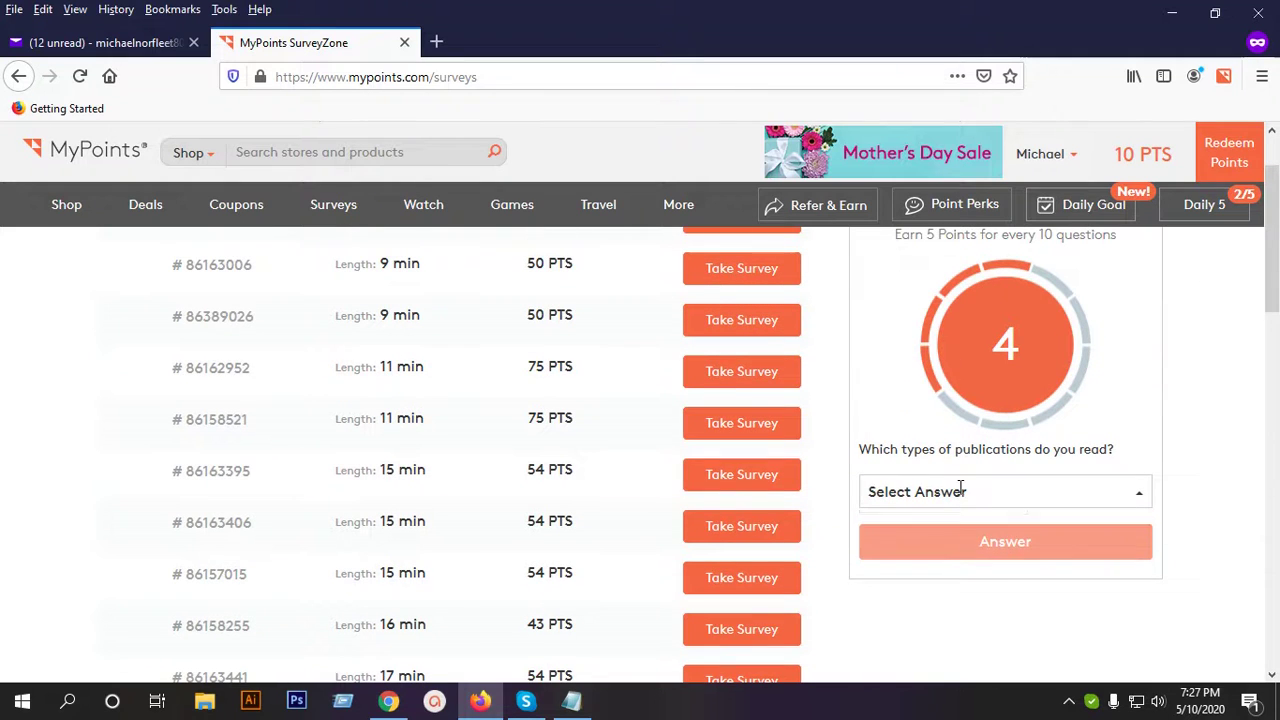
scroll(977, 507, "down", 2)
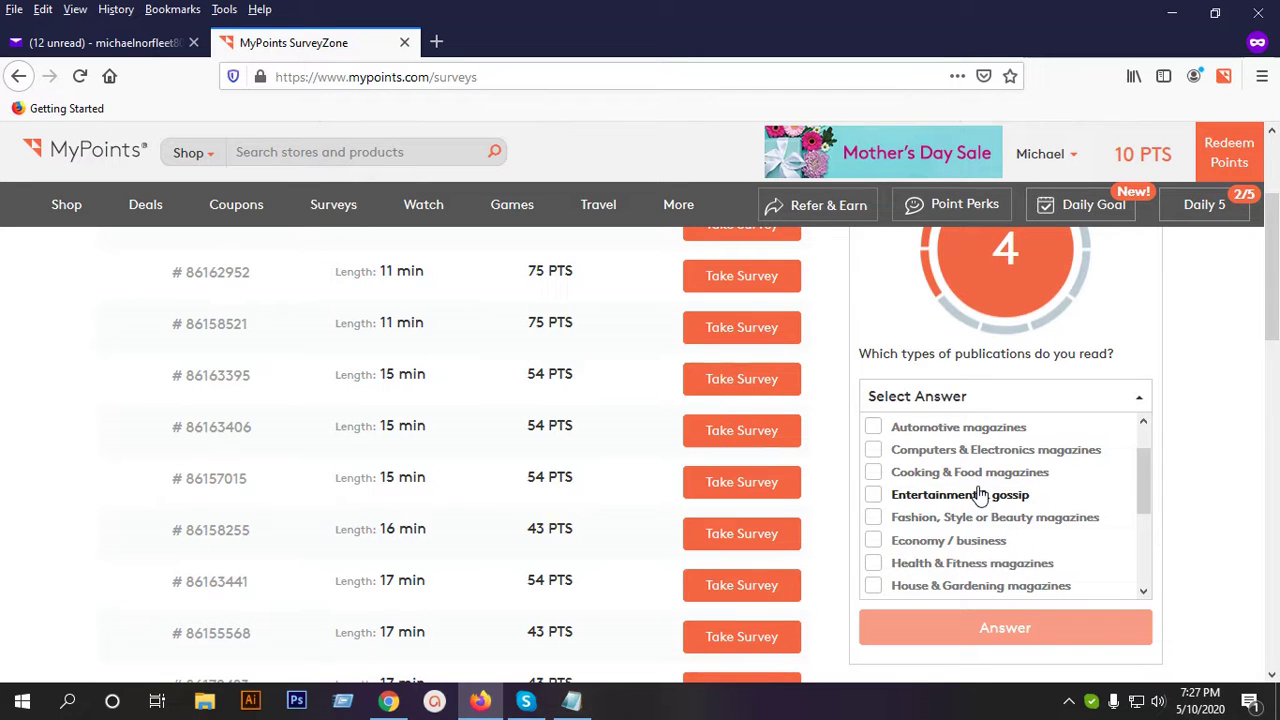
scroll(983, 497, "down", 3)
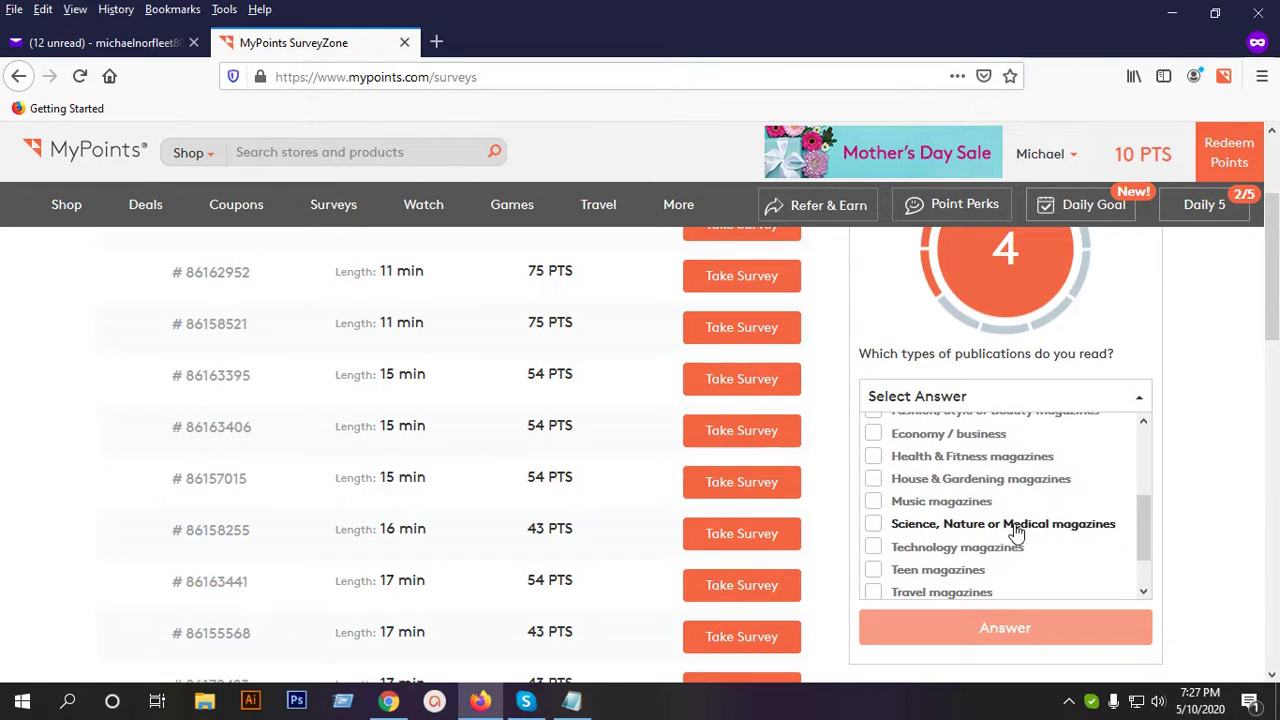
scroll(1014, 524, "down", 2)
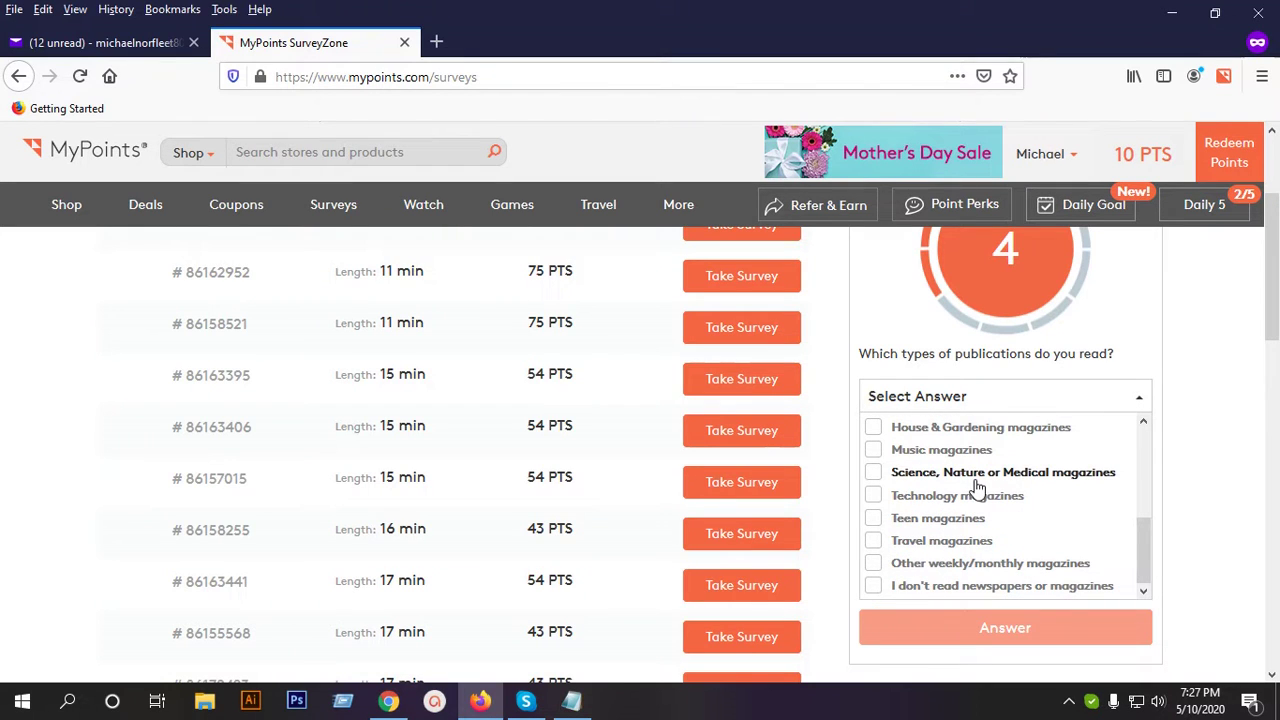
scroll(977, 497, "up", 2)
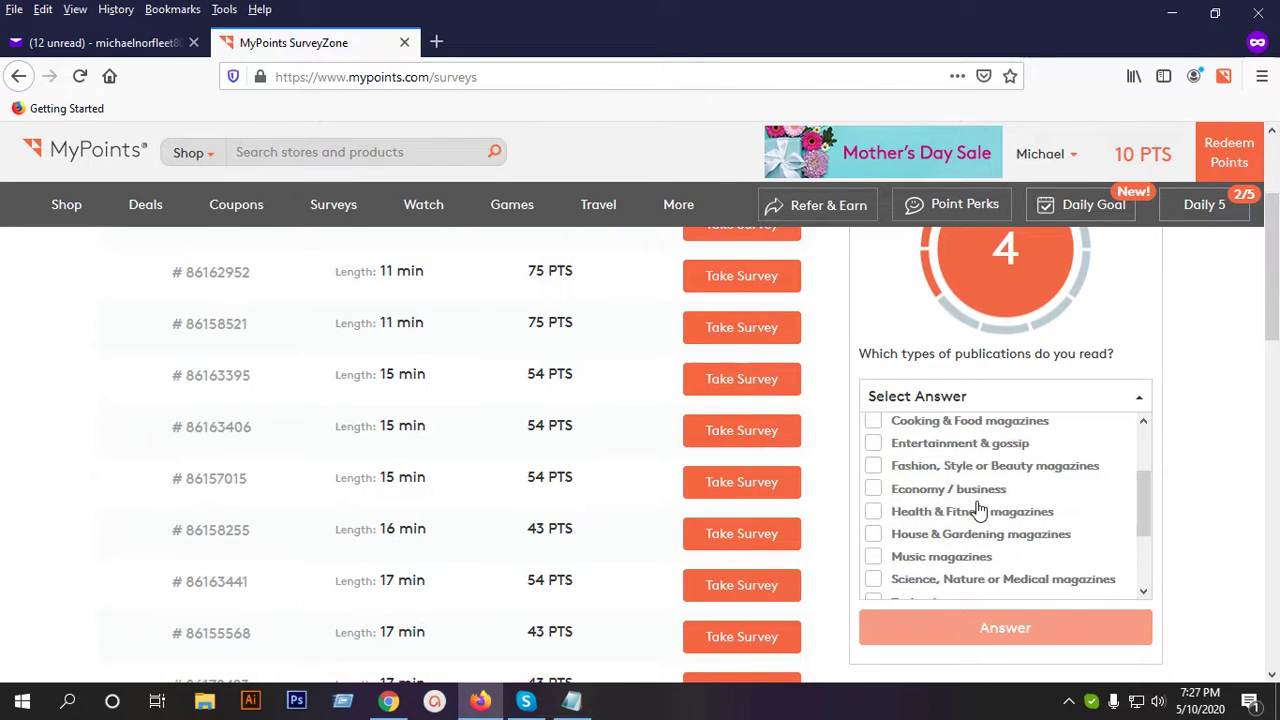
scroll(978, 508, "up", 2)
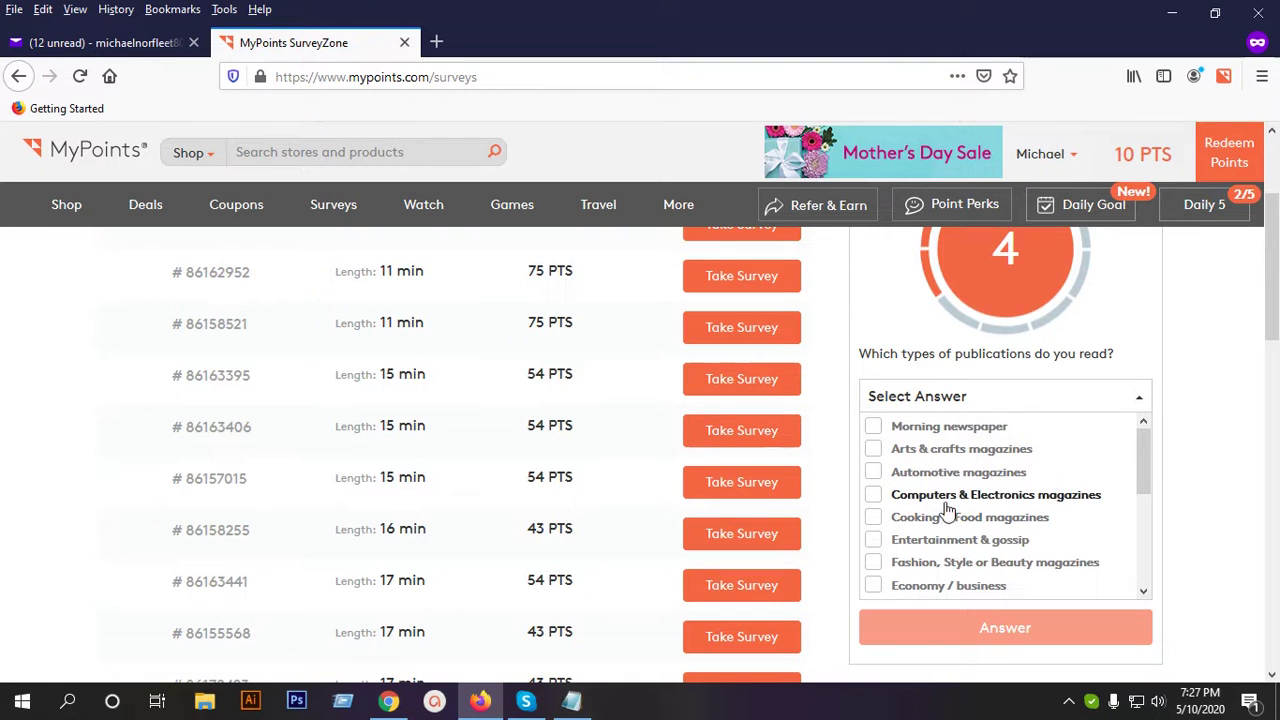
left_click(970, 430)
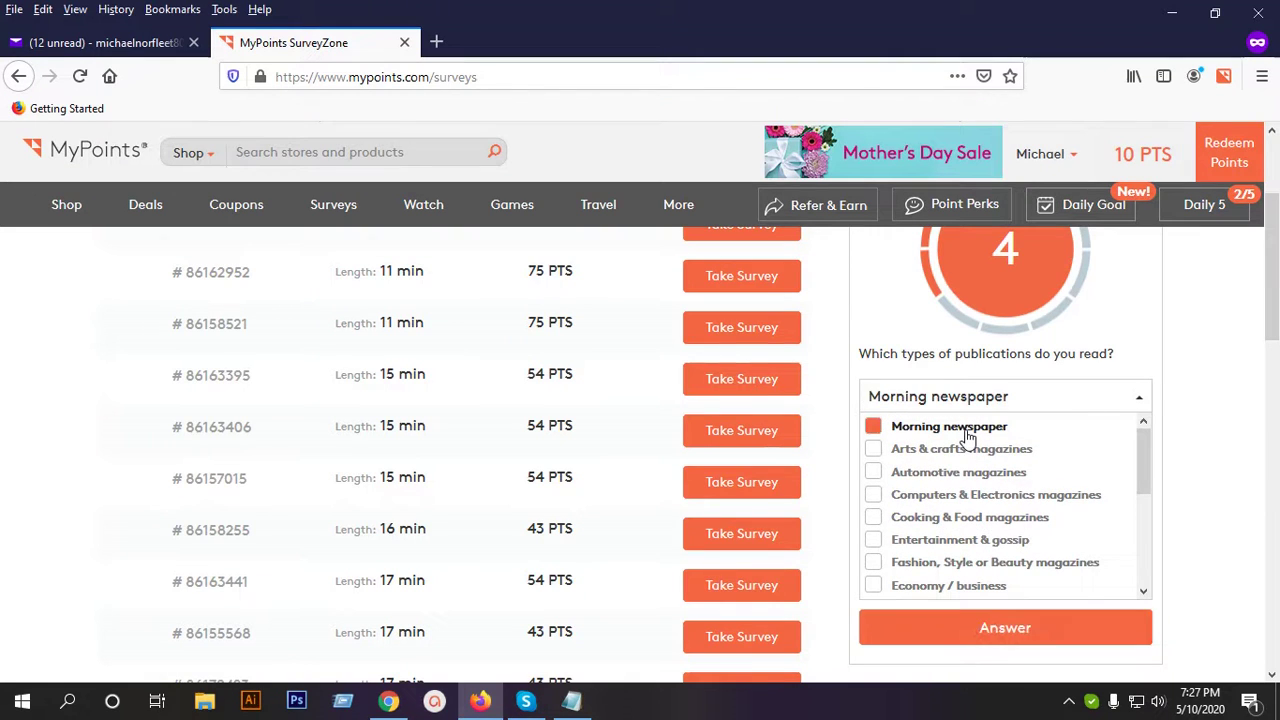
left_click(989, 634)
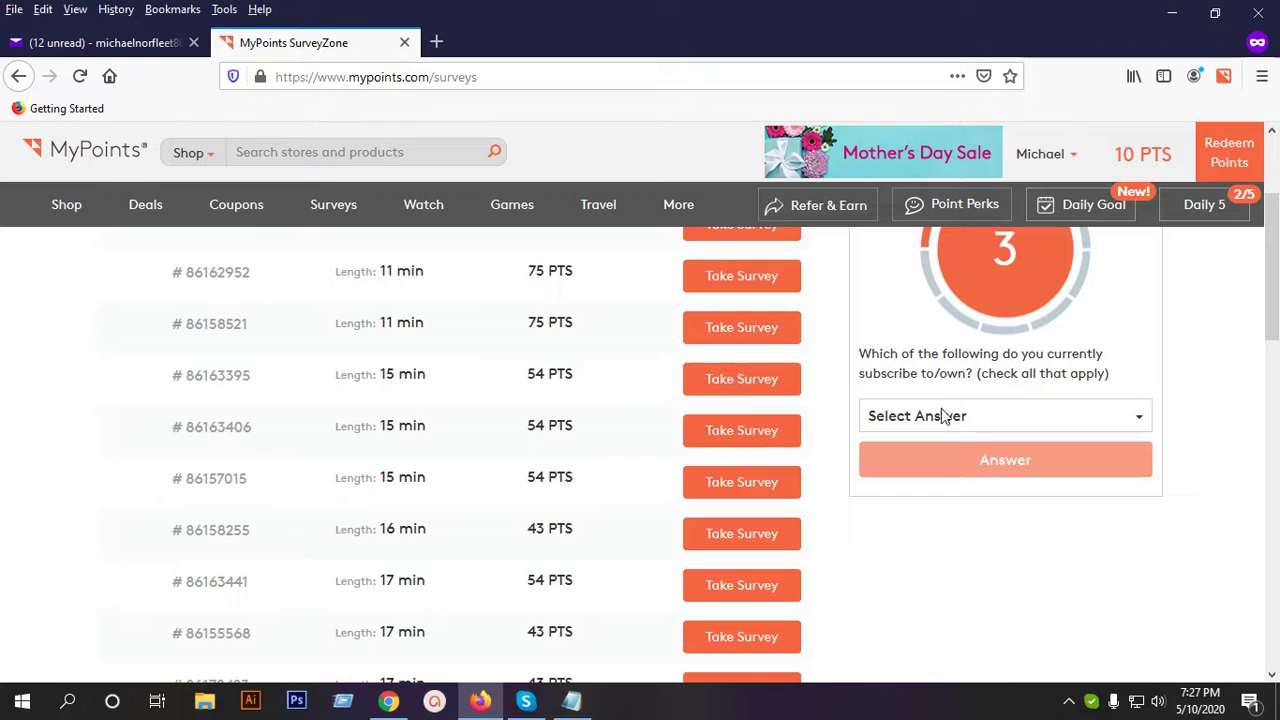
Tick Video game console, Tablet computer and DirecTV as owned subscriptions.
left_click(941, 424)
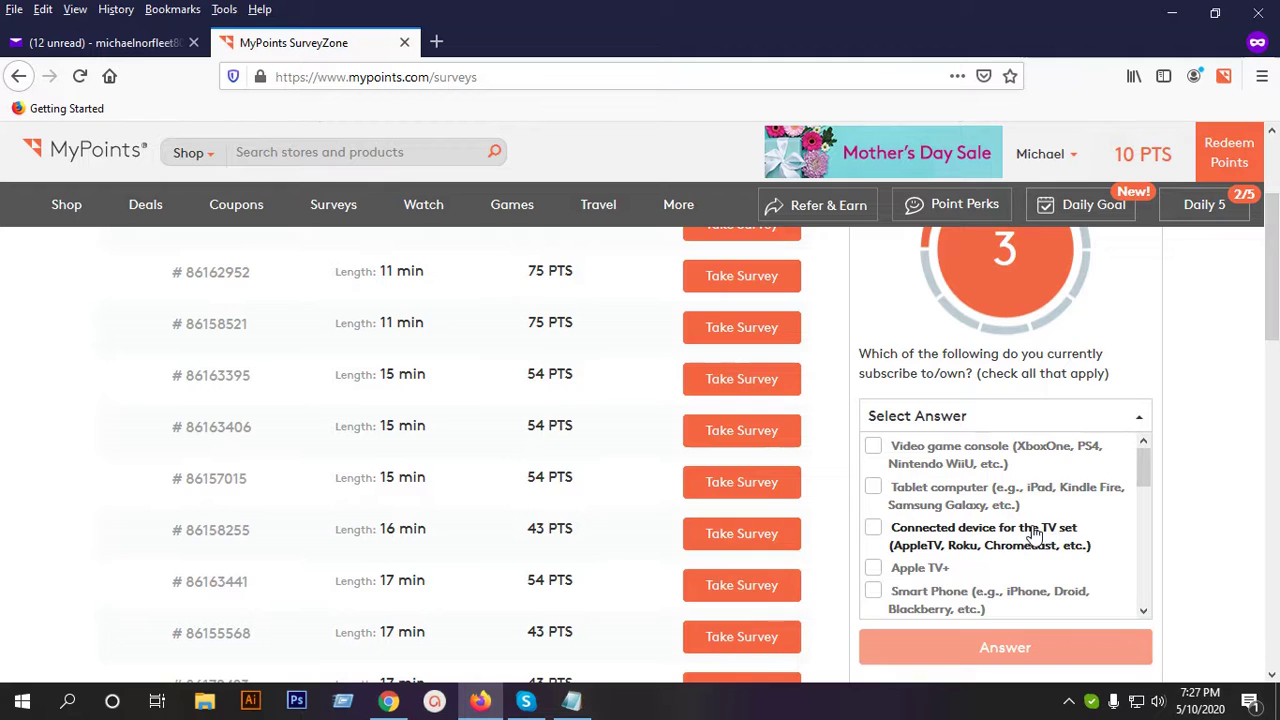
left_click(950, 458)
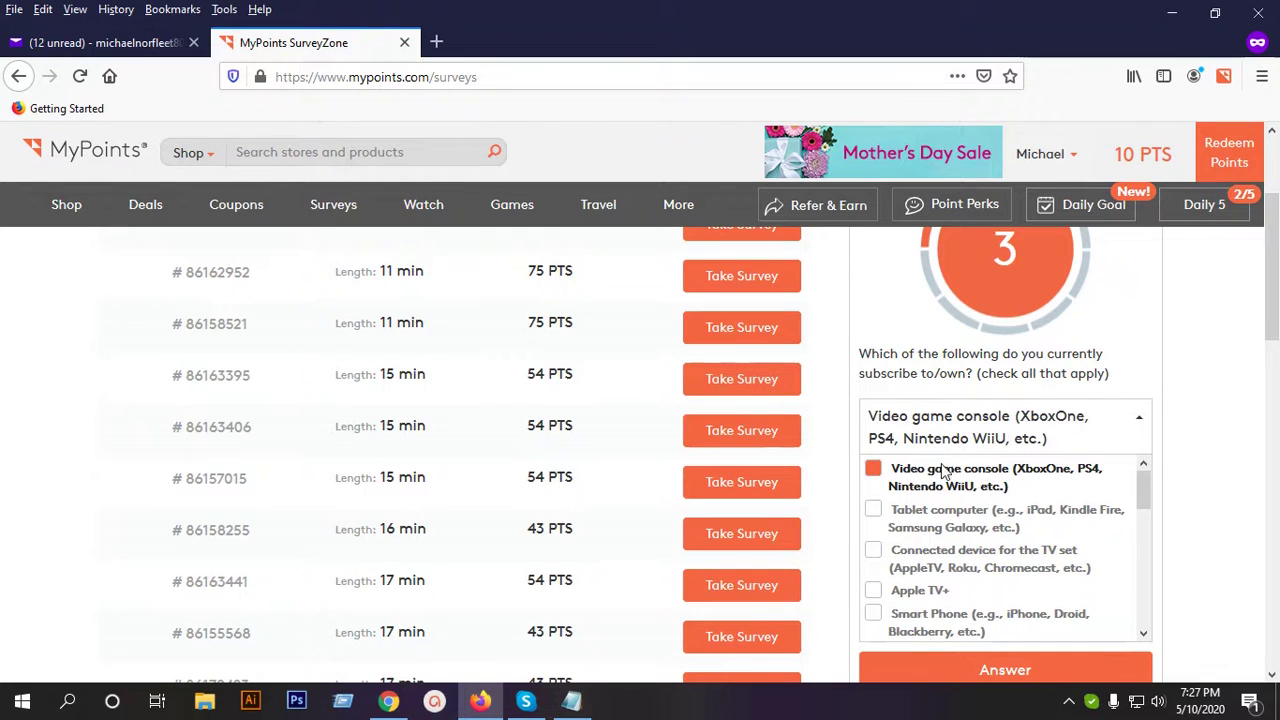
left_click(975, 535)
scroll(1040, 533, "down", 2)
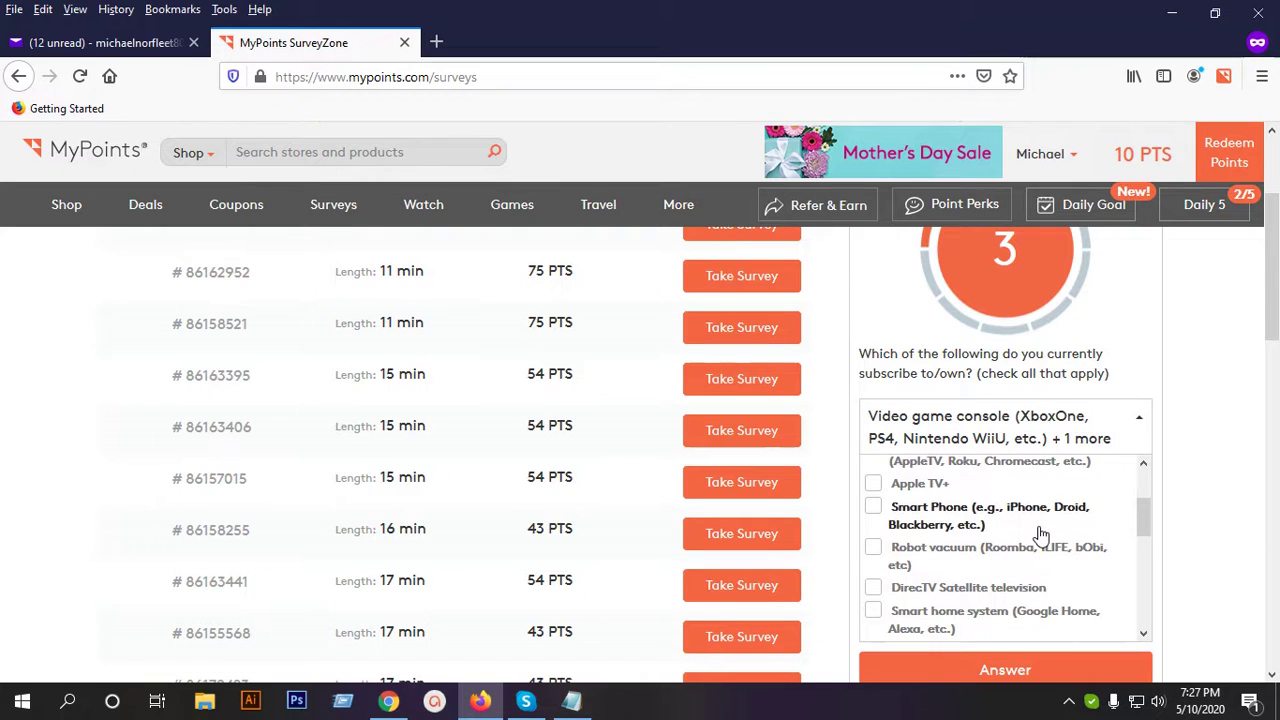
scroll(1022, 538, "down", 2)
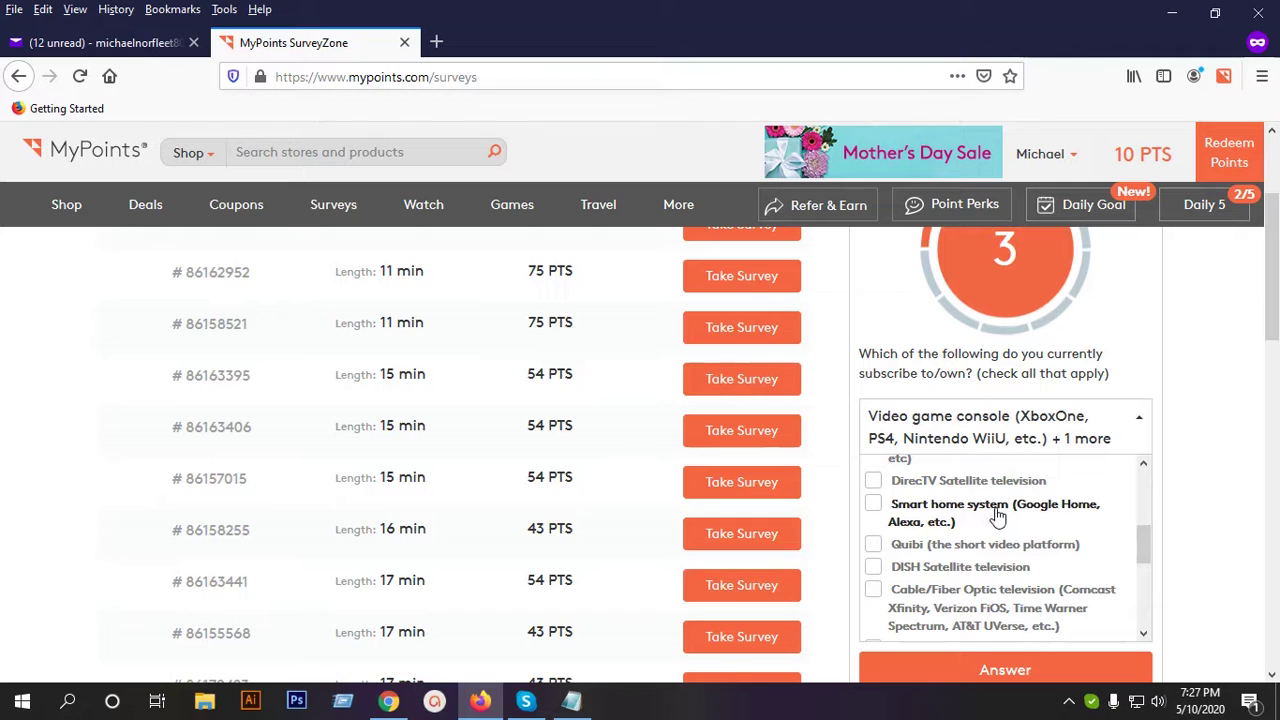
left_click(972, 484)
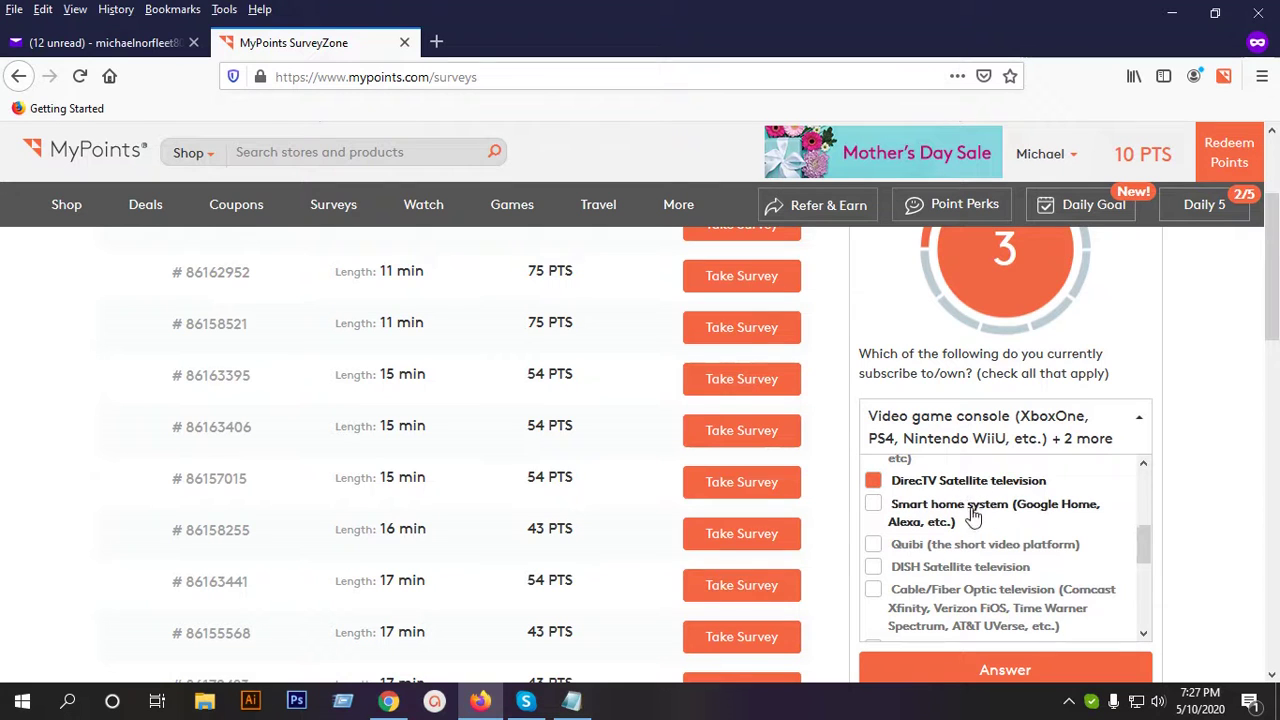
Add Premium channels and Video Streaming Services, then submit the subscriptions answer.
scroll(973, 515, "down", 2)
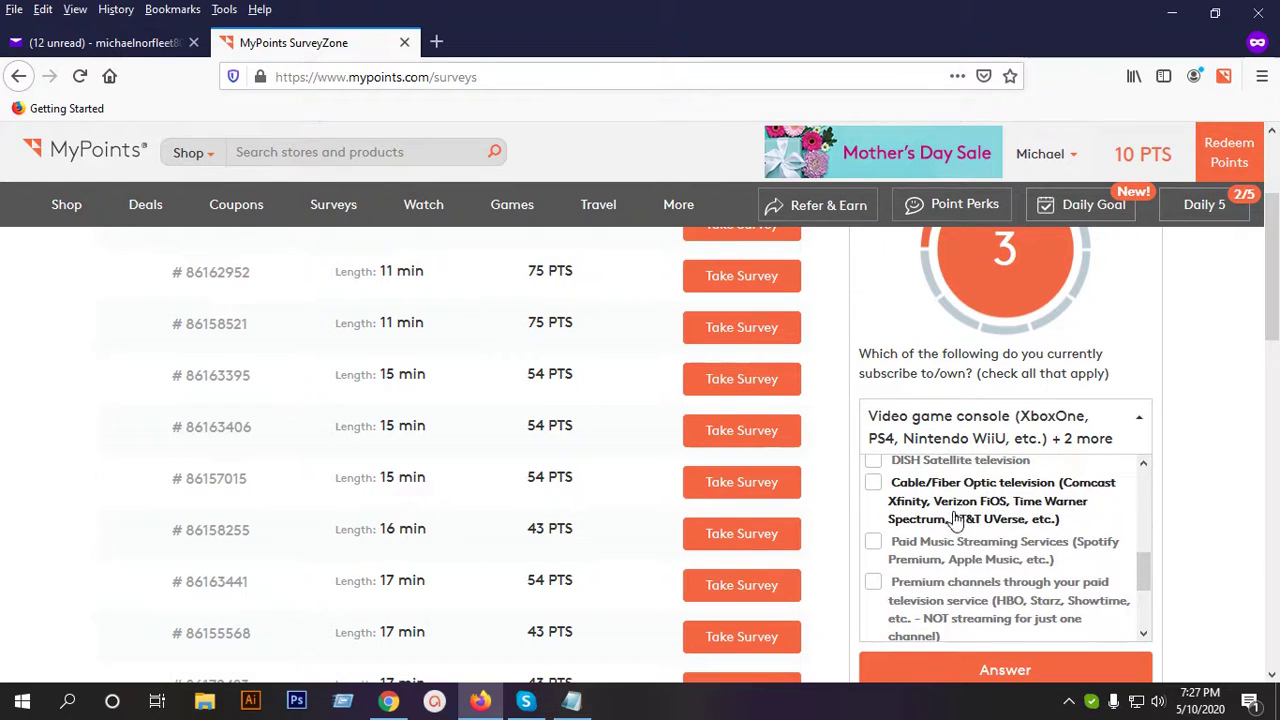
scroll(930, 510, "down", 3)
scroll(915, 508, "up", 2)
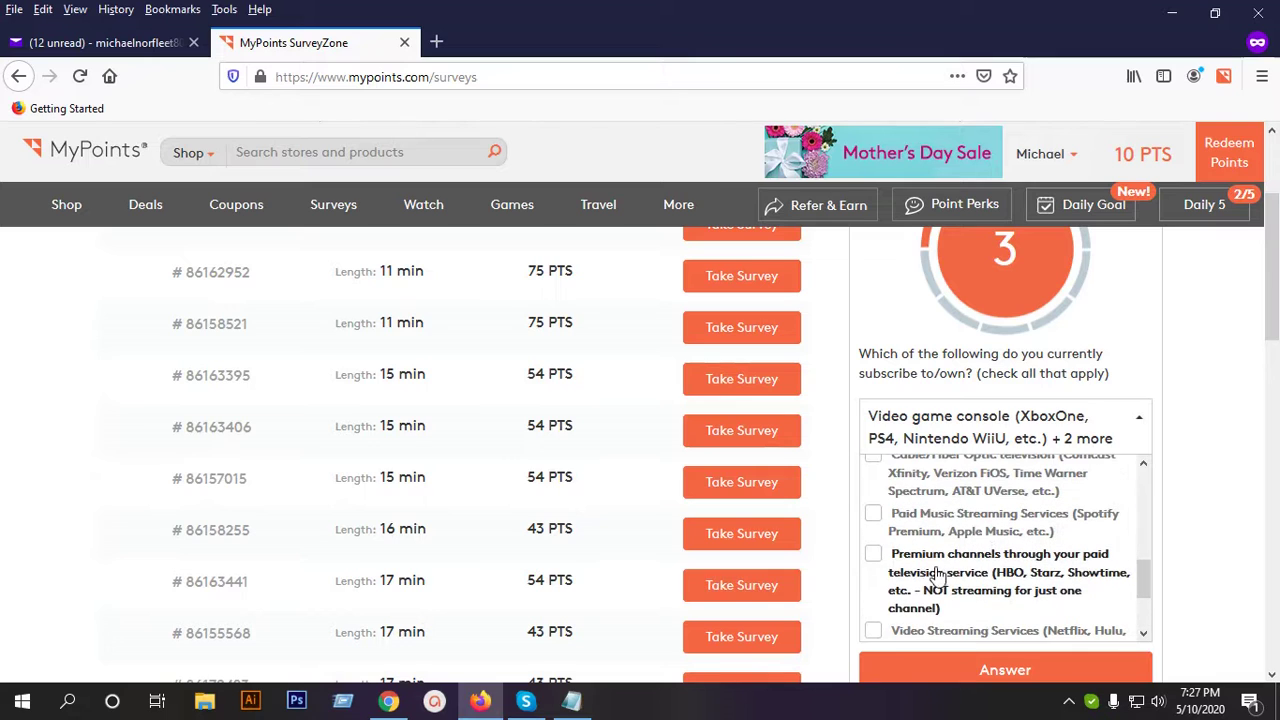
left_click(1012, 572)
scroll(1012, 572, "down", 2)
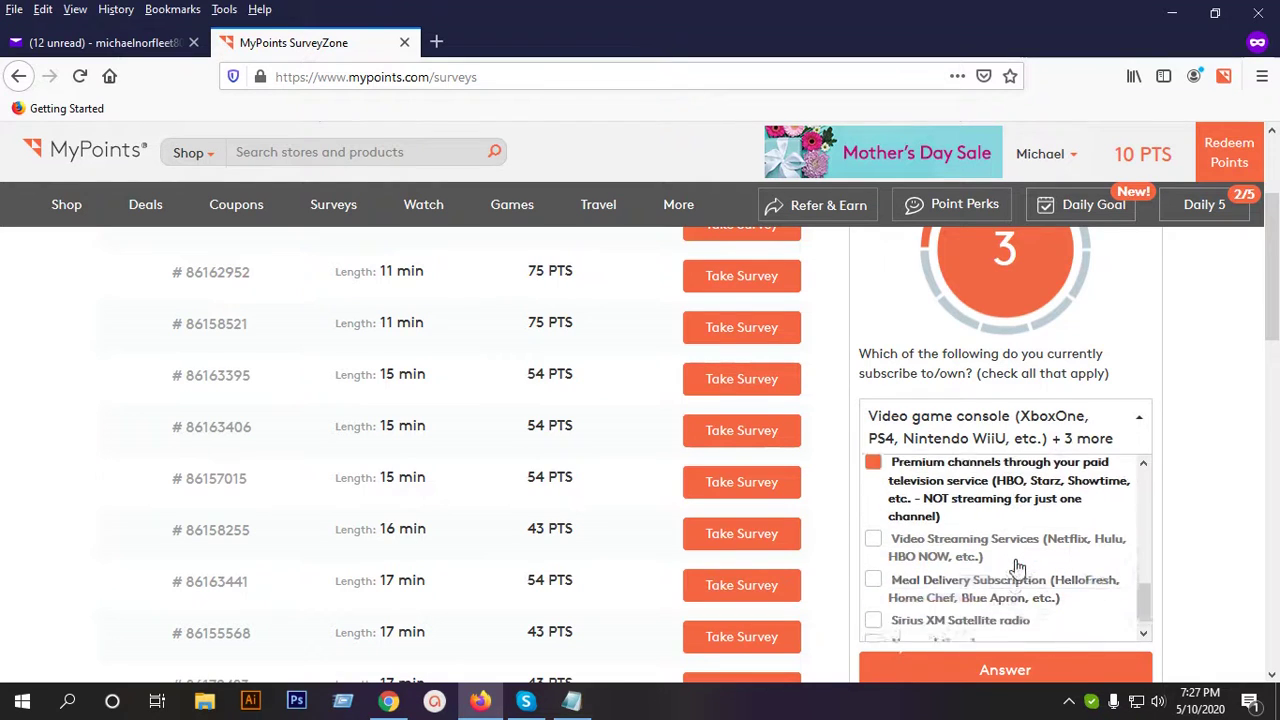
left_click(968, 541)
scroll(1040, 545, "down", 4)
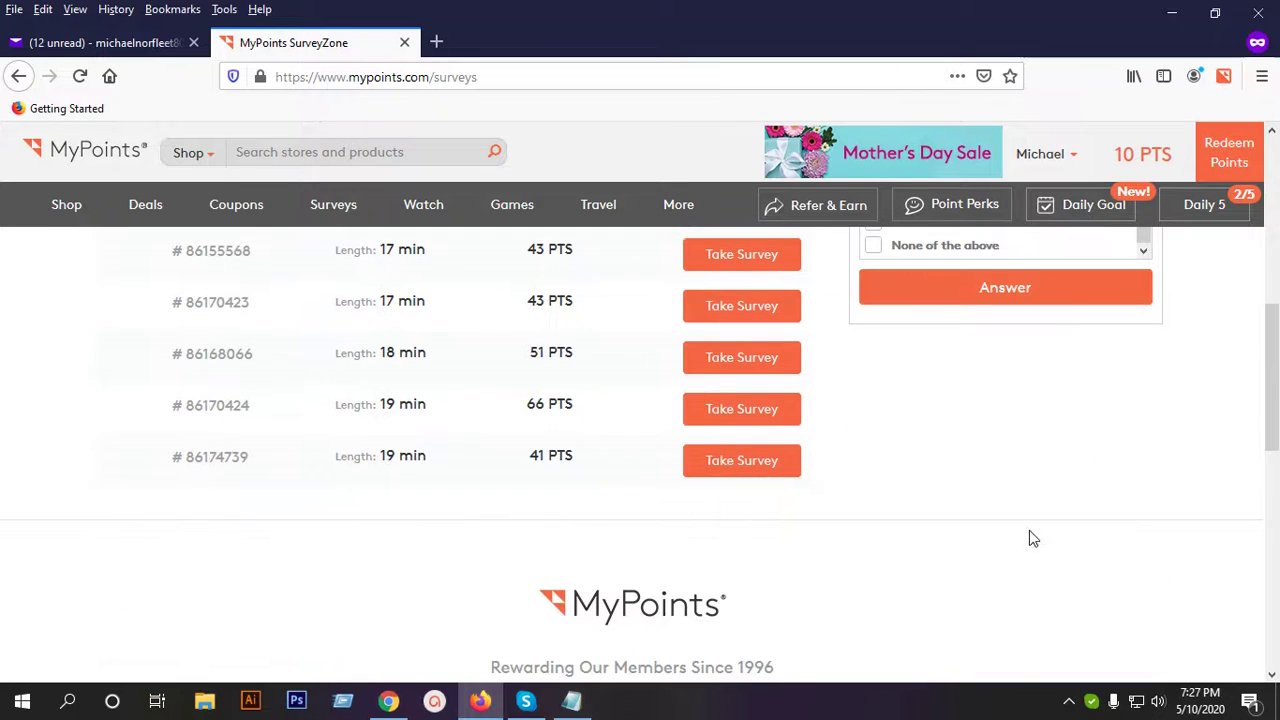
left_click(984, 295)
scroll(1028, 536, "up", 6)
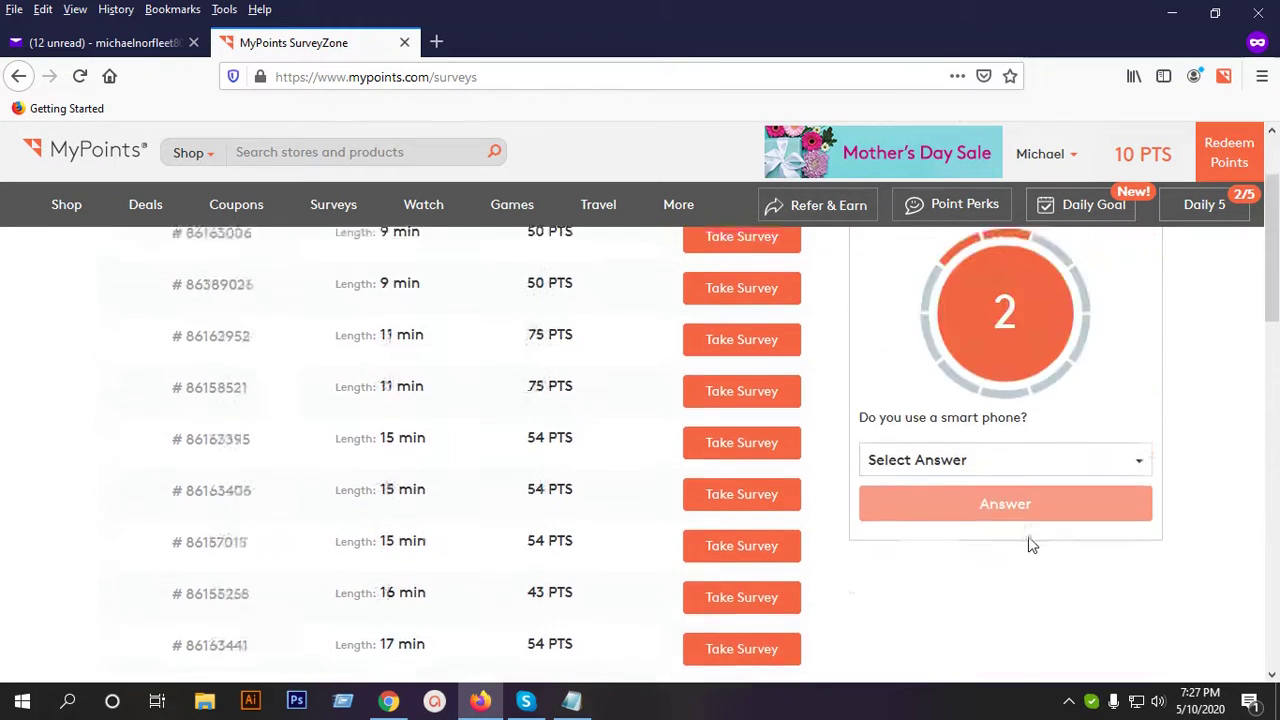
Answer smart phone use as Business & Personal and submit it.
scroll(1024, 540, "down", 1)
left_click(990, 503)
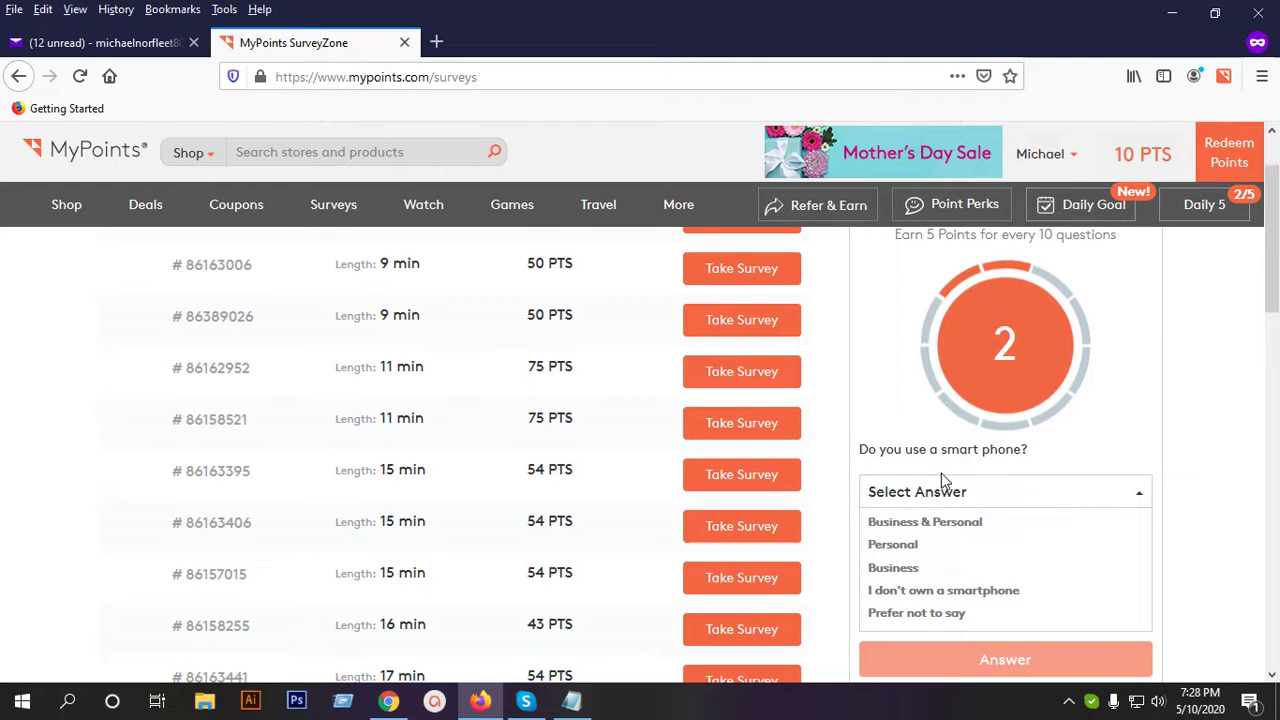
left_click(952, 525)
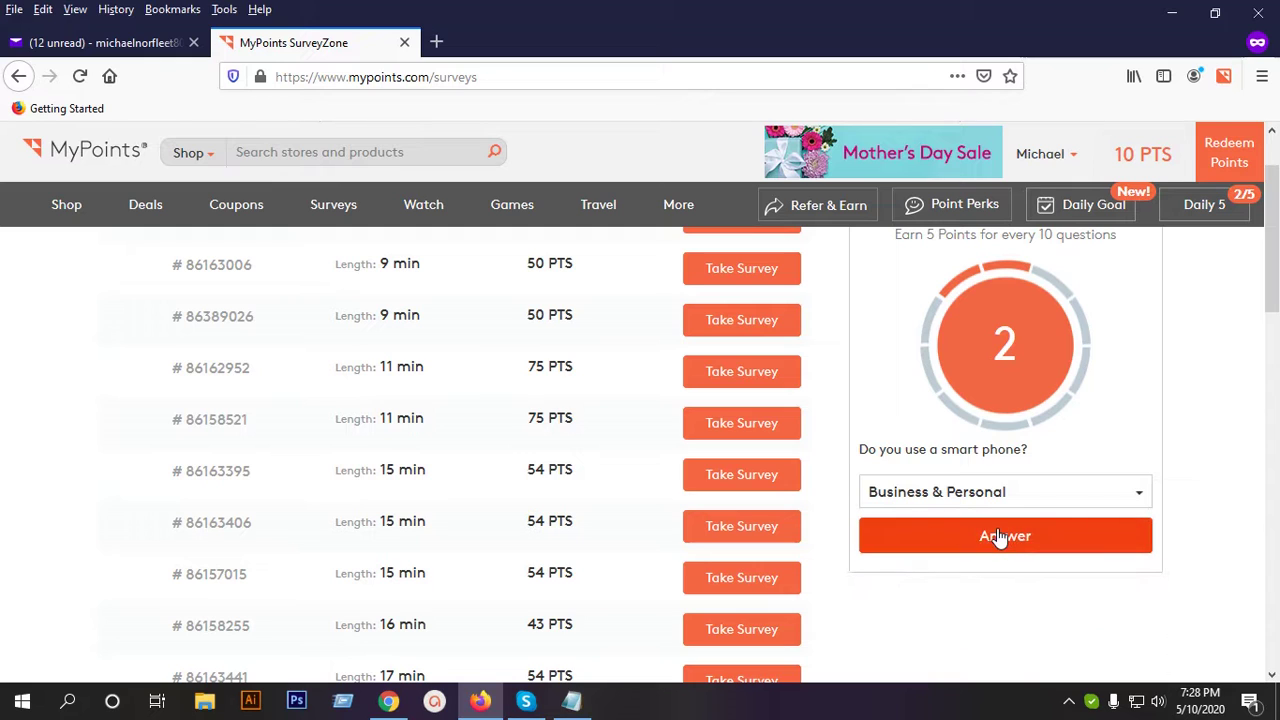
left_click(1000, 538)
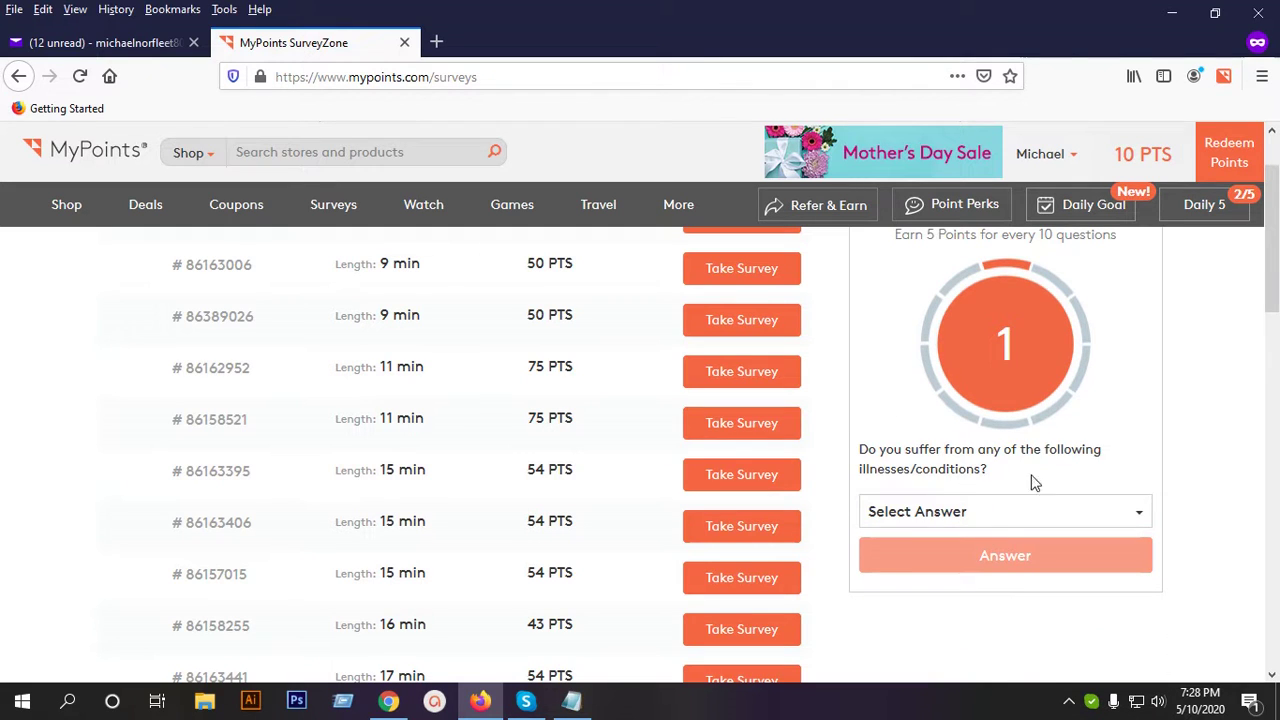
Tick Acne and Back pain in the illnesses and conditions list.
left_click(950, 513)
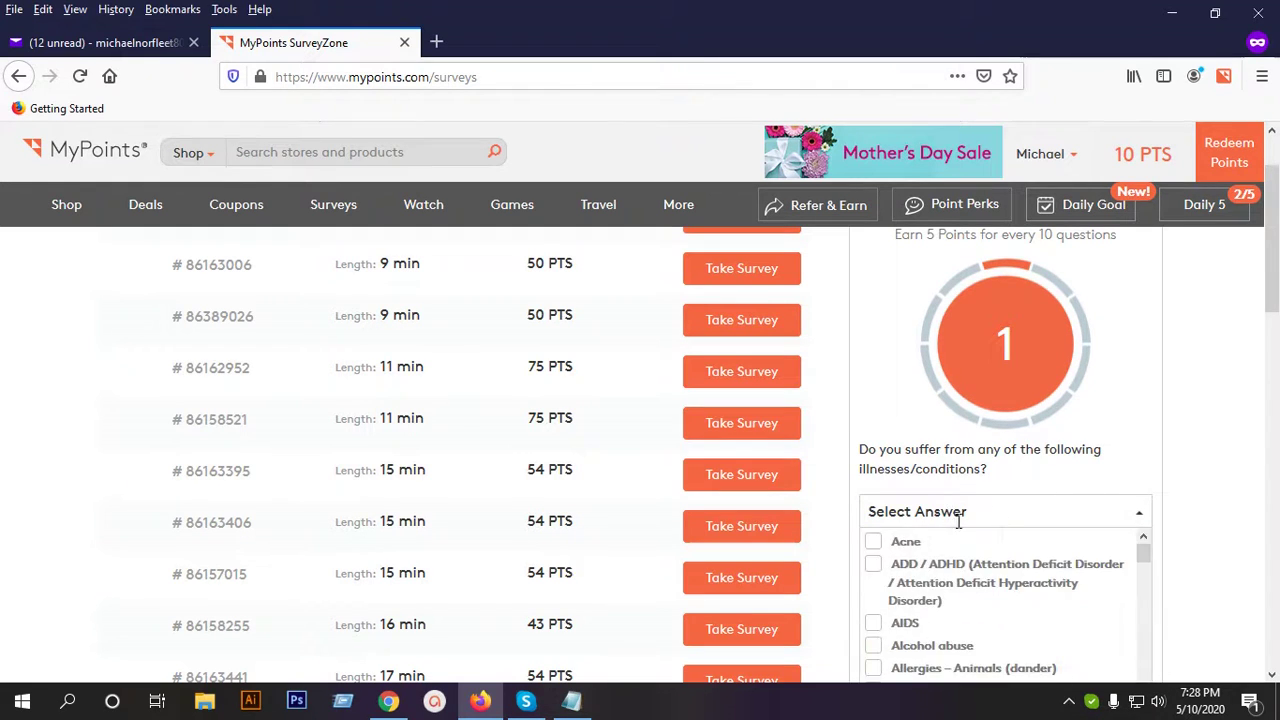
left_click(940, 541)
scroll(1150, 495, "down", 3)
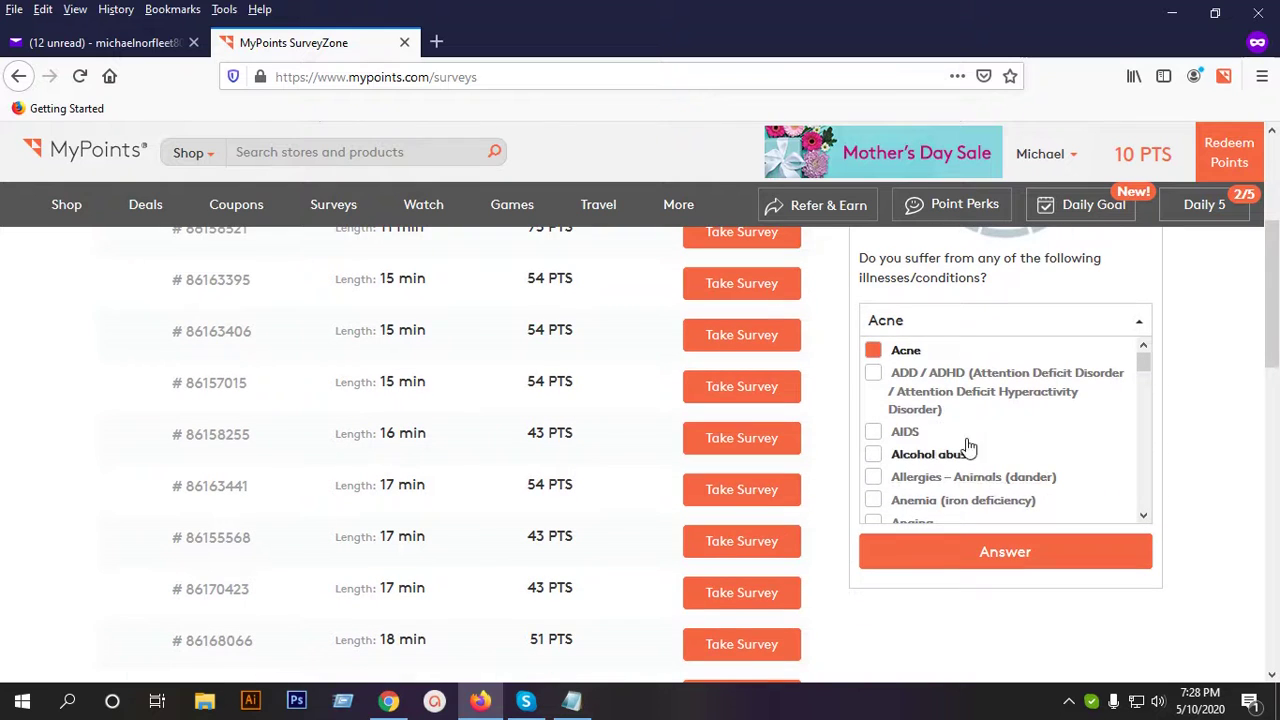
scroll(975, 435, "down", 2)
scroll(990, 440, "down", 4)
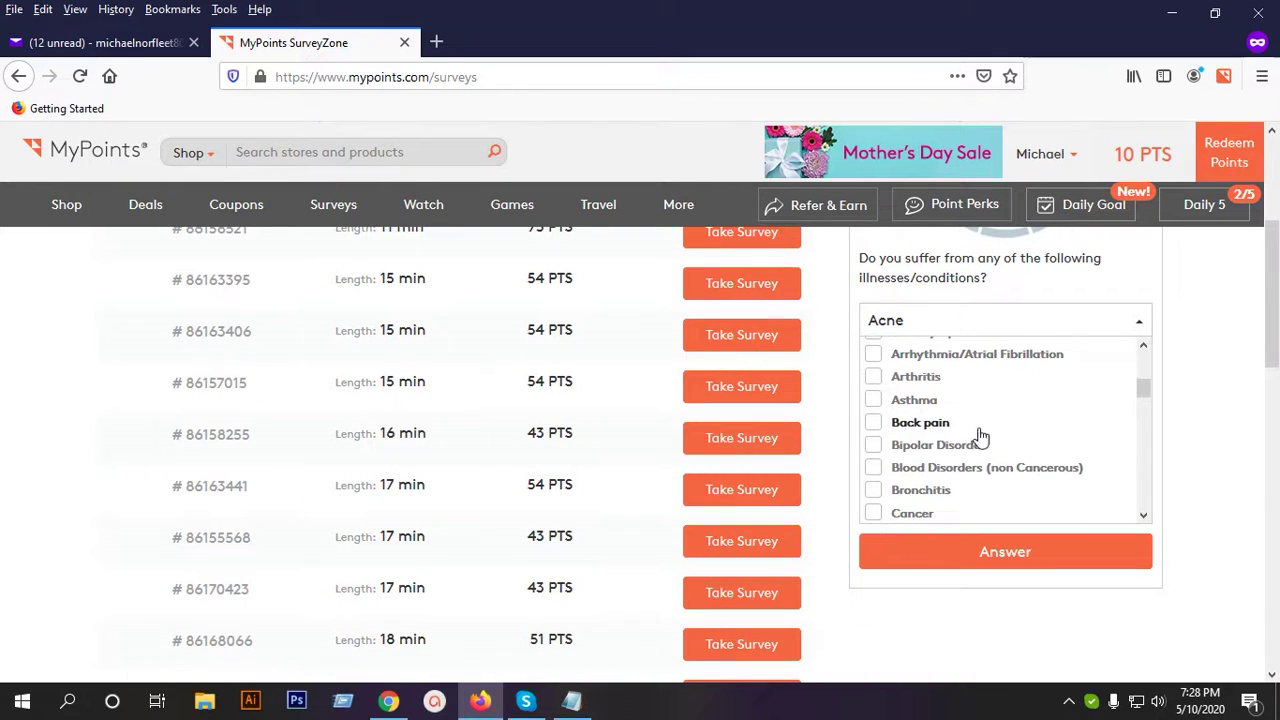
left_click(975, 428)
Add Depression and Diabetes, then submit the illnesses answer for the +5 PTS reward.
scroll(995, 440, "down", 1)
scroll(1001, 452, "down", 5)
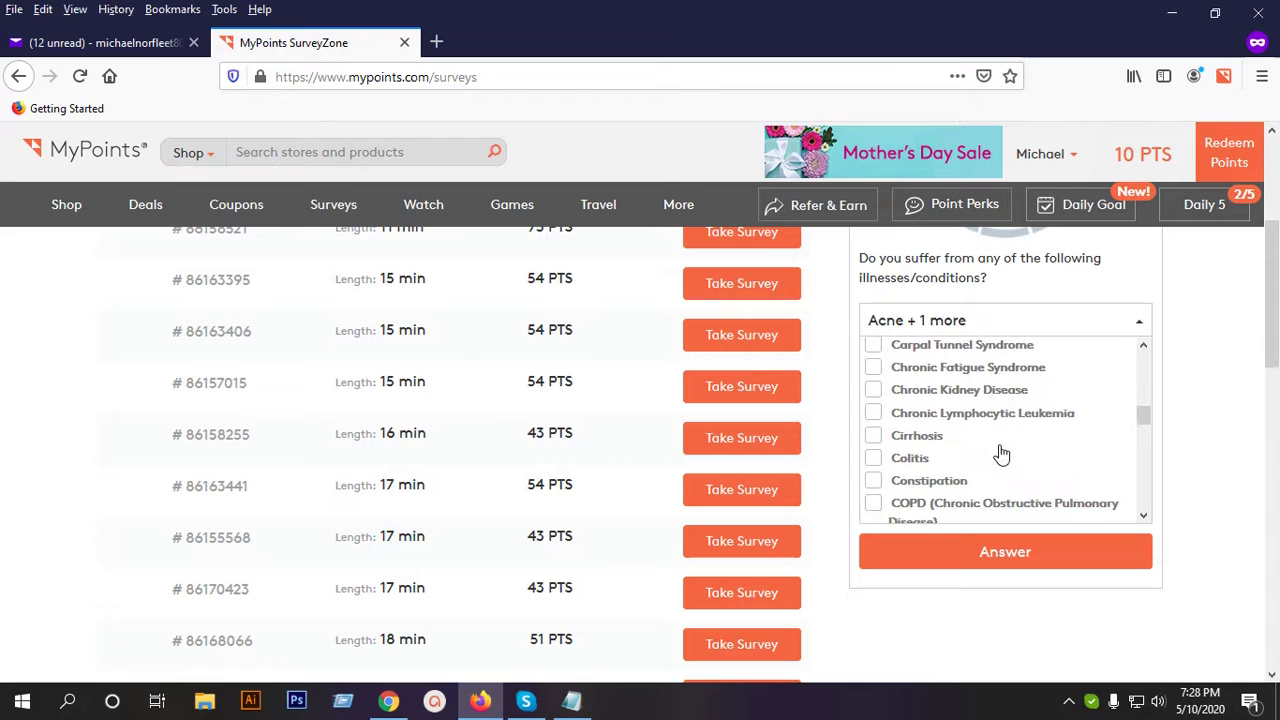
scroll(995, 458, "down", 2)
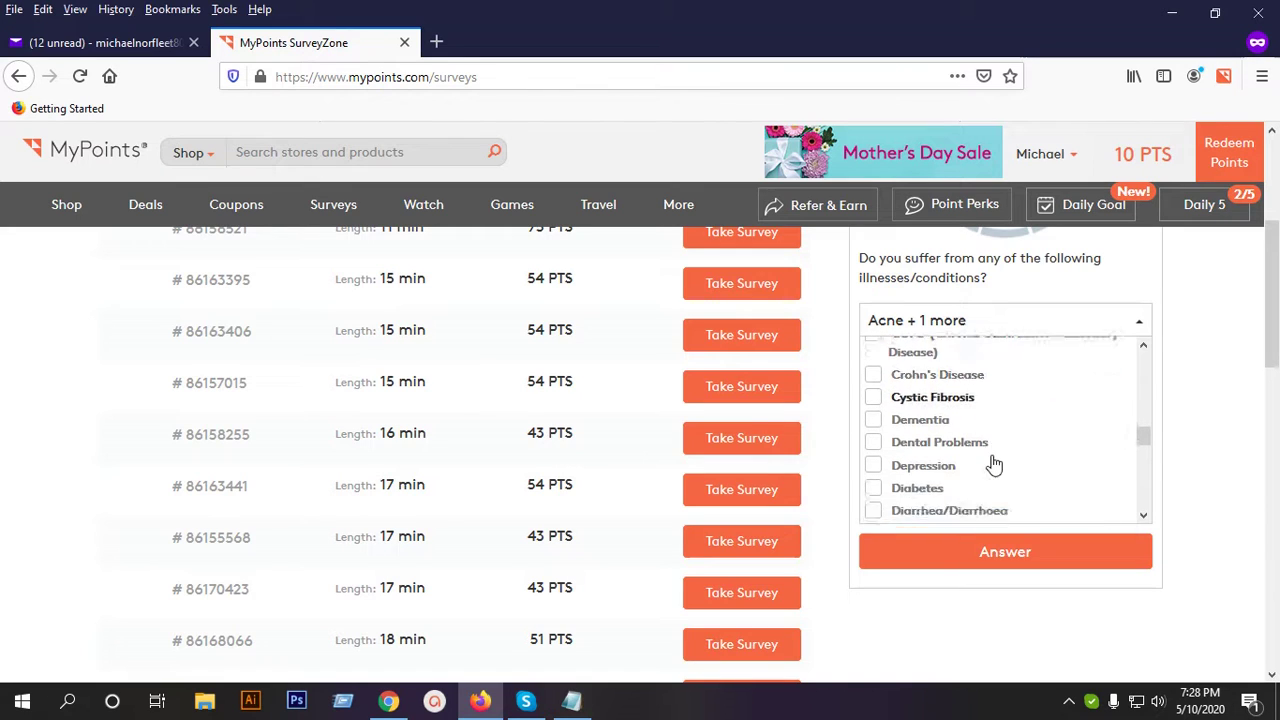
left_click(962, 426)
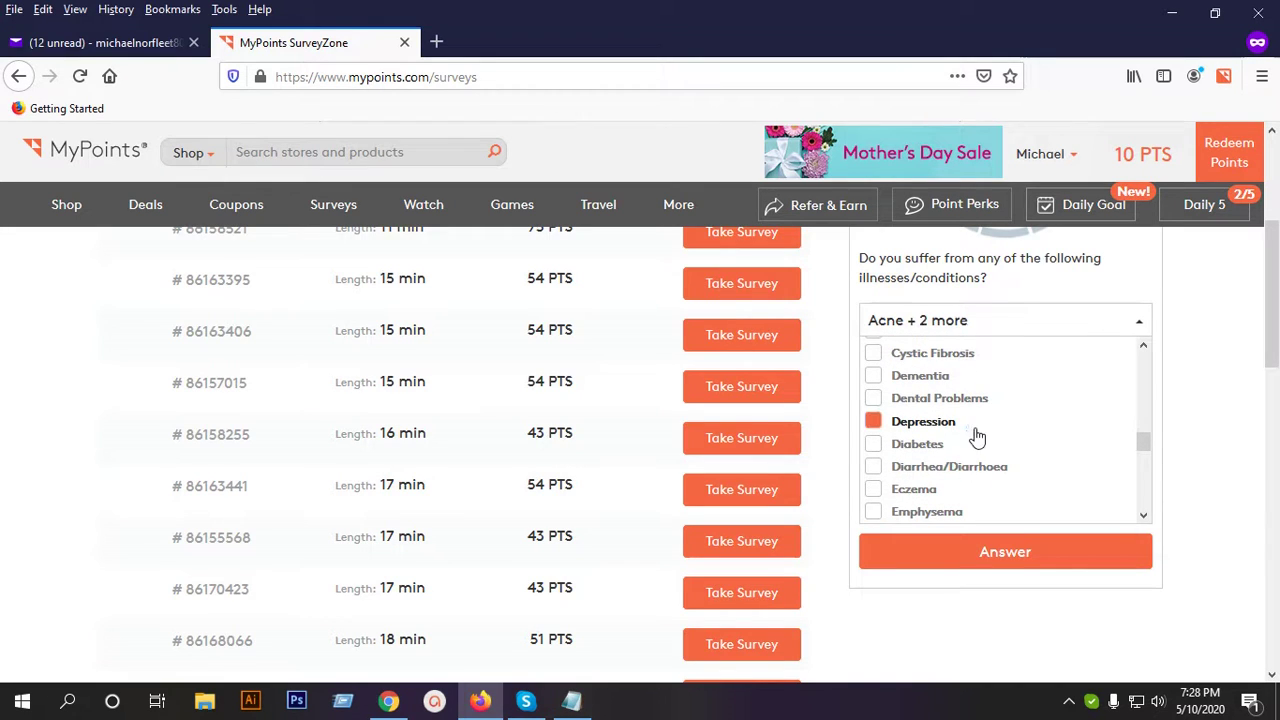
left_click(1000, 444)
scroll(1001, 445, "down", 6)
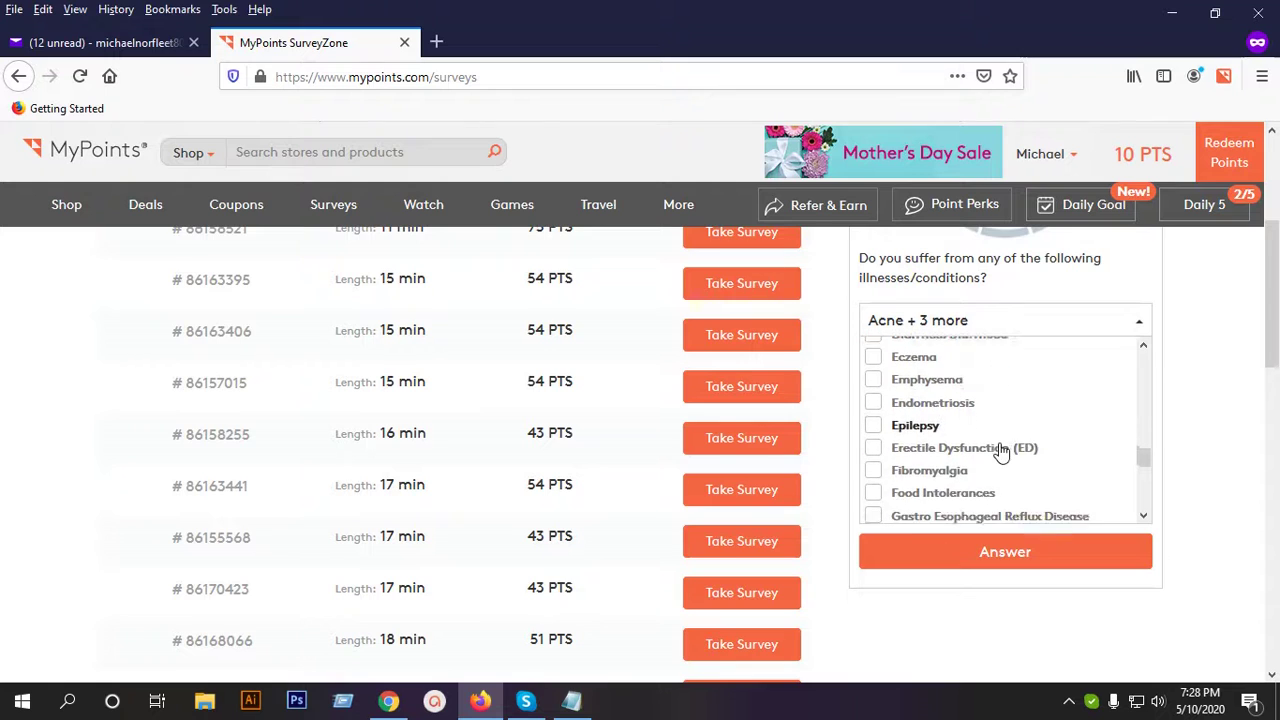
scroll(1001, 450, "down", 5)
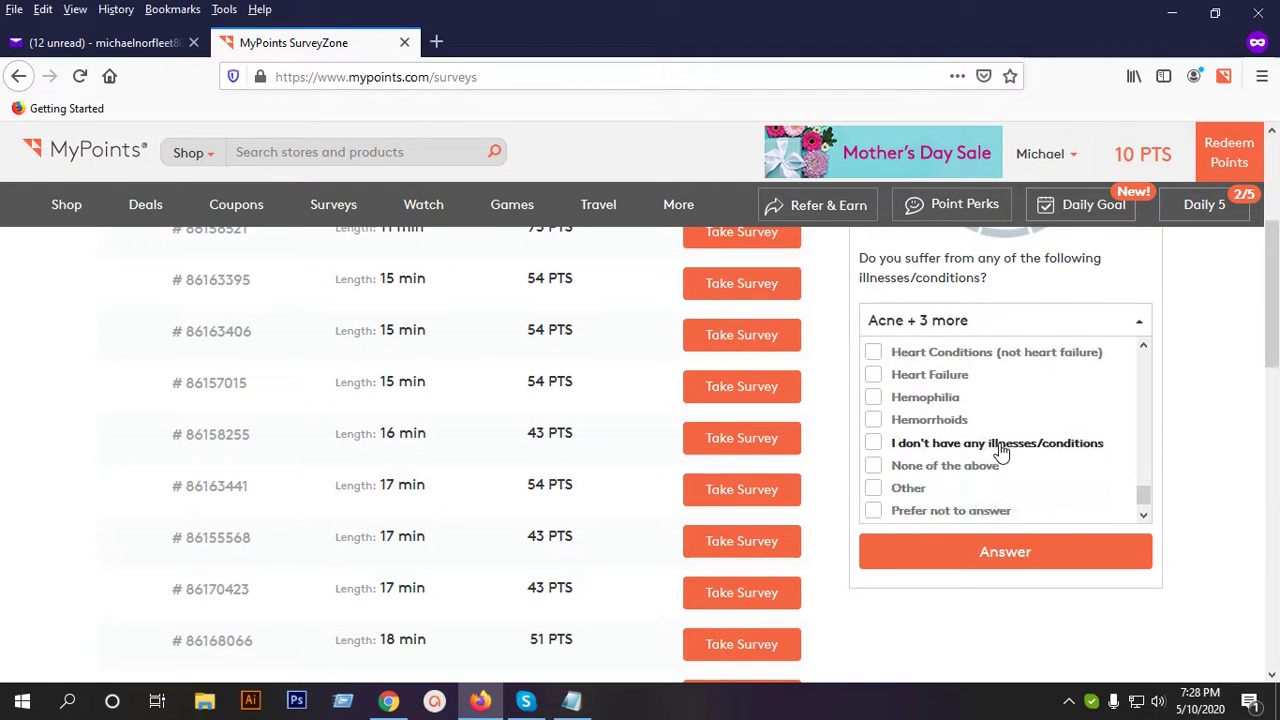
scroll(950, 480, "down", 2)
left_click(990, 455)
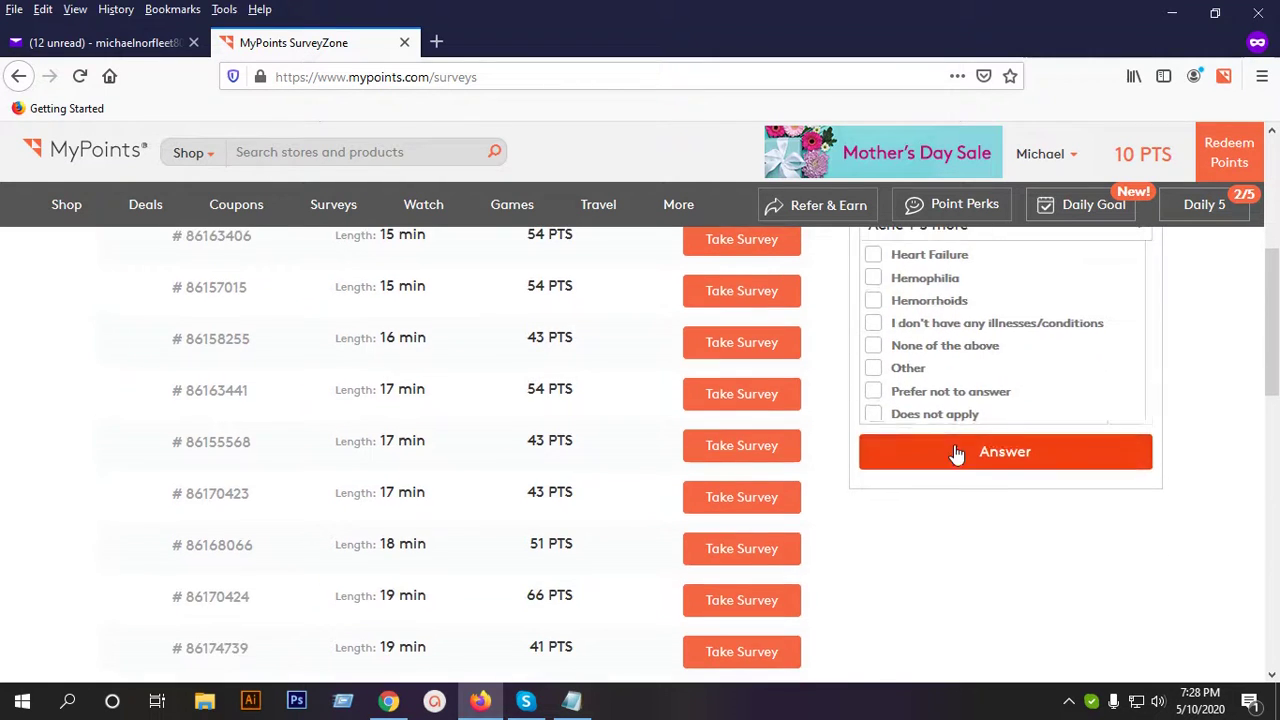
scroll(1061, 538, "up", 2)
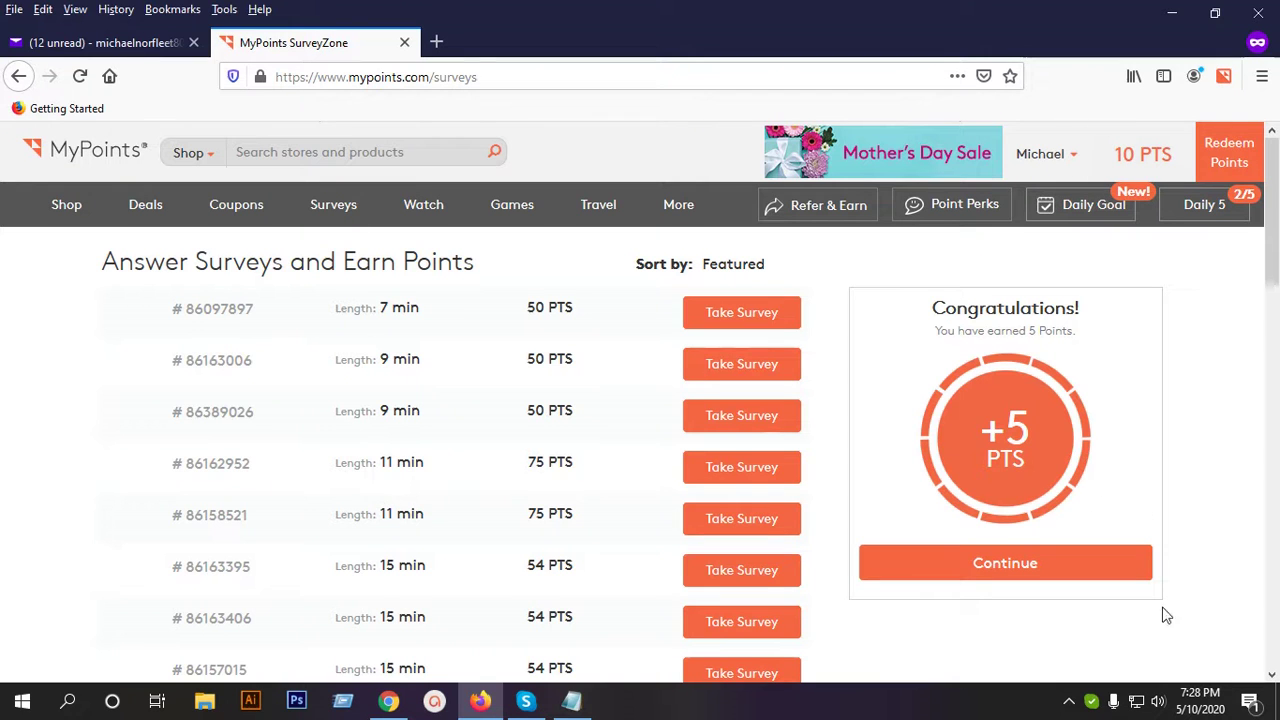
scroll(750, 570, "down", 3)
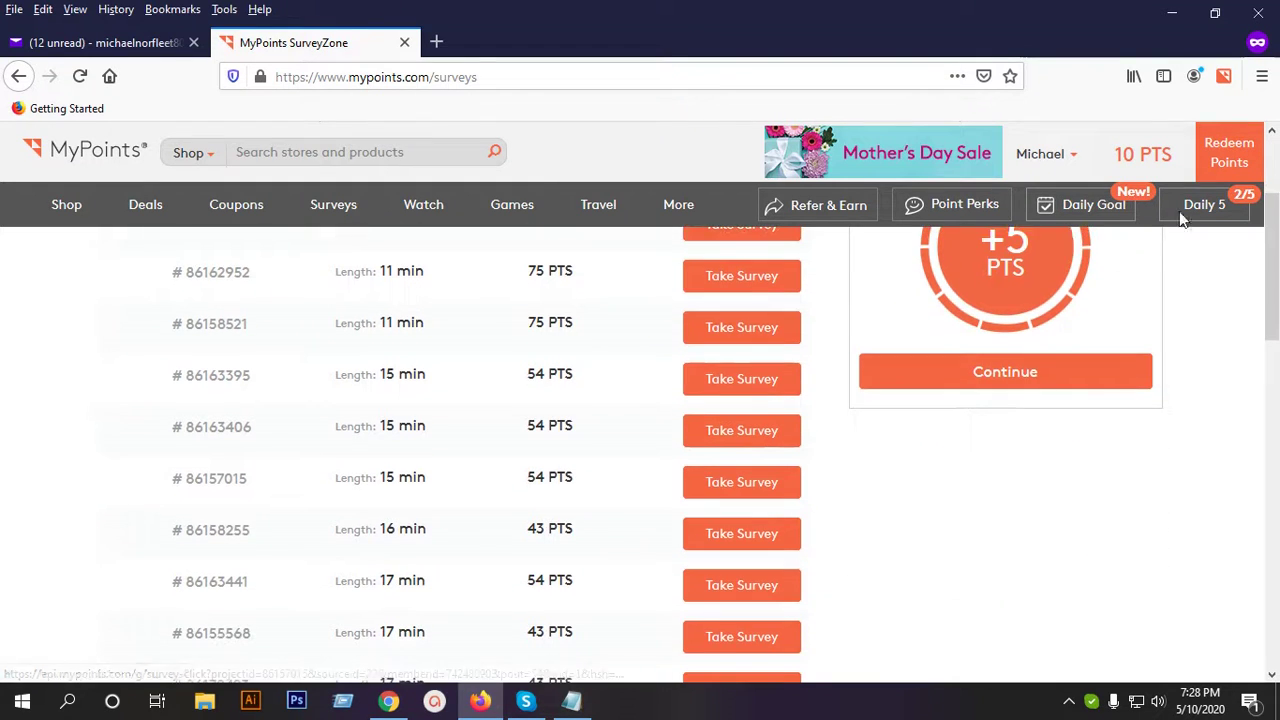
Scroll the SurveyZone page, open and close the Shop categories, then reveal hidden tray icons.
scroll(616, 483, "down", 10)
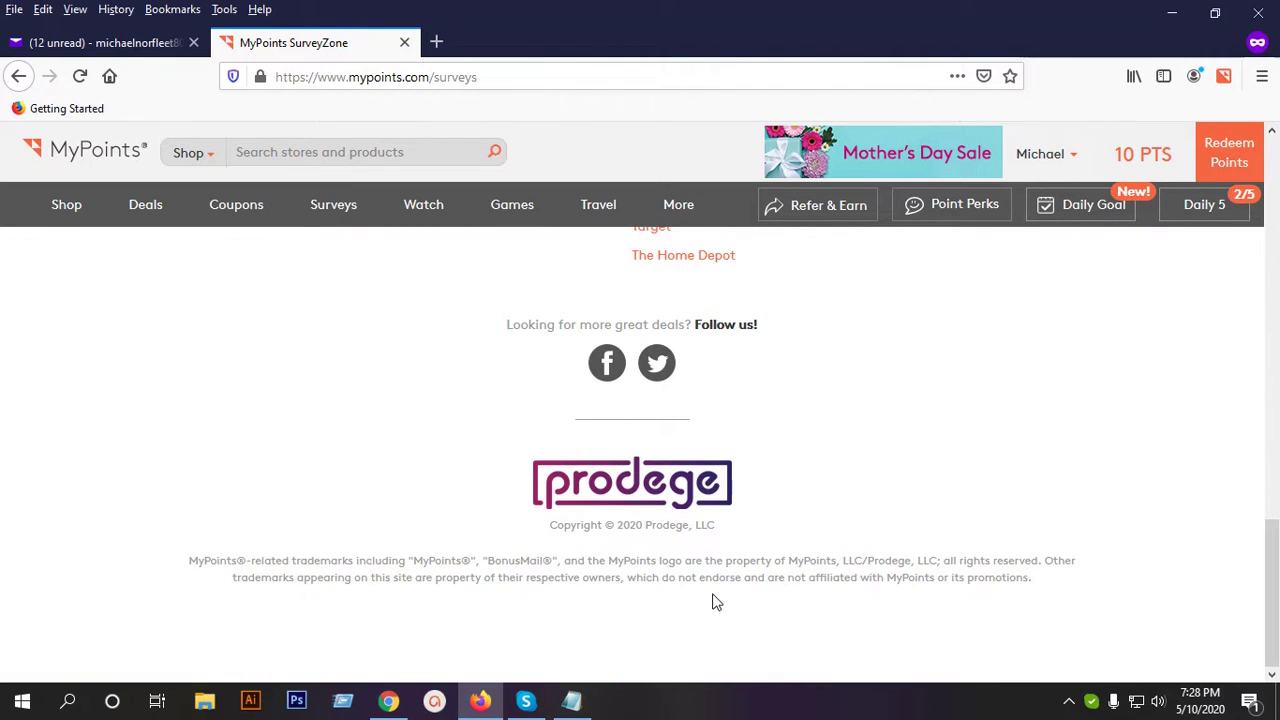
scroll(729, 580, "up", 15)
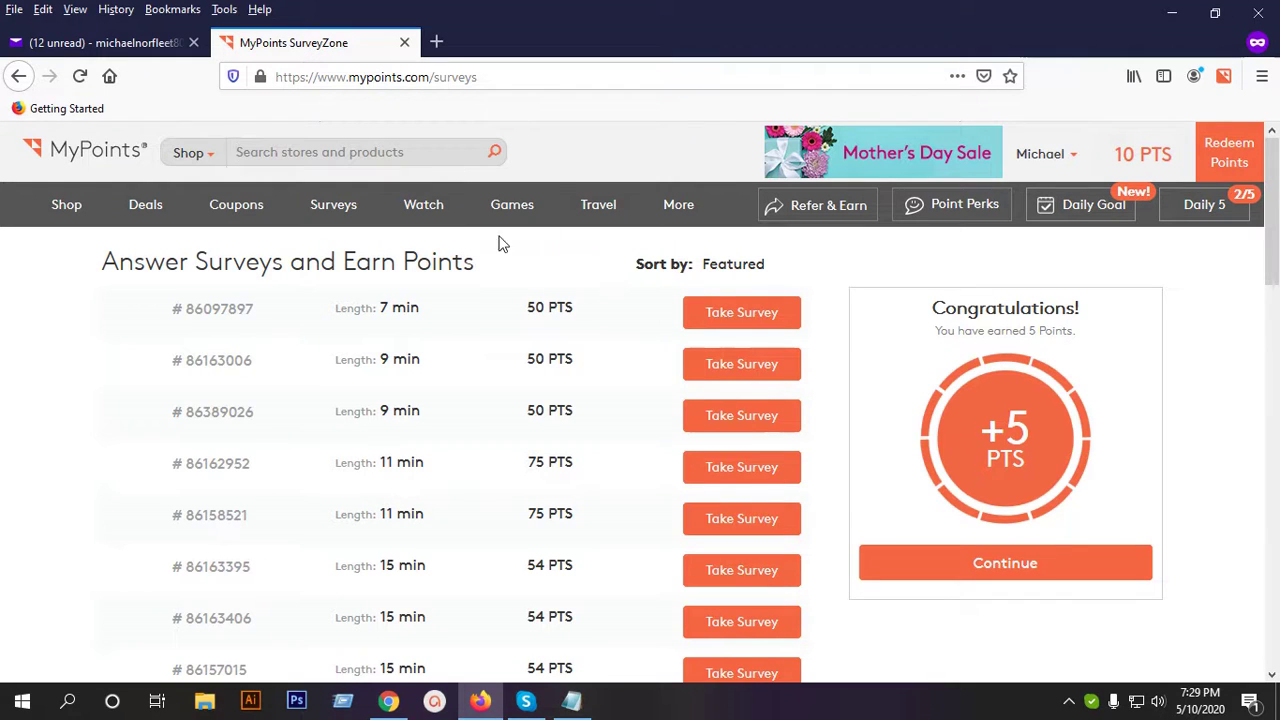
left_click(213, 158)
left_click(213, 158)
left_click(1070, 703)
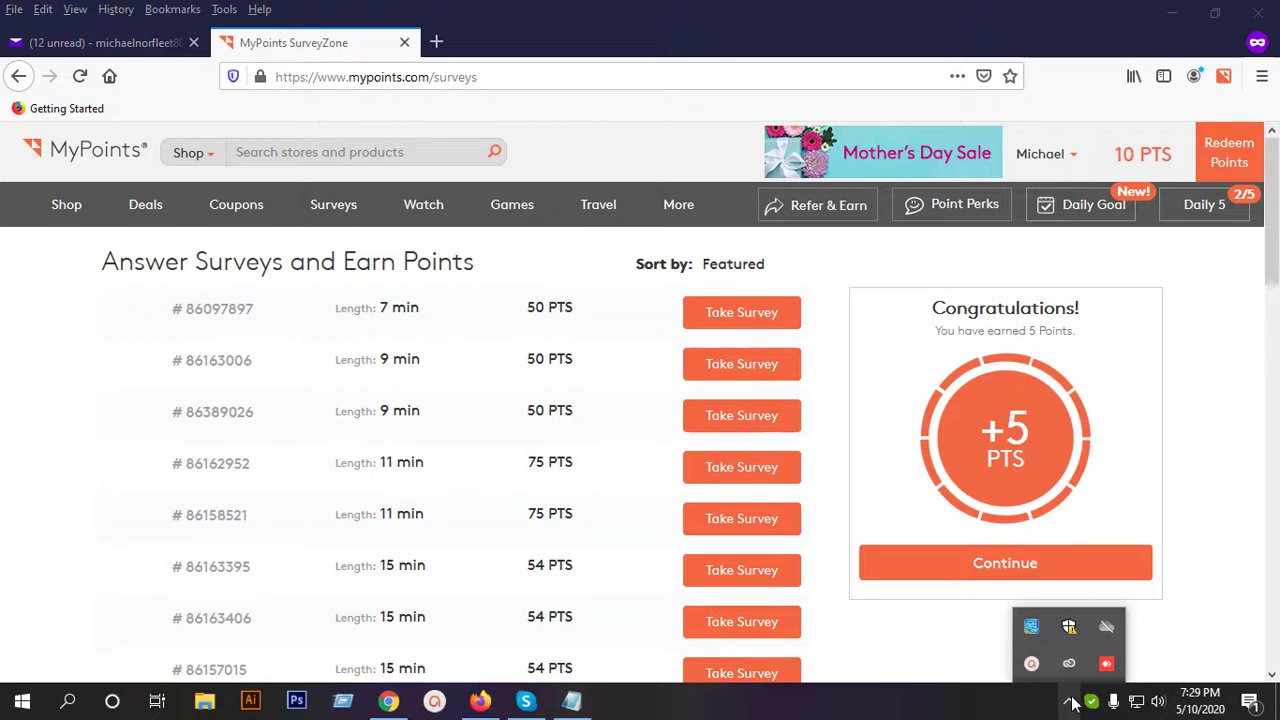